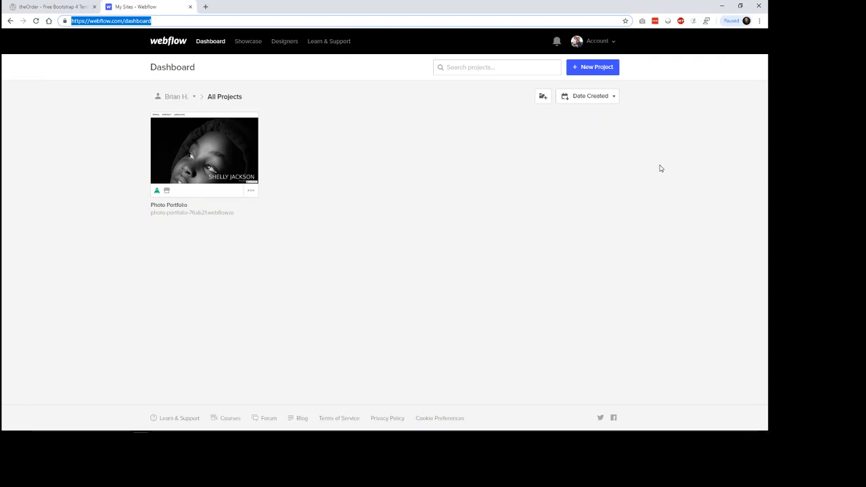
Step: Start a new project and look over the starting points and template gallery with their prices
{"action": "left_click", "coordinate": [663, 120]}
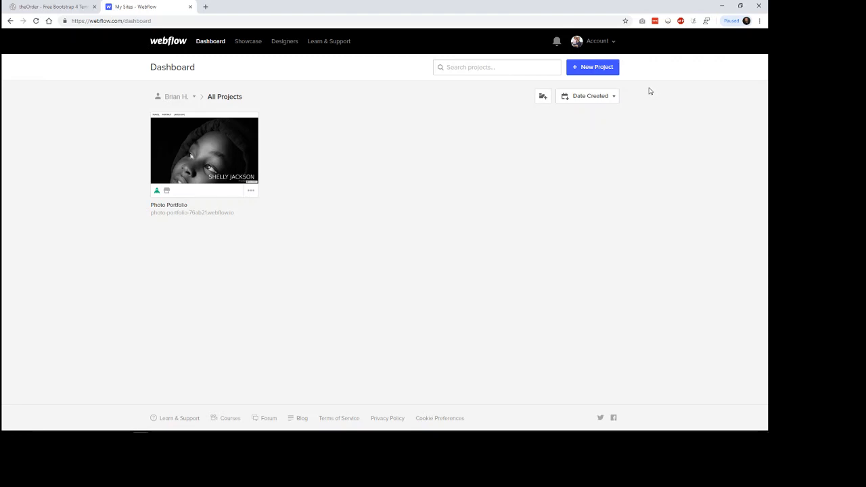
{"action": "left_click", "coordinate": [598, 70]}
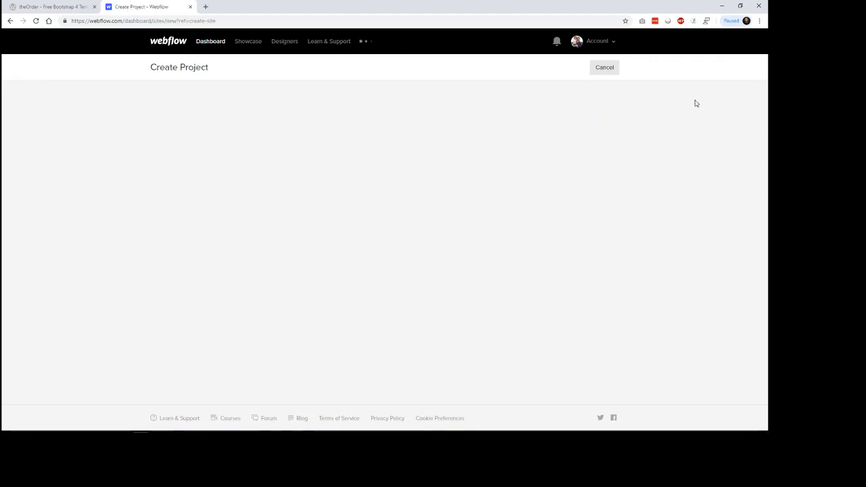
{"action": "mouse_move", "coordinate": [538, 163]}
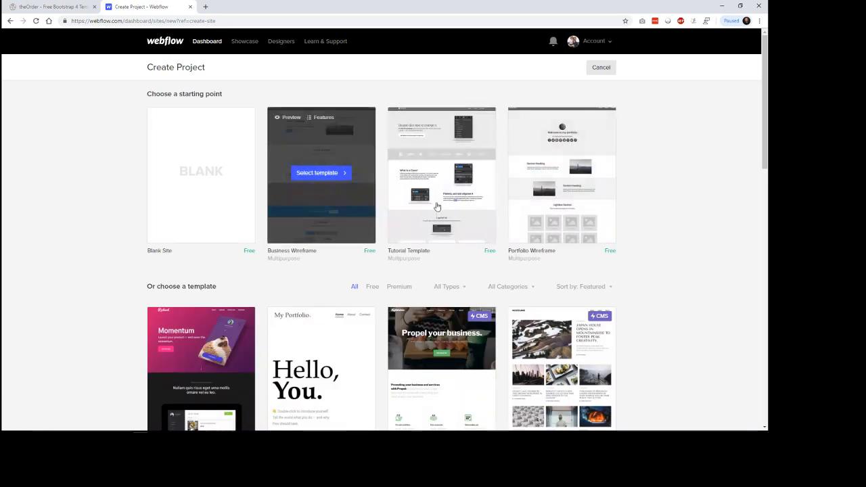
{"action": "scroll", "coordinate": [670, 202], "scroll_direction": "down", "scroll_amount": 5}
{"action": "scroll", "coordinate": [674, 200], "scroll_direction": "down", "scroll_amount": 7}
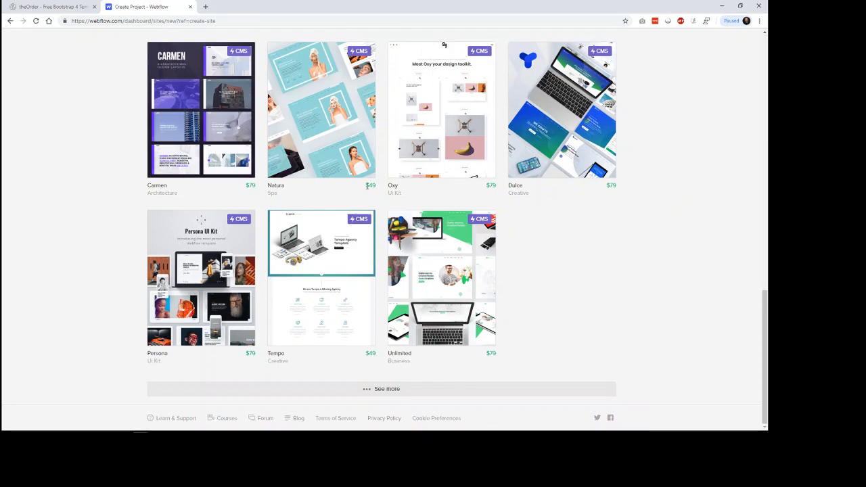
{"action": "left_click_drag", "start_coordinate": [364, 186], "coordinate": [379, 184]}
{"action": "left_click", "coordinate": [691, 239]}
{"action": "scroll", "coordinate": [690, 240], "scroll_direction": "up", "scroll_amount": 10}
{"action": "scroll", "coordinate": [690, 242], "scroll_direction": "up", "scroll_amount": 2}
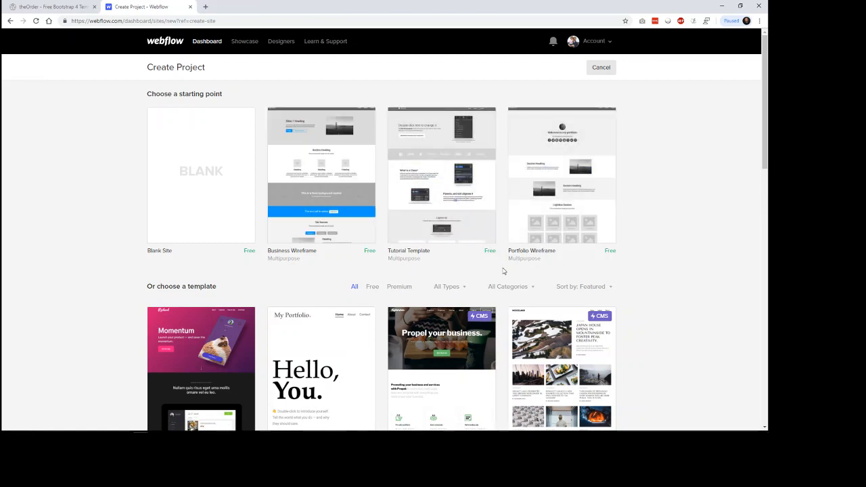
Step: Filter the templates to free ones and look through the available designs
{"action": "left_click", "coordinate": [371, 286]}
{"action": "scroll", "coordinate": [687, 286], "scroll_direction": "down", "scroll_amount": 4}
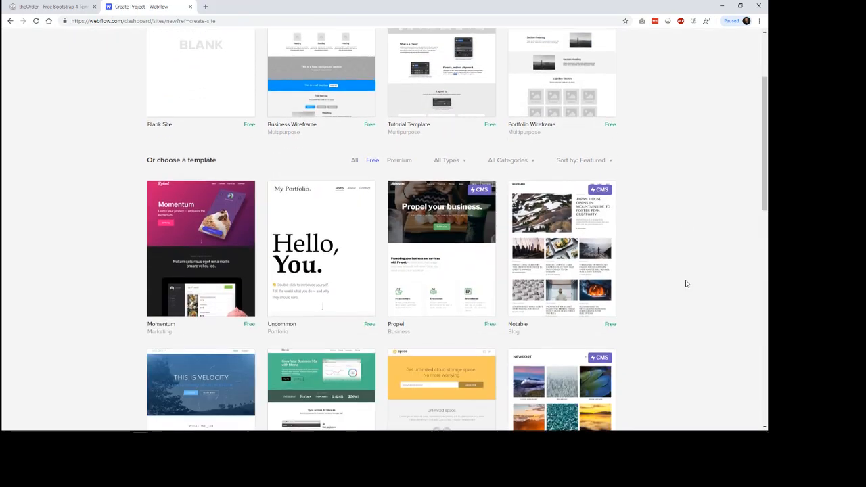
{"action": "scroll", "coordinate": [687, 283], "scroll_direction": "down", "scroll_amount": 3}
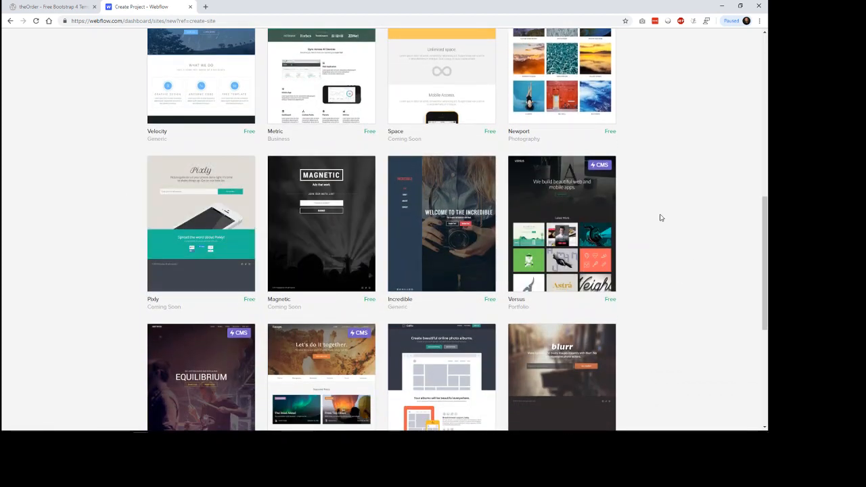
{"action": "scroll", "coordinate": [662, 230], "scroll_direction": "down", "scroll_amount": 2}
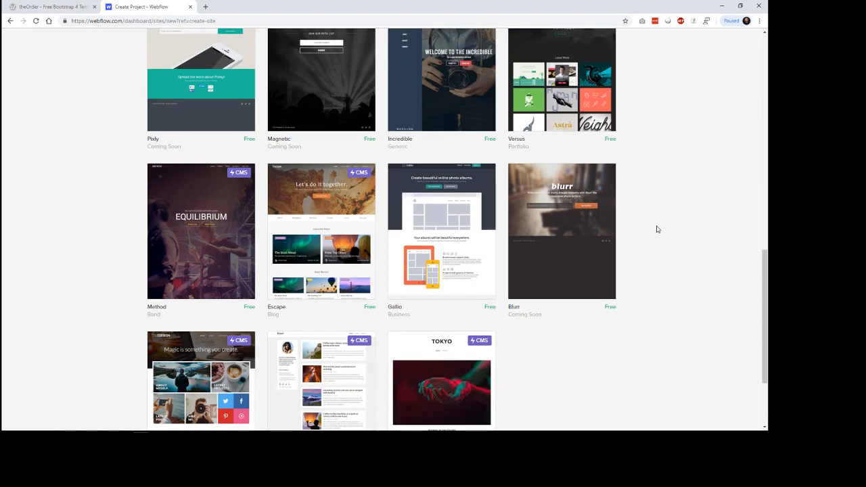
{"action": "scroll", "coordinate": [656, 230], "scroll_direction": "up", "scroll_amount": 4}
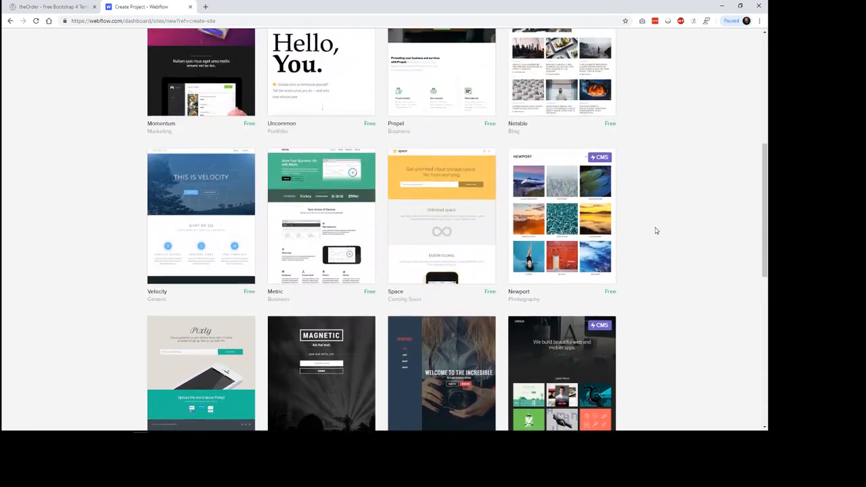
{"action": "scroll", "coordinate": [655, 231], "scroll_direction": "up", "scroll_amount": 2}
{"action": "mouse_move", "coordinate": [426, 172]}
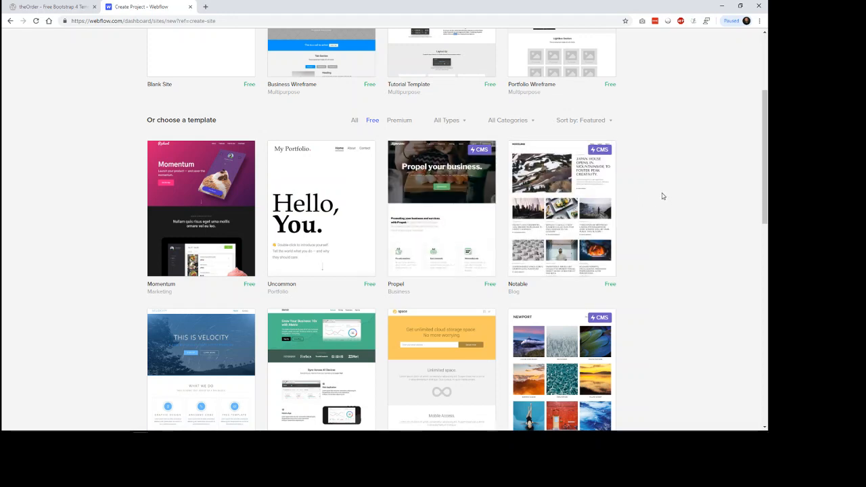
{"action": "mouse_move", "coordinate": [351, 150]}
{"action": "scroll", "coordinate": [694, 192], "scroll_direction": "up", "scroll_amount": 3}
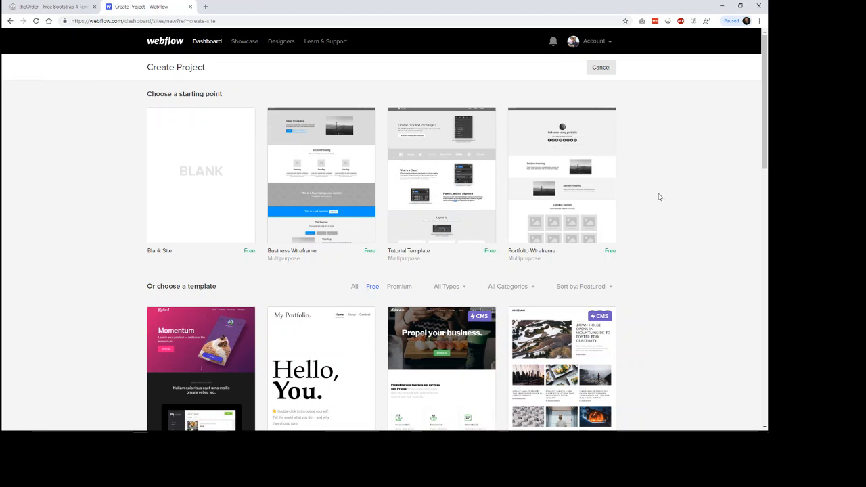
Step: Choose the blank canvas as the new project's starting point
{"action": "mouse_move", "coordinate": [222, 197]}
{"action": "left_click", "coordinate": [211, 175]}
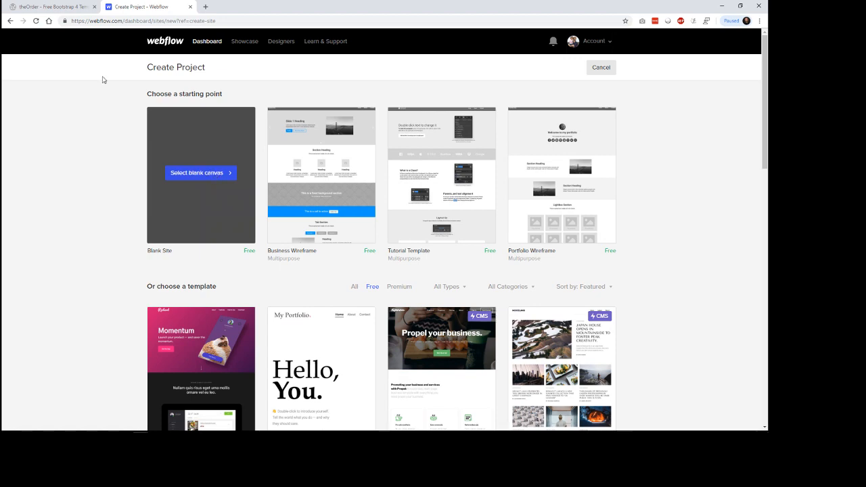
Step: Switch to the theOrder law firm template preview and look over its home page sections
{"action": "left_click", "coordinate": [59, 8]}
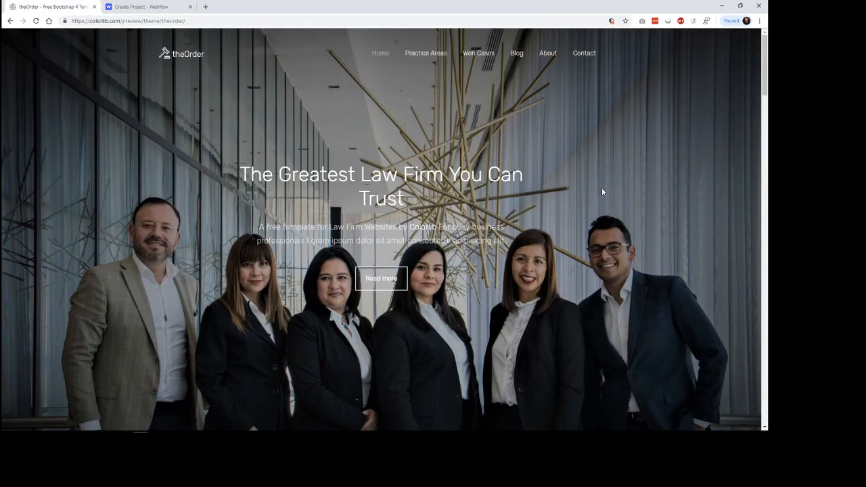
{"action": "scroll", "coordinate": [635, 214], "scroll_direction": "down", "scroll_amount": 5}
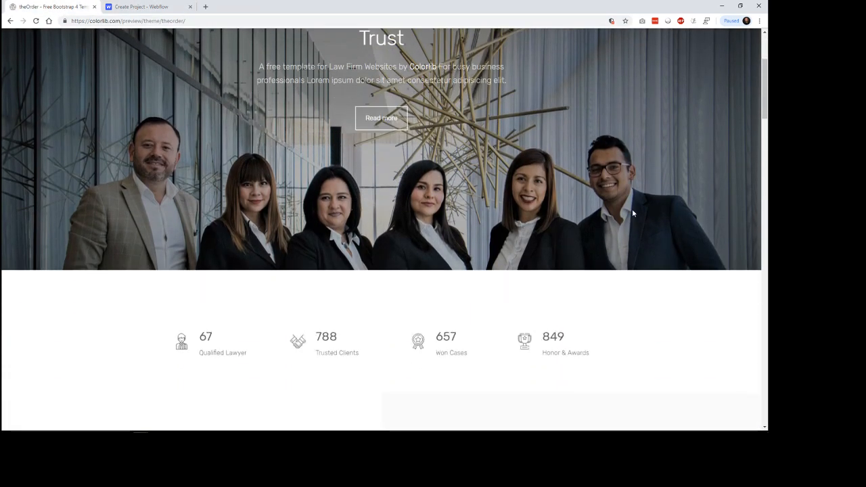
{"action": "scroll", "coordinate": [632, 213], "scroll_direction": "down", "scroll_amount": 6}
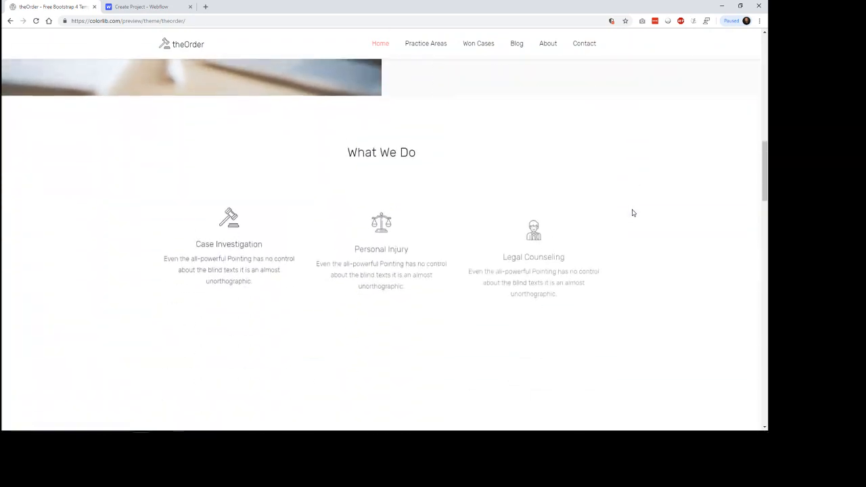
{"action": "scroll", "coordinate": [631, 213], "scroll_direction": "up", "scroll_amount": 6}
{"action": "scroll", "coordinate": [631, 214], "scroll_direction": "up", "scroll_amount": 2}
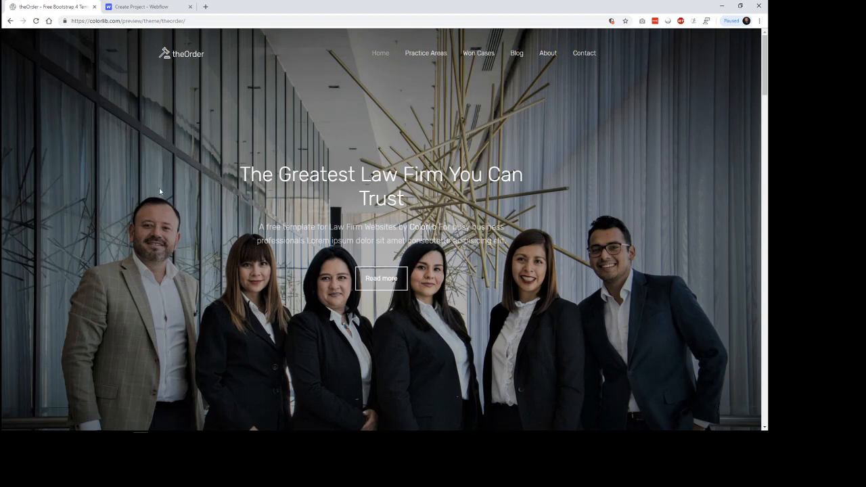
Step: Return to Webflow, name the new project Law Firm, create it and view it in the Designer
{"action": "left_click", "coordinate": [144, 8]}
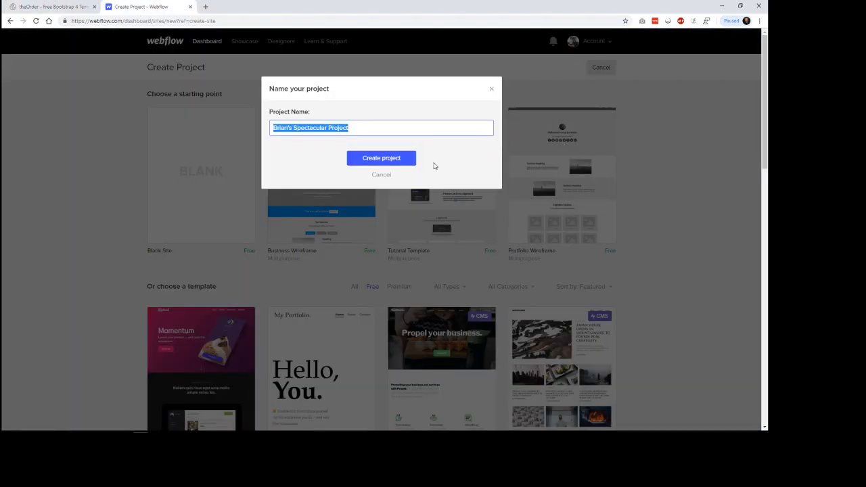
{"action": "type", "text": "Law Firm"}
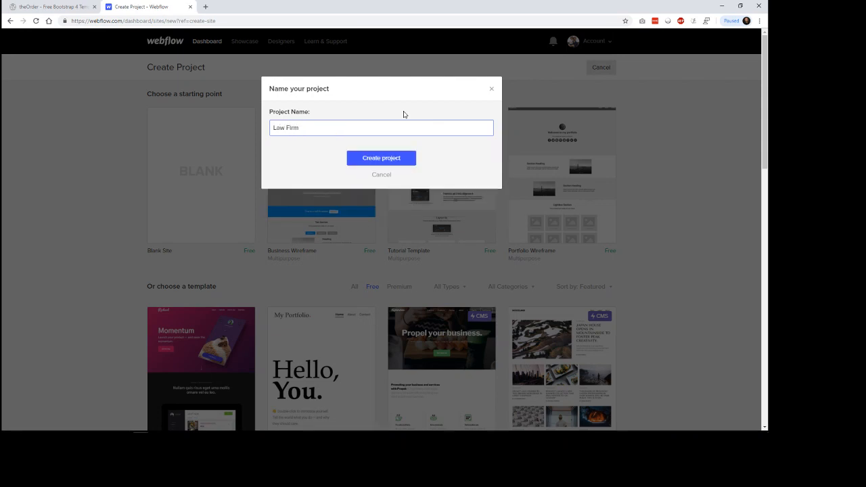
{"action": "left_click", "coordinate": [409, 161]}
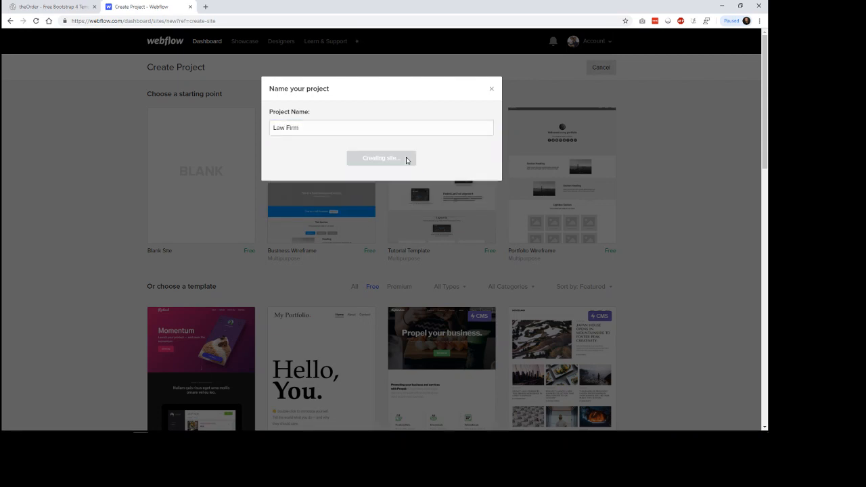
{"action": "left_click", "coordinate": [56, 7]}
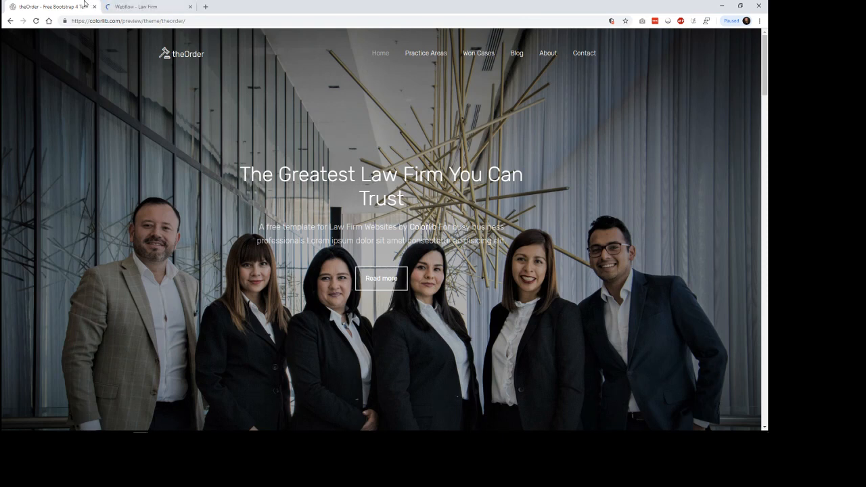
{"action": "left_click", "coordinate": [135, 6]}
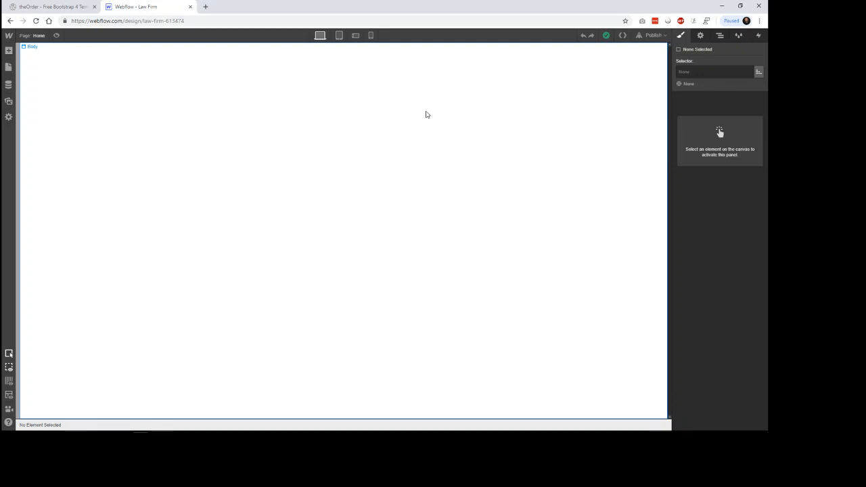
Step: Look through the available layout, typography, form and component elements and add a Section to the blank Home page
{"action": "left_click", "coordinate": [9, 52]}
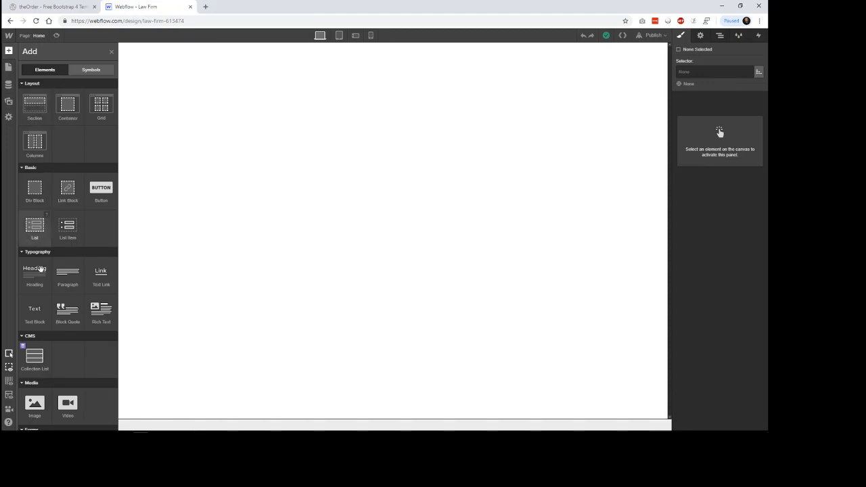
{"action": "scroll", "coordinate": [37, 264], "scroll_direction": "down", "scroll_amount": 5}
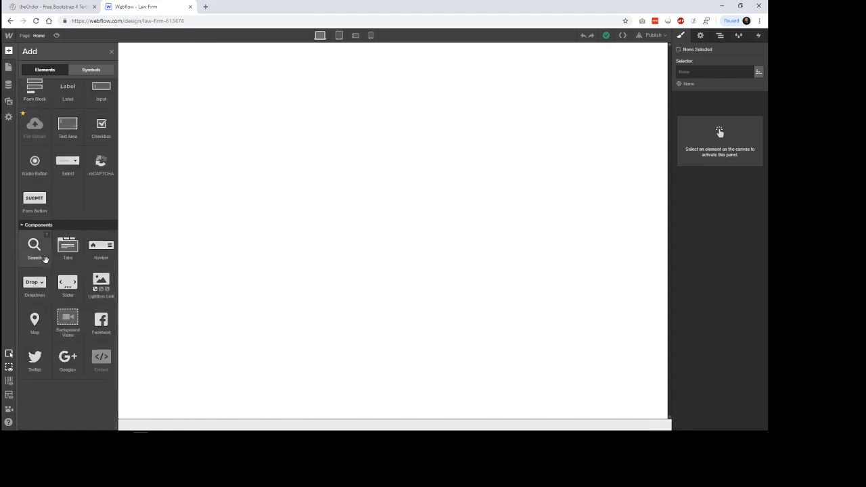
{"action": "scroll", "coordinate": [45, 261], "scroll_direction": "up", "scroll_amount": 5}
{"action": "scroll", "coordinate": [46, 263], "scroll_direction": "down", "scroll_amount": 5}
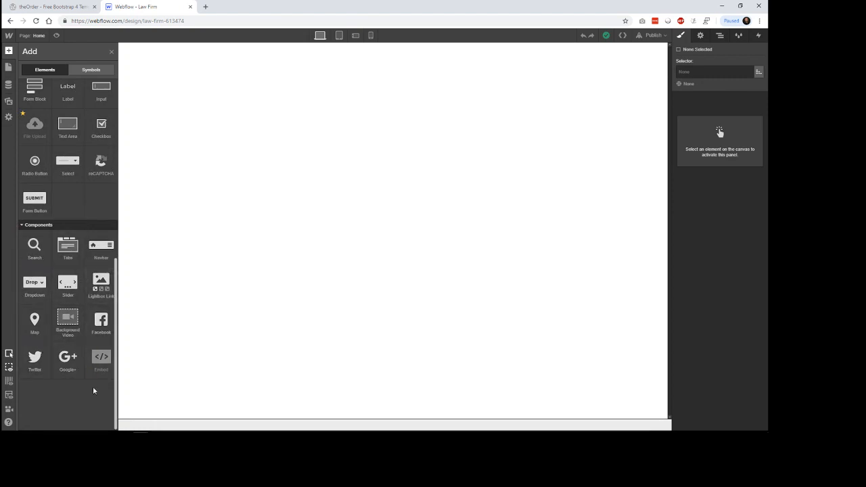
{"action": "scroll", "coordinate": [57, 259], "scroll_direction": "up", "scroll_amount": 3}
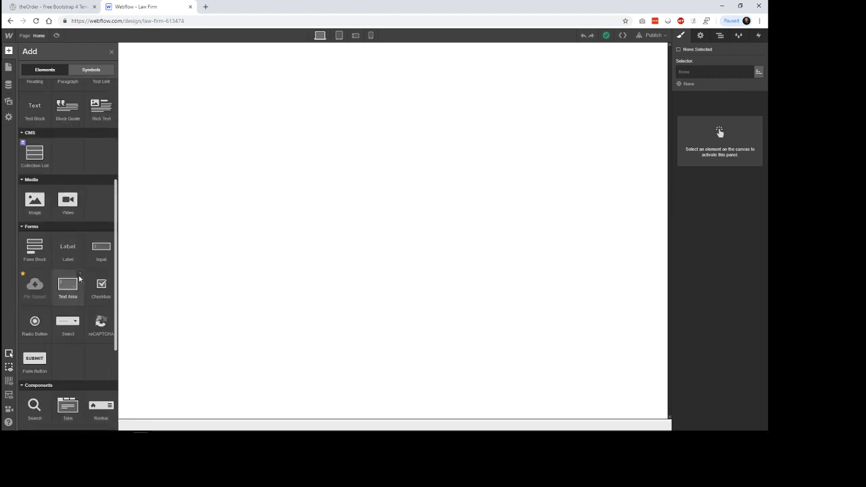
{"action": "scroll", "coordinate": [68, 318], "scroll_direction": "up", "scroll_amount": 3}
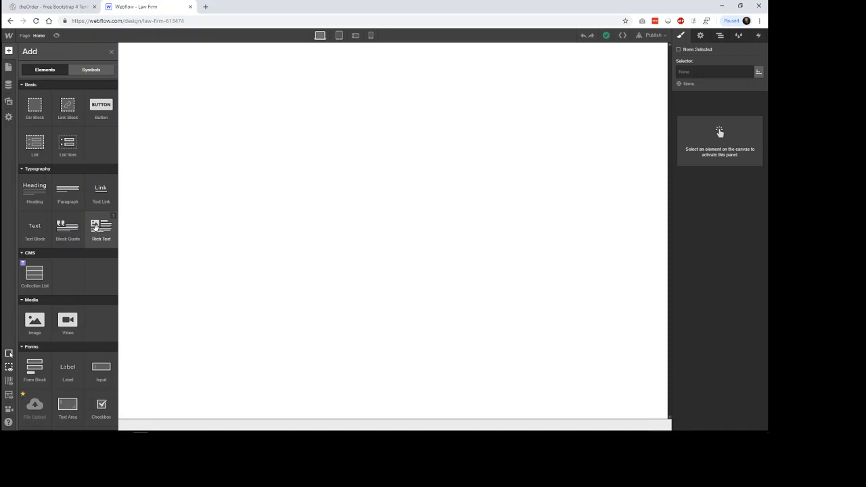
{"action": "scroll", "coordinate": [58, 222], "scroll_direction": "up", "scroll_amount": 2}
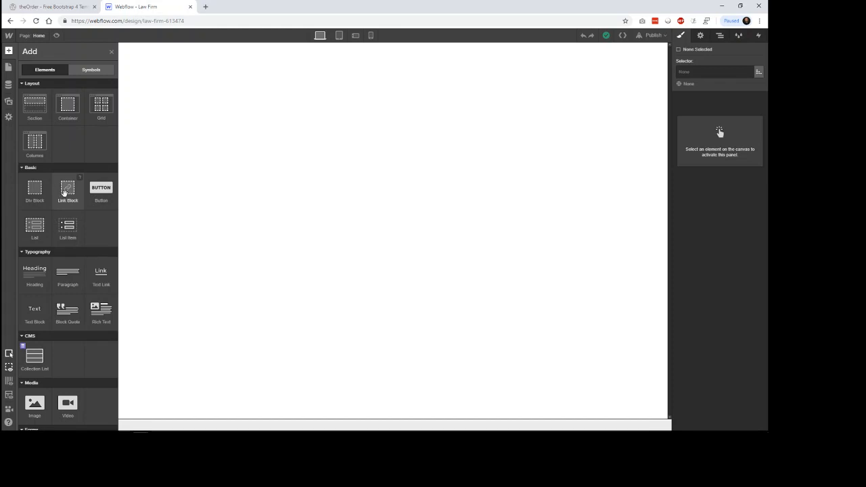
{"action": "left_click", "coordinate": [35, 111]}
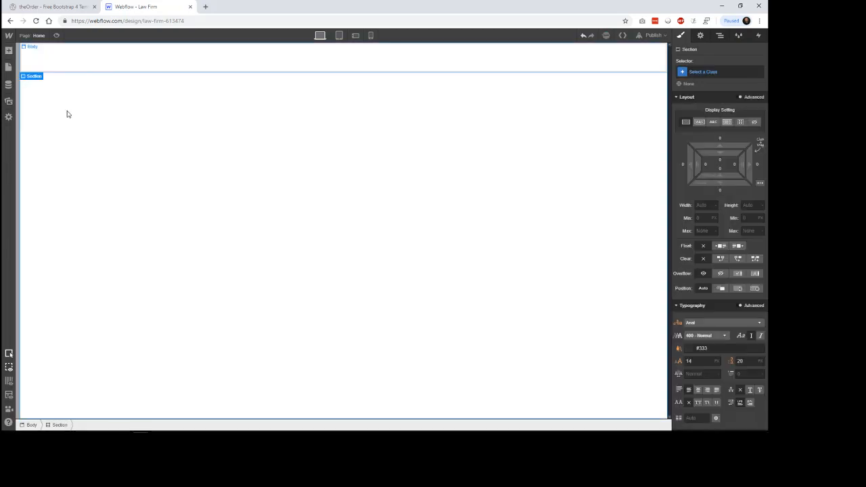
Step: Show the project's reusable symbols in the library of addable items
{"action": "left_click", "coordinate": [9, 50]}
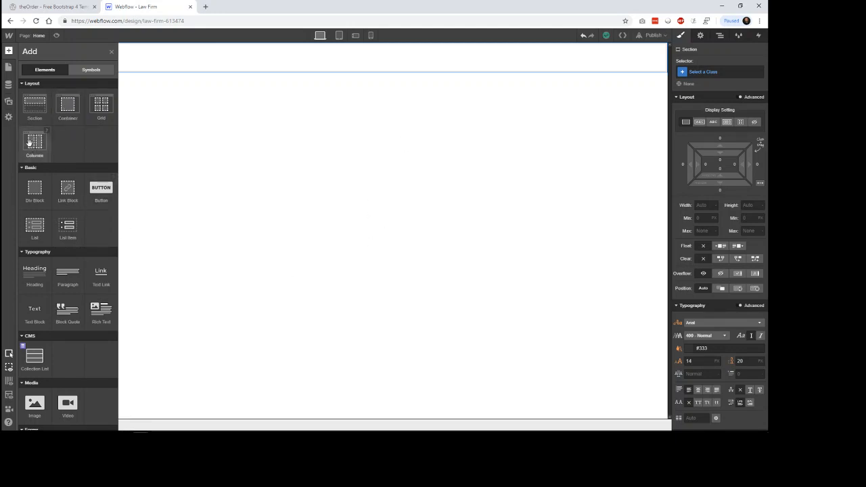
{"action": "left_click", "coordinate": [91, 70]}
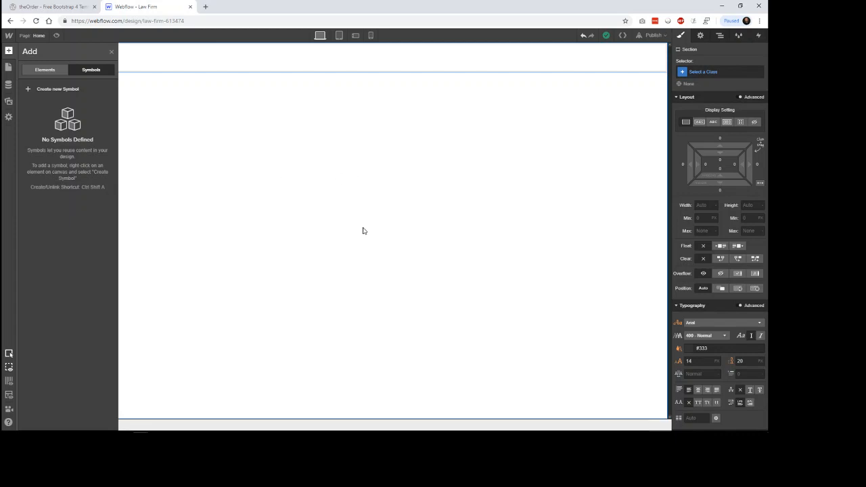
Step: View the project's page list and inspect the Password and 404 utility pages
{"action": "left_click", "coordinate": [9, 67]}
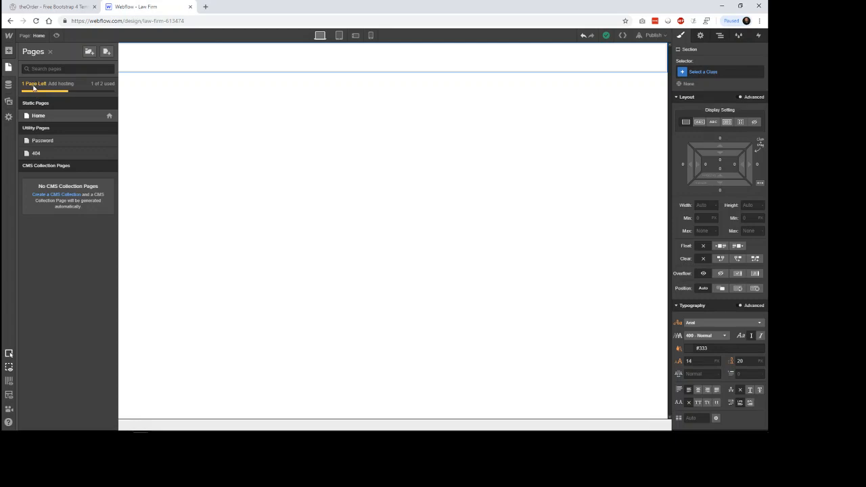
{"action": "left_click", "coordinate": [42, 141]}
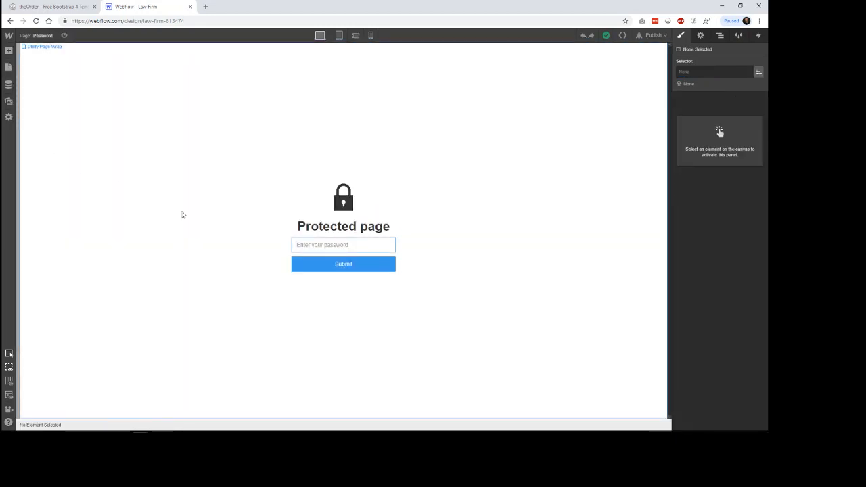
{"action": "left_click", "coordinate": [8, 67]}
{"action": "left_click", "coordinate": [58, 156]}
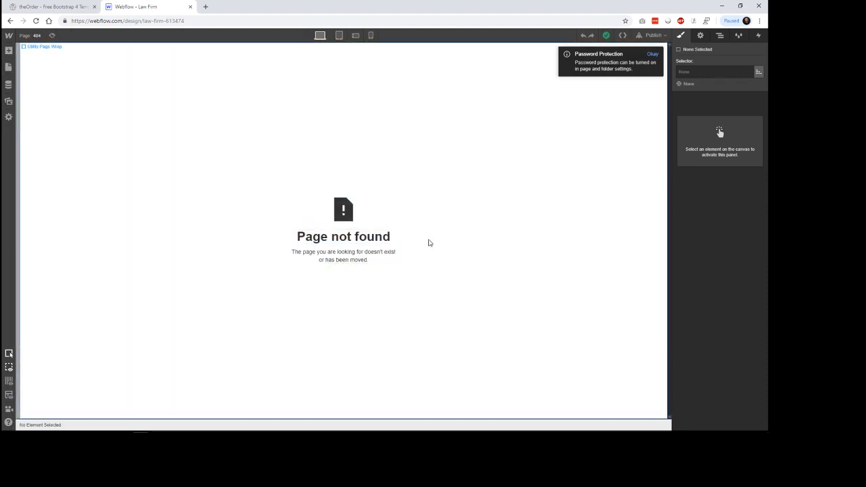
{"action": "left_click", "coordinate": [8, 68]}
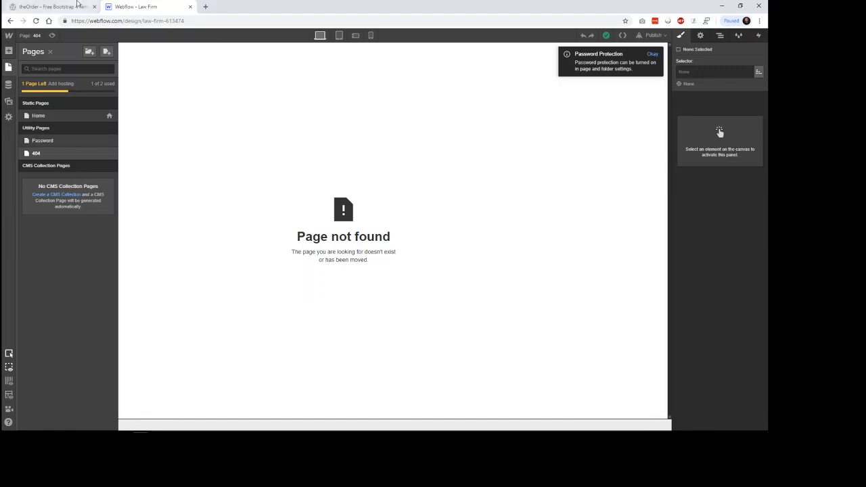
Step: Switch to the theOrder template page and examine its What We Do, Testimonials, Our Attorneys and Free Legal Consultation sections
{"action": "left_click", "coordinate": [51, 6]}
{"action": "scroll", "coordinate": [690, 309], "scroll_direction": "down", "scroll_amount": 15}
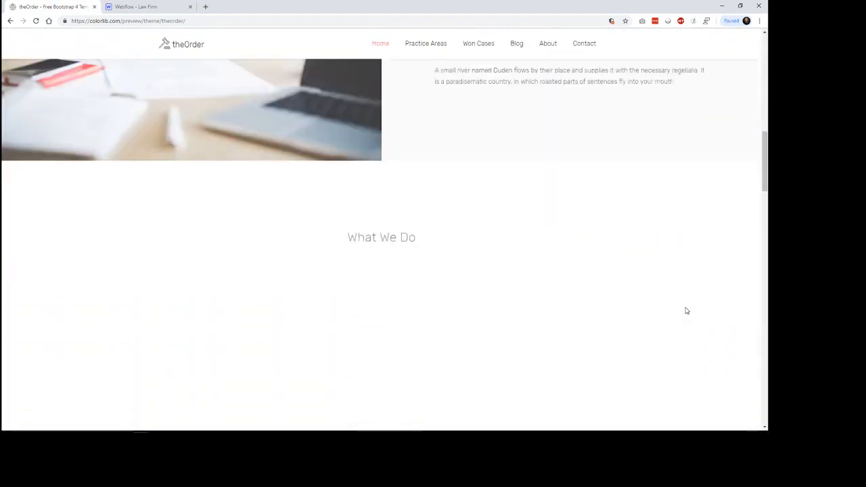
{"action": "scroll", "coordinate": [689, 309], "scroll_direction": "down", "scroll_amount": 5}
{"action": "scroll", "coordinate": [596, 298], "scroll_direction": "up", "scroll_amount": 2}
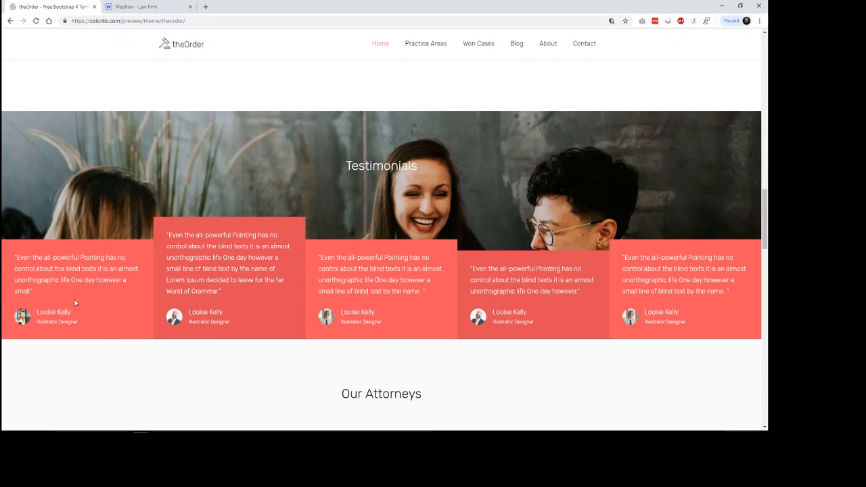
{"action": "scroll", "coordinate": [74, 303], "scroll_direction": "down", "scroll_amount": 5}
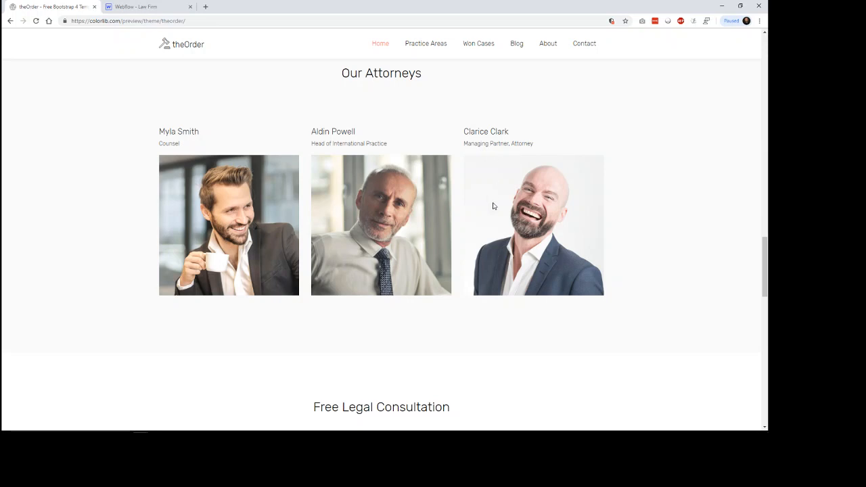
{"action": "scroll", "coordinate": [660, 282], "scroll_direction": "down", "scroll_amount": 3}
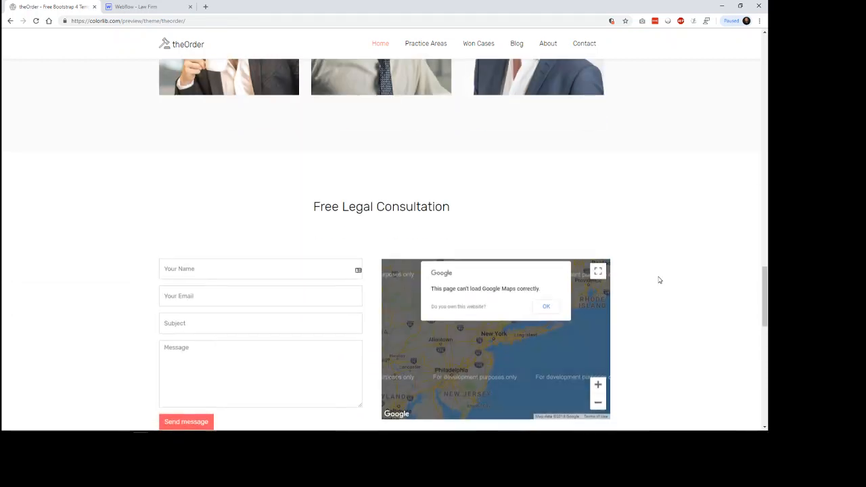
{"action": "scroll", "coordinate": [666, 272], "scroll_direction": "up", "scroll_amount": 1}
{"action": "scroll", "coordinate": [665, 272], "scroll_direction": "up", "scroll_amount": 5}
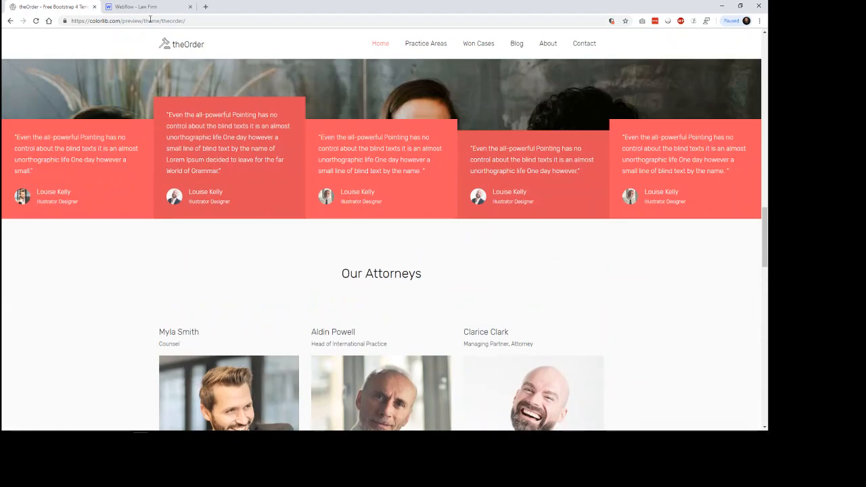
Step: Return to the Webflow project, show its CMS collections and dismiss the password protection notice
{"action": "left_click", "coordinate": [142, 6]}
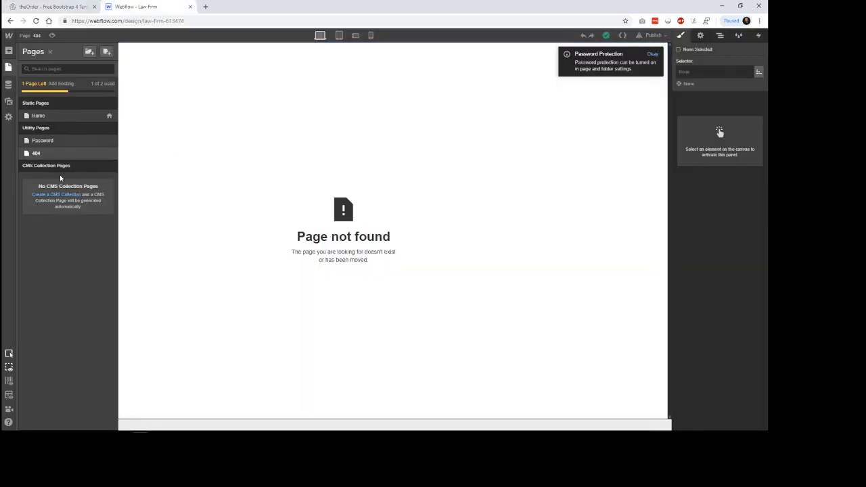
{"action": "left_click", "coordinate": [9, 83]}
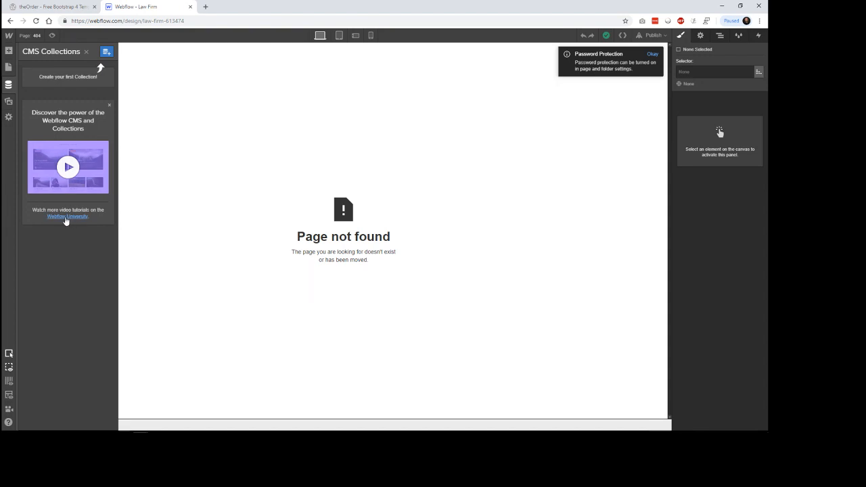
{"action": "left_click", "coordinate": [653, 55]}
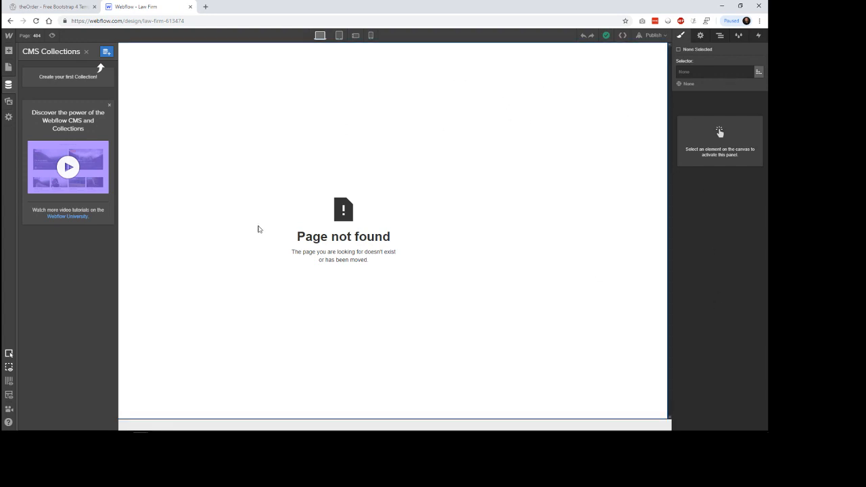
Step: View the project's uploaded assets and inspect its search index settings
{"action": "left_click", "coordinate": [9, 101]}
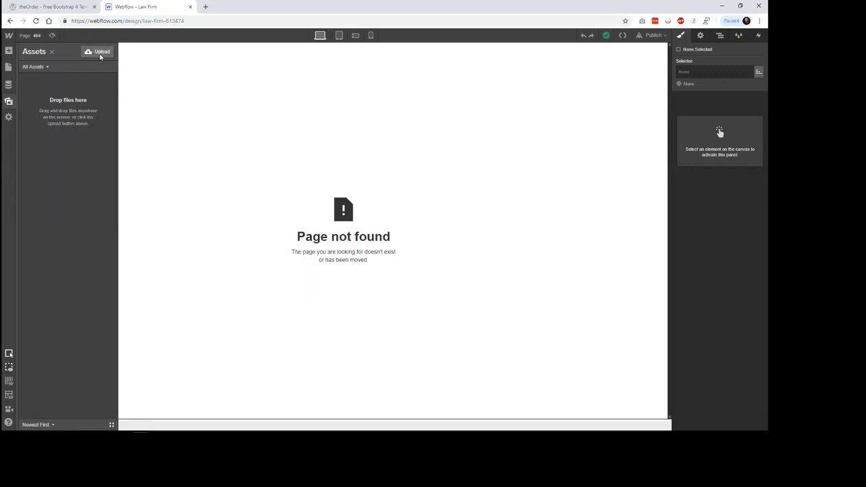
{"action": "left_click", "coordinate": [9, 117]}
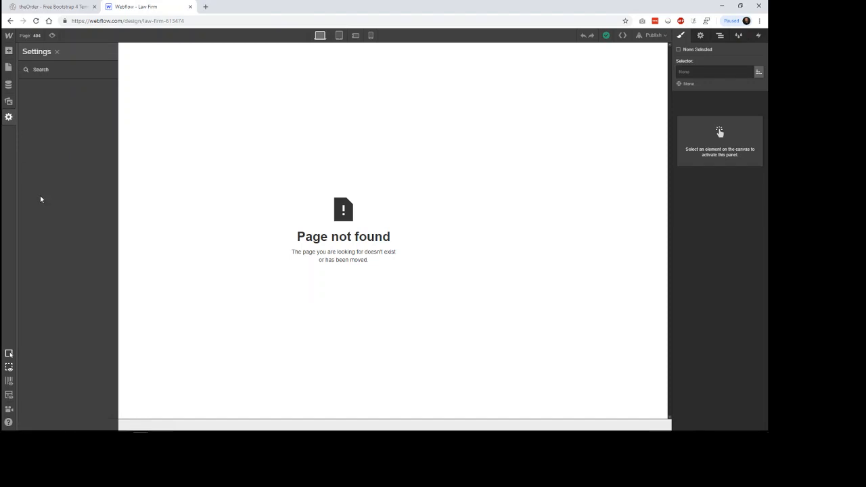
{"action": "left_click", "coordinate": [63, 70]}
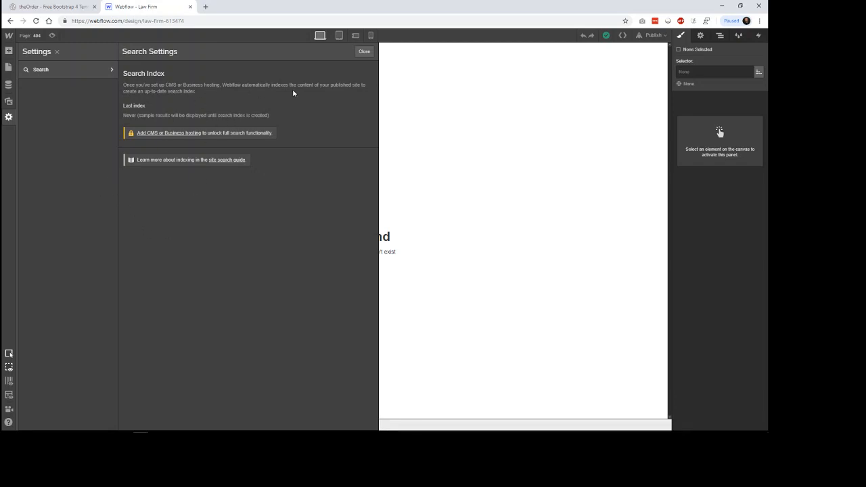
{"action": "left_click", "coordinate": [109, 72]}
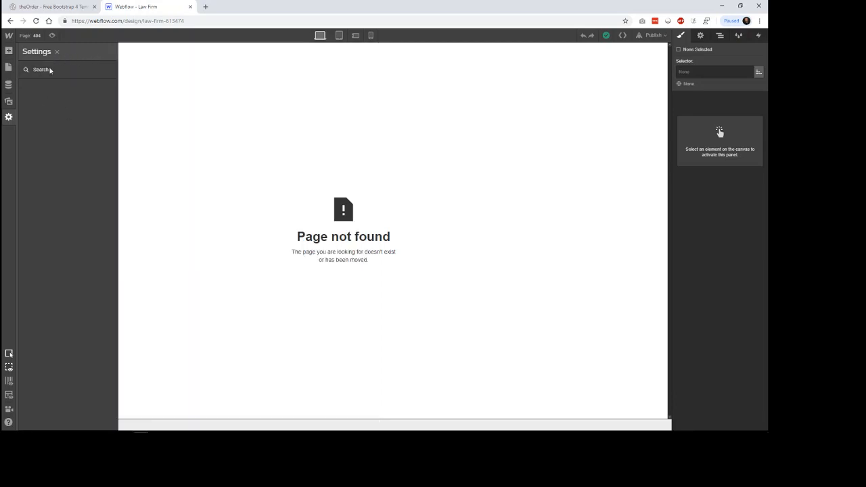
{"action": "left_click", "coordinate": [8, 35]}
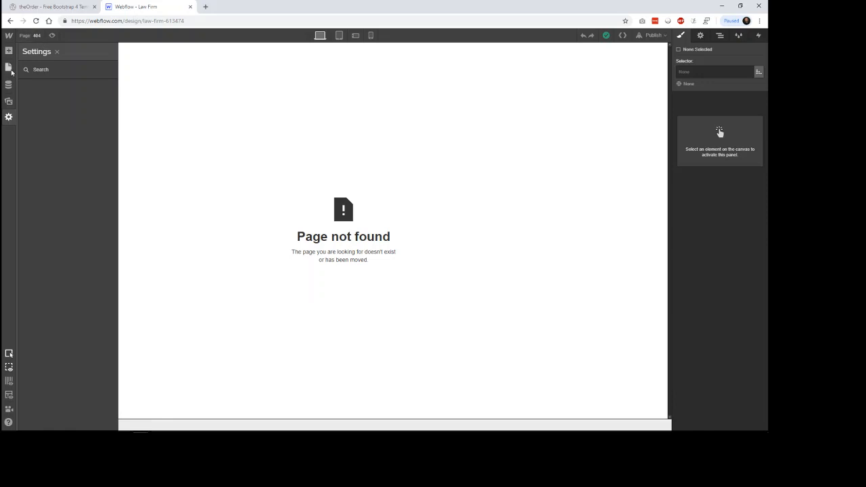
Step: Switch from the 404 page to the Home page and select its Section
{"action": "left_click", "coordinate": [8, 68]}
{"action": "left_click", "coordinate": [46, 115]}
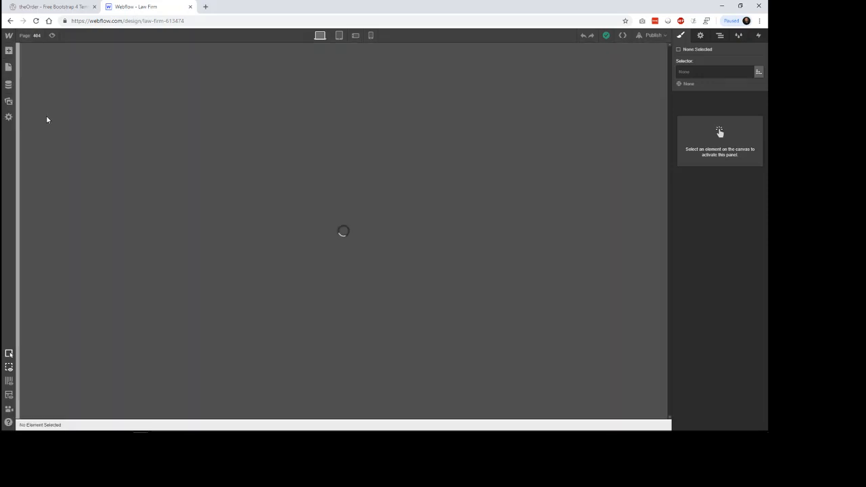
{"action": "left_click", "coordinate": [395, 142]}
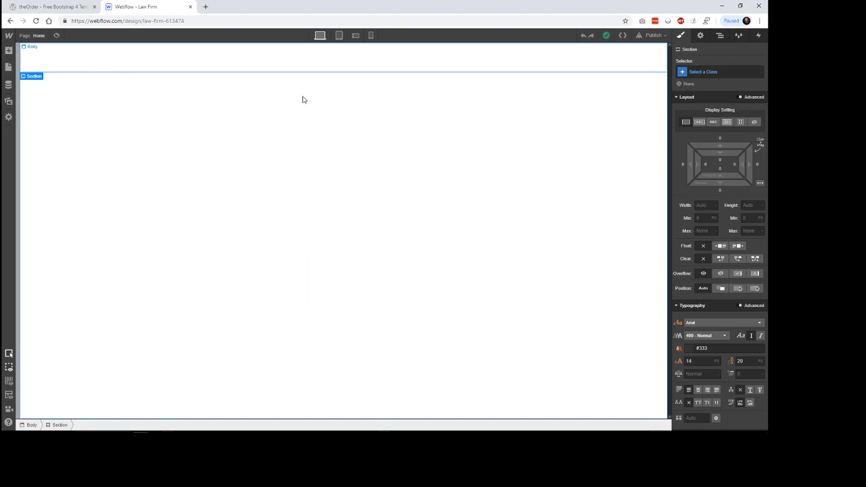
Step: Look through the Section's style categories, collapsing Typography and Background and leaving only Layout expanded
{"action": "scroll", "coordinate": [727, 240], "scroll_direction": "down", "scroll_amount": 3}
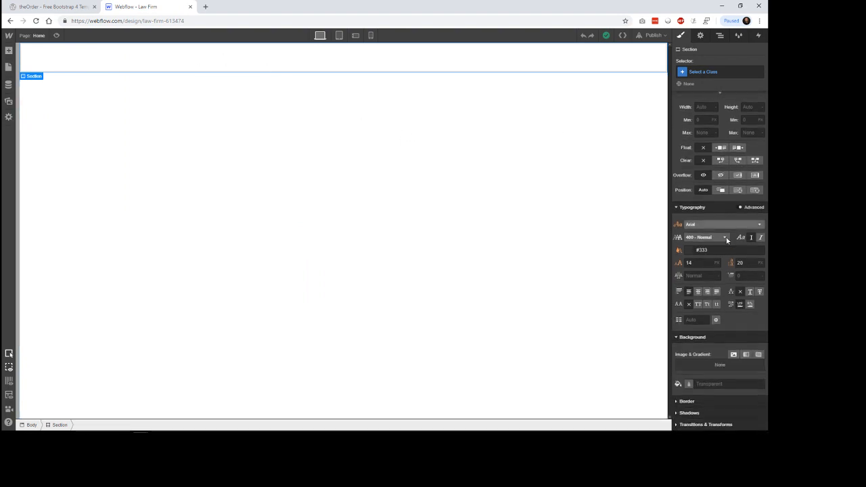
{"action": "scroll", "coordinate": [725, 238], "scroll_direction": "up", "scroll_amount": 3}
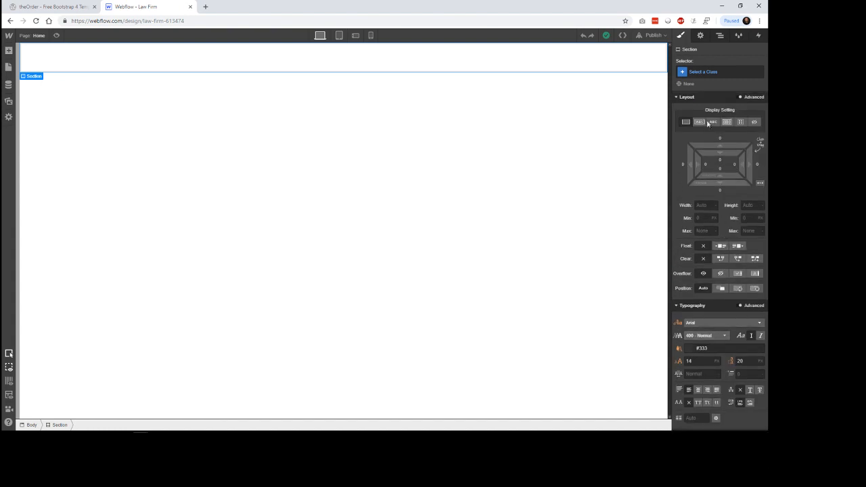
{"action": "left_click", "coordinate": [700, 97]}
{"action": "left_click", "coordinate": [697, 109]}
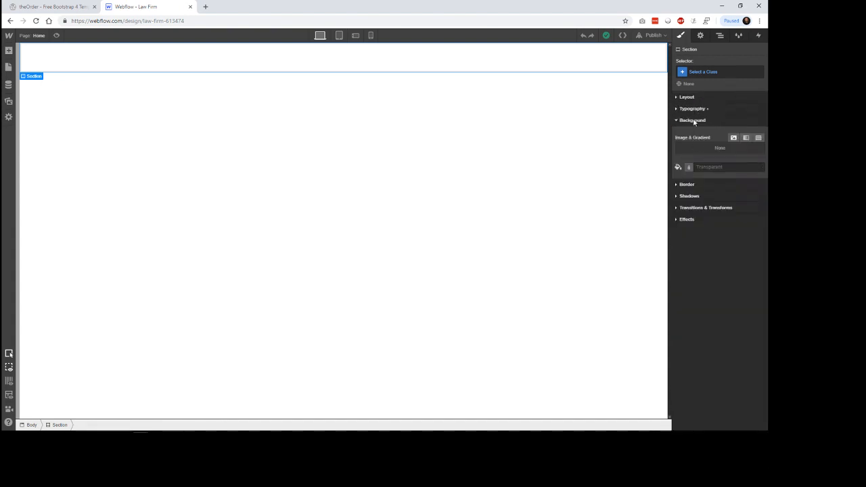
{"action": "left_click", "coordinate": [695, 120]}
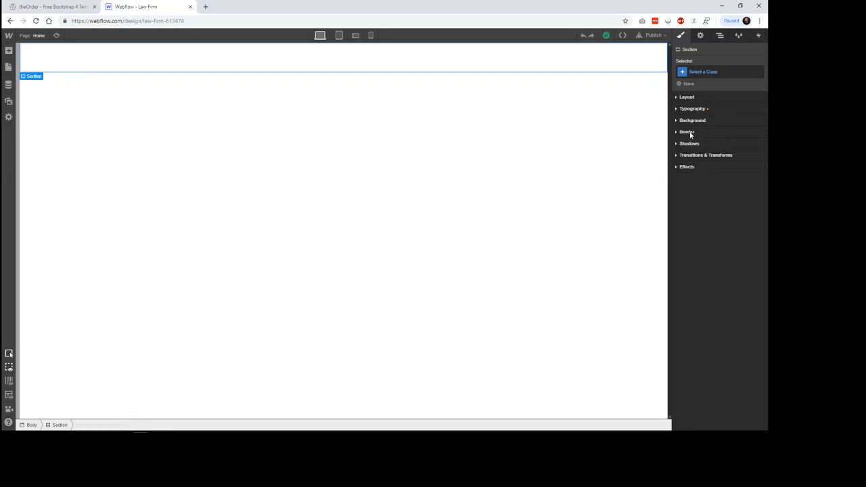
{"action": "left_click", "coordinate": [688, 99]}
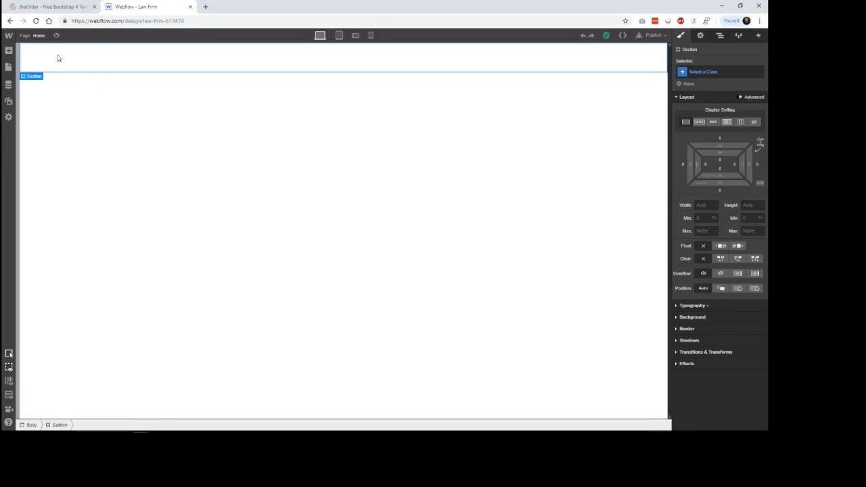
Step: Examine the HTML, CSS and JS previews of the site's export code without exporting anything
{"action": "left_click", "coordinate": [623, 36]}
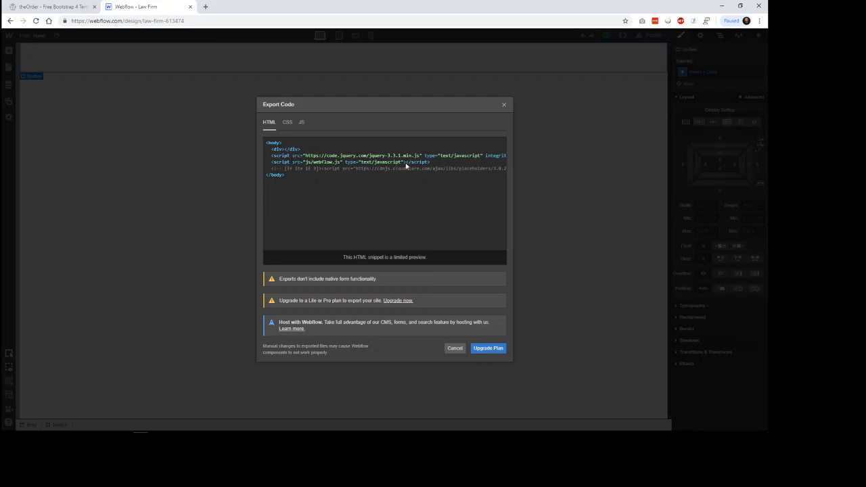
{"action": "left_click", "coordinate": [287, 122]}
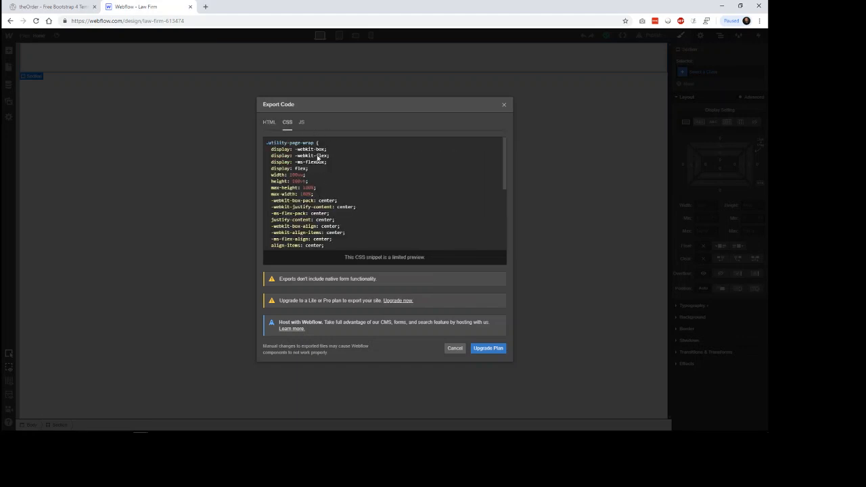
{"action": "scroll", "coordinate": [321, 172], "scroll_direction": "down", "scroll_amount": 3}
{"action": "scroll", "coordinate": [323, 182], "scroll_direction": "down", "scroll_amount": 3}
{"action": "scroll", "coordinate": [324, 182], "scroll_direction": "up", "scroll_amount": 5}
{"action": "left_click", "coordinate": [303, 123]}
{"action": "scroll", "coordinate": [304, 203], "scroll_direction": "down", "scroll_amount": 5}
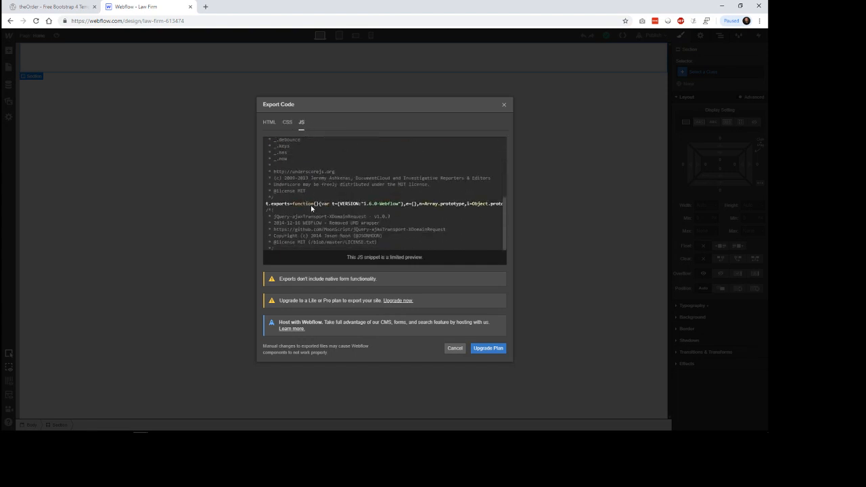
{"action": "scroll", "coordinate": [327, 241], "scroll_direction": "up", "scroll_amount": 5}
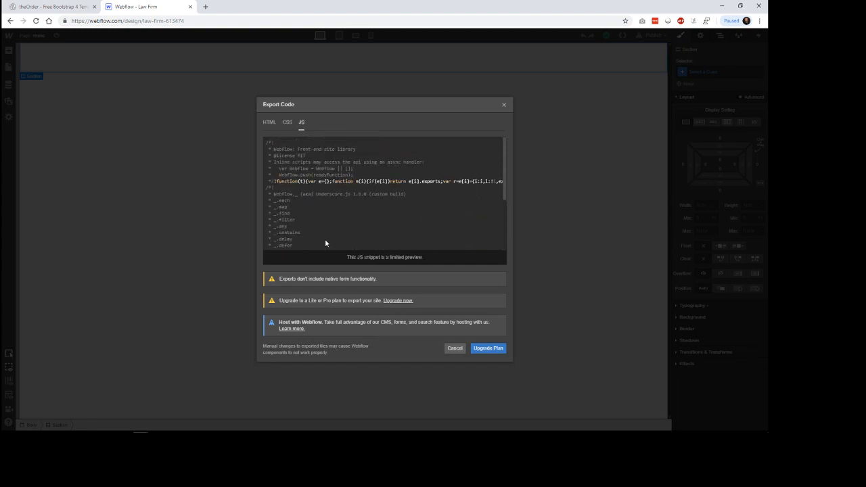
{"action": "left_click", "coordinate": [455, 349]}
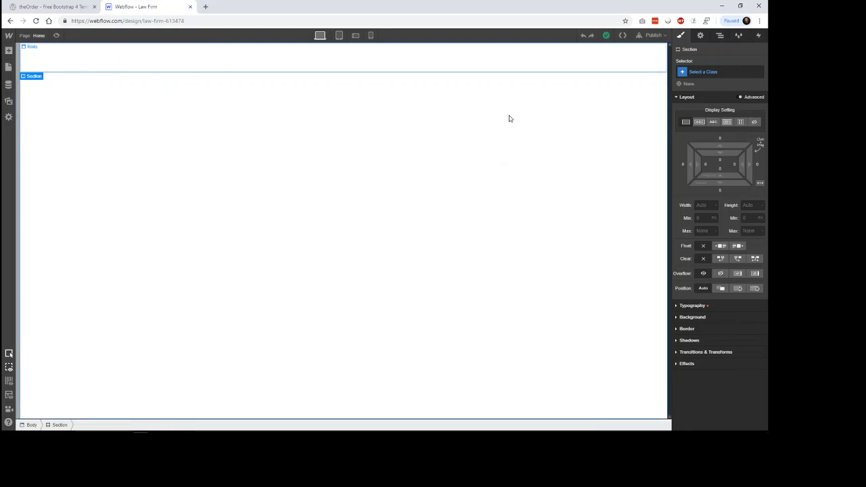
Step: Set the Section's ID to hero in its element settings
{"action": "left_click", "coordinate": [701, 36]}
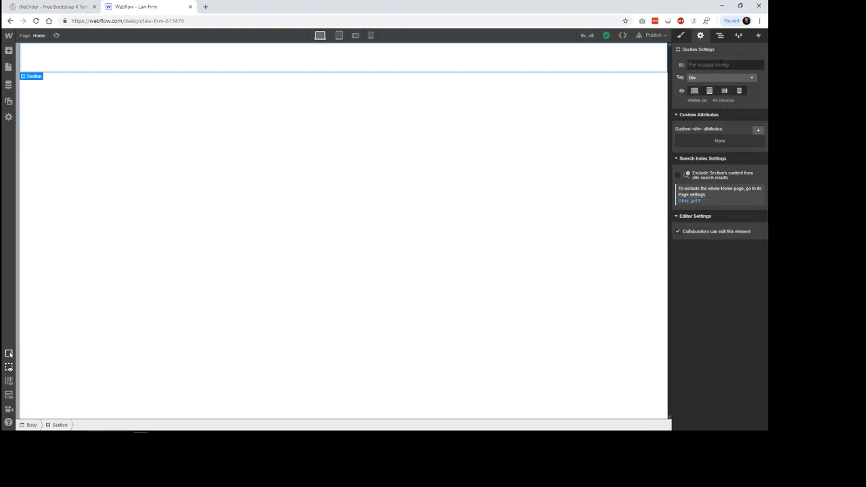
{"action": "left_click", "coordinate": [717, 65]}
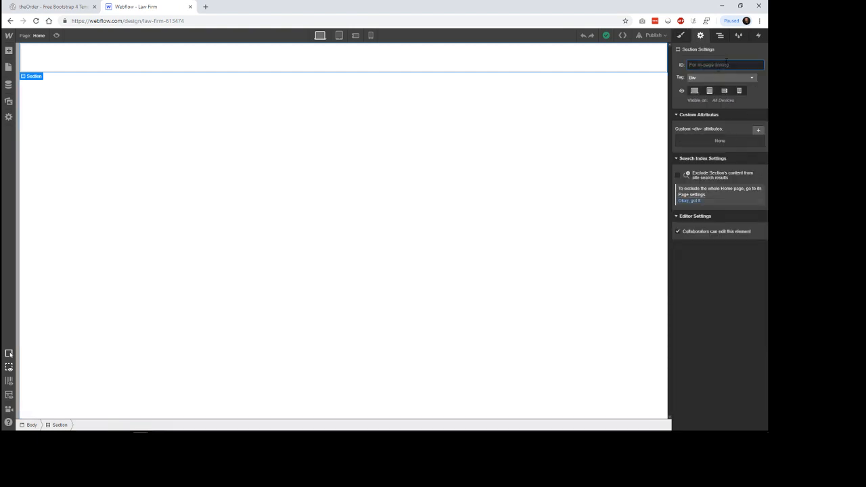
{"action": "type", "text": "Hero"}
{"action": "key", "text": "BackSpace"}
{"action": "key", "text": "BackSpace"}
{"action": "key", "text": "BackSpace"}
{"action": "key", "text": "BackSpace"}
{"action": "type", "text": "hero"}
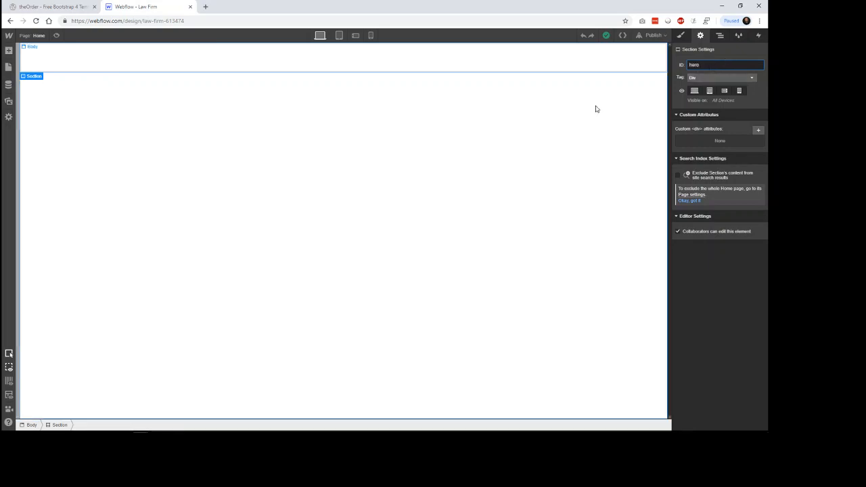
{"action": "left_click", "coordinate": [615, 70]}
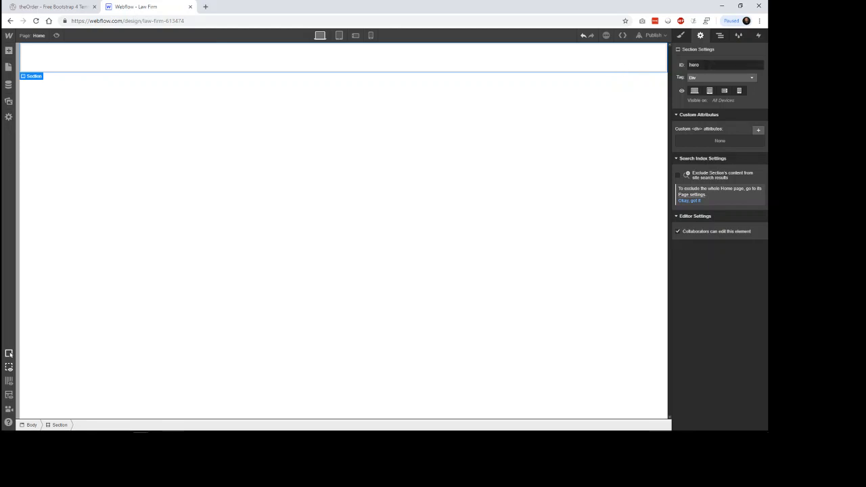
Step: Set the Section's HTML tag to Header and review the other available tags
{"action": "left_click", "coordinate": [707, 77]}
{"action": "left_click", "coordinate": [700, 94]}
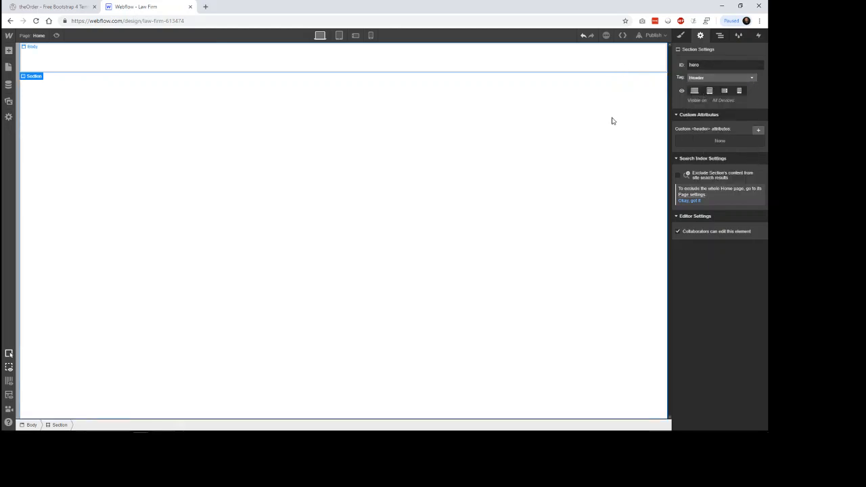
{"action": "left_click", "coordinate": [693, 77]}
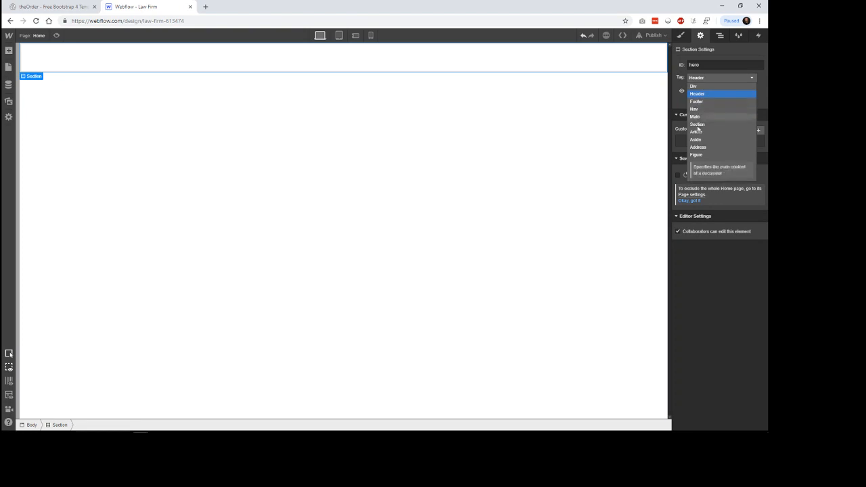
{"action": "left_click", "coordinate": [591, 127]}
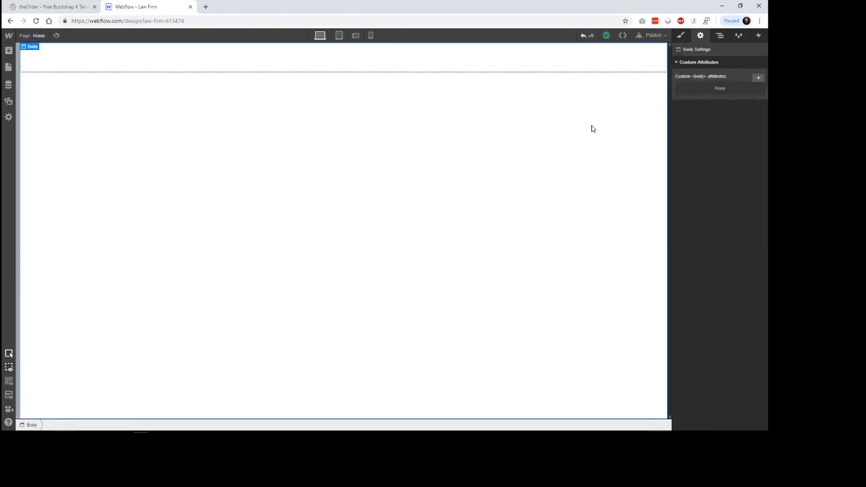
Step: Reselect the Section and inspect the form for adding a custom attribute, without adding one
{"action": "left_click", "coordinate": [633, 70]}
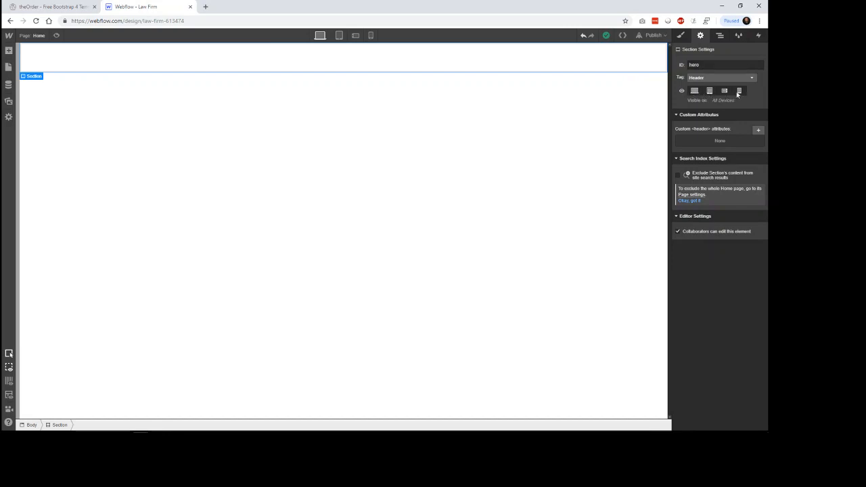
{"action": "left_click", "coordinate": [758, 130]}
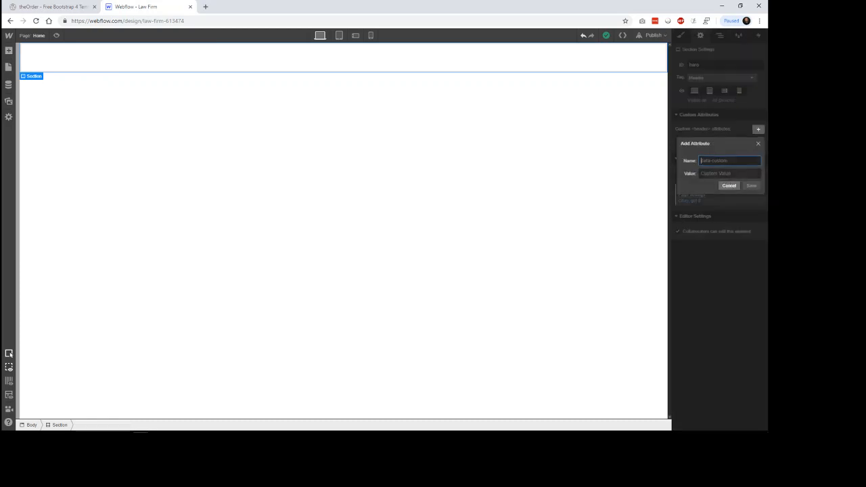
{"action": "left_click", "coordinate": [729, 186]}
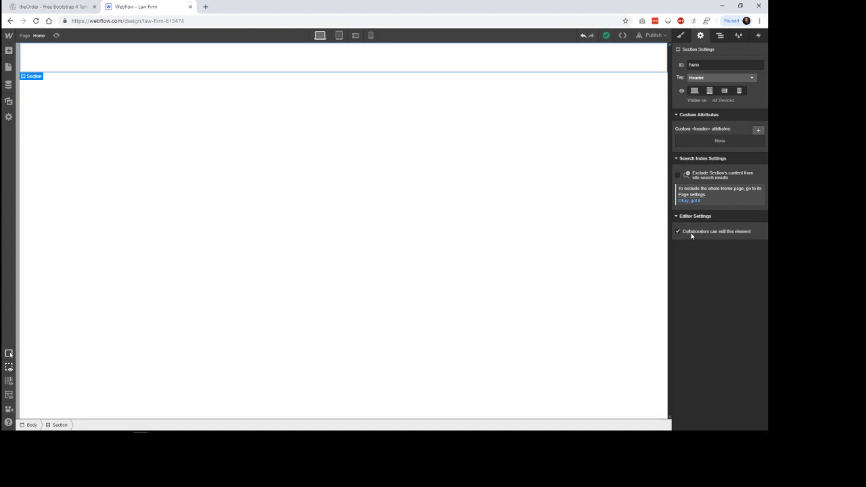
Step: Try adjusting the Section's top padding and margin in its layout styles, and inspect the bottom padding setting without changing it
{"action": "left_click", "coordinate": [681, 35]}
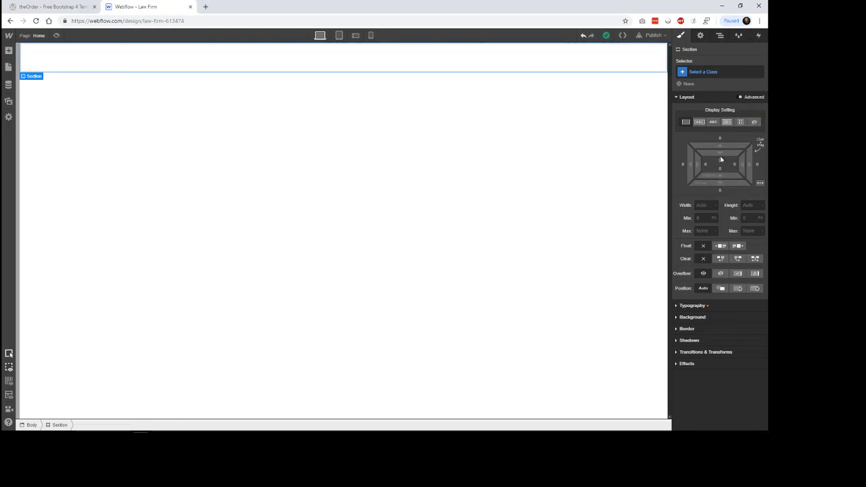
{"action": "mouse_move", "coordinate": [721, 160]}
{"action": "left_mouse_down"}
{"action": "mouse_move", "coordinate": [720, 128]}
{"action": "mouse_move", "coordinate": [723, 237]}
{"action": "mouse_move", "coordinate": [723, 167]}
{"action": "left_mouse_up"}
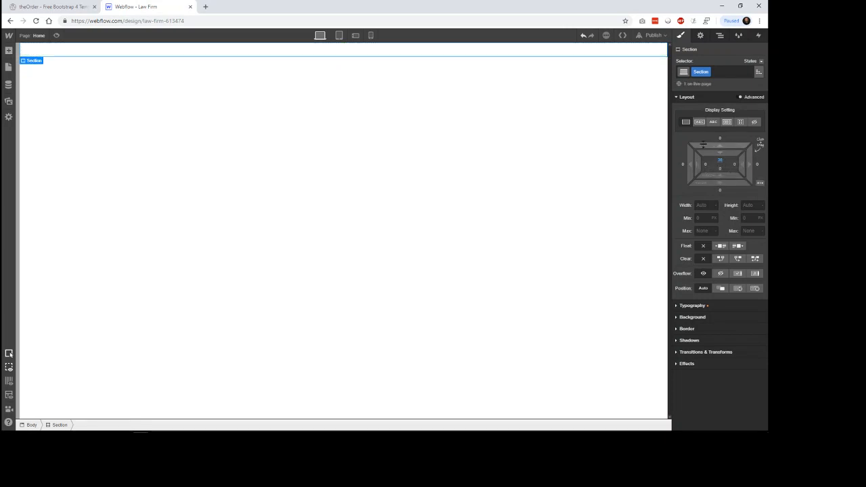
{"action": "left_click_drag", "start_coordinate": [726, 147], "coordinate": [744, 190]}
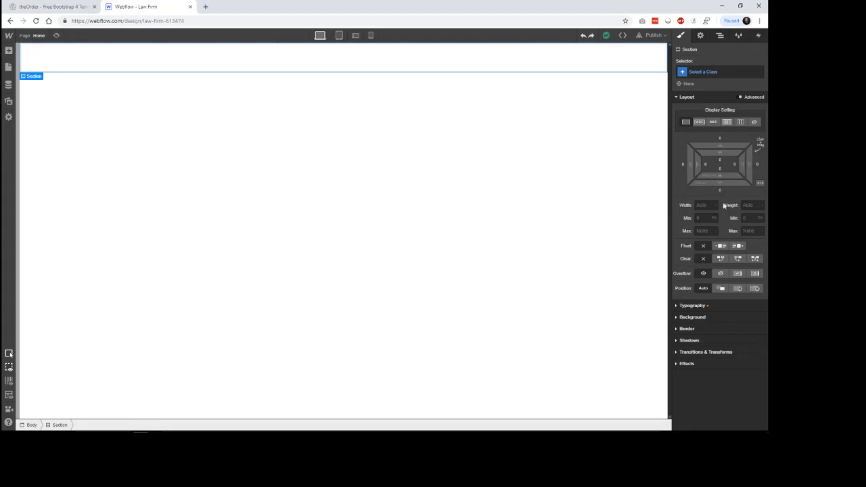
{"action": "left_click", "coordinate": [720, 168]}
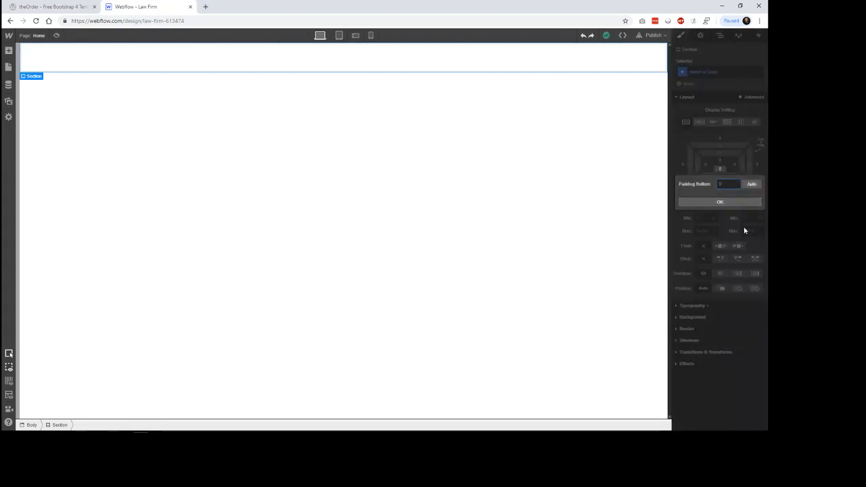
{"action": "left_click", "coordinate": [746, 202]}
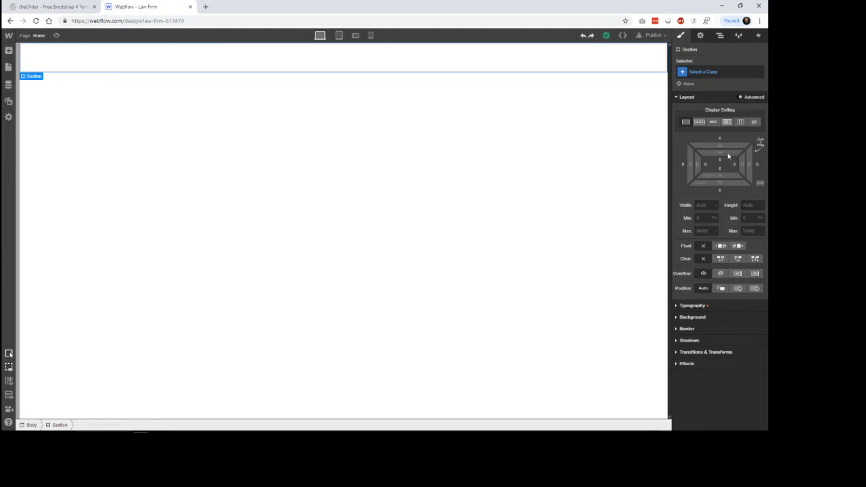
Step: Review the fonts and font weights available in the Section's typography styles, keeping Arial and 400 - Normal
{"action": "left_click", "coordinate": [710, 98]}
{"action": "left_click", "coordinate": [709, 109]}
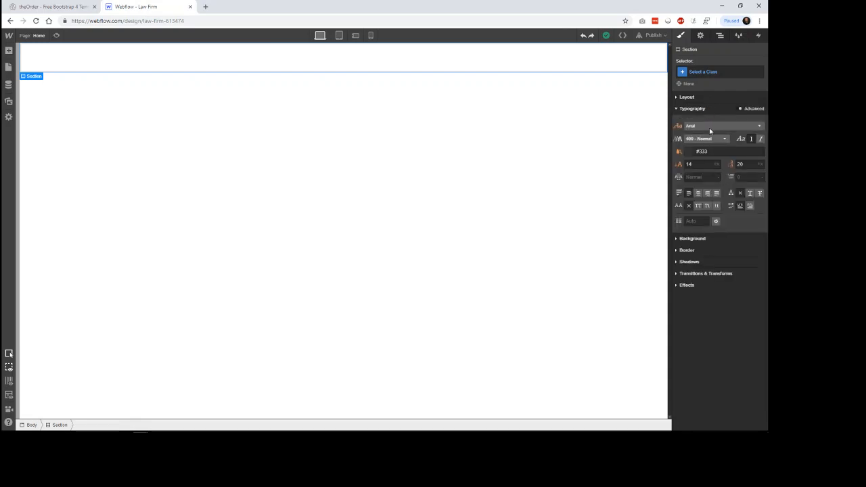
{"action": "left_click", "coordinate": [707, 126]}
{"action": "scroll", "coordinate": [711, 172], "scroll_direction": "down", "scroll_amount": 10}
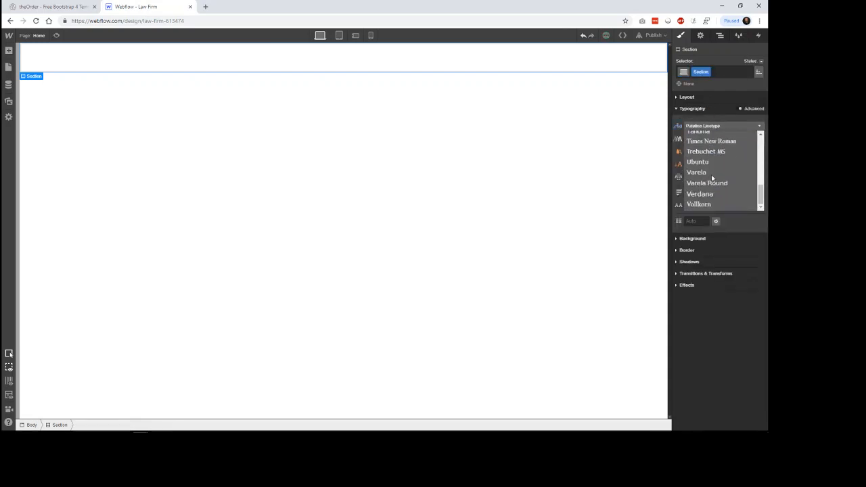
{"action": "scroll", "coordinate": [712, 177], "scroll_direction": "up", "scroll_amount": 10}
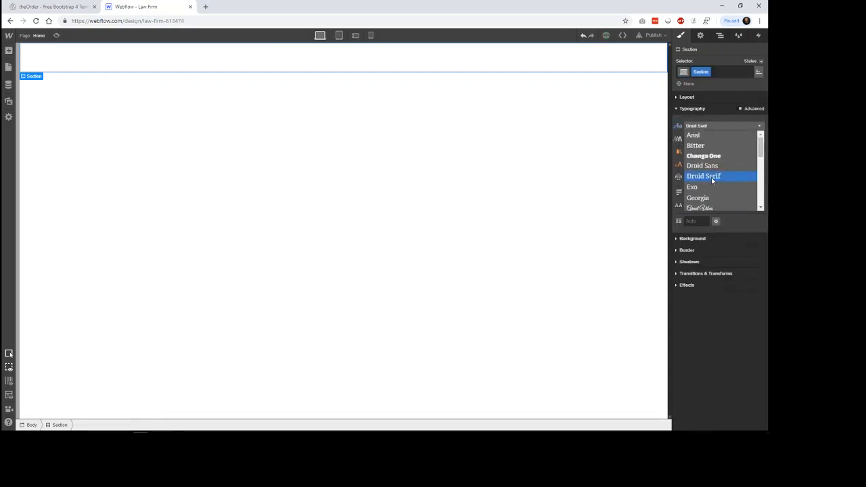
{"action": "left_click", "coordinate": [726, 126]}
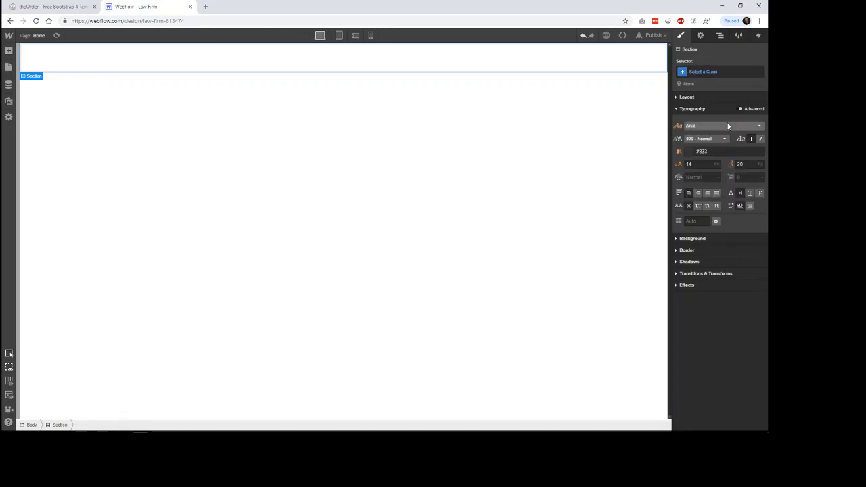
{"action": "left_click", "coordinate": [717, 139]}
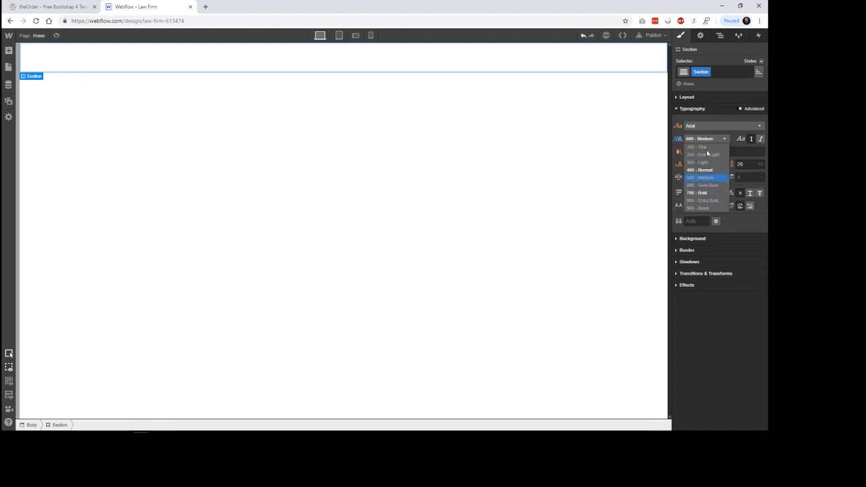
{"action": "left_click", "coordinate": [700, 169]}
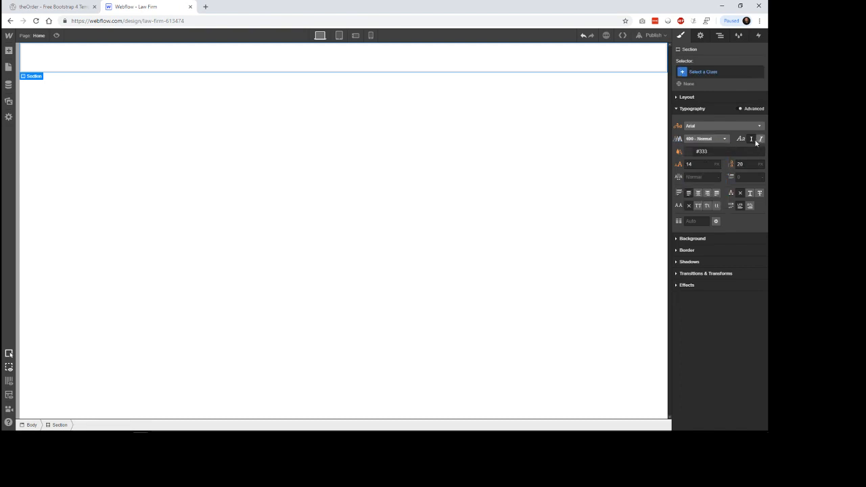
Step: Examine the Section's text colour picker, global swatch form and multi-column text settings without saving any change
{"action": "left_click", "coordinate": [688, 153]}
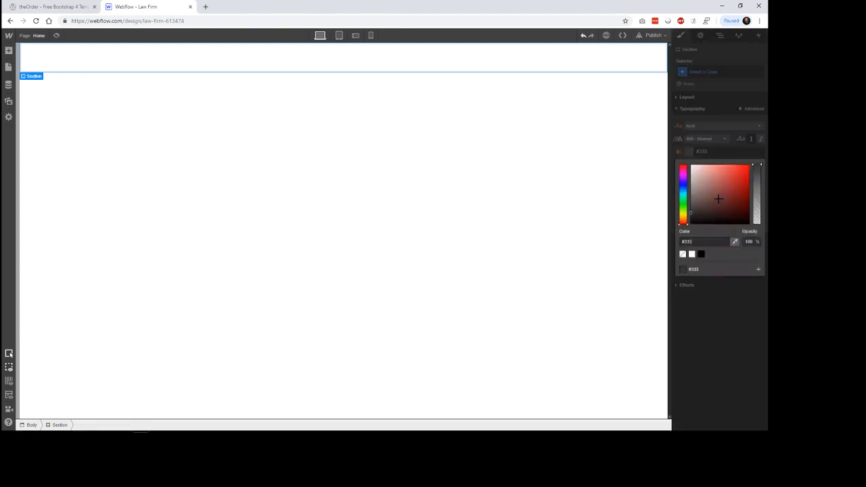
{"action": "left_click", "coordinate": [758, 270]}
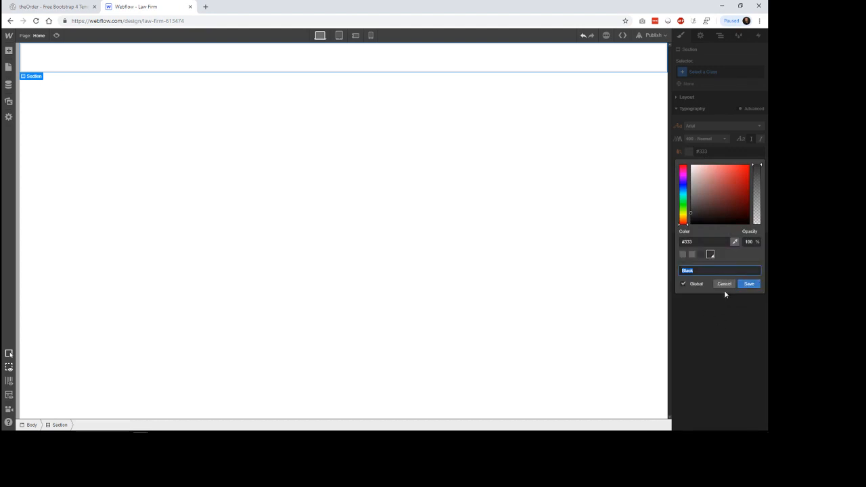
{"action": "left_click", "coordinate": [724, 284]}
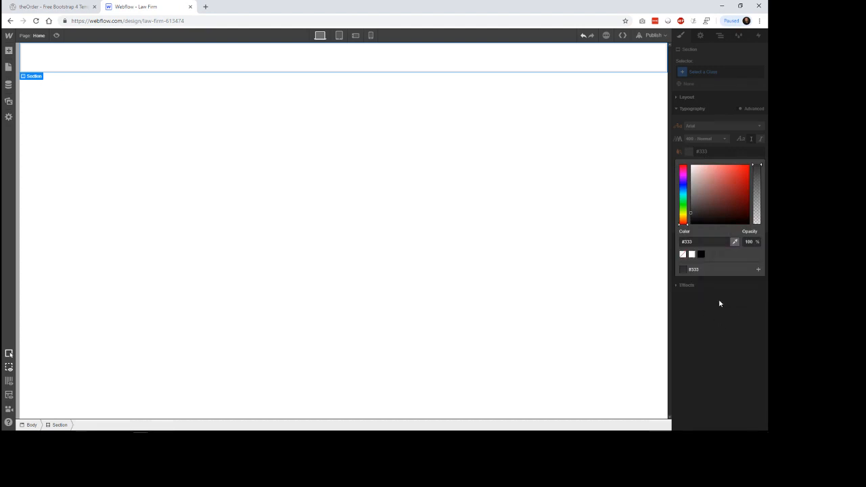
{"action": "left_click", "coordinate": [731, 295]}
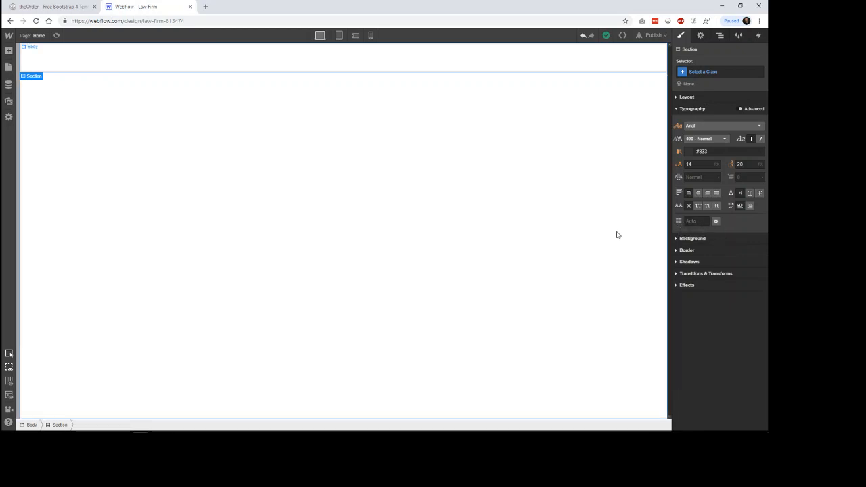
{"action": "left_click", "coordinate": [715, 221]}
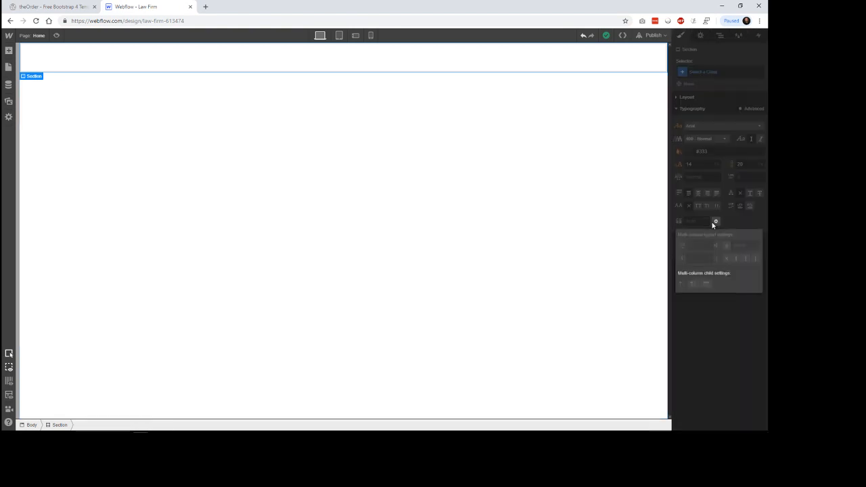
{"action": "left_click", "coordinate": [723, 327]}
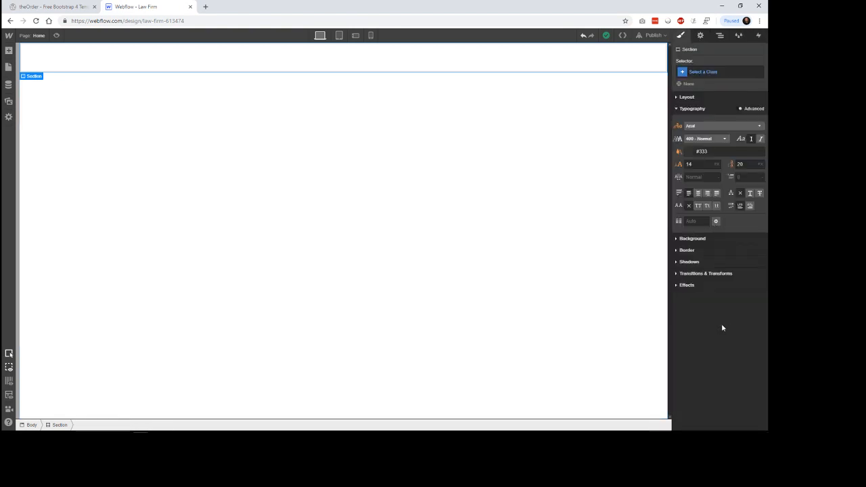
{"action": "left_click", "coordinate": [705, 112]}
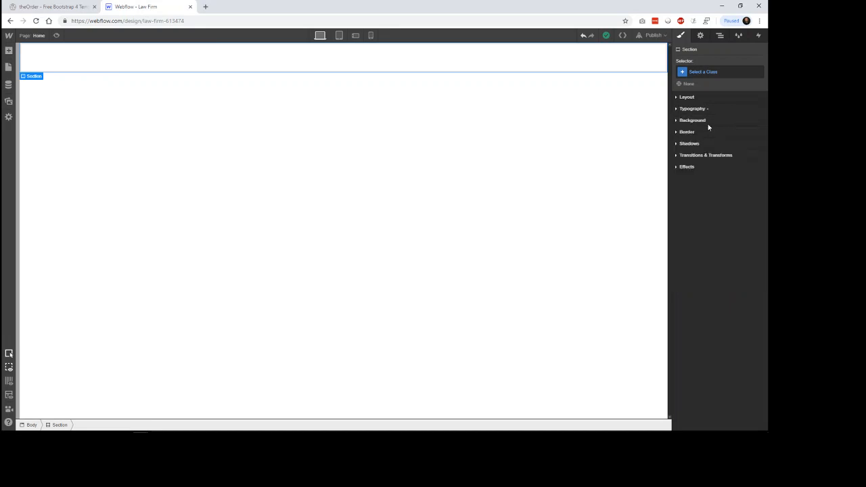
Step: Try a solid blue background colour, #018eee, on the Section and undo it
{"action": "left_click", "coordinate": [704, 120]}
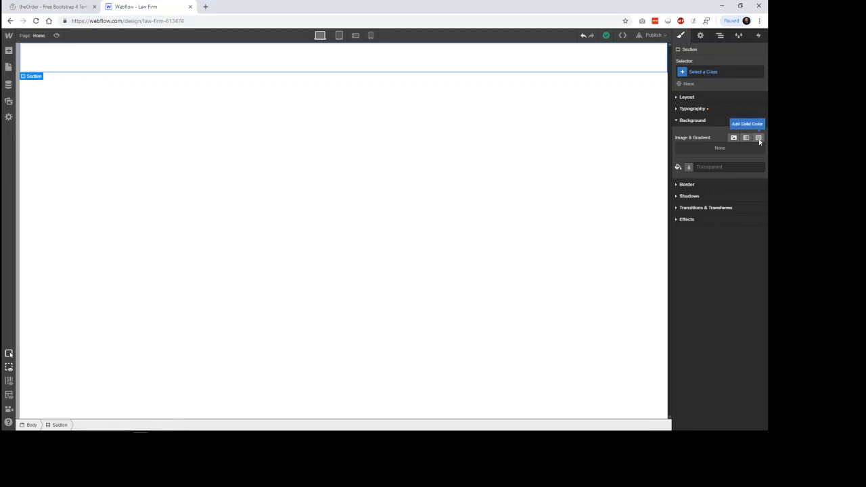
{"action": "left_click", "coordinate": [689, 168]}
{"action": "left_click_drag", "start_coordinate": [735, 208], "coordinate": [750, 182]}
{"action": "left_click", "coordinate": [729, 323]}
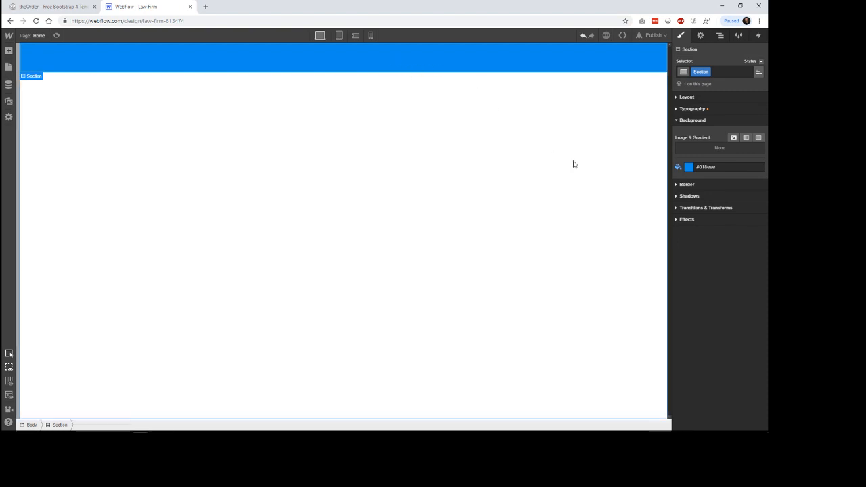
{"action": "key", "text": "ctrl+z"}
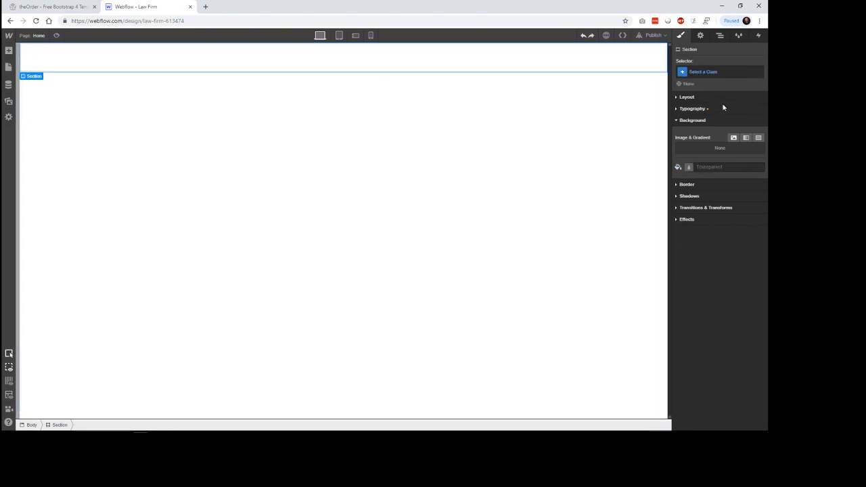
Step: Create the class hero for the Section and add the combo class hero-home to it
{"action": "left_click", "coordinate": [704, 73]}
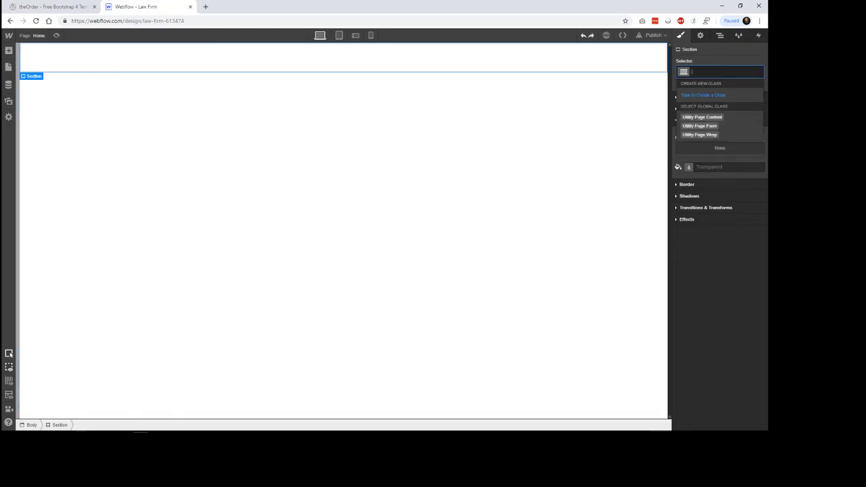
{"action": "type", "text": "hero"}
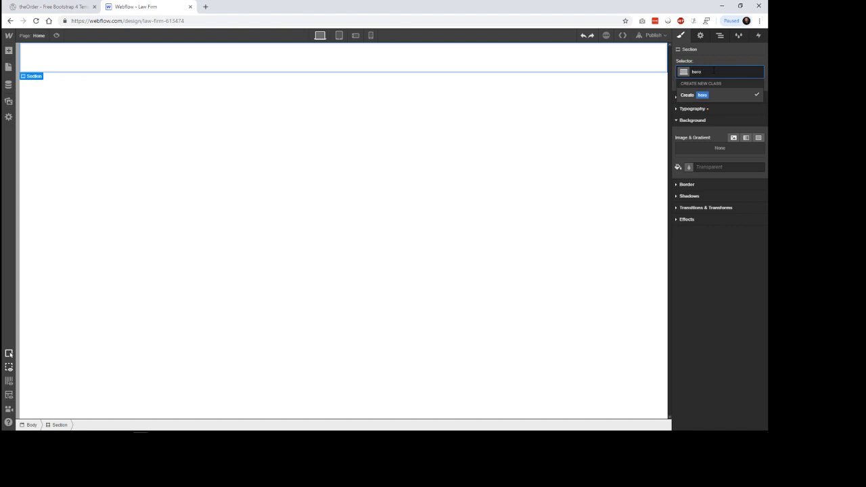
{"action": "key", "text": "Return"}
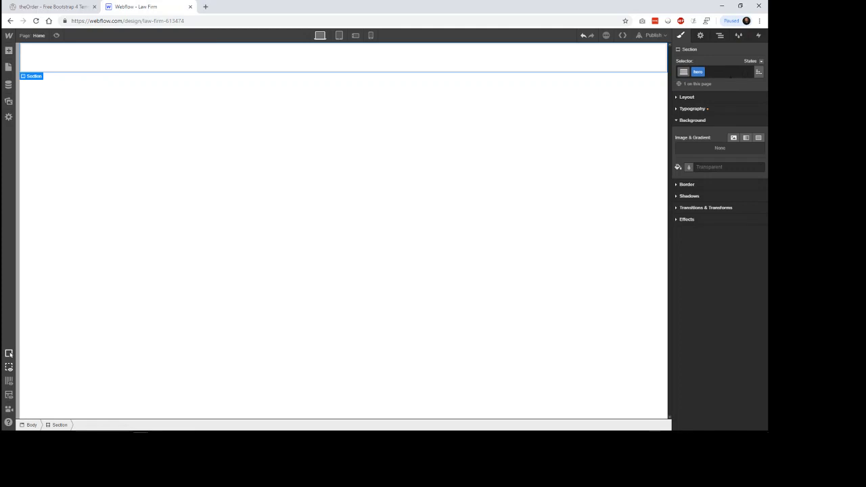
{"action": "left_click", "coordinate": [725, 72]}
{"action": "type", "text": "hero-home"}
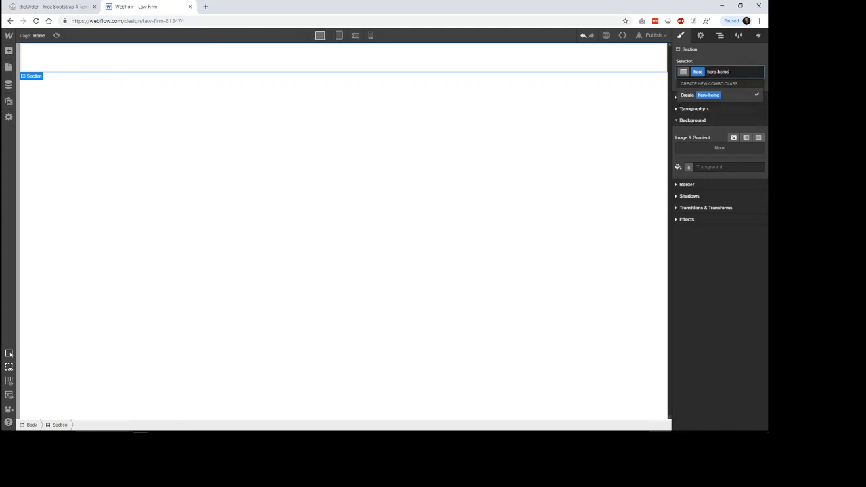
{"action": "key", "text": "Return"}
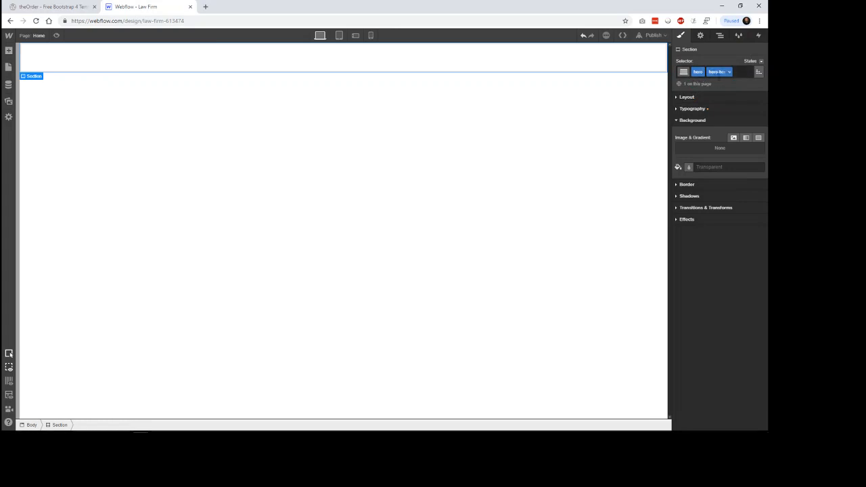
Step: Look over the border and shadow style options for the hero Section without changing them
{"action": "mouse_move", "coordinate": [36, 79]}
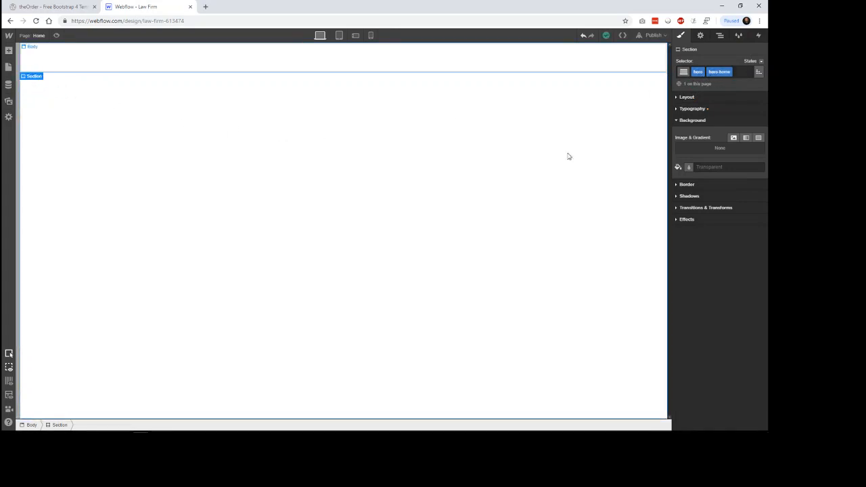
{"action": "left_click", "coordinate": [708, 123]}
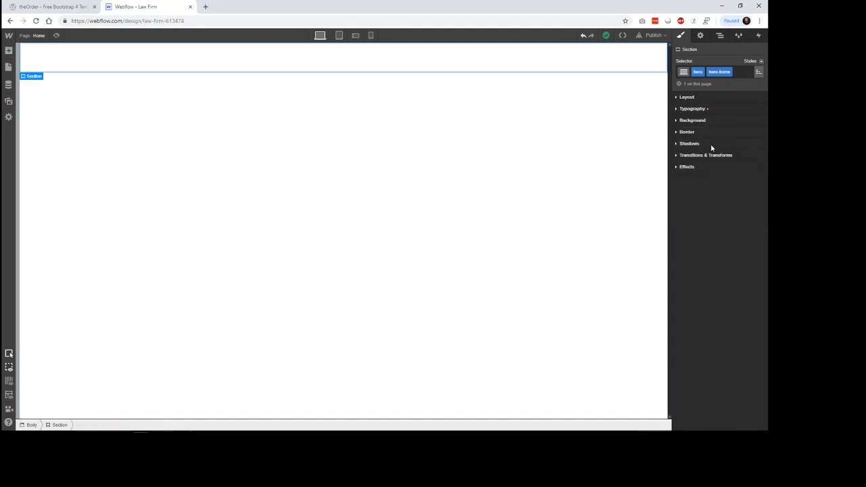
{"action": "left_click", "coordinate": [703, 135]}
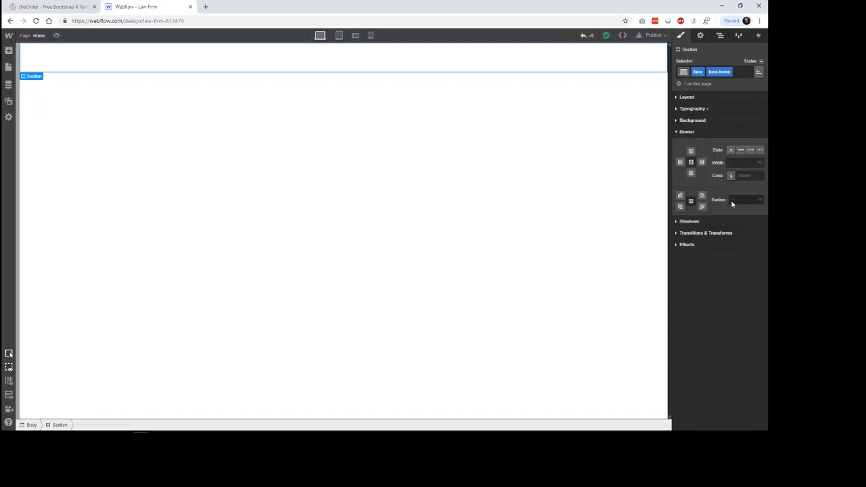
{"action": "left_click", "coordinate": [702, 133]}
{"action": "left_click", "coordinate": [701, 144]}
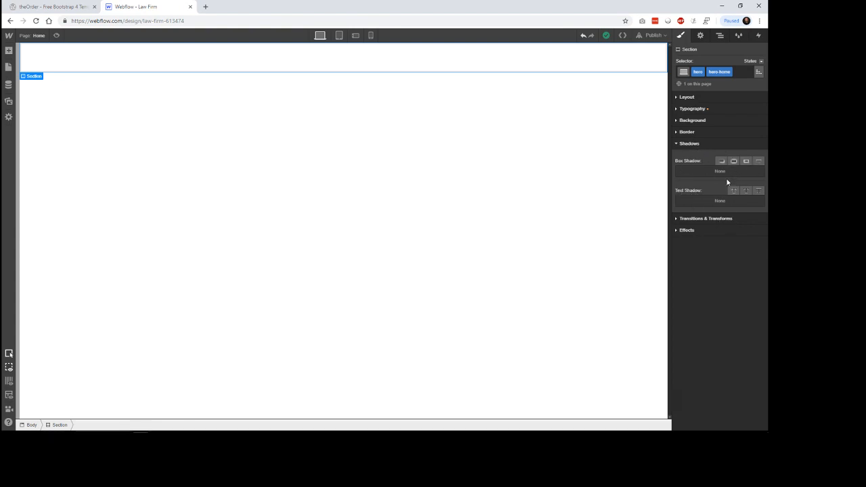
{"action": "left_click", "coordinate": [693, 145]}
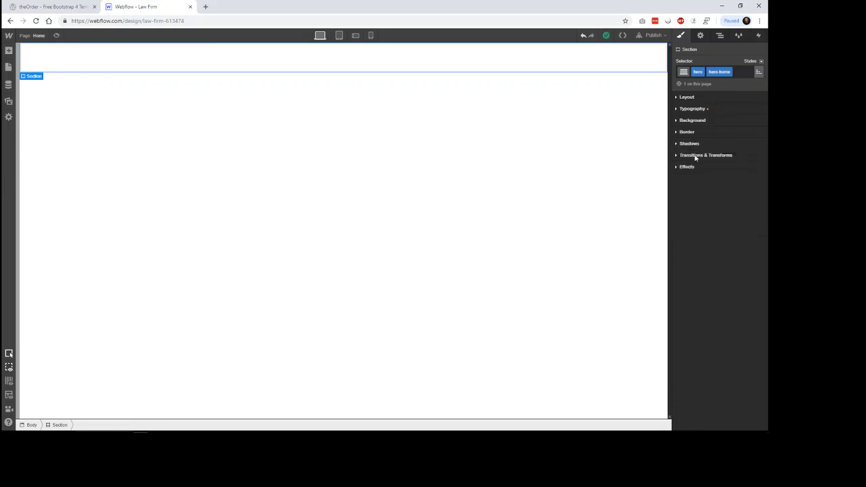
Step: Add an Opacity transition to the hero Section and browse the other properties that can be transitioned
{"action": "left_click", "coordinate": [694, 156]}
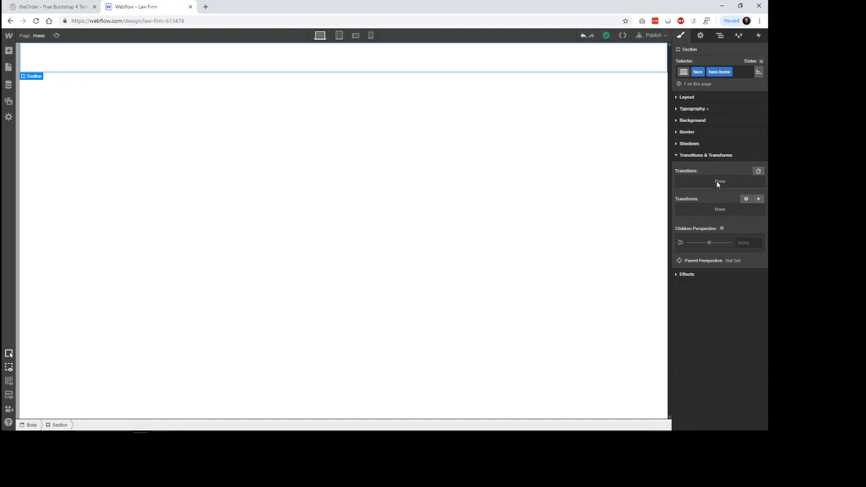
{"action": "left_click", "coordinate": [758, 171]}
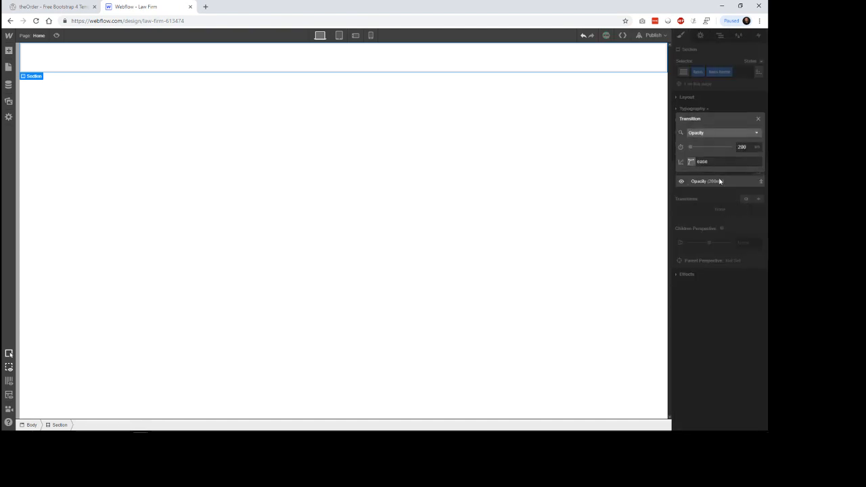
{"action": "left_click", "coordinate": [727, 133]}
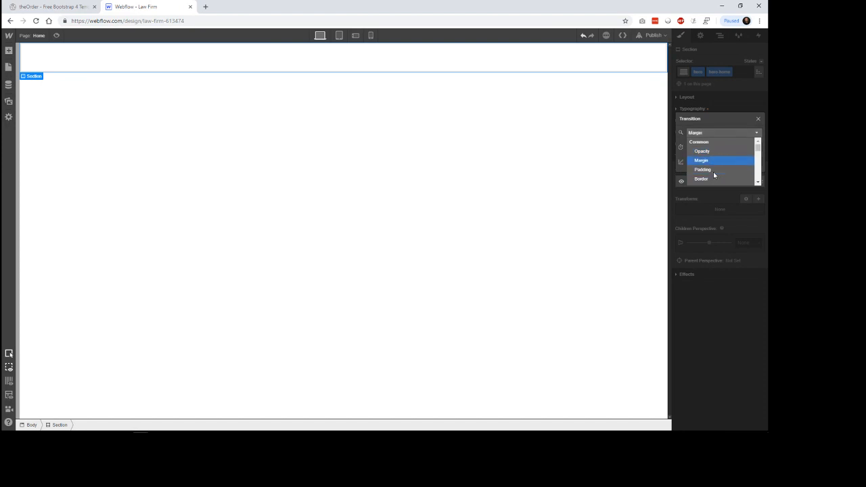
{"action": "scroll", "coordinate": [714, 169], "scroll_direction": "down", "scroll_amount": 3}
{"action": "scroll", "coordinate": [714, 169], "scroll_direction": "down", "scroll_amount": 5}
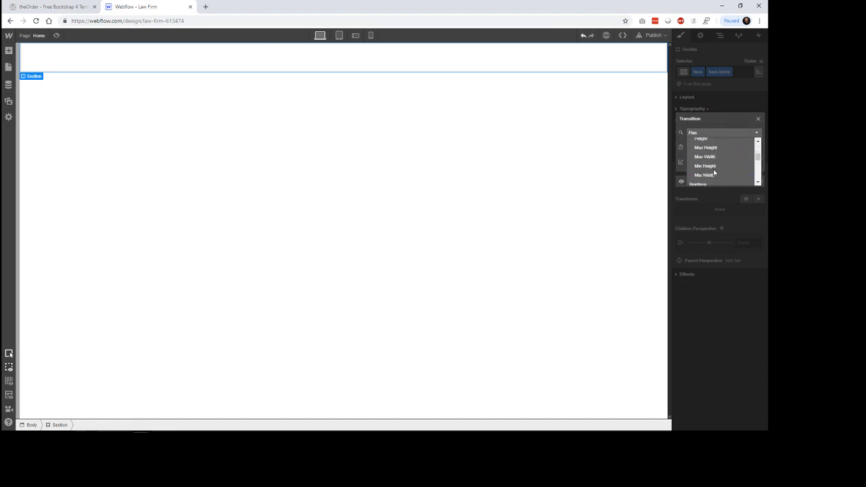
{"action": "scroll", "coordinate": [713, 168], "scroll_direction": "down", "scroll_amount": 1}
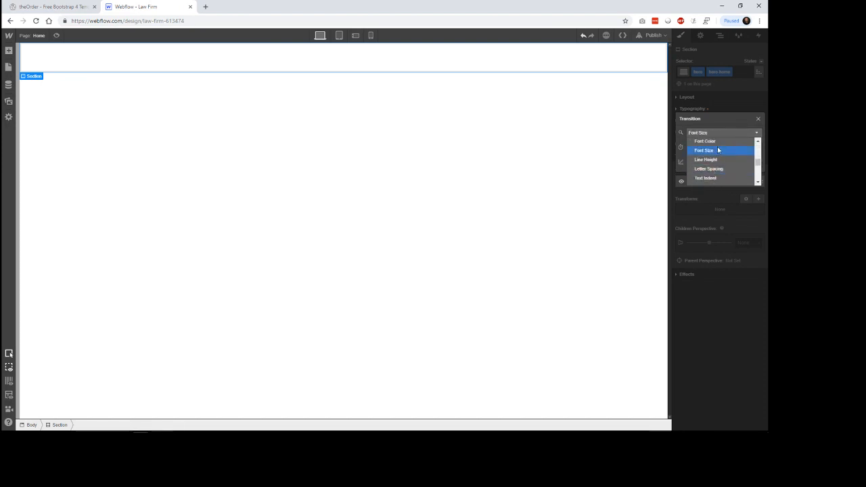
{"action": "left_click", "coordinate": [741, 130]}
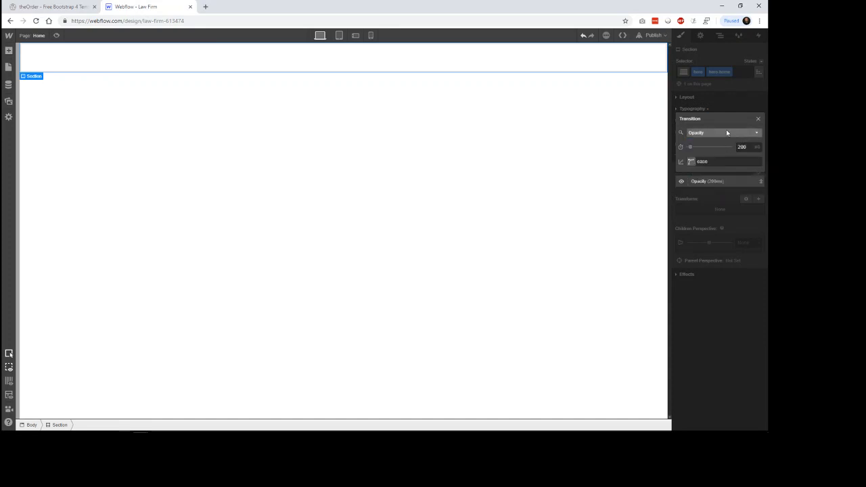
Step: Try a custom curve and the Ease In Out Quint easing on the Opacity transition, and delete the transition
{"action": "left_click", "coordinate": [691, 162]}
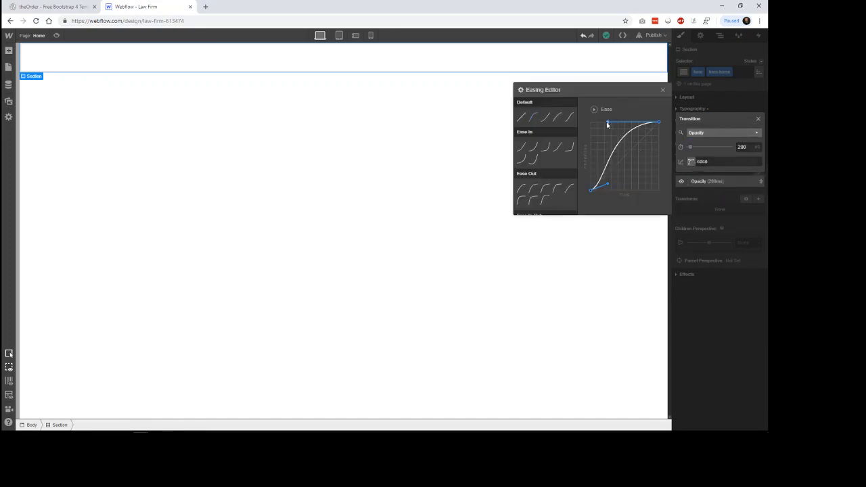
{"action": "mouse_move", "coordinate": [607, 124]}
{"action": "left_mouse_down"}
{"action": "mouse_move", "coordinate": [606, 139]}
{"action": "mouse_move", "coordinate": [602, 133]}
{"action": "left_mouse_up"}
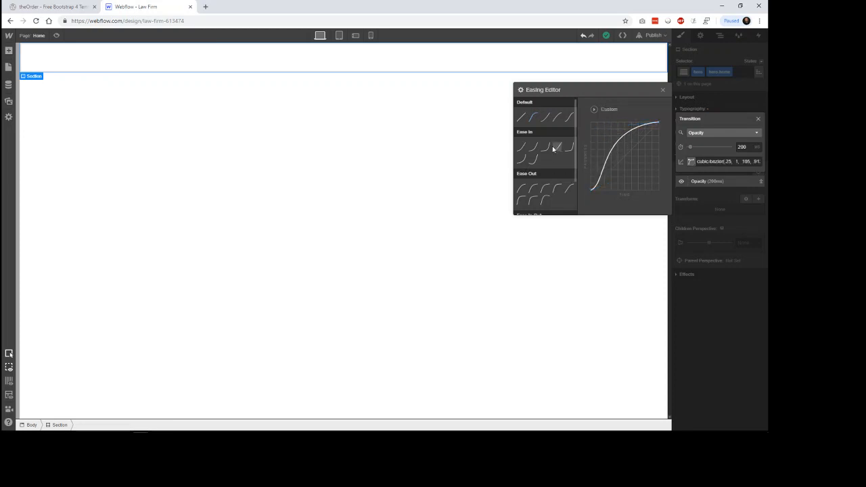
{"action": "scroll", "coordinate": [541, 196], "scroll_direction": "down", "scroll_amount": 2}
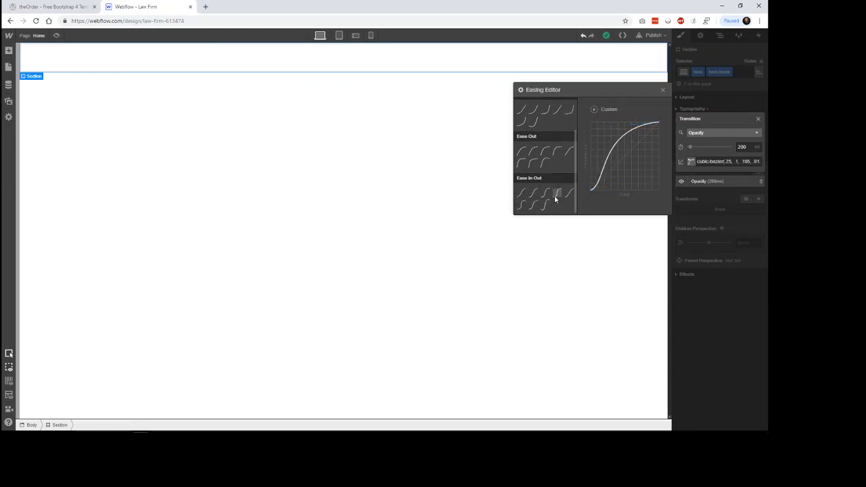
{"action": "left_click", "coordinate": [556, 195]}
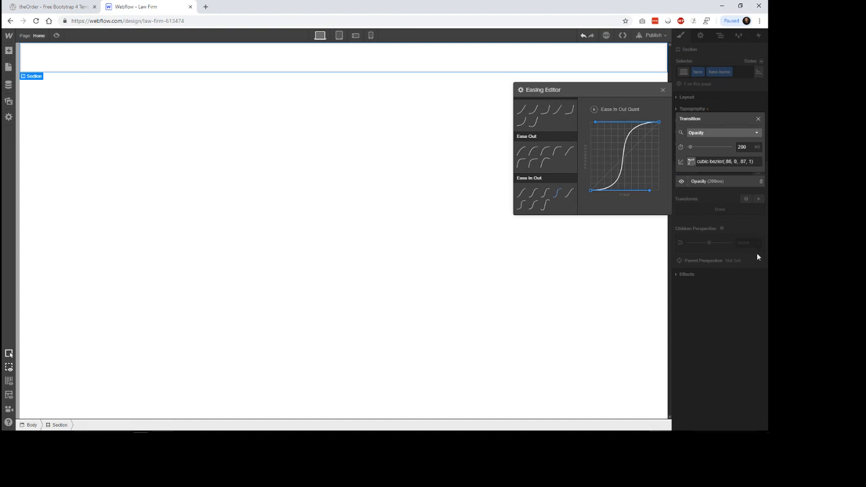
{"action": "left_click", "coordinate": [757, 256]}
{"action": "left_click", "coordinate": [761, 181]}
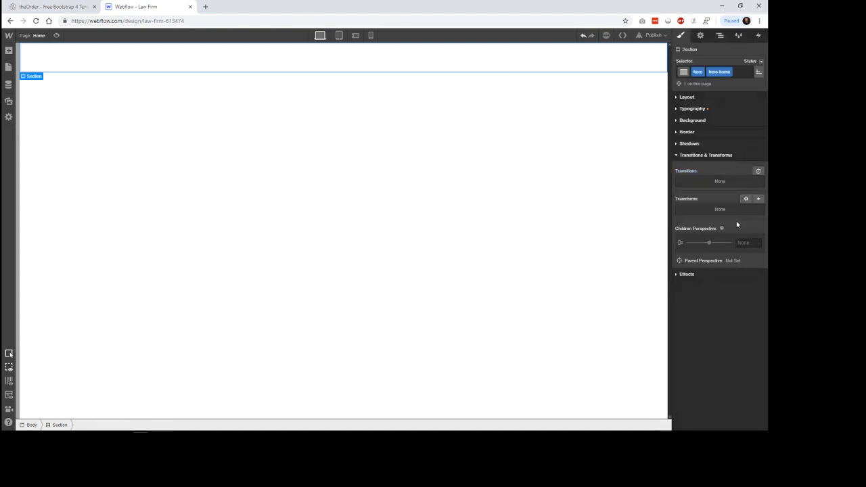
{"action": "left_click", "coordinate": [714, 156]}
Step: Try a Blur filter on the hero Section, look through the other filter types, and remove the filter
{"action": "left_click", "coordinate": [688, 167]}
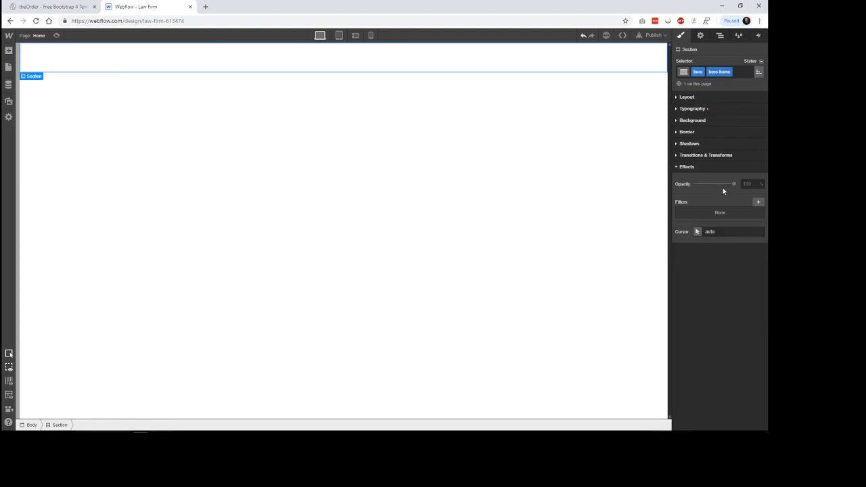
{"action": "left_click", "coordinate": [759, 202]}
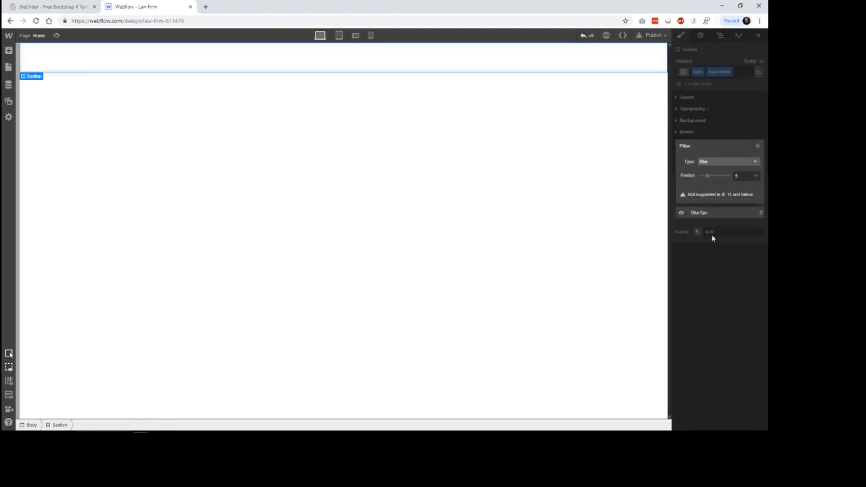
{"action": "left_click", "coordinate": [724, 162]}
{"action": "scroll", "coordinate": [719, 199], "scroll_direction": "down", "scroll_amount": 2}
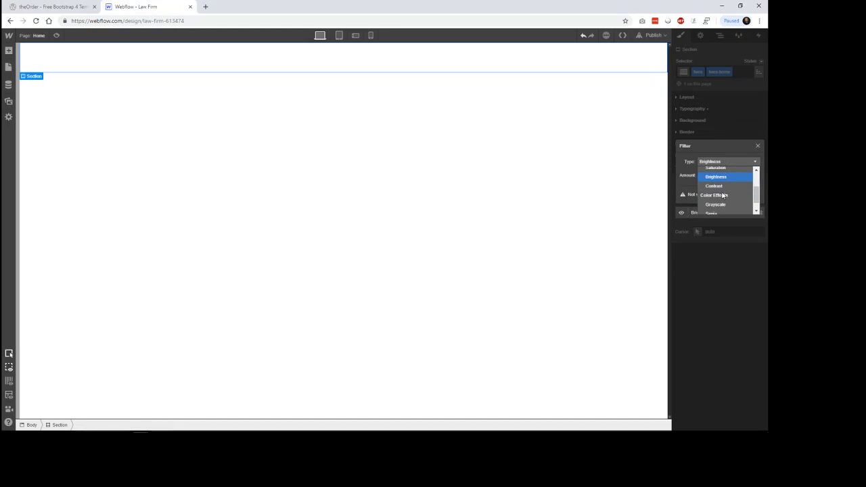
{"action": "scroll", "coordinate": [724, 195], "scroll_direction": "down", "scroll_amount": 2}
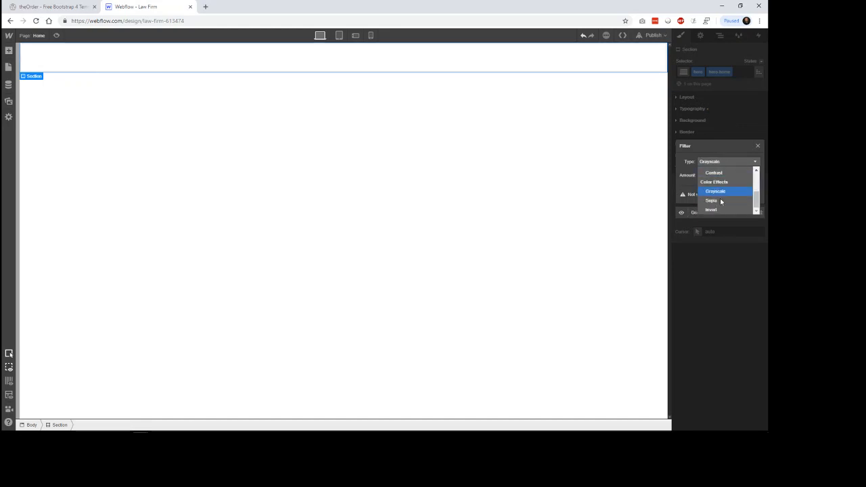
{"action": "scroll", "coordinate": [720, 197], "scroll_direction": "up", "scroll_amount": 4}
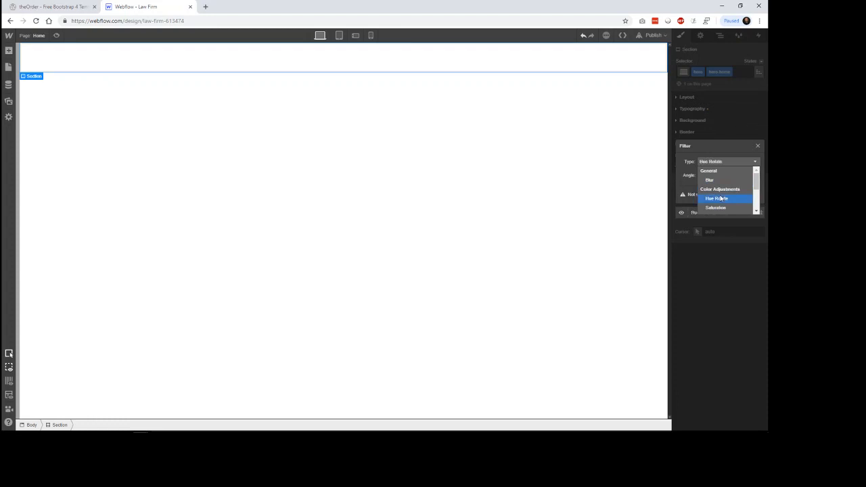
{"action": "left_click", "coordinate": [711, 180]}
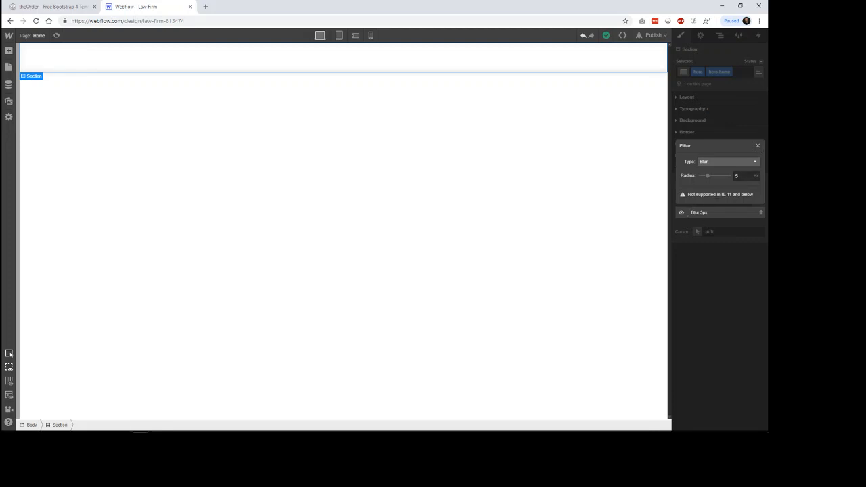
{"action": "left_click", "coordinate": [757, 147]}
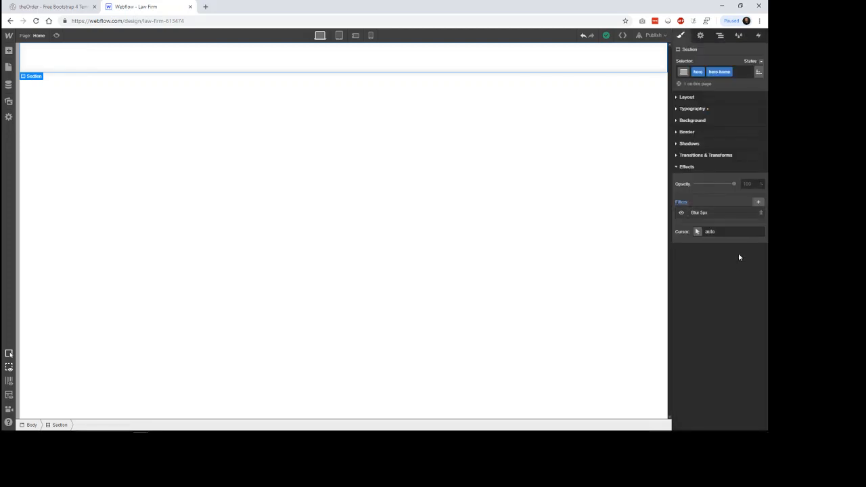
{"action": "left_click", "coordinate": [761, 212]}
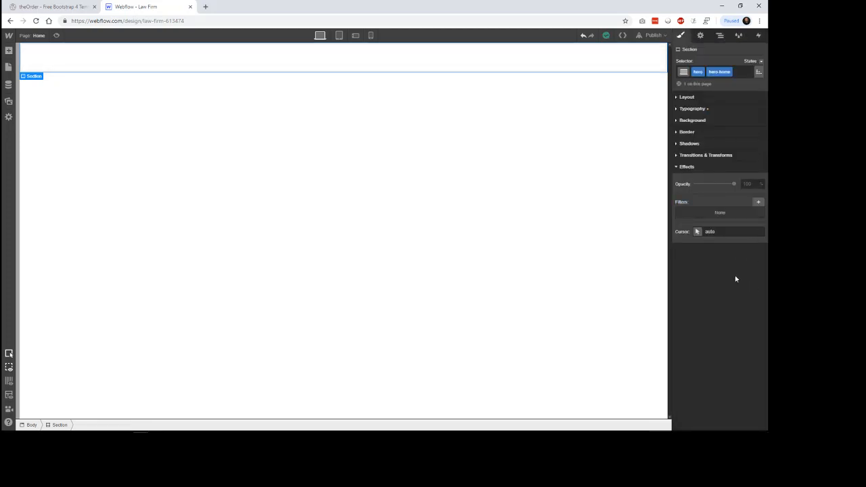
{"action": "left_click", "coordinate": [711, 169]}
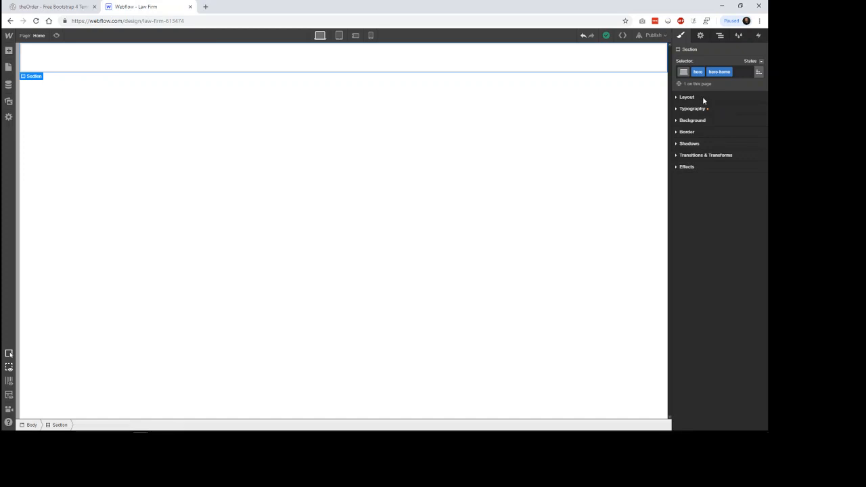
Step: Look over the Section's combo class and state options, returning the state to None, and show its layout settings
{"action": "left_click", "coordinate": [761, 61]}
{"action": "left_click", "coordinate": [747, 73]}
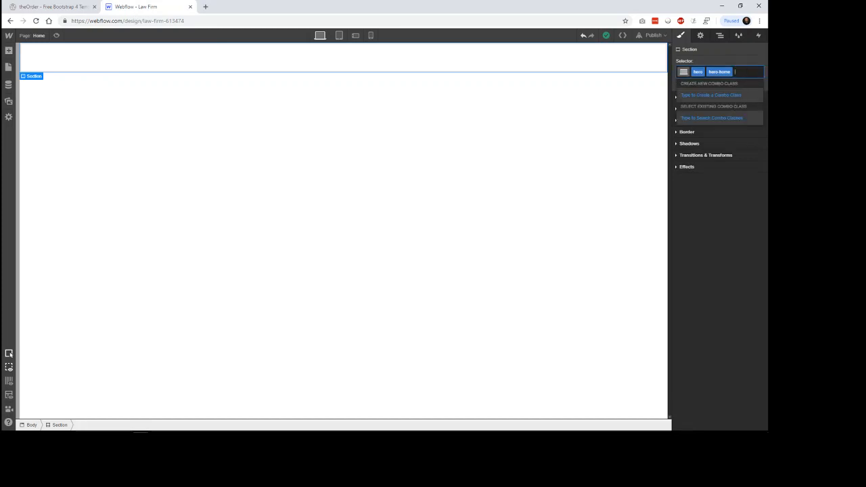
{"action": "left_click", "coordinate": [733, 57]}
{"action": "left_click", "coordinate": [758, 70]}
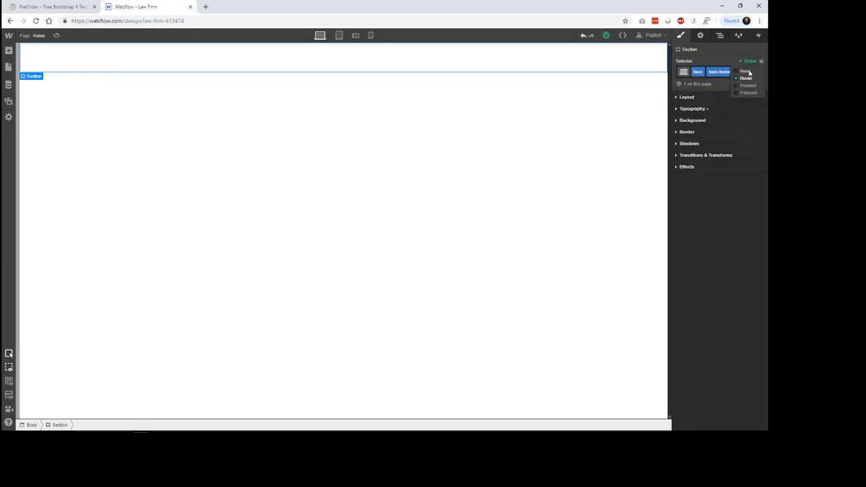
{"action": "left_click", "coordinate": [749, 72]}
{"action": "left_click", "coordinate": [710, 96]}
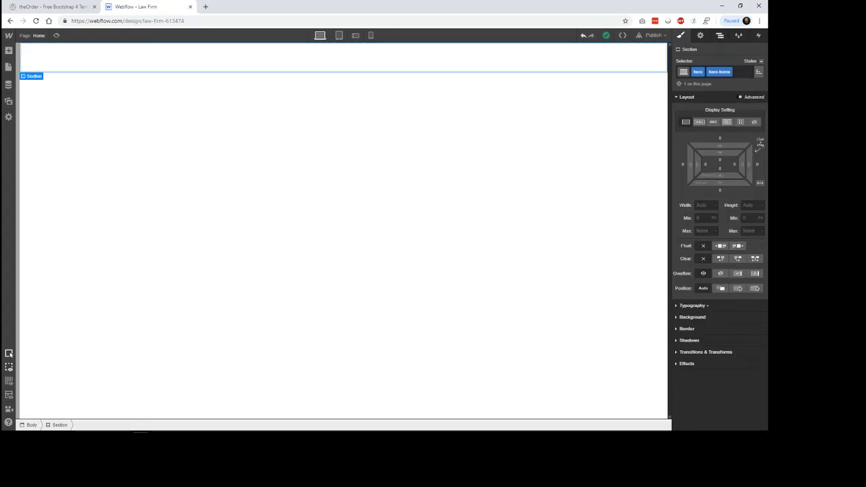
Step: Examine the page's element hierarchy and the list of style classes, including the rename form for Utility Page Wrap
{"action": "left_click", "coordinate": [720, 36]}
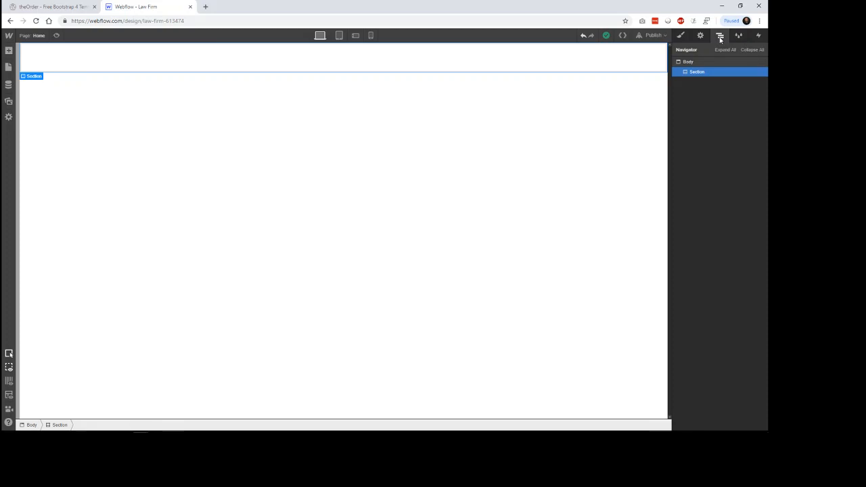
{"action": "left_click", "coordinate": [697, 66]}
{"action": "left_click", "coordinate": [696, 71]}
{"action": "left_click", "coordinate": [738, 36]}
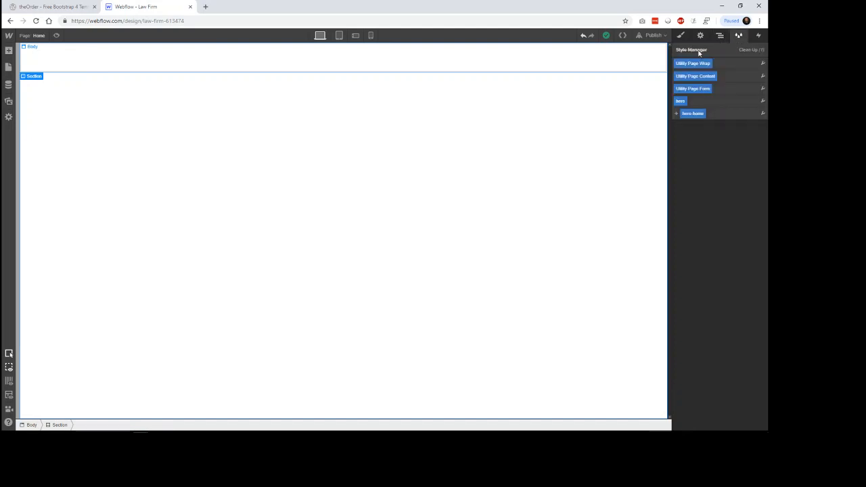
{"action": "left_click", "coordinate": [762, 63]}
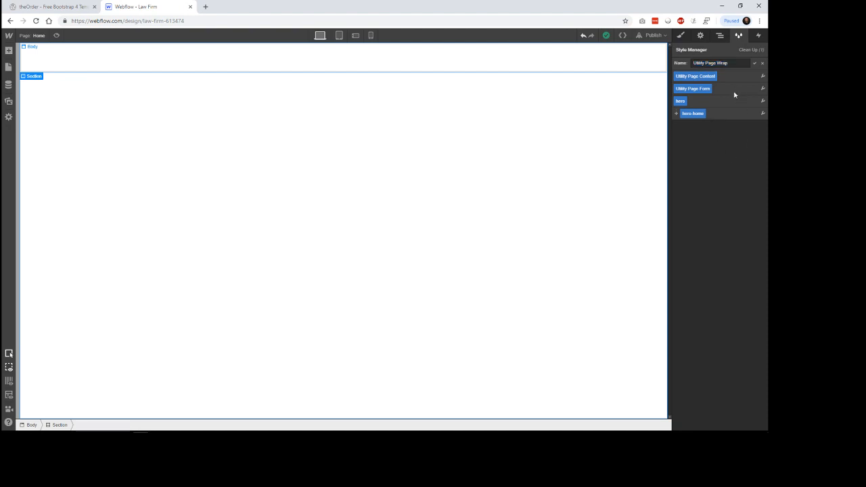
Step: Add a Mouse Click (Tap) element trigger to the hero Section and look over its actions and trigger settings
{"action": "left_click", "coordinate": [759, 36]}
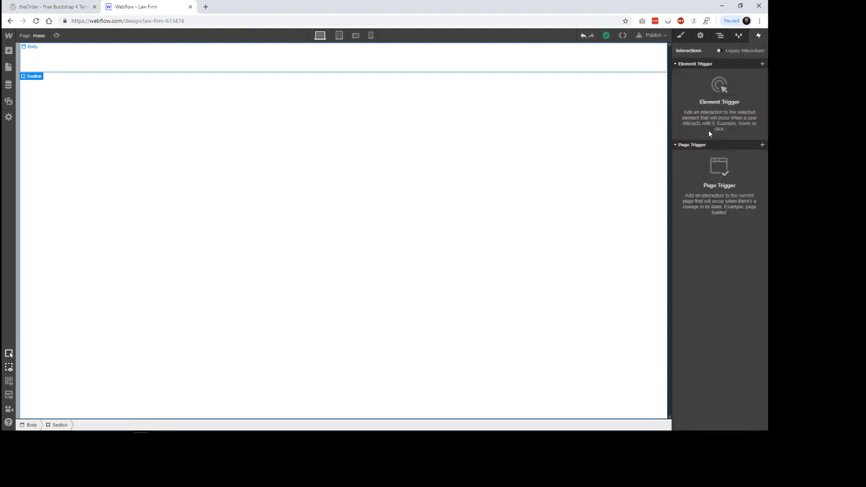
{"action": "left_click", "coordinate": [763, 65]}
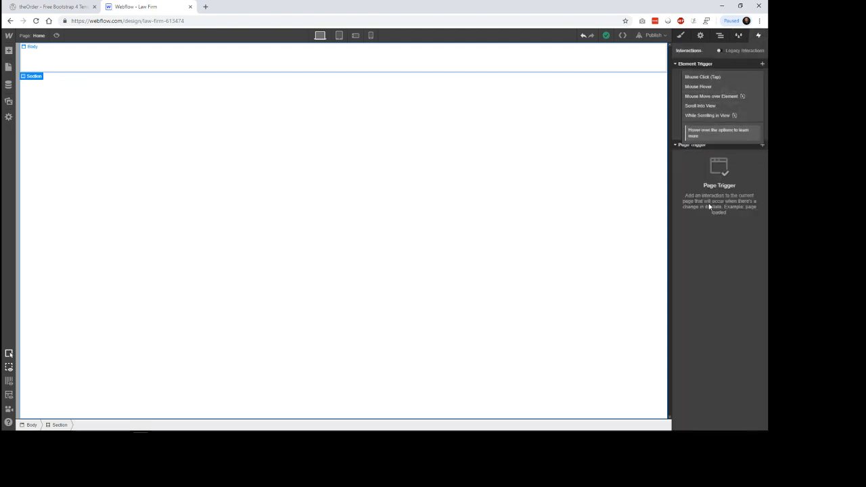
{"action": "left_click", "coordinate": [707, 77]}
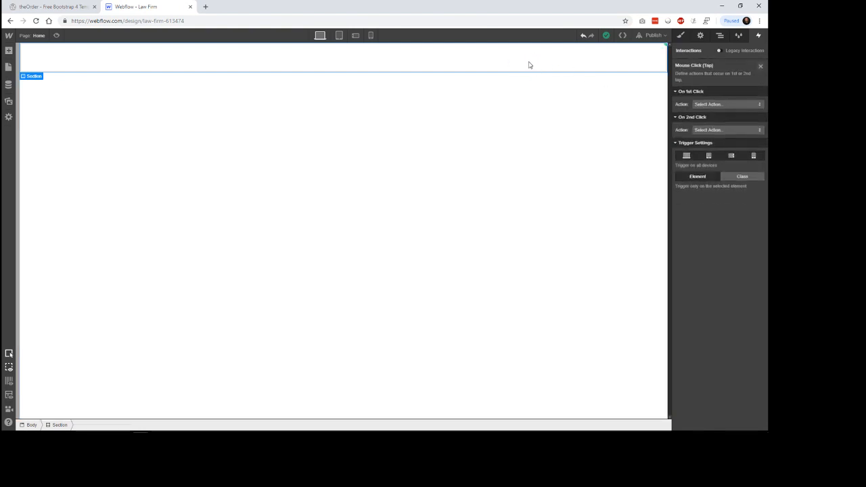
{"action": "left_click", "coordinate": [737, 105]}
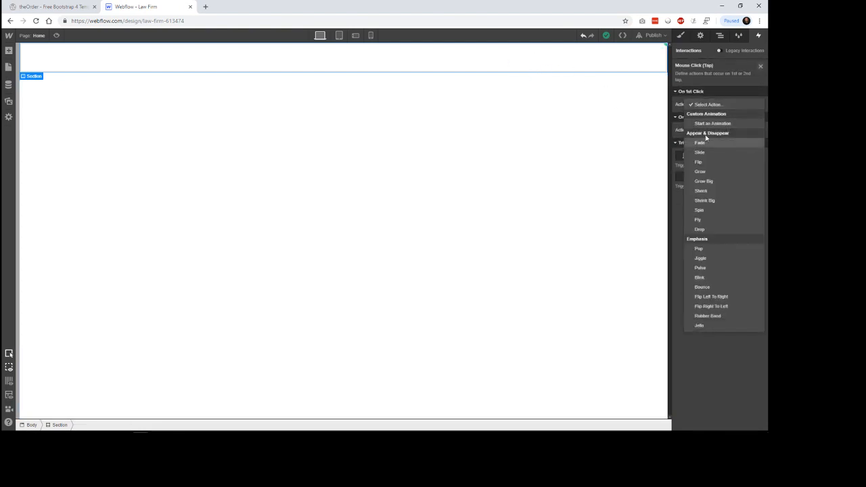
{"action": "left_click", "coordinate": [520, 116]}
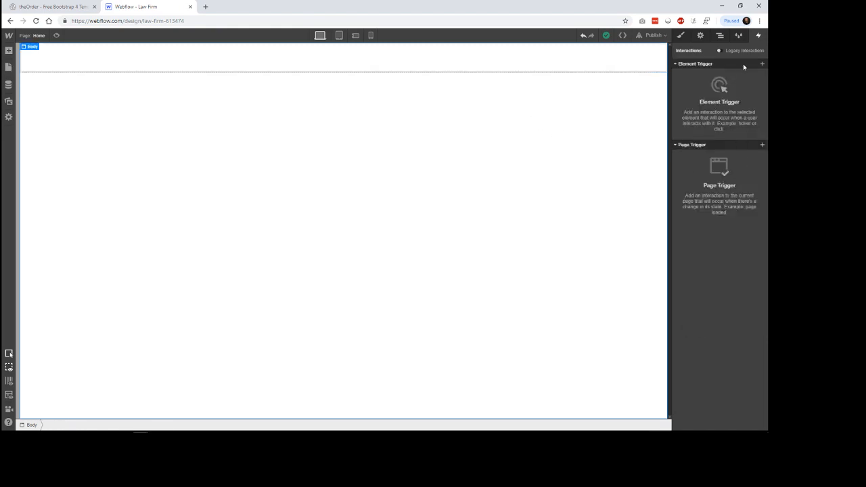
{"action": "left_click", "coordinate": [628, 71]}
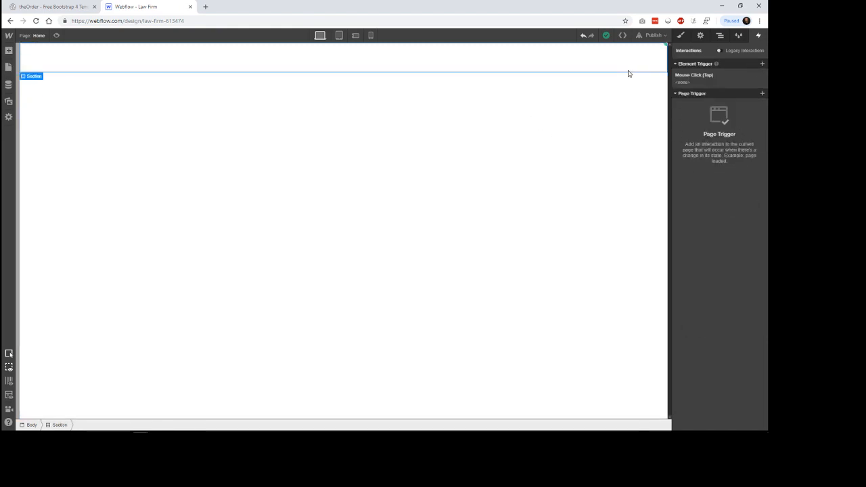
{"action": "left_click", "coordinate": [738, 82]}
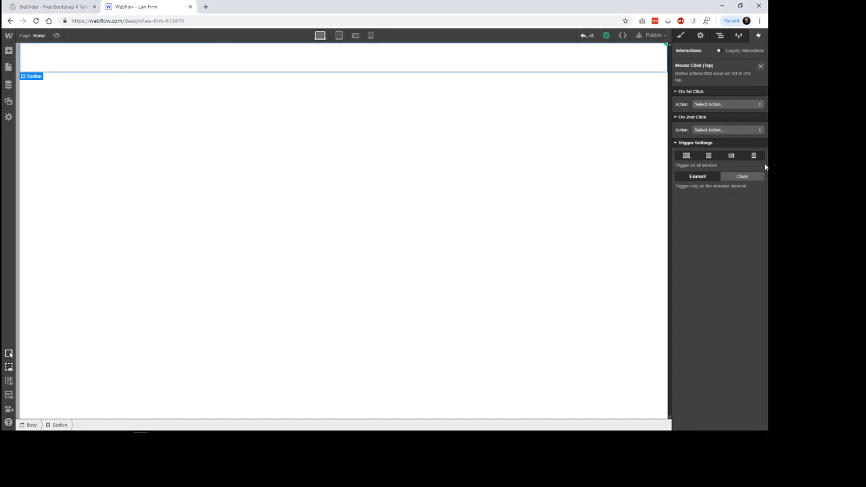
{"action": "left_click", "coordinate": [761, 65]}
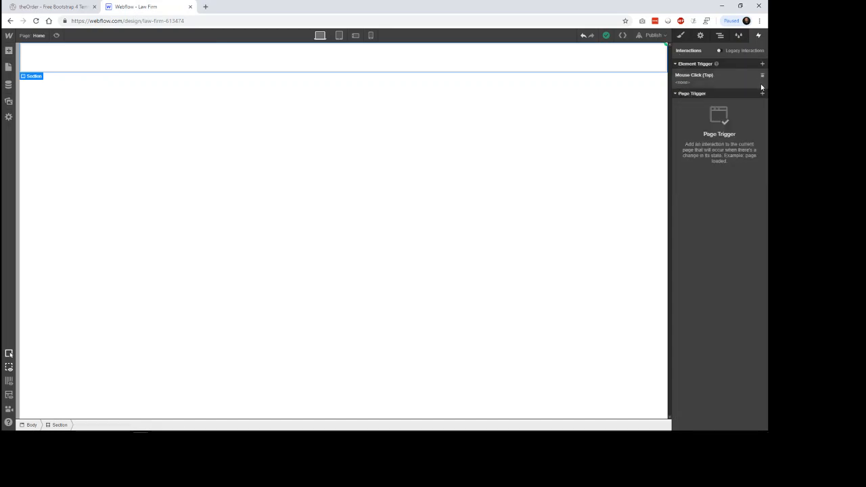
Step: Delete the Mouse Click (Tap) trigger from the hero Section and look over the available page triggers
{"action": "left_click", "coordinate": [763, 74]}
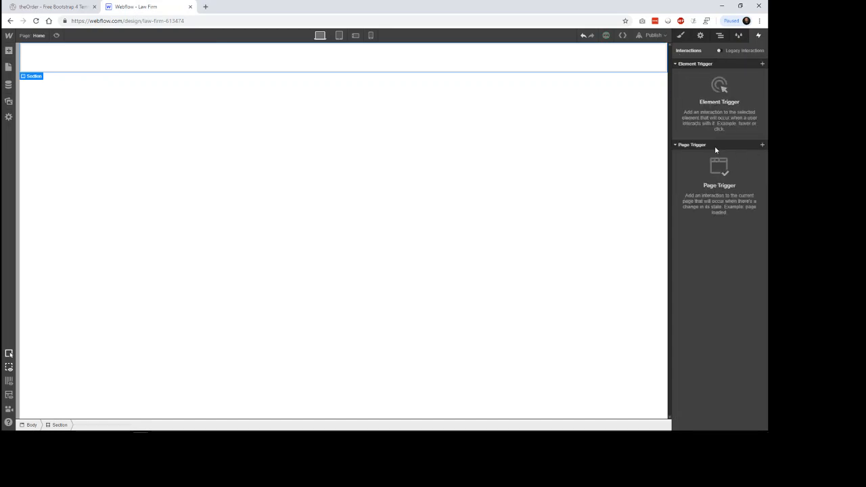
{"action": "left_click", "coordinate": [763, 145]}
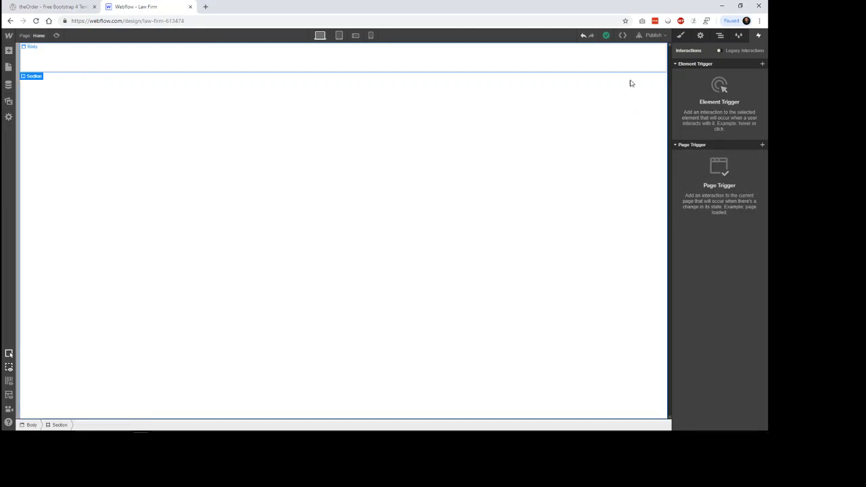
Step: Examine the code export preview and its plan requirements, and close it without exporting
{"action": "left_click", "coordinate": [622, 35]}
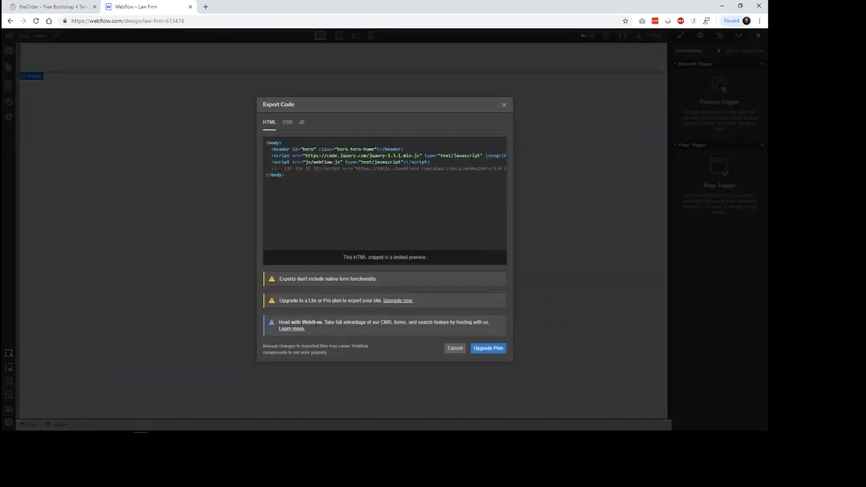
{"action": "left_click_drag", "start_coordinate": [305, 302], "coordinate": [342, 301]}
{"action": "left_click", "coordinate": [454, 348]}
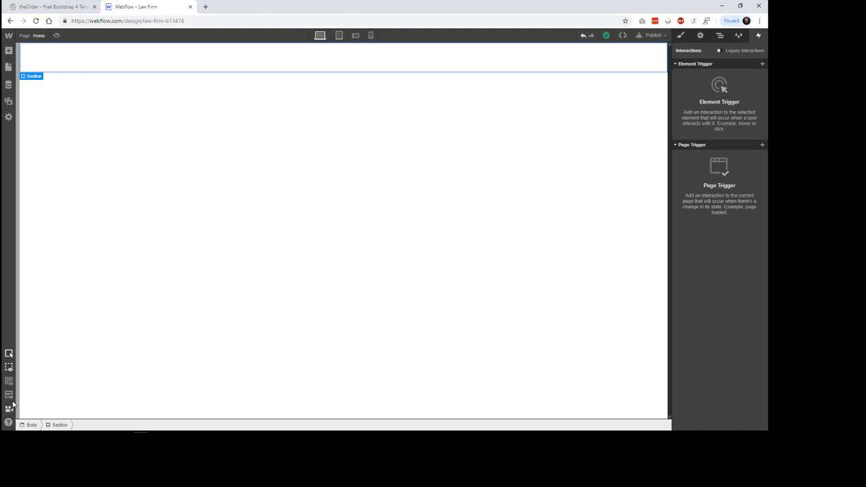
Step: Look over the help options and the list of video tutorials, closing the list
{"action": "left_click", "coordinate": [9, 423]}
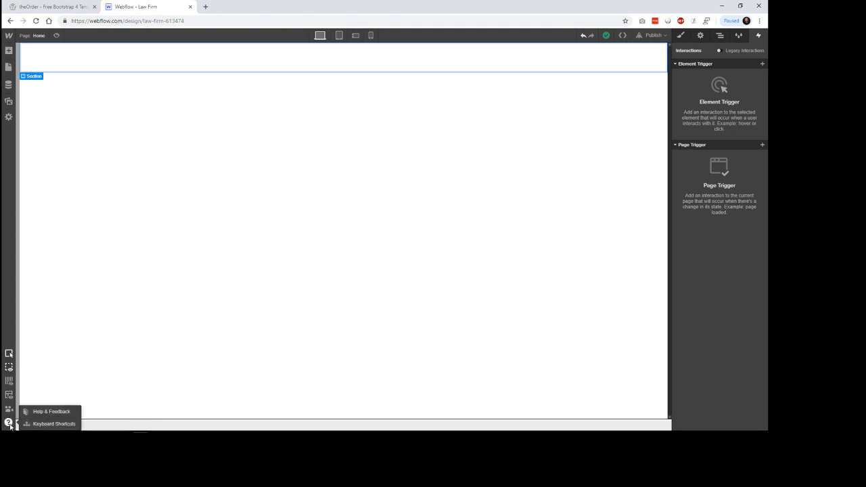
{"action": "left_click", "coordinate": [9, 410]}
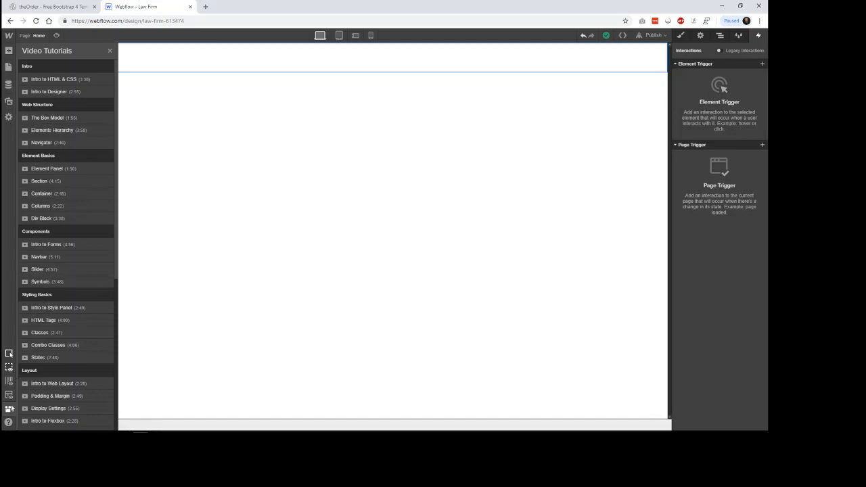
{"action": "left_click", "coordinate": [10, 409]}
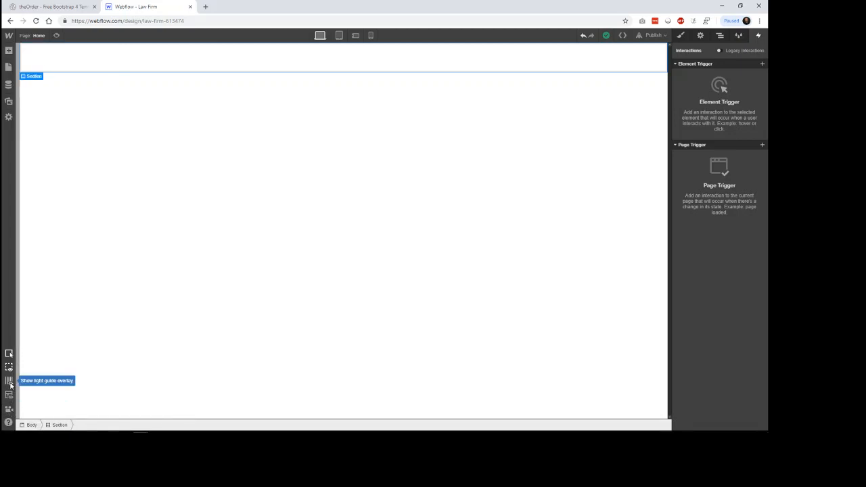
Step: Cycle through the light and filled guide overlays on the canvas, ending with the filled one shown
{"action": "left_click", "coordinate": [9, 381]}
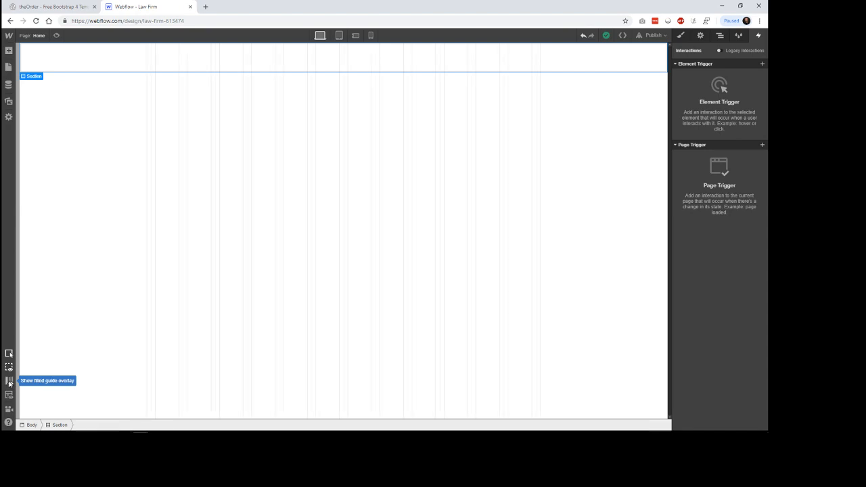
{"action": "left_click", "coordinate": [8, 381]}
{"action": "left_click", "coordinate": [9, 381]}
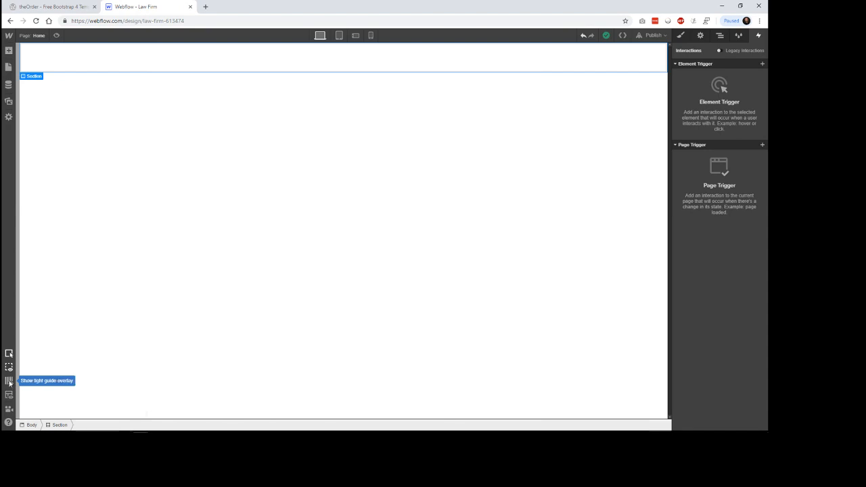
{"action": "left_click", "coordinate": [9, 381]}
{"action": "left_click", "coordinate": [9, 381]}
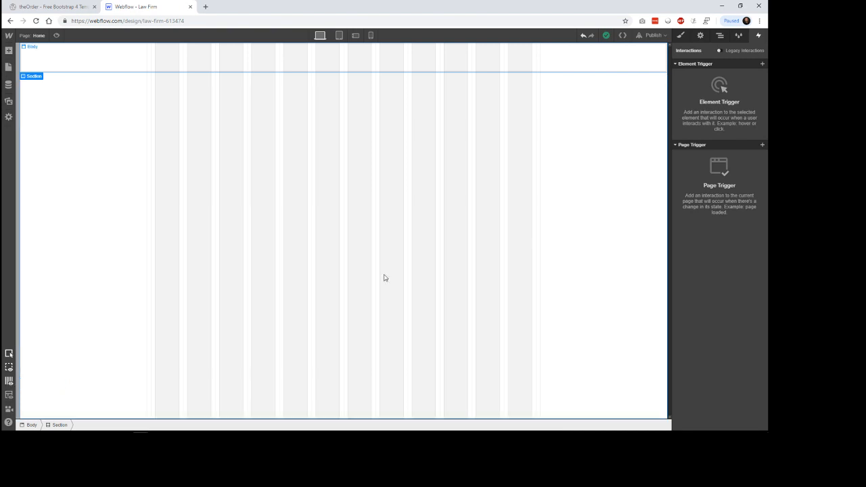
Step: Show the style settings, select the Body and look over its context options without choosing one
{"action": "left_click", "coordinate": [681, 37]}
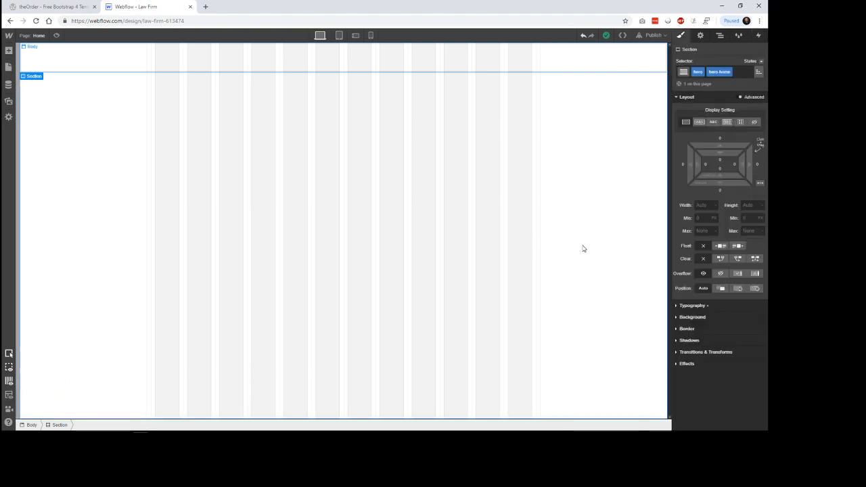
{"action": "left_click", "coordinate": [205, 297]}
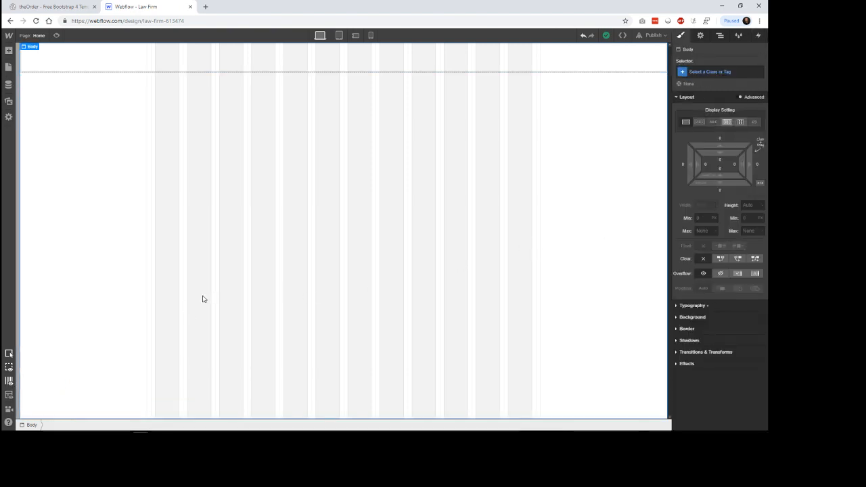
{"action": "right_click", "coordinate": [202, 299]}
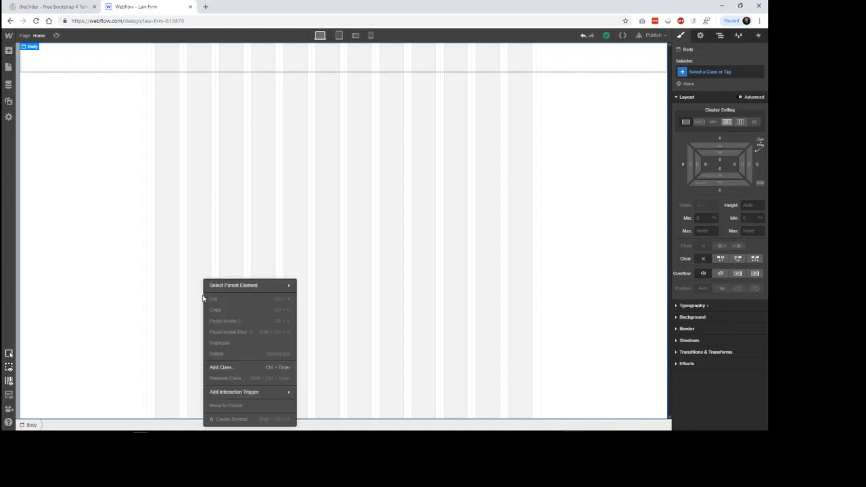
{"action": "left_click", "coordinate": [193, 346]}
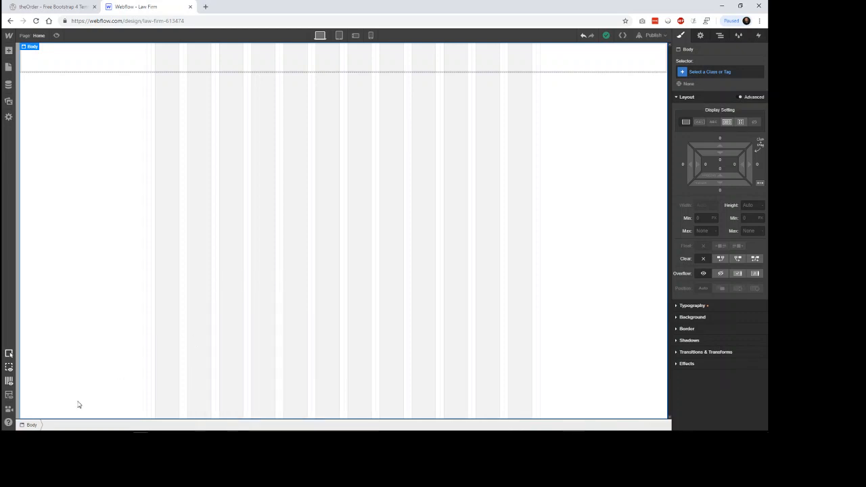
Step: Cycle through the guide overlay modes again, ending with the overlay hidden
{"action": "left_click", "coordinate": [10, 382]}
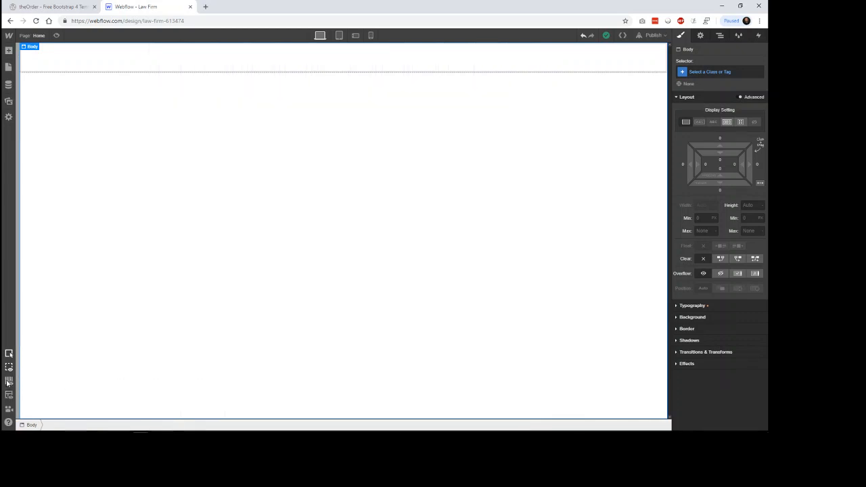
{"action": "left_click", "coordinate": [8, 382]}
{"action": "left_click", "coordinate": [9, 383]}
{"action": "left_click", "coordinate": [9, 383]}
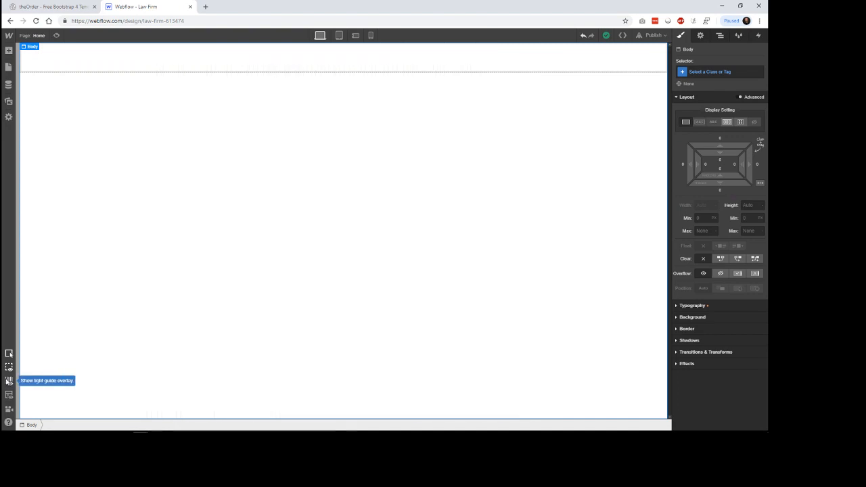
Step: Toggle the display of empty elements and element edges off and back on
{"action": "left_click", "coordinate": [9, 370]}
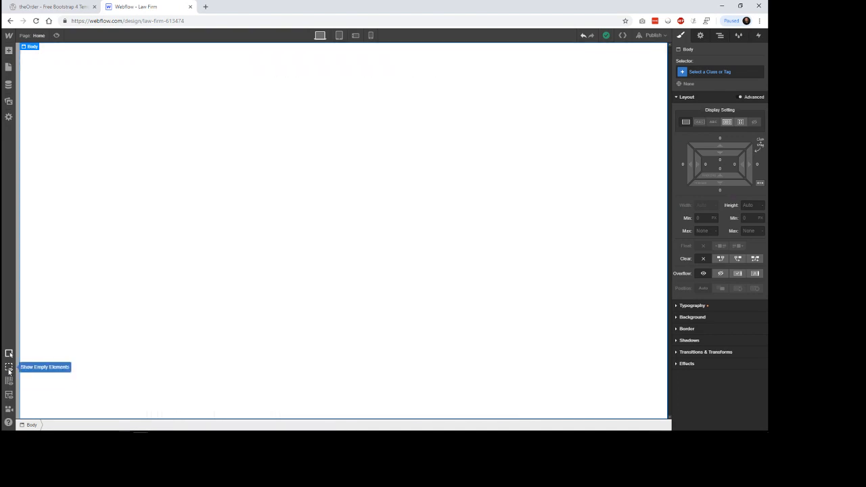
{"action": "left_click", "coordinate": [9, 370]}
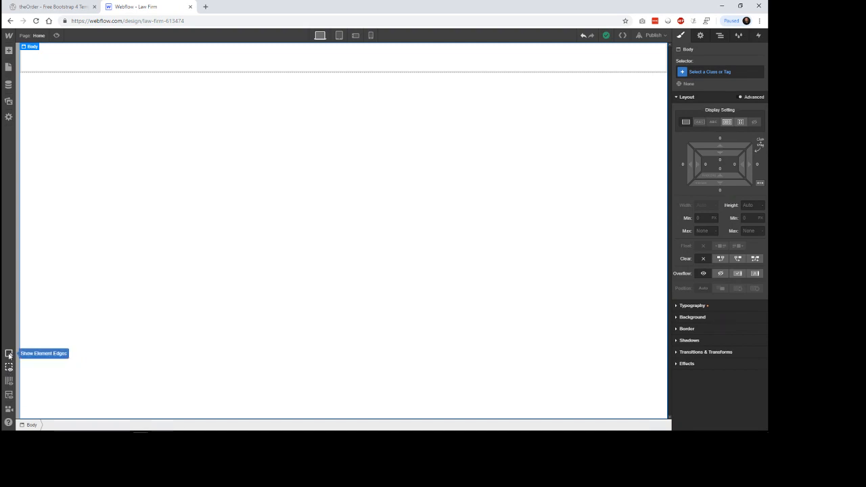
{"action": "left_click", "coordinate": [8, 354]}
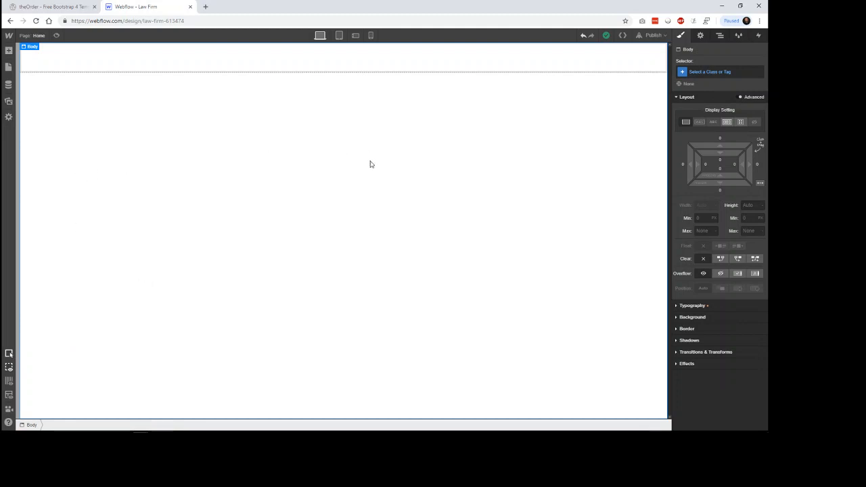
Step: Select the hero Section and review the full-screen hero on the theOrder reference site before returning to Webflow
{"action": "left_click", "coordinate": [87, 78]}
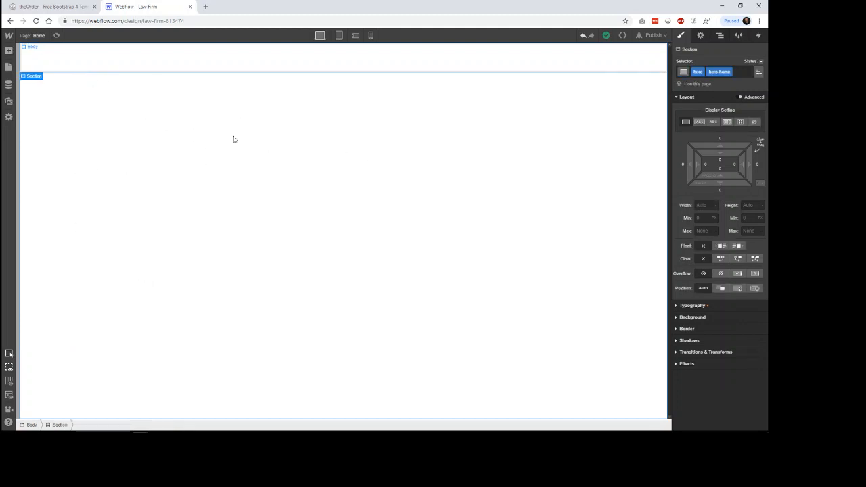
{"action": "left_click", "coordinate": [51, 7]}
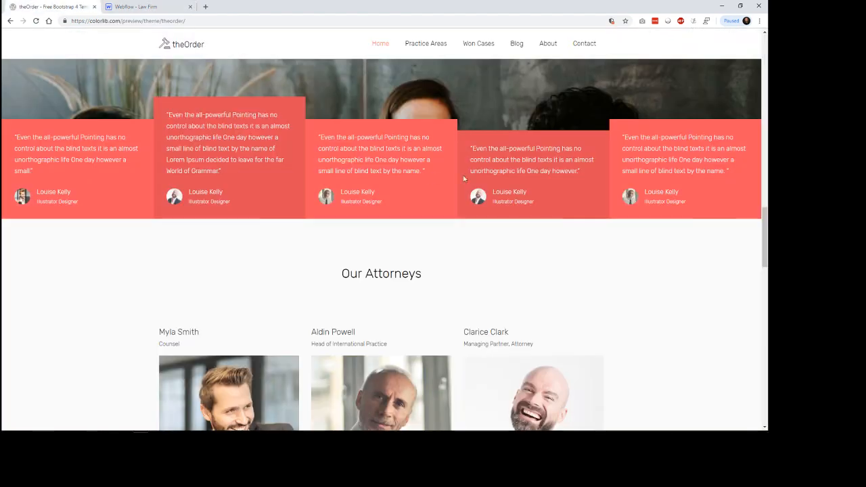
{"action": "scroll", "coordinate": [464, 179], "scroll_direction": "up", "scroll_amount": 20}
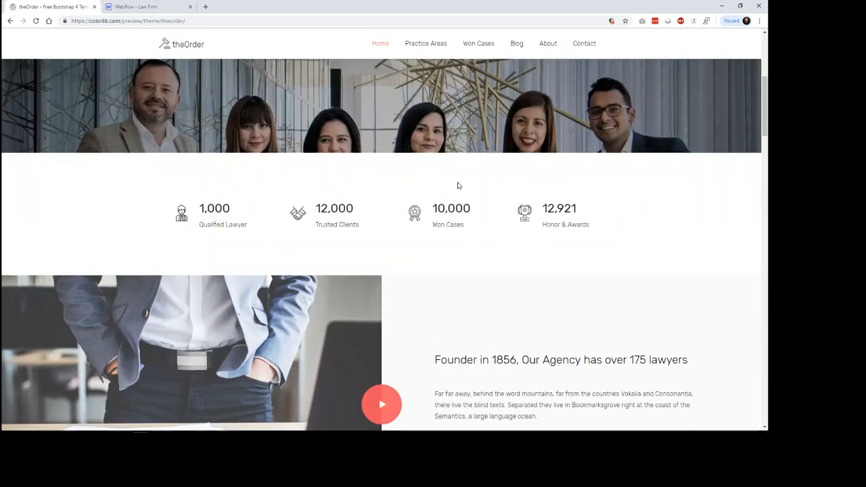
{"action": "scroll", "coordinate": [458, 186], "scroll_direction": "up", "scroll_amount": 6}
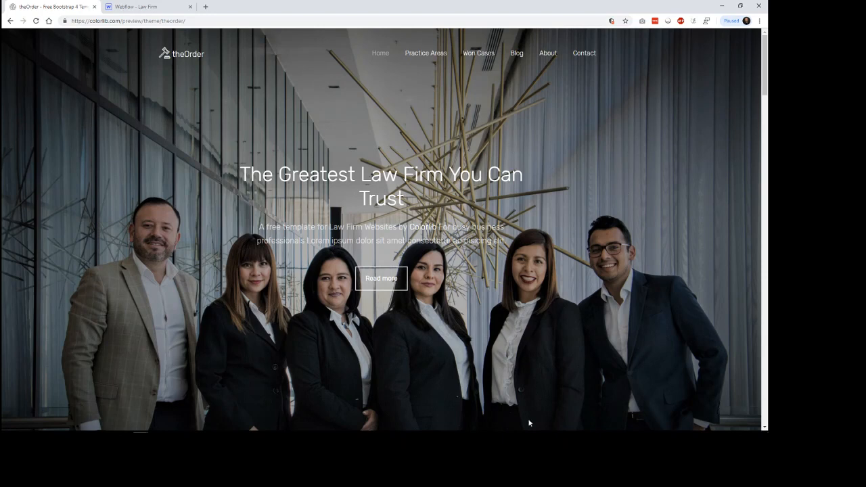
{"action": "left_click", "coordinate": [149, 7]}
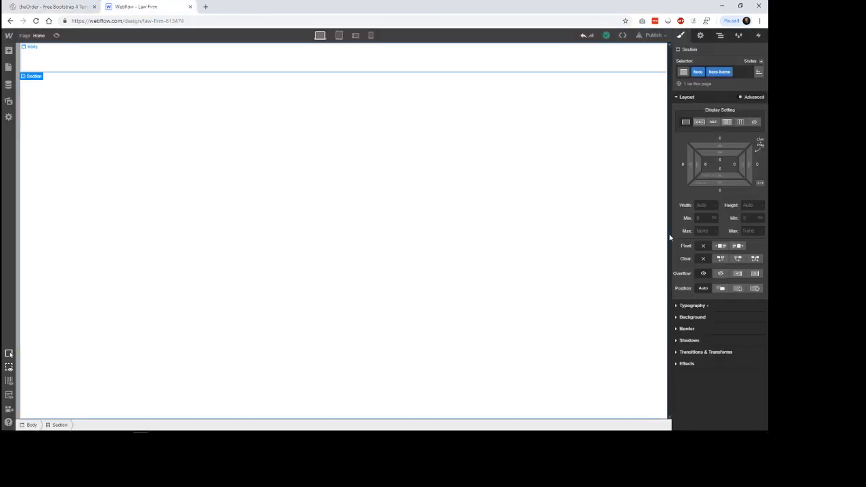
Step: Set the hero Section's height to 100 VH
{"action": "left_click", "coordinate": [703, 231]}
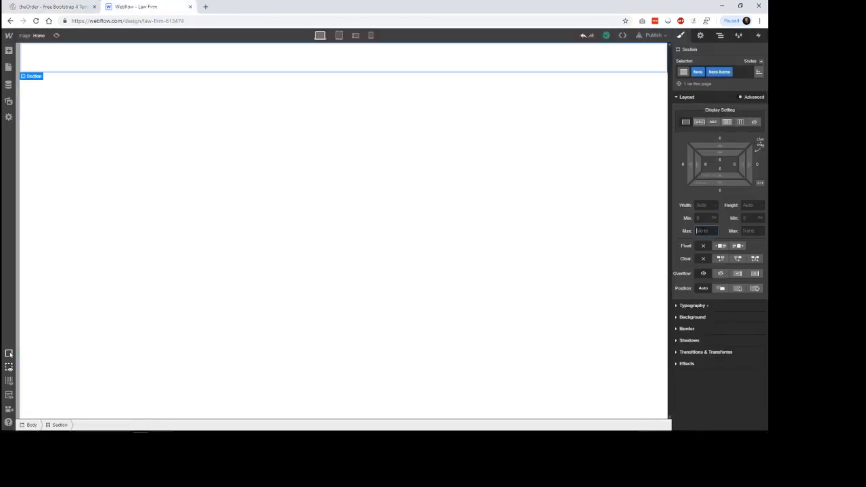
{"action": "left_click", "coordinate": [750, 205]}
{"action": "type", "text": "100vh"}
{"action": "key", "text": "Return"}
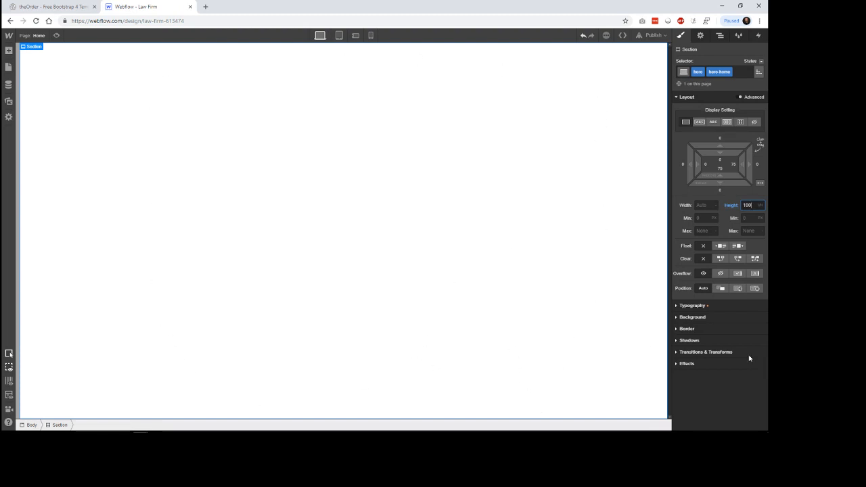
Step: Give the hero Section a blue background colour, #1a699e
{"action": "left_click", "coordinate": [693, 317]}
{"action": "left_click", "coordinate": [689, 364]}
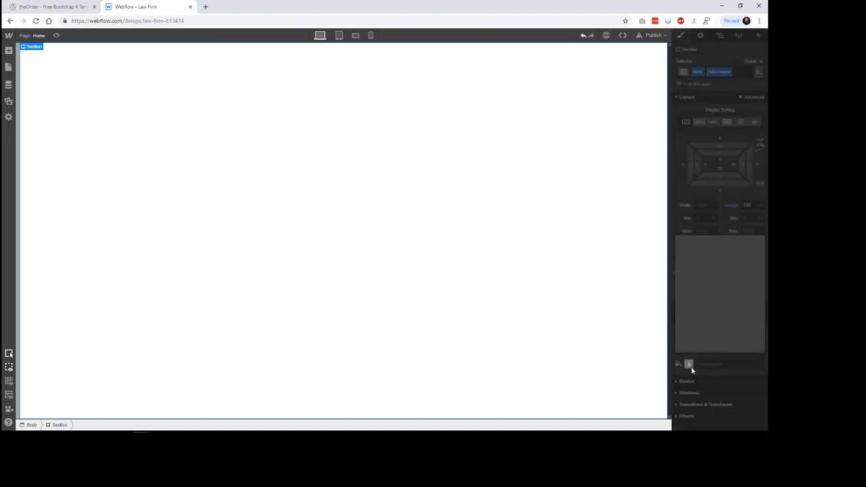
{"action": "left_click", "coordinate": [740, 268]}
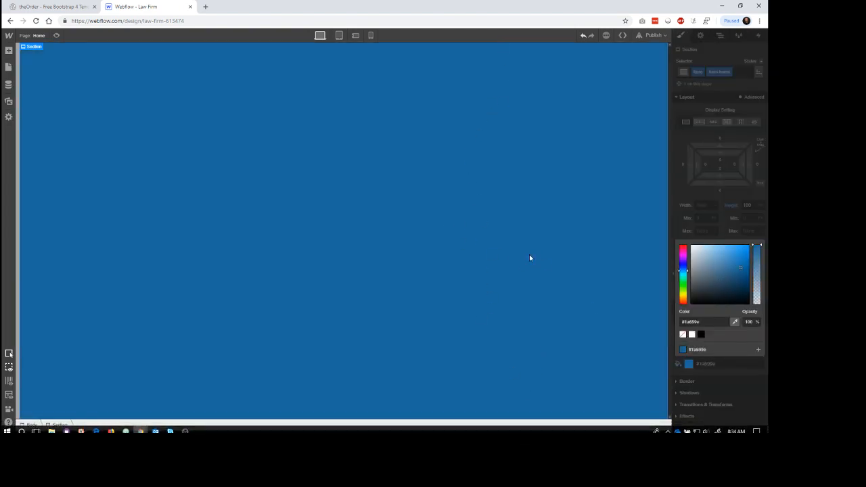
Step: Preview the hero Section at the tablet, mobile landscape and mobile portrait breakpoints
{"action": "left_click", "coordinate": [339, 35]}
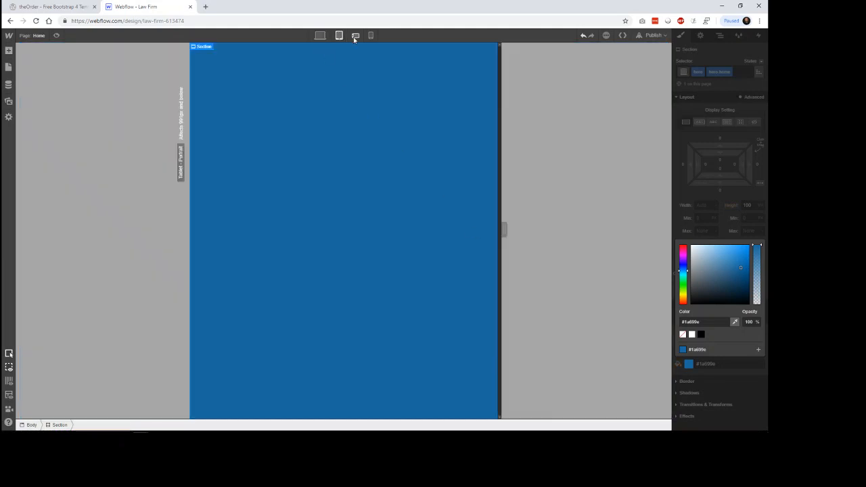
{"action": "left_click", "coordinate": [356, 36]}
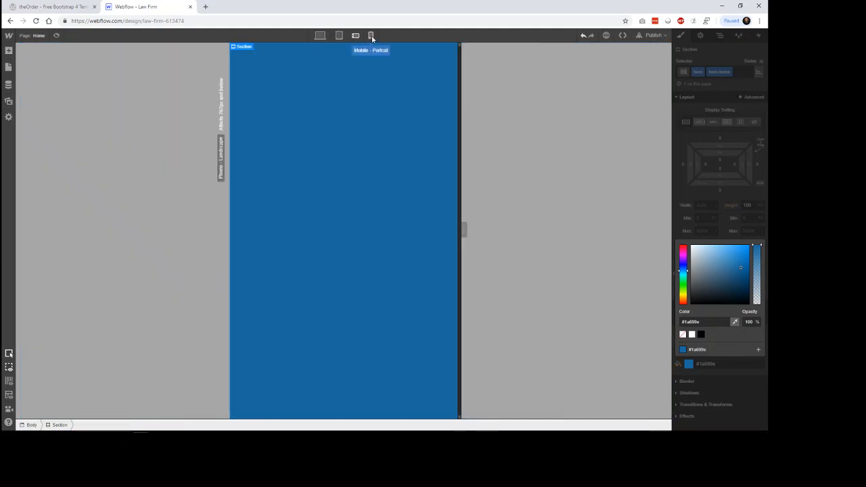
{"action": "left_click", "coordinate": [371, 36]}
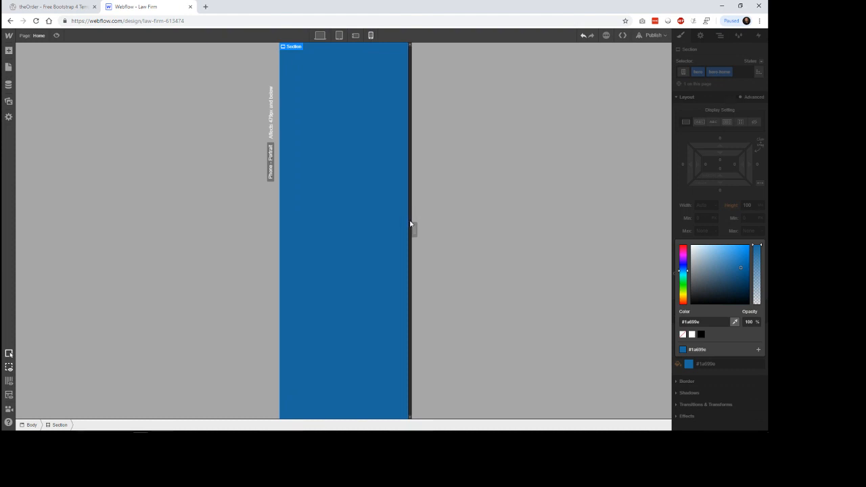
Step: Check the hero at different phone widths, widening the portrait canvas to 479px and also widening the landscape canvas
{"action": "mouse_move", "coordinate": [413, 225]}
{"action": "left_mouse_down"}
{"action": "mouse_move", "coordinate": [503, 233]}
{"action": "mouse_move", "coordinate": [429, 236]}
{"action": "mouse_move", "coordinate": [542, 230]}
{"action": "mouse_move", "coordinate": [414, 238]}
{"action": "mouse_move", "coordinate": [445, 230]}
{"action": "mouse_move", "coordinate": [467, 237]}
{"action": "mouse_move", "coordinate": [422, 237]}
{"action": "left_mouse_up"}
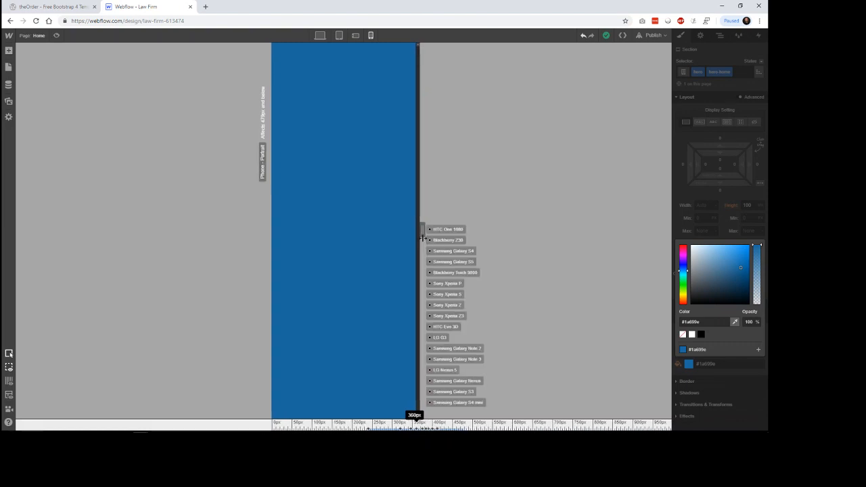
{"action": "left_click_drag", "start_coordinate": [423, 239], "coordinate": [414, 239]}
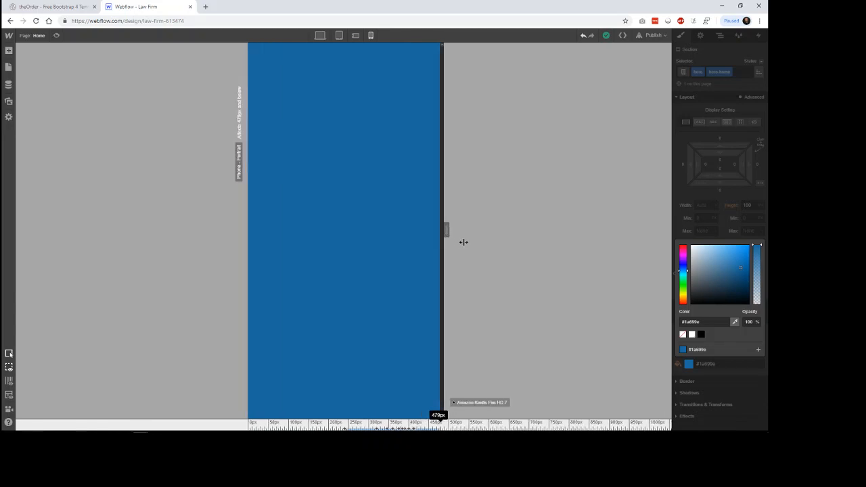
{"action": "left_click", "coordinate": [358, 36]}
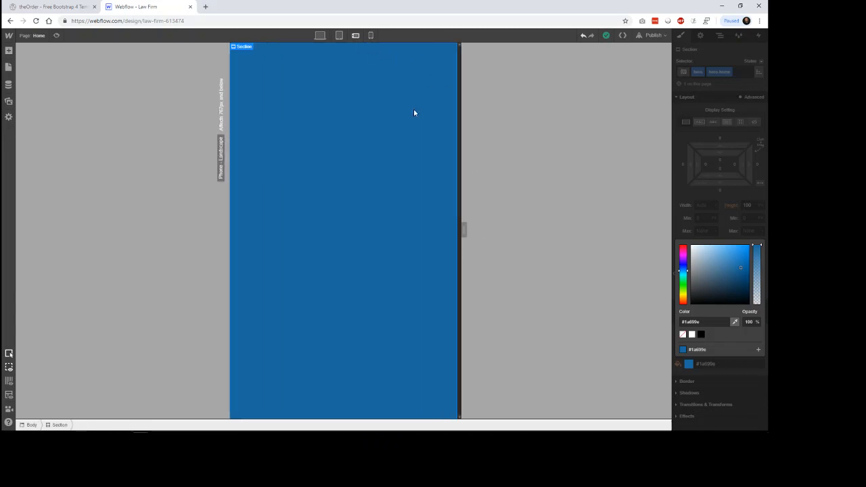
{"action": "left_click_drag", "start_coordinate": [464, 231], "coordinate": [533, 236]}
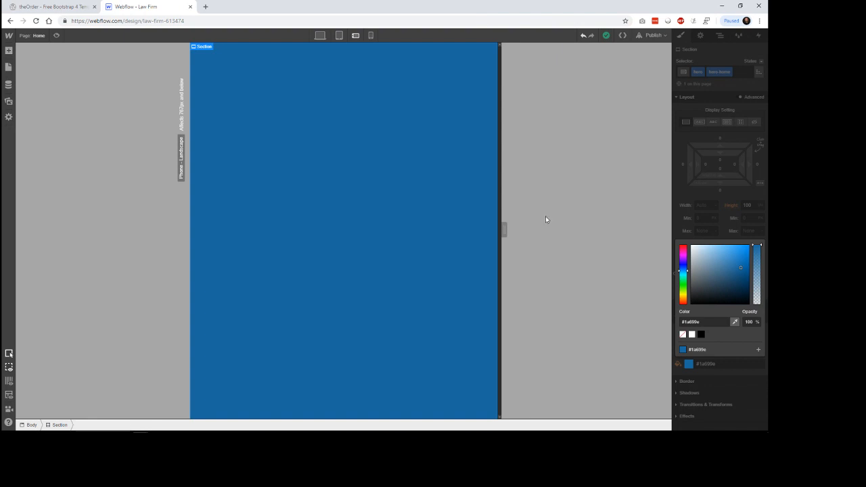
Step: Check the hero at the tablet breakpoint with a resized canvas and return to the desktop view with the colour picker closed
{"action": "left_click", "coordinate": [340, 35]}
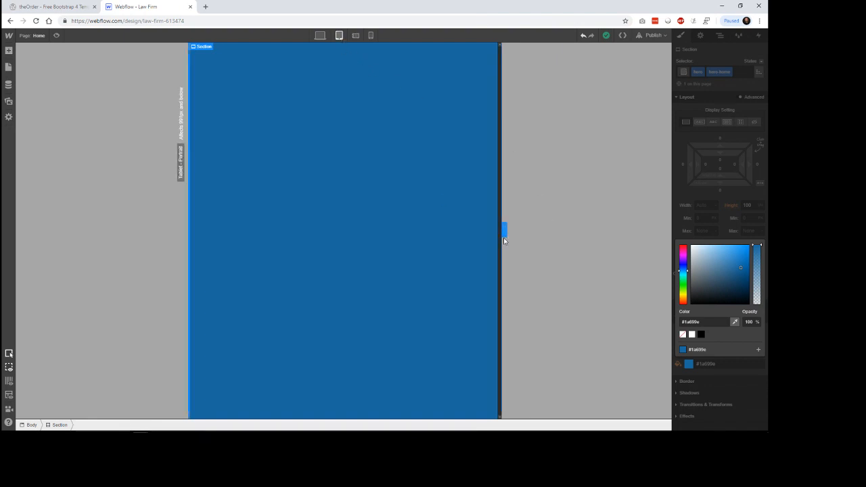
{"action": "left_click_drag", "start_coordinate": [504, 232], "coordinate": [309, 92]}
{"action": "left_click", "coordinate": [320, 36]}
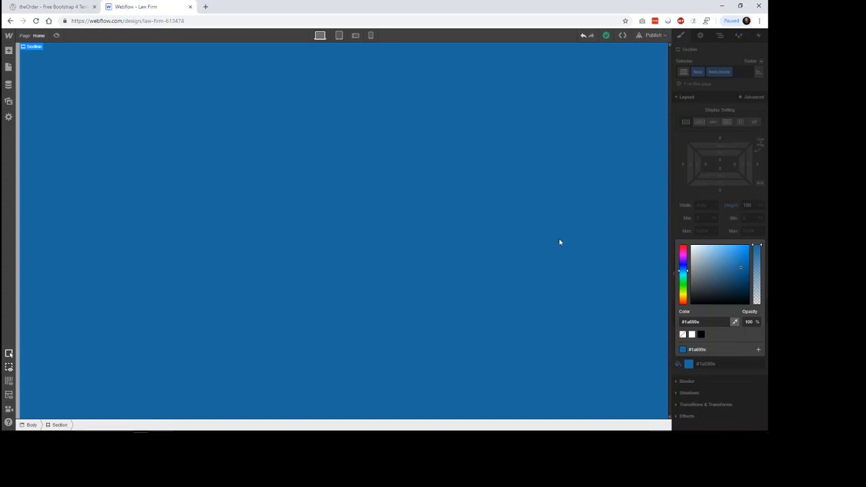
{"action": "left_click", "coordinate": [729, 221]}
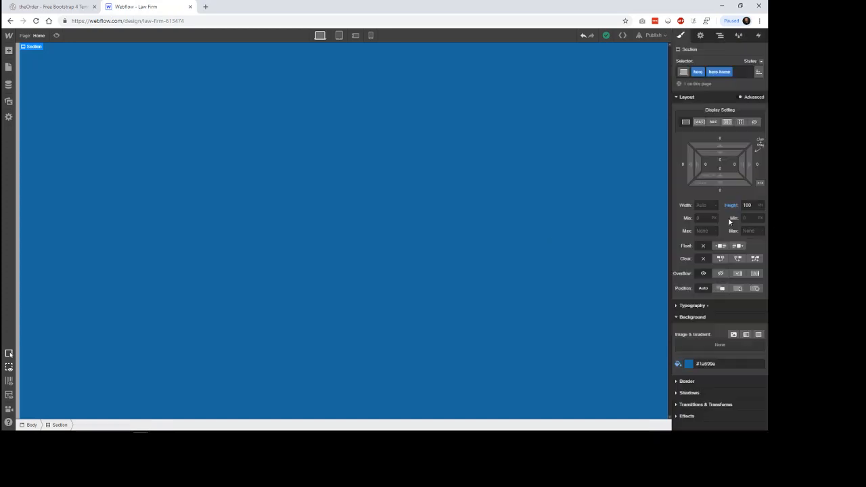
Step: Change the hero Section's background colour to green, #449e1a, at the mobile portrait breakpoint
{"action": "left_click", "coordinate": [371, 35]}
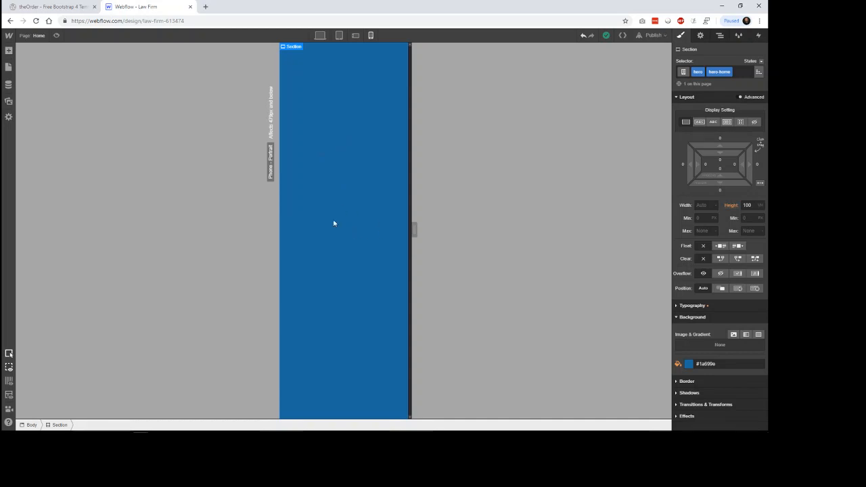
{"action": "left_click", "coordinate": [690, 364]}
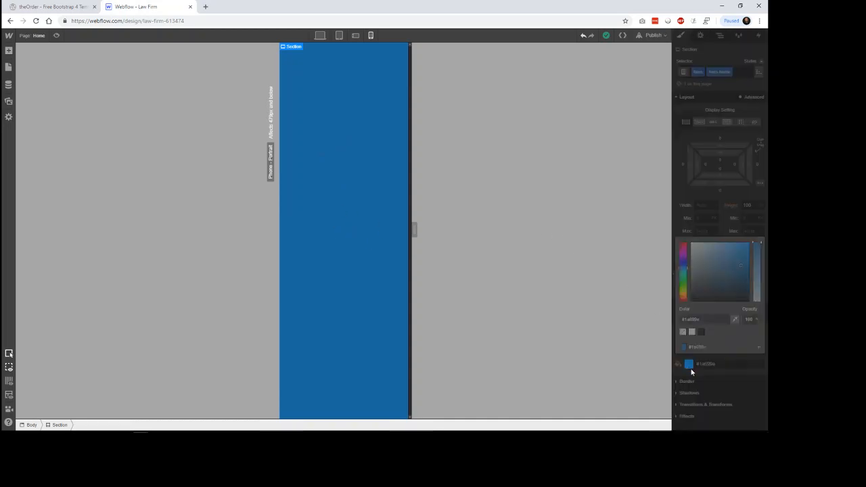
{"action": "left_click_drag", "start_coordinate": [683, 279], "coordinate": [683, 288]}
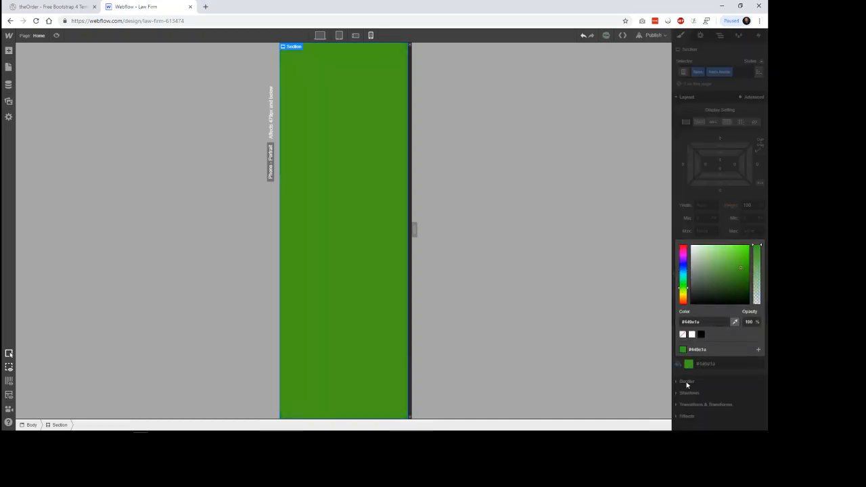
{"action": "left_click", "coordinate": [719, 383]}
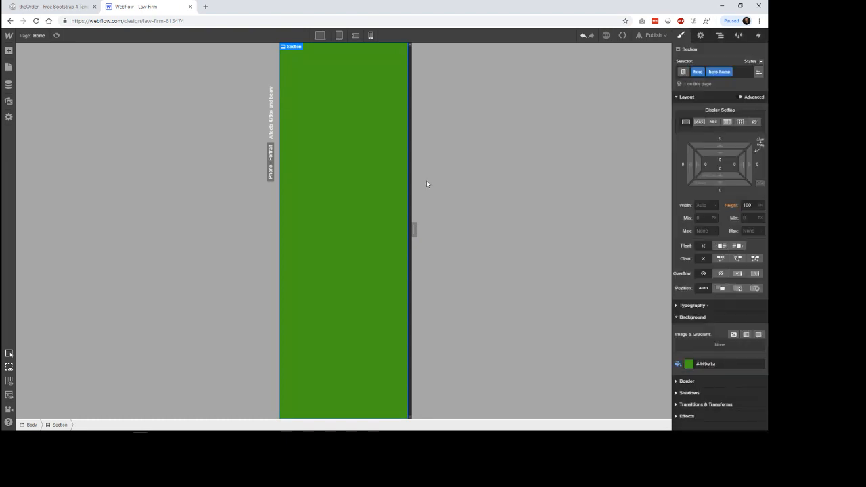
Step: Compare the hero's background colour at the desktop, mobile portrait and mobile landscape breakpoints
{"action": "left_click", "coordinate": [319, 37]}
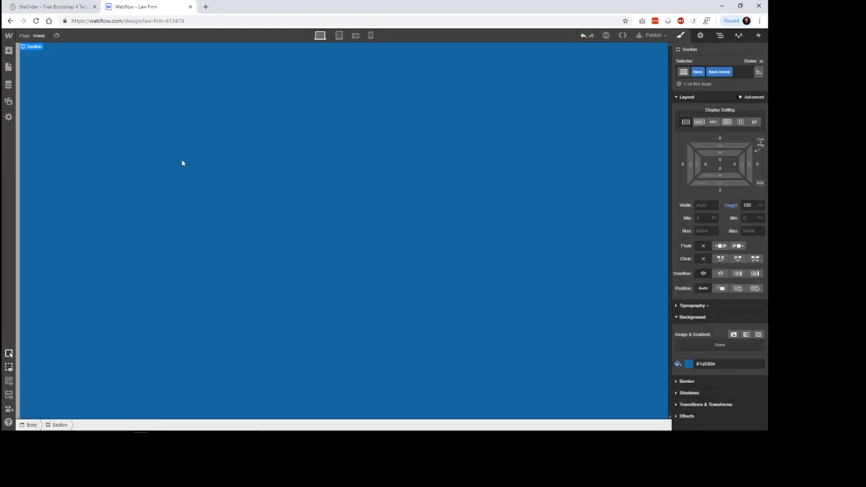
{"action": "left_click", "coordinate": [371, 35]}
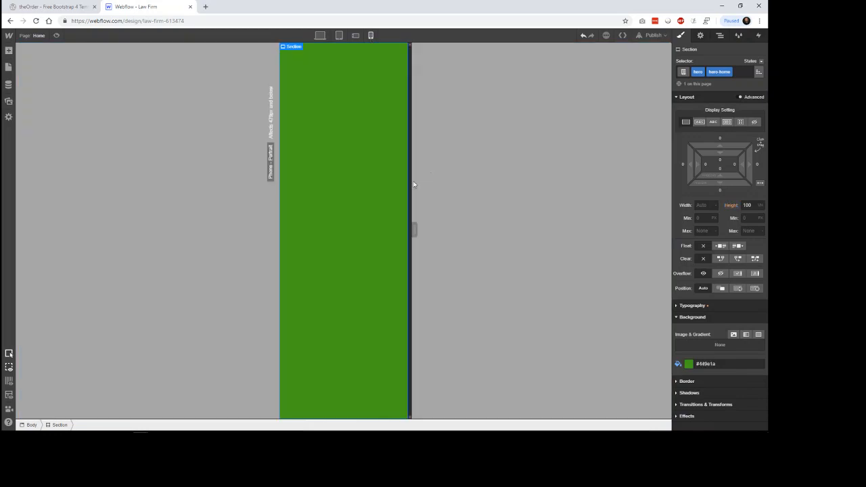
{"action": "left_click", "coordinate": [357, 35]}
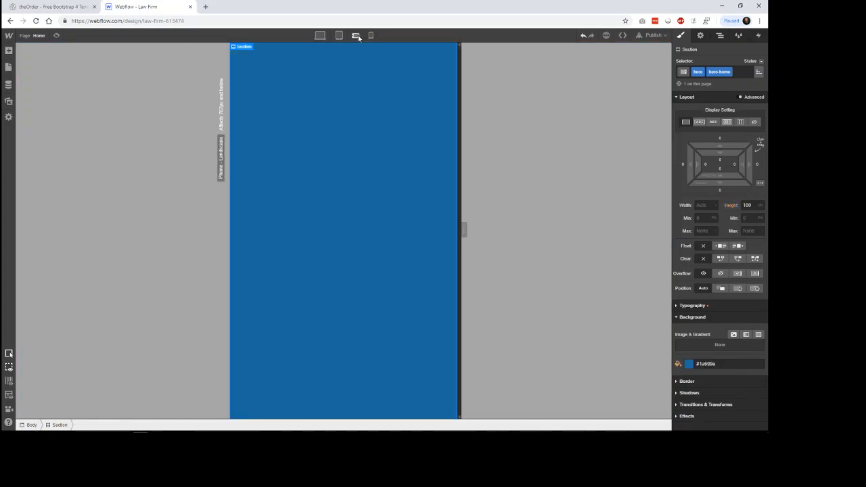
{"action": "left_click", "coordinate": [371, 35]}
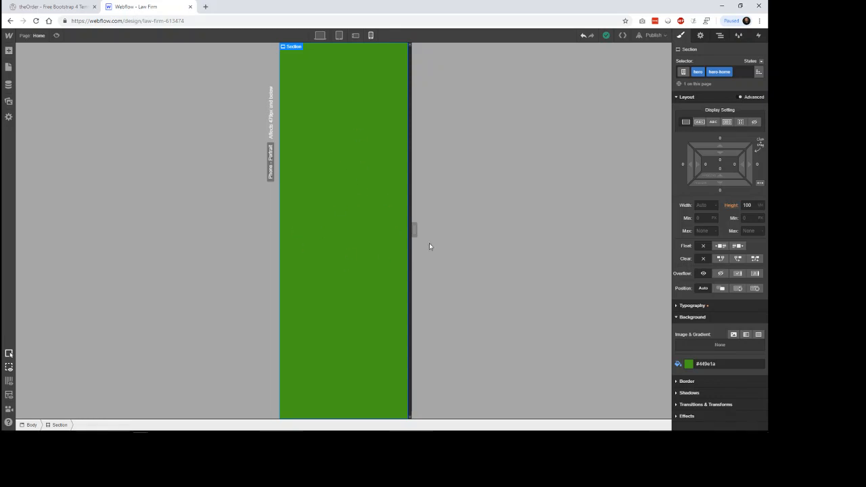
Step: Widen the mobile portrait and landscape canvases to check the hero's background, and return to the desktop view
{"action": "left_click_drag", "start_coordinate": [414, 230], "coordinate": [466, 232]}
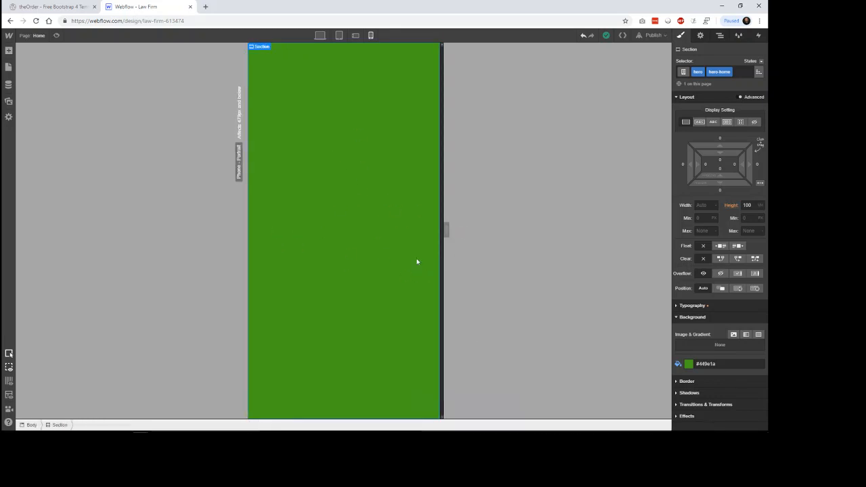
{"action": "left_click", "coordinate": [356, 36]}
{"action": "left_click_drag", "start_coordinate": [464, 228], "coordinate": [571, 238]}
{"action": "left_click", "coordinate": [320, 37]}
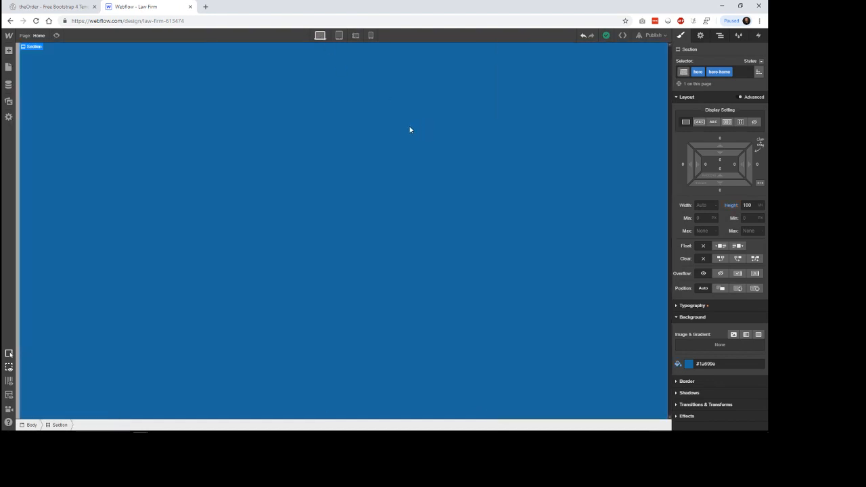
Step: Review the hero's background from mobile portrait up through mobile landscape and tablet to desktop
{"action": "left_click", "coordinate": [371, 36]}
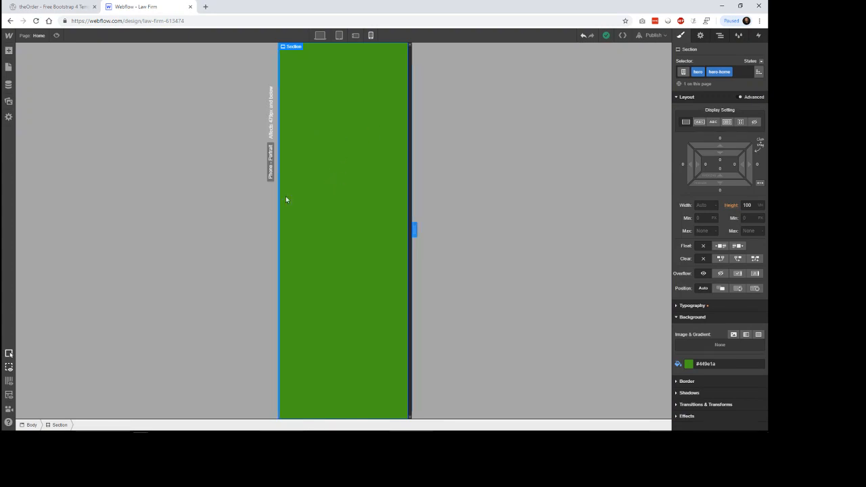
{"action": "left_click", "coordinate": [356, 36]}
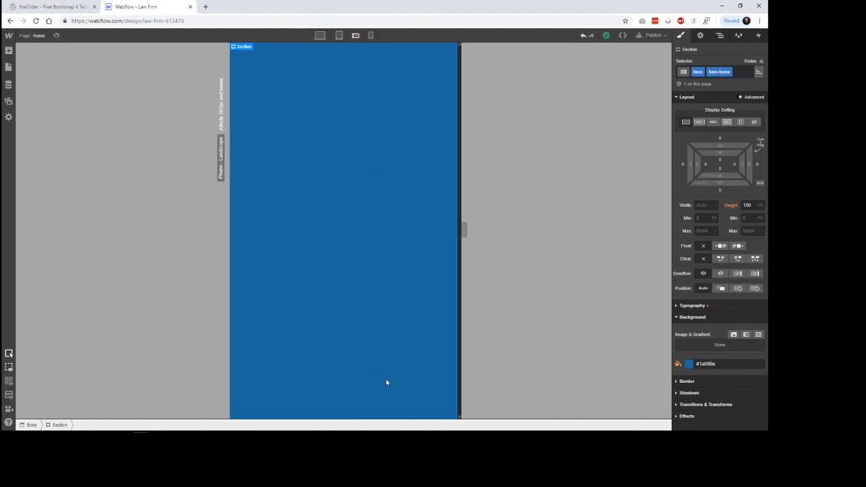
{"action": "left_click", "coordinate": [339, 36]}
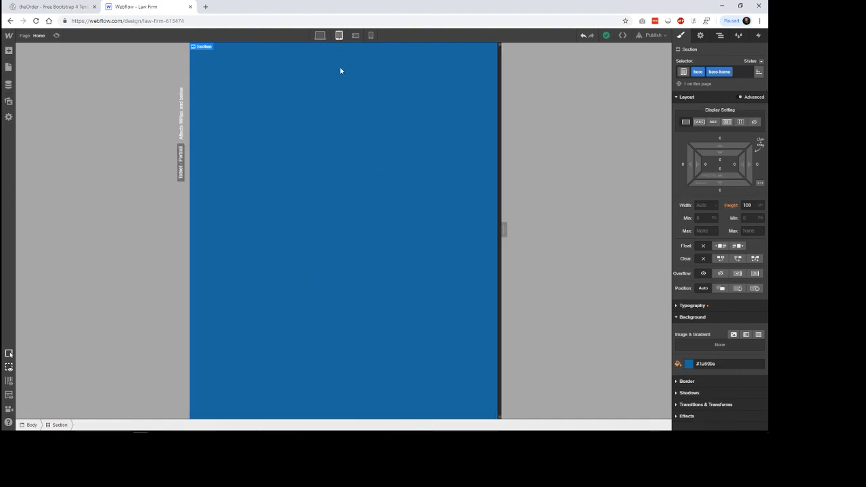
{"action": "left_click", "coordinate": [320, 36]}
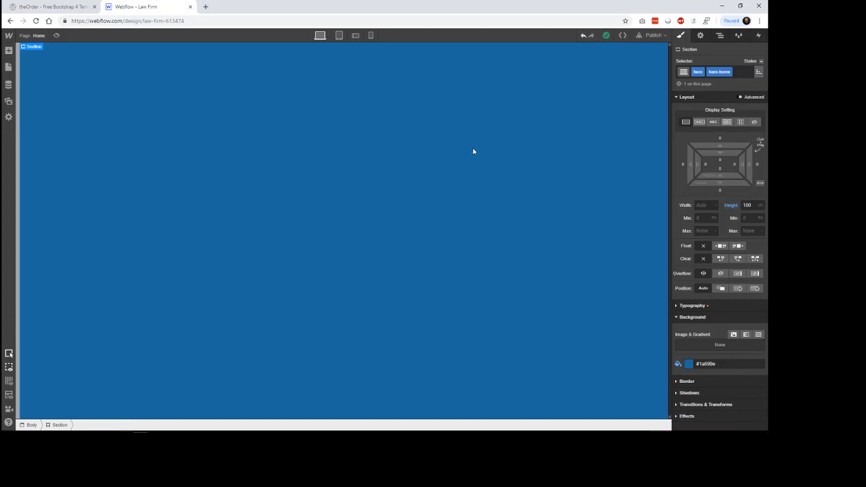
Step: Remove the hero Section's blue background colour at the desktop breakpoint, leaving the colour value empty
{"action": "left_click", "coordinate": [688, 364]}
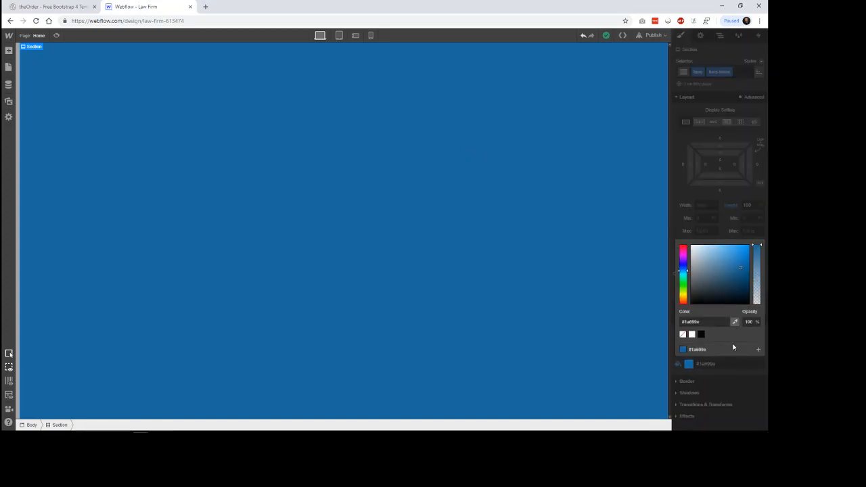
{"action": "left_click", "coordinate": [683, 334]}
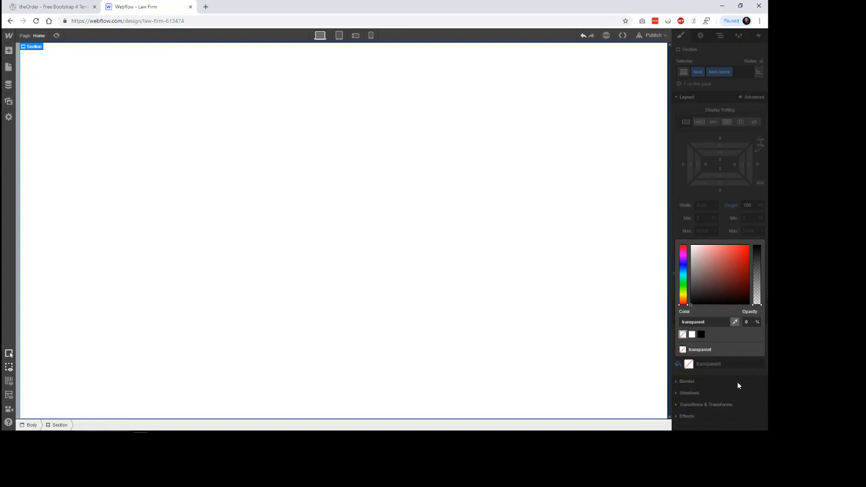
{"action": "left_click", "coordinate": [556, 339]}
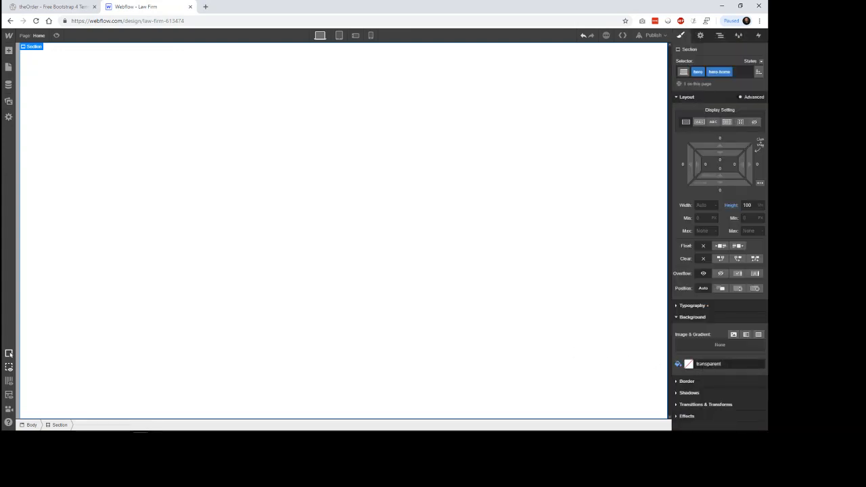
{"action": "left_click", "coordinate": [731, 364]}
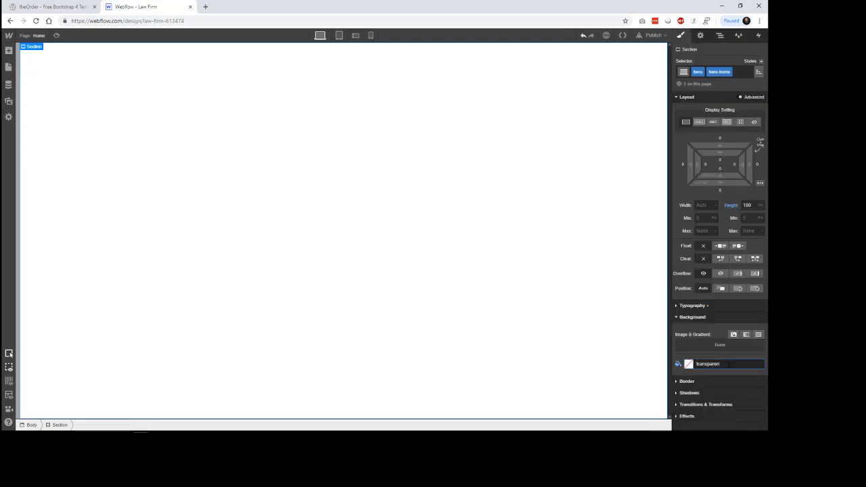
{"action": "key", "text": "BackSpace"}
{"action": "key", "text": "BackSpace"}
{"action": "key", "text": "BackSpace"}
{"action": "key", "text": "BackSpace"}
{"action": "key", "text": "BackSpace"}
{"action": "key", "text": "BackSpace"}
{"action": "key", "text": "BackSpace"}
{"action": "key", "text": "BackSpace"}
{"action": "key", "text": "BackSpace"}
{"action": "key", "text": "BackSpace"}
{"action": "key", "text": "BackSpace"}
{"action": "left_click", "coordinate": [734, 383]}
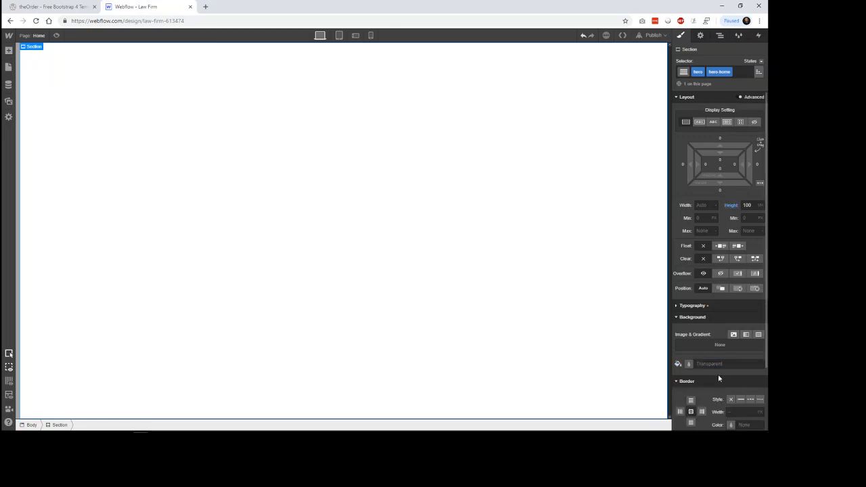
Step: Clear the hero Section's green background colour at the mobile portrait breakpoint and return to the desktop view
{"action": "left_click", "coordinate": [371, 35]}
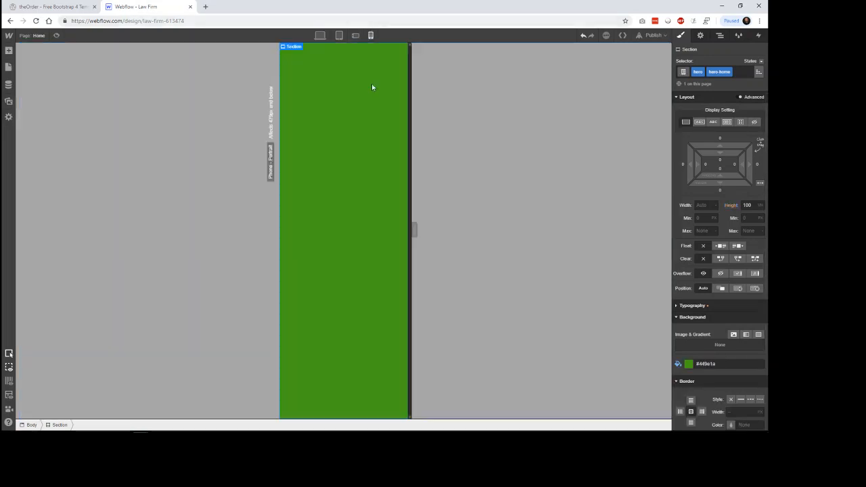
{"action": "left_click", "coordinate": [726, 366]}
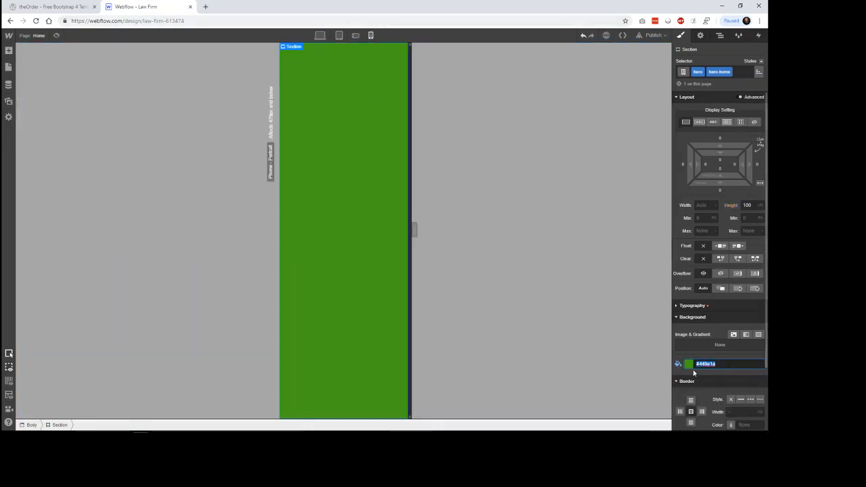
{"action": "key", "text": "BackSpace"}
{"action": "left_click", "coordinate": [320, 35]}
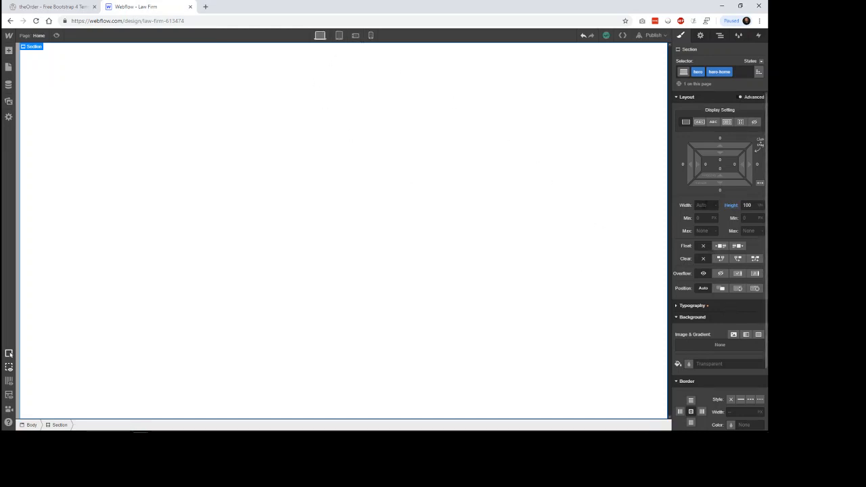
Step: Look at the theOrder template's hero image and open source.unsplash.com in a new browser tab
{"action": "left_click", "coordinate": [71, 8]}
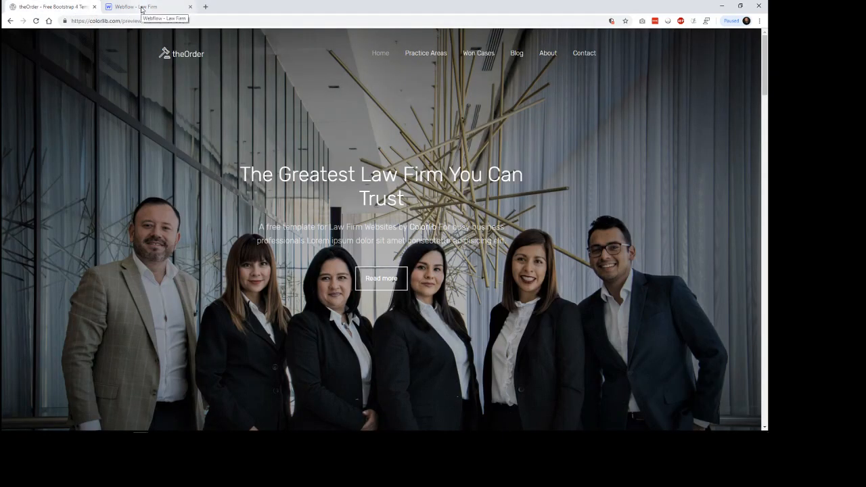
{"action": "left_click", "coordinate": [205, 6]}
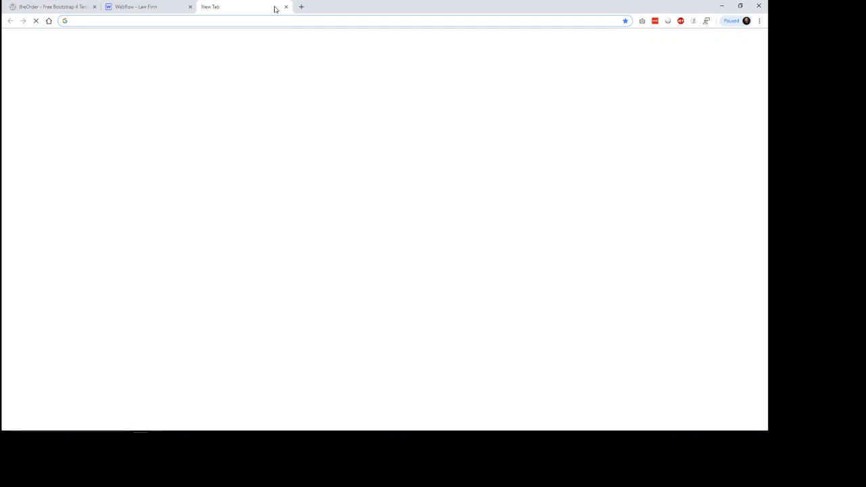
{"action": "type", "text": "source.unsplash.com"}
{"action": "key", "text": "Return"}
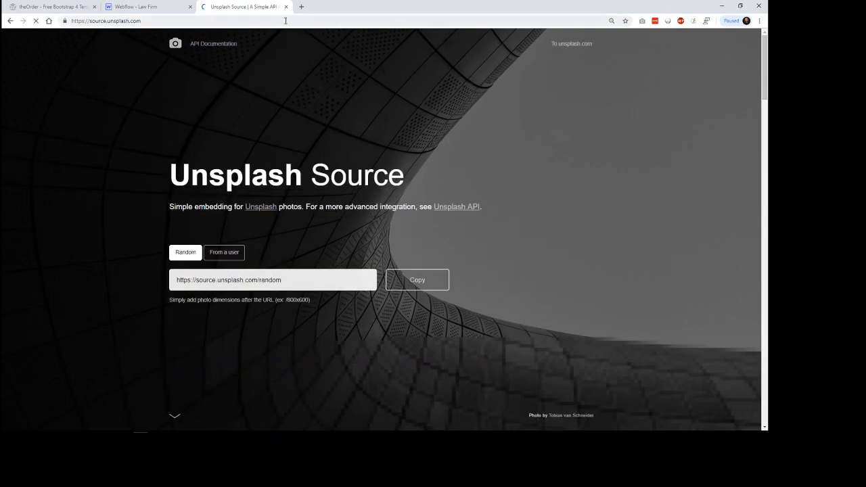
Step: Go to the main Unsplash site, unsplash.com, in the same browser tab
{"action": "left_click", "coordinate": [285, 21]}
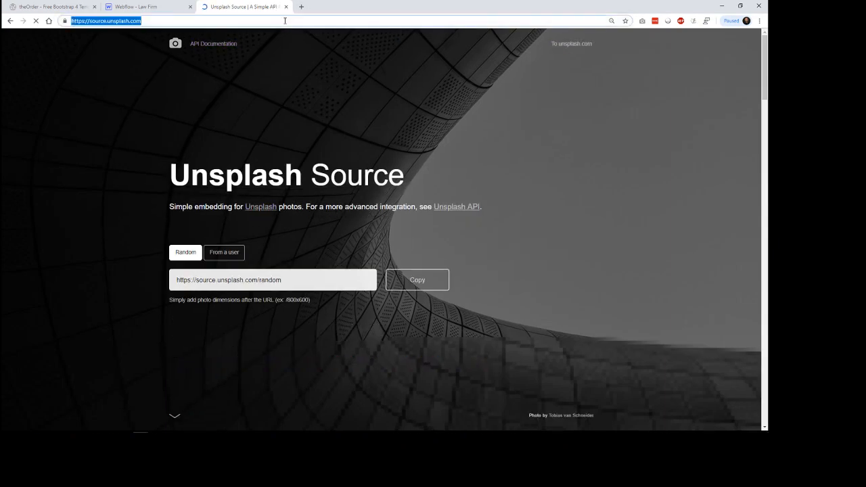
{"action": "type", "text": "unsp"}
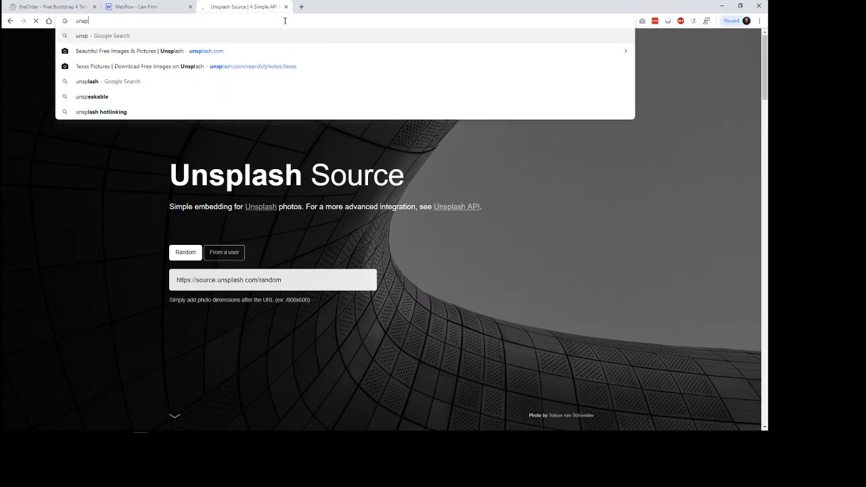
{"action": "key", "text": "BackSpace"}
{"action": "key", "text": "BackSpace"}
{"action": "type", "text": "splash"}
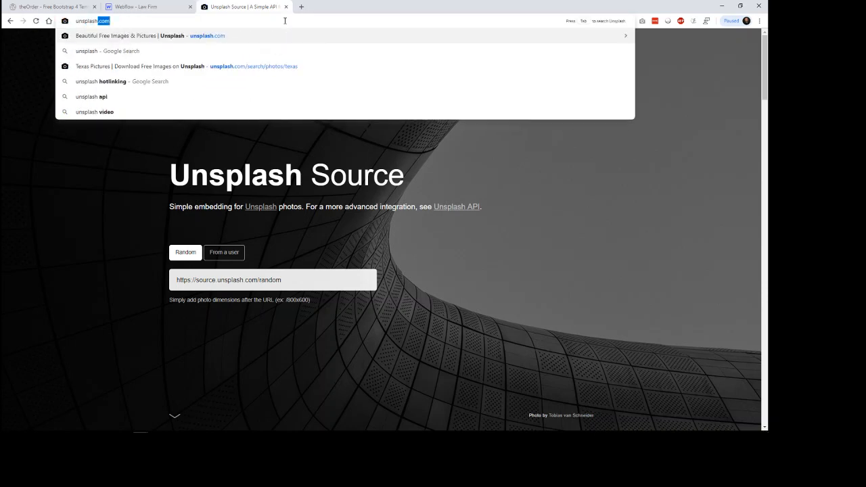
{"action": "key", "text": "Return"}
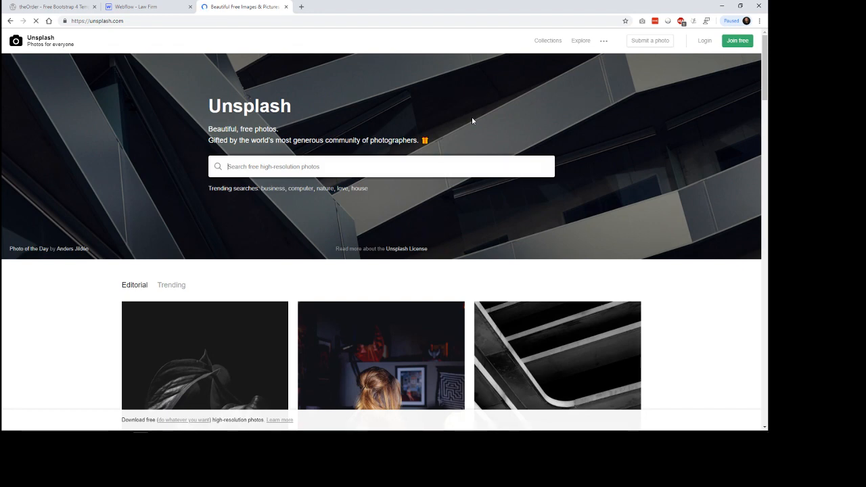
Step: Search Unsplash for "law firm" photos and browse the results for a hero image
{"action": "type", "text": "lap"}
{"action": "key", "text": "BackSpace"}
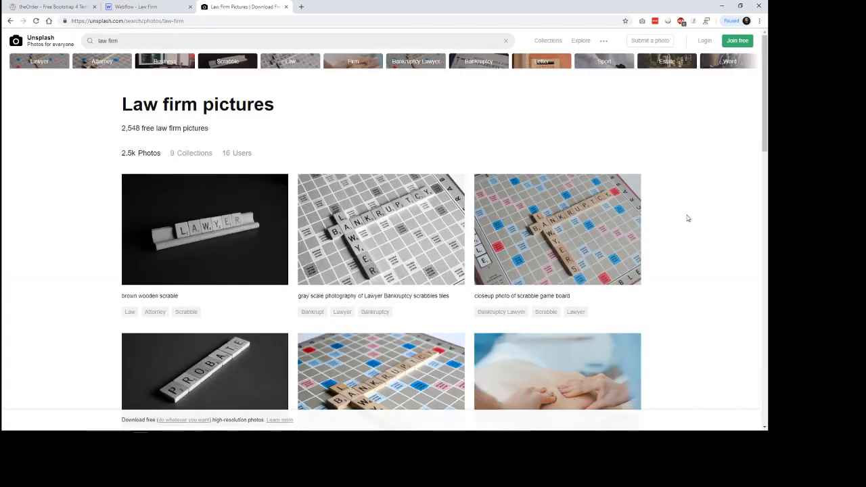
{"action": "scroll", "coordinate": [688, 218], "scroll_direction": "down", "scroll_amount": 9}
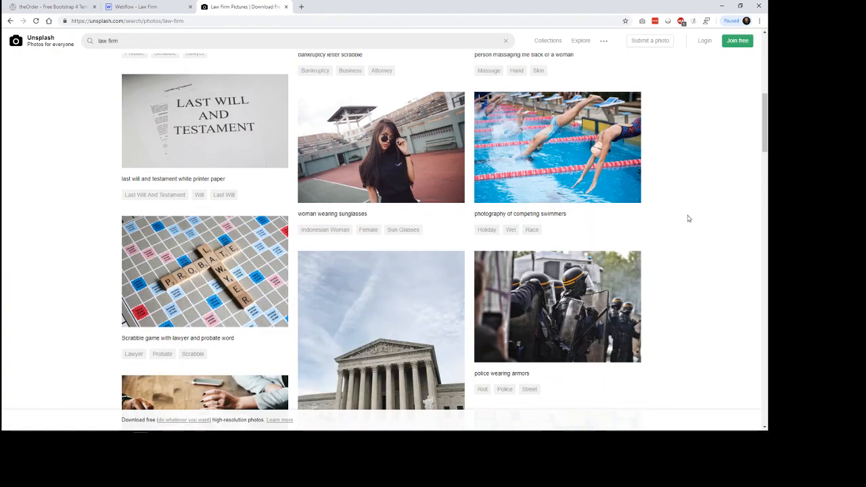
{"action": "scroll", "coordinate": [687, 218], "scroll_direction": "down", "scroll_amount": 3}
{"action": "scroll", "coordinate": [688, 218], "scroll_direction": "up", "scroll_amount": 2}
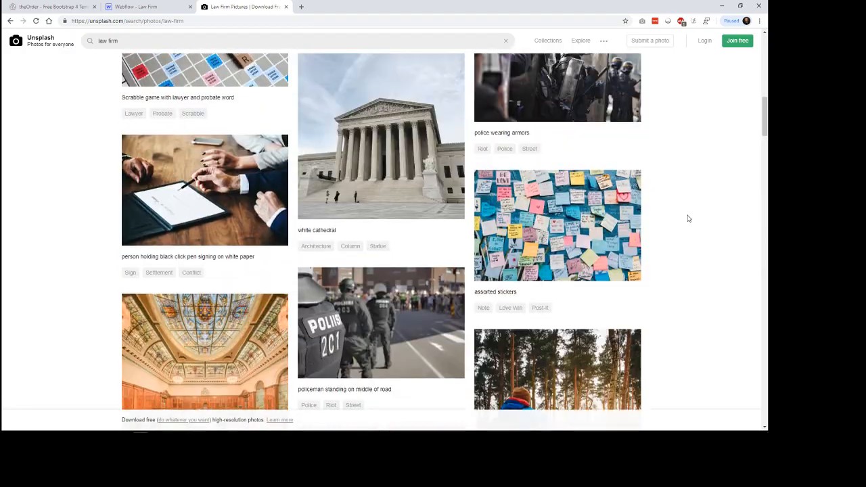
Step: Search Unsplash for "lawyers" in place of "law firm" and browse the photos for a hero image
{"action": "scroll", "coordinate": [688, 218], "scroll_direction": "down", "scroll_amount": 5}
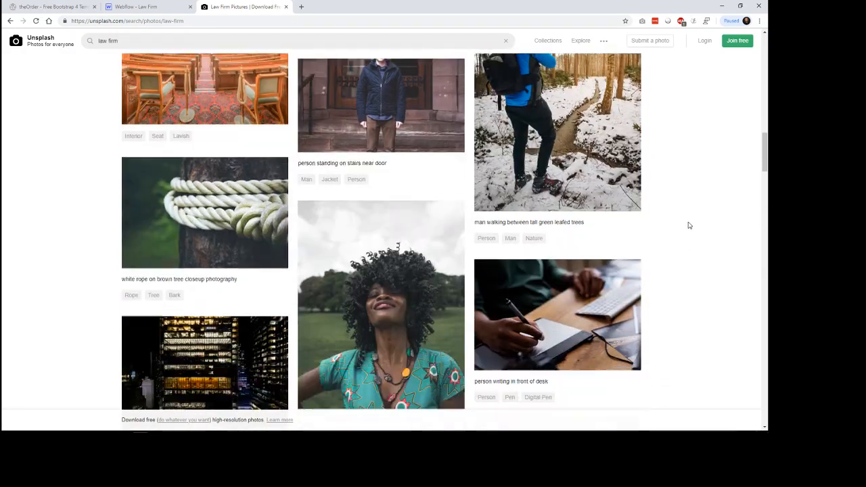
{"action": "scroll", "coordinate": [689, 225], "scroll_direction": "down", "scroll_amount": 2}
{"action": "left_click_drag", "start_coordinate": [765, 169], "coordinate": [765, 52]}
{"action": "left_click", "coordinate": [88, 40]}
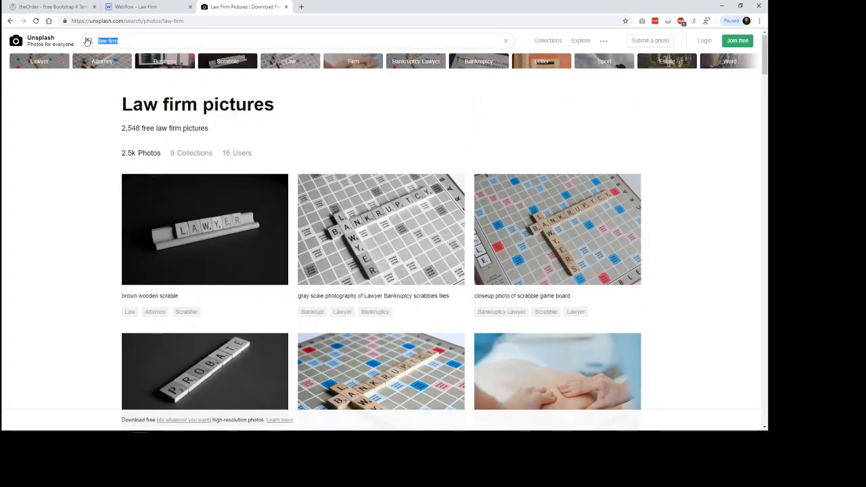
{"action": "type", "text": "lawyers"}
{"action": "key", "text": "Return"}
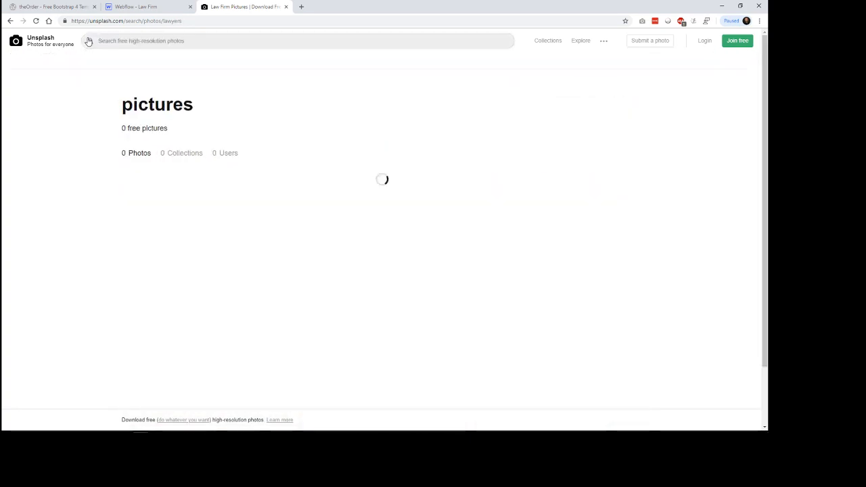
{"action": "scroll", "coordinate": [670, 254], "scroll_direction": "down", "scroll_amount": 3}
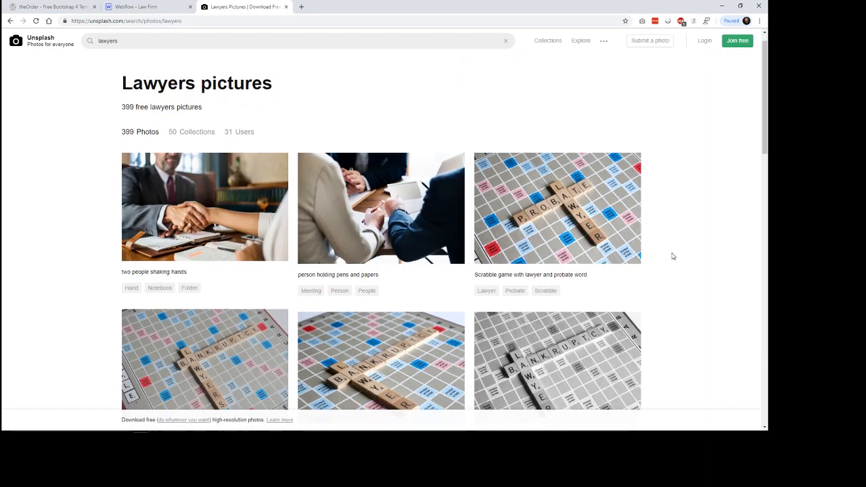
{"action": "scroll", "coordinate": [685, 253], "scroll_direction": "down", "scroll_amount": 4}
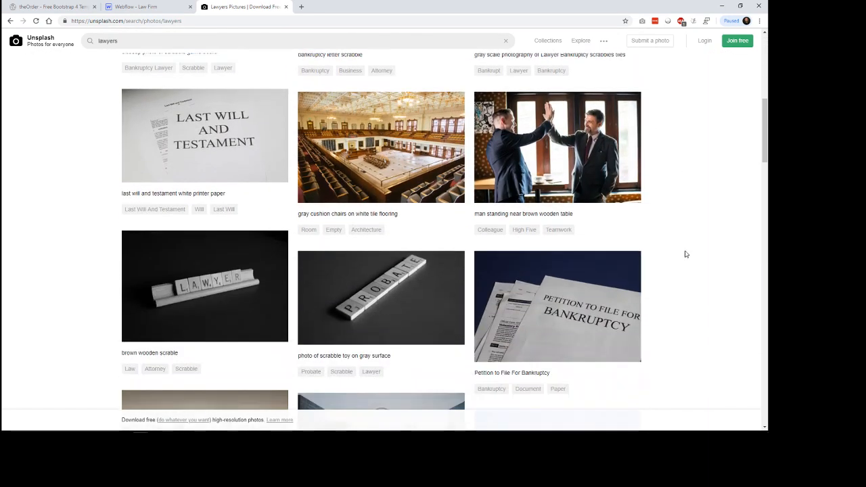
{"action": "scroll", "coordinate": [685, 254], "scroll_direction": "down", "scroll_amount": 5}
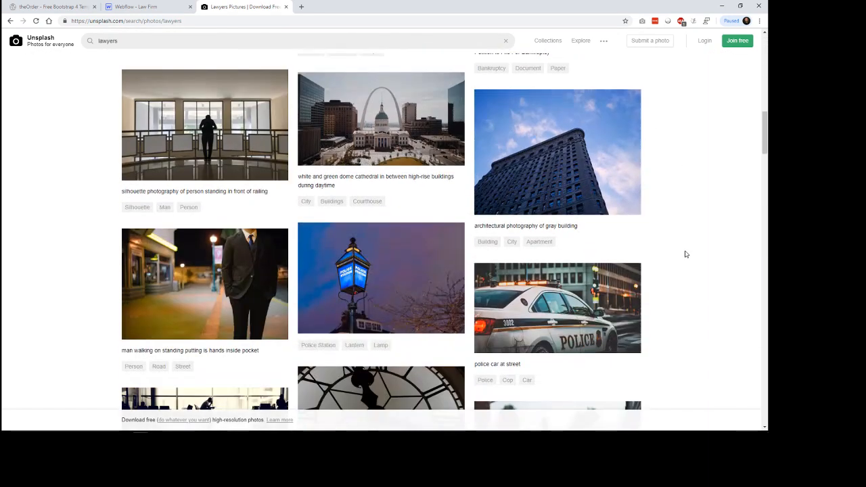
{"action": "scroll", "coordinate": [685, 254], "scroll_direction": "down", "scroll_amount": 6}
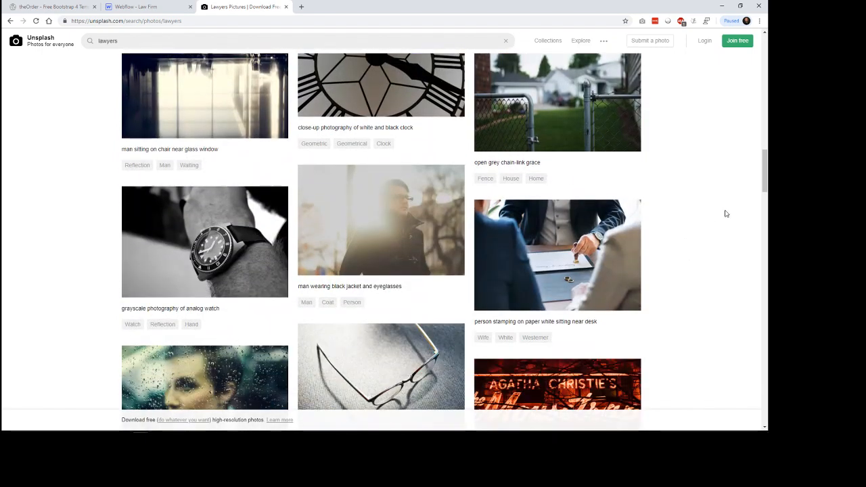
{"action": "left_click_drag", "start_coordinate": [767, 183], "coordinate": [765, 47]}
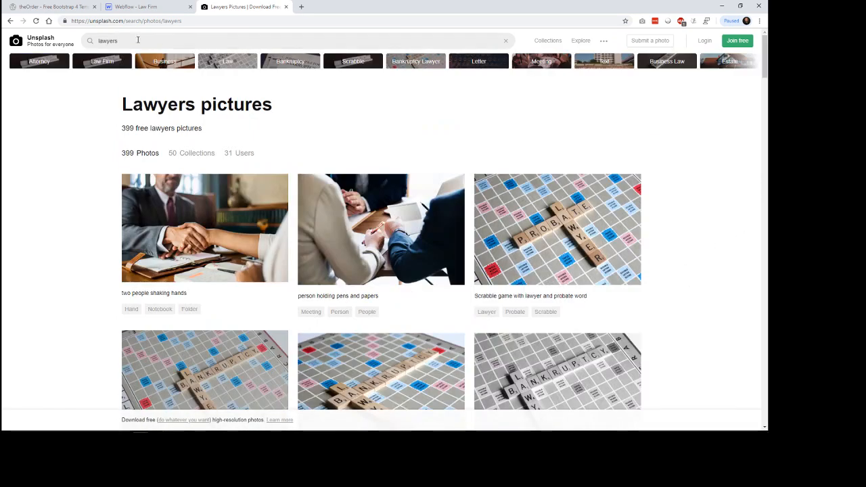
Step: Search Unsplash for "team" and browse the photos for a suitable business team image
{"action": "double_click", "coordinate": [137, 40]}
{"action": "type", "text": "te"}
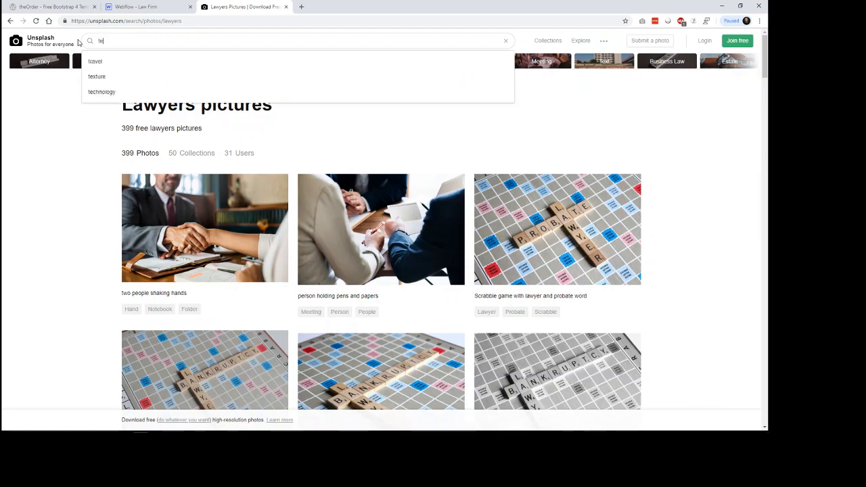
{"action": "type", "text": "am"}
{"action": "key", "text": "Return"}
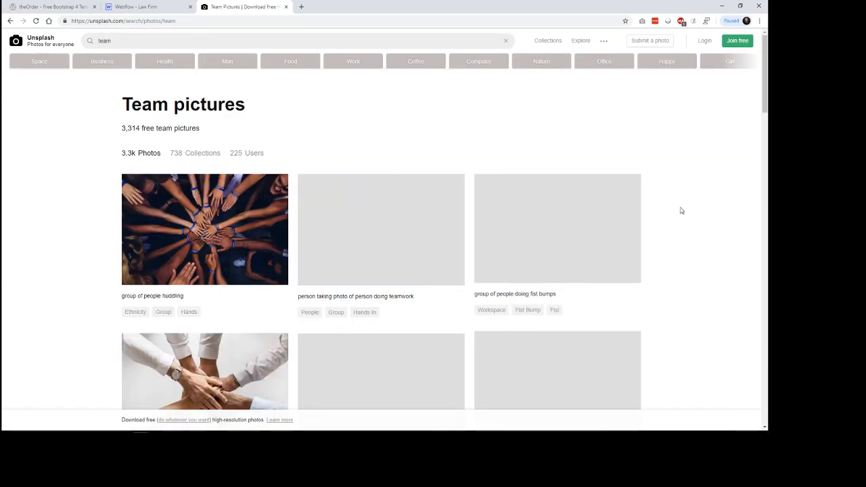
{"action": "scroll", "coordinate": [682, 211], "scroll_direction": "down", "scroll_amount": 2}
{"action": "scroll", "coordinate": [684, 226], "scroll_direction": "down", "scroll_amount": 2}
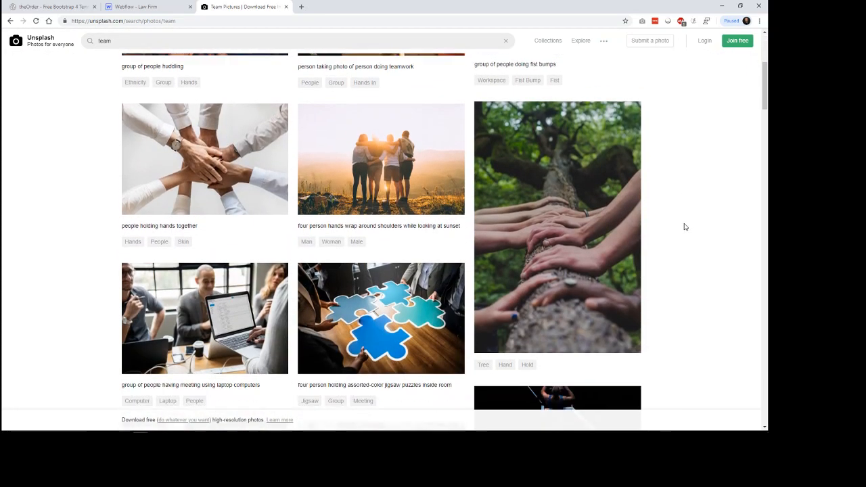
{"action": "scroll", "coordinate": [685, 227], "scroll_direction": "down", "scroll_amount": 2}
{"action": "scroll", "coordinate": [685, 227], "scroll_direction": "down", "scroll_amount": 2}
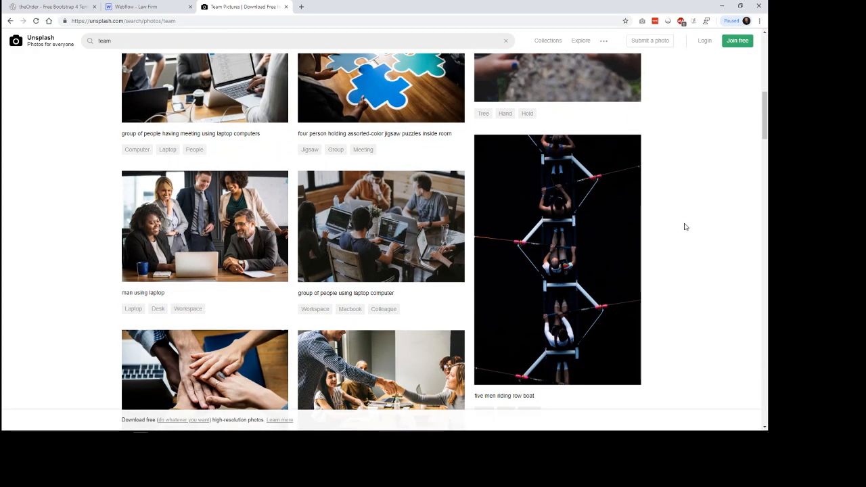
{"action": "scroll", "coordinate": [684, 226], "scroll_direction": "down", "scroll_amount": 2}
{"action": "scroll", "coordinate": [684, 226], "scroll_direction": "up", "scroll_amount": 1}
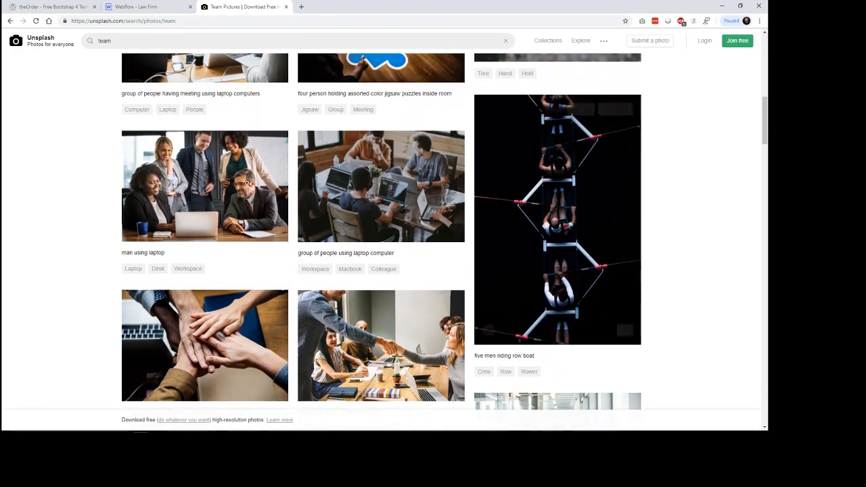
Step: Download the photo of five businesspeople around a laptop to the Desktop as rawpixel-684806-unsplash and close the Unsplash tab
{"action": "left_click", "coordinate": [189, 176]}
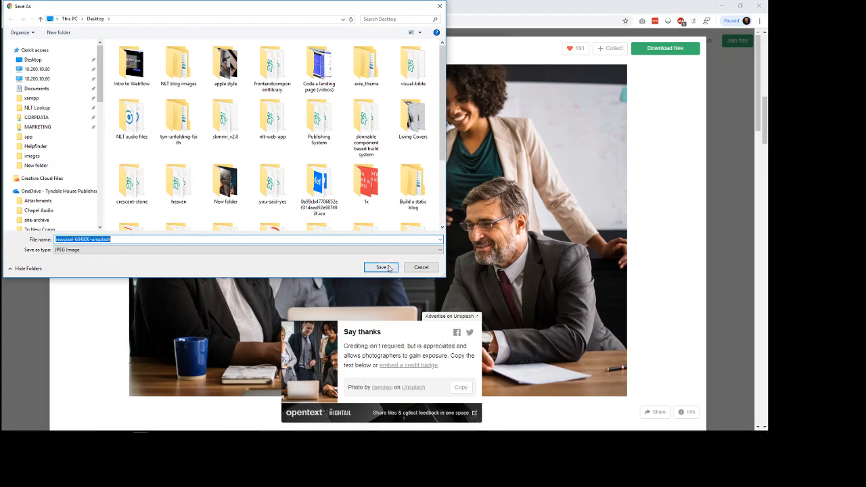
{"action": "left_click", "coordinate": [387, 269]}
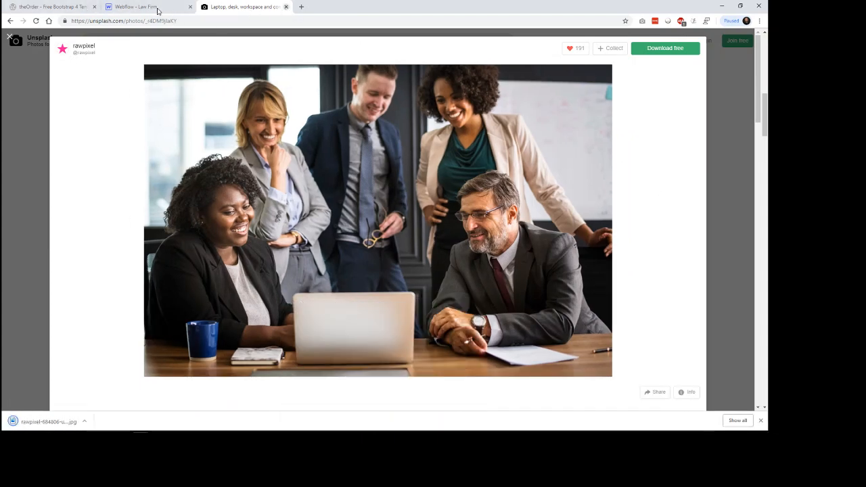
{"action": "key", "text": "ctrl+w"}
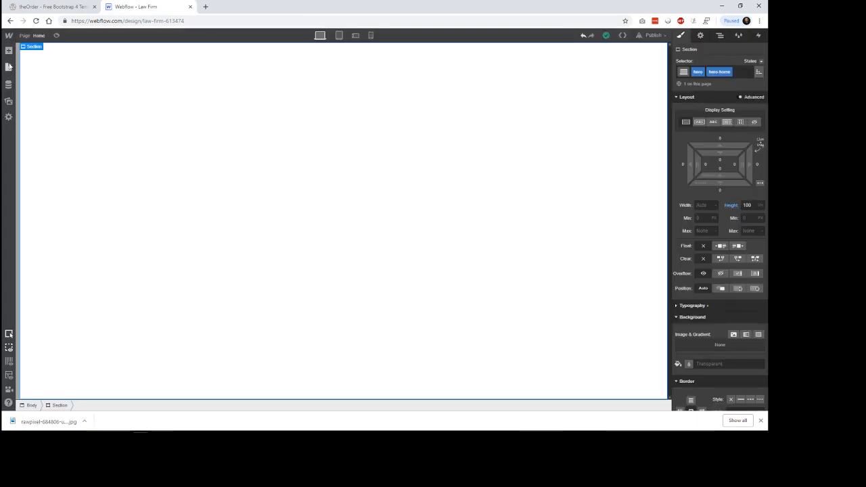
Step: Upload the downloaded rawpixel-684806-unsplash photo from the Desktop to the Webflow project's image assets
{"action": "left_click", "coordinate": [8, 102]}
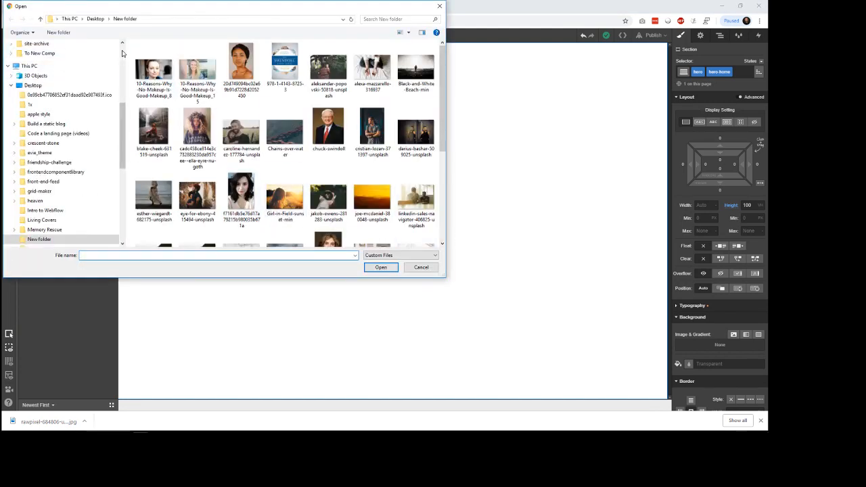
{"action": "scroll", "coordinate": [53, 66], "scroll_direction": "up", "scroll_amount": 6}
{"action": "left_click", "coordinate": [52, 63]}
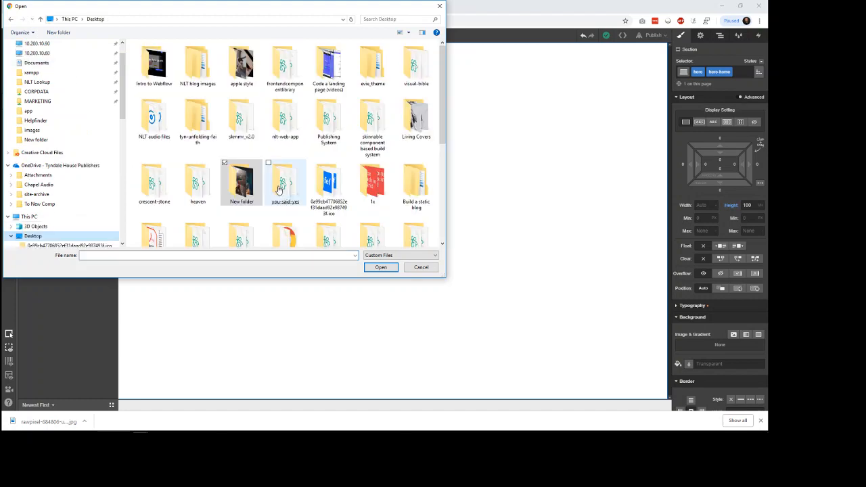
{"action": "left_click", "coordinate": [443, 239]}
{"action": "double_click", "coordinate": [241, 116]}
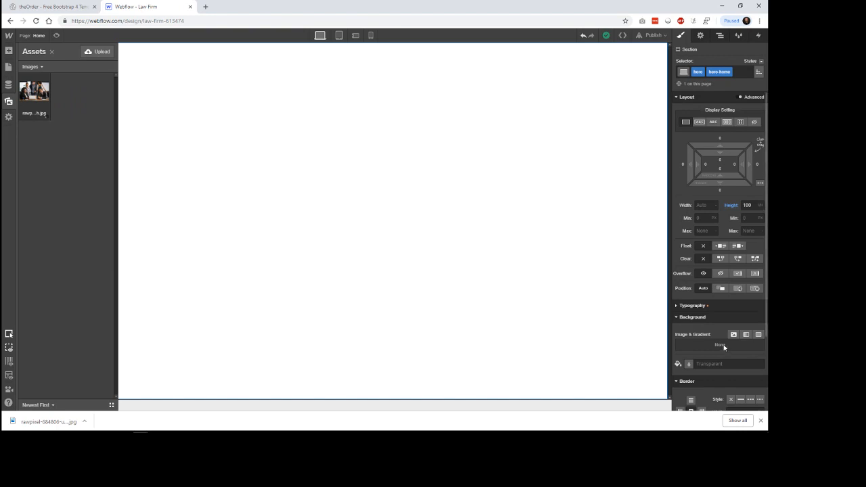
Step: Add a background image to the hero Section, using the uploaded rawpixel photo, and close the browser's download bar
{"action": "scroll", "coordinate": [729, 335], "scroll_direction": "down", "scroll_amount": 2}
{"action": "left_click", "coordinate": [464, 259]}
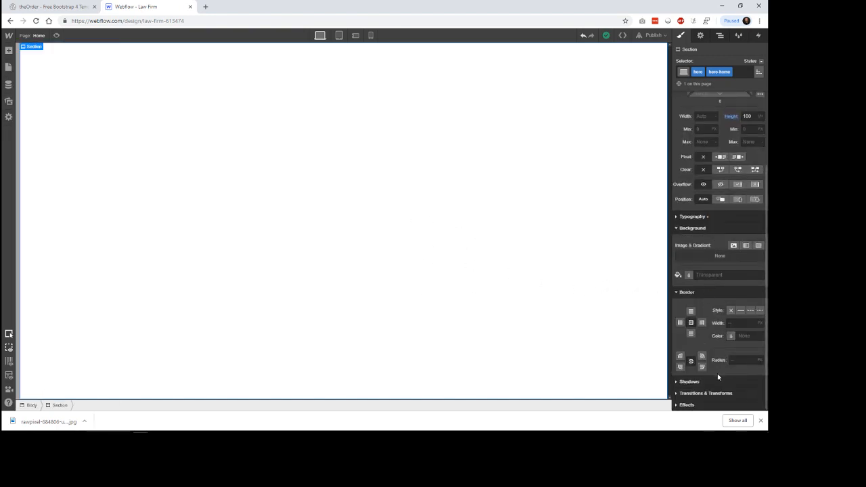
{"action": "left_click", "coordinate": [735, 247]}
{"action": "left_click", "coordinate": [723, 94]}
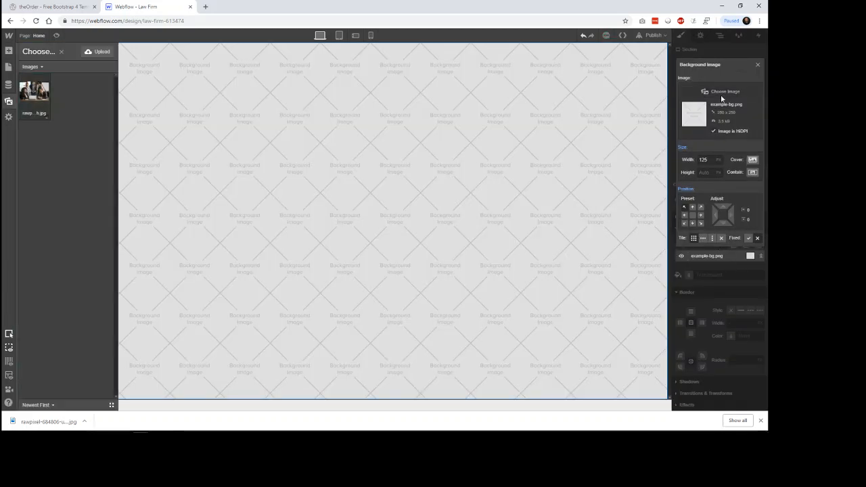
{"action": "left_click", "coordinate": [39, 99]}
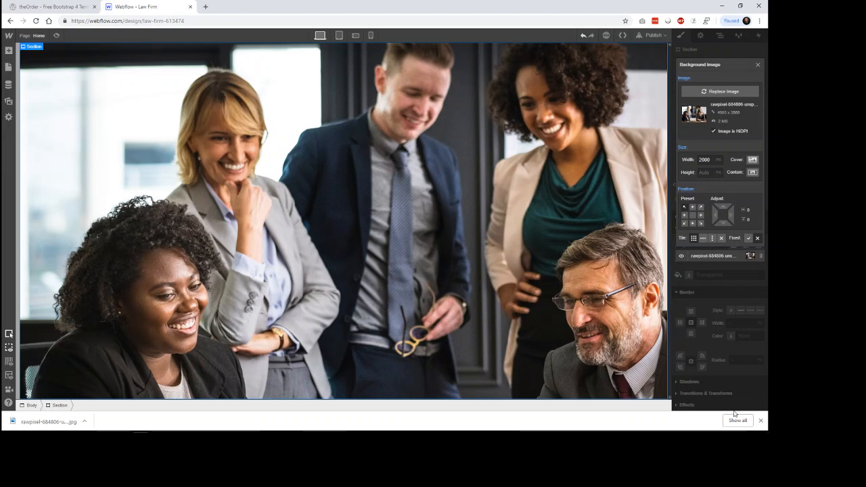
{"action": "left_click", "coordinate": [761, 421]}
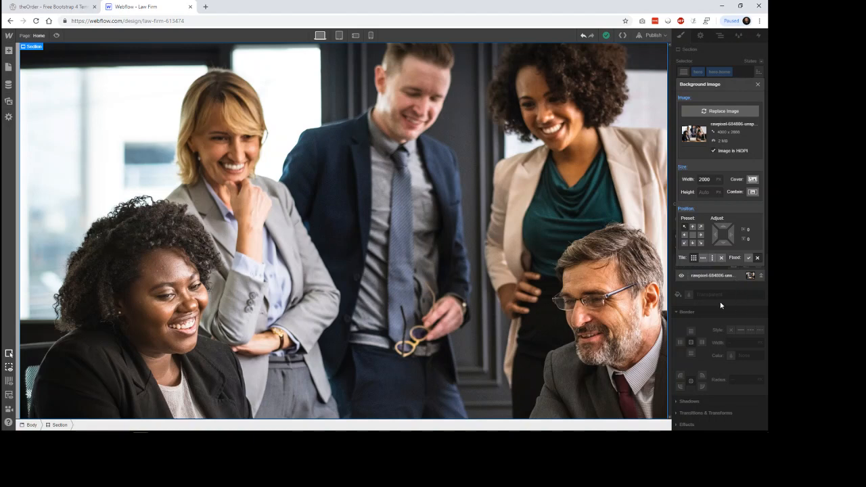
{"action": "left_click", "coordinate": [738, 298]}
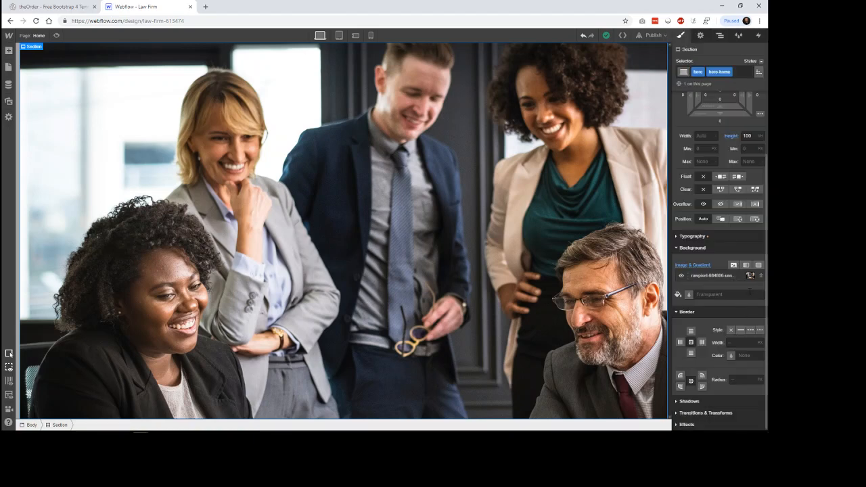
Step: Add a linear gradient over the hero photo and set its black start stop to 30% opacity
{"action": "left_click", "coordinate": [746, 266]}
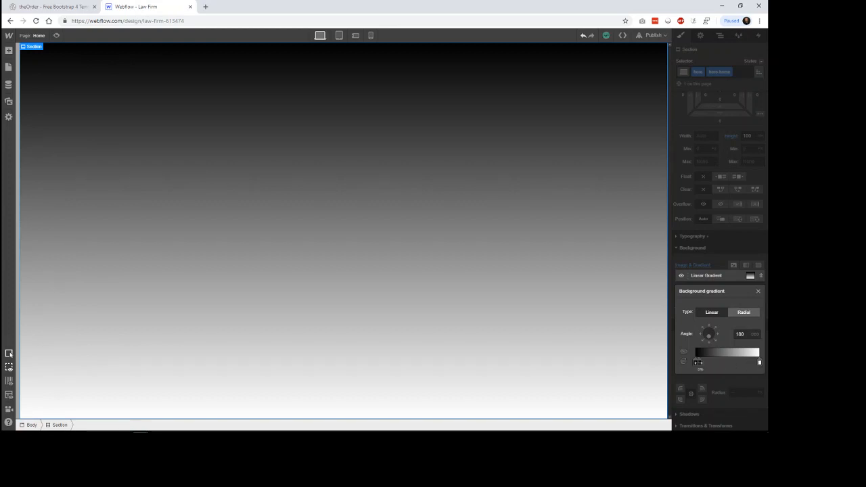
{"action": "left_click", "coordinate": [695, 362]}
{"action": "left_click", "coordinate": [696, 362]}
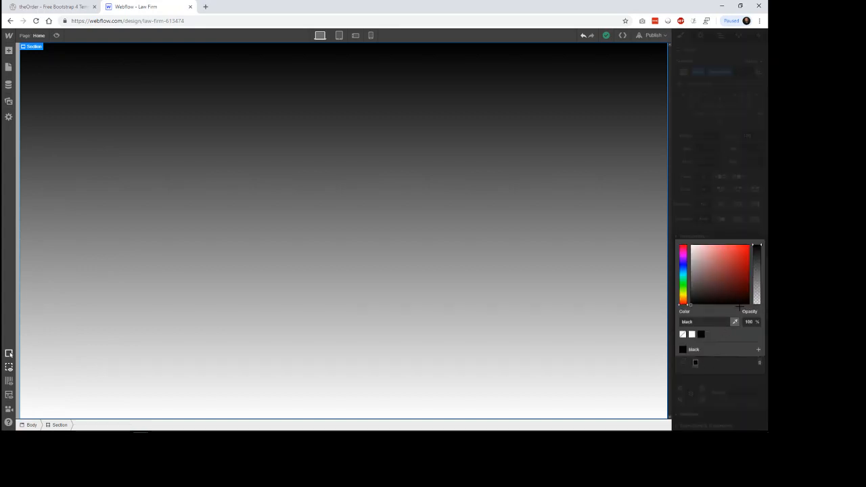
{"action": "mouse_move", "coordinate": [758, 277]}
{"action": "left_mouse_down"}
{"action": "mouse_move", "coordinate": [758, 254]}
{"action": "mouse_move", "coordinate": [756, 287]}
{"action": "left_mouse_up"}
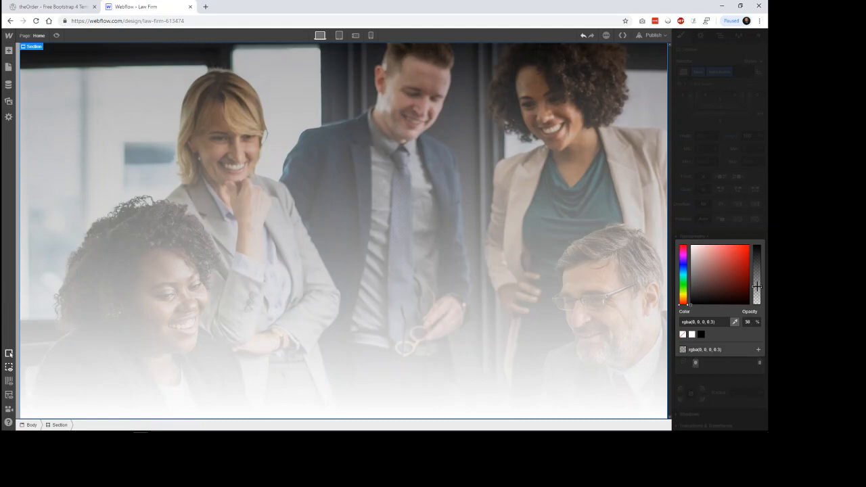
{"action": "left_click", "coordinate": [713, 393]}
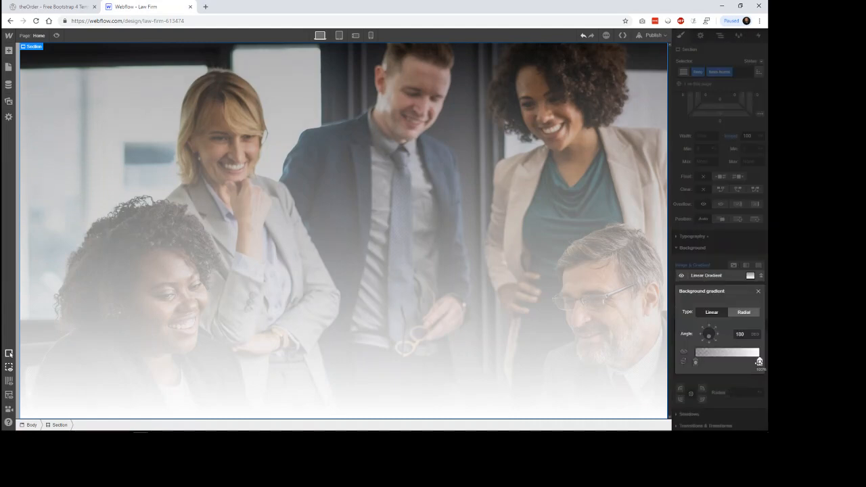
Step: Set the gradient's end stop to black with the same 30% opacity as the start stop
{"action": "left_click", "coordinate": [759, 362]}
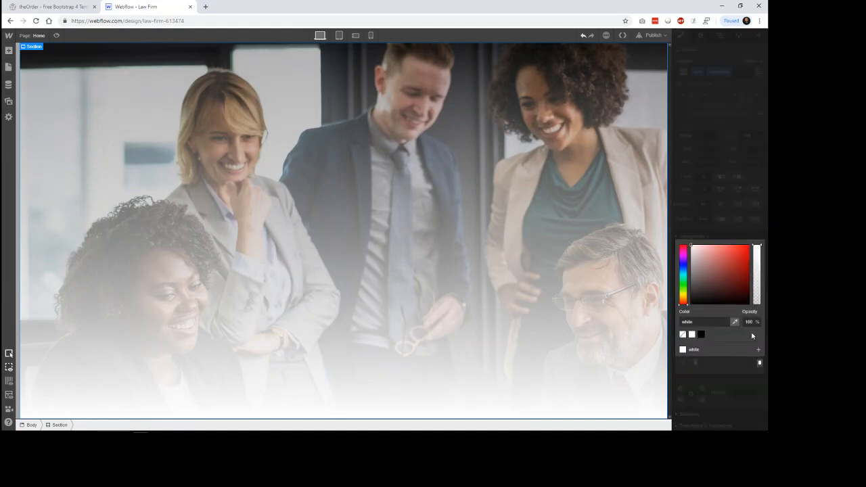
{"action": "left_click", "coordinate": [701, 334]}
{"action": "left_click", "coordinate": [756, 290]}
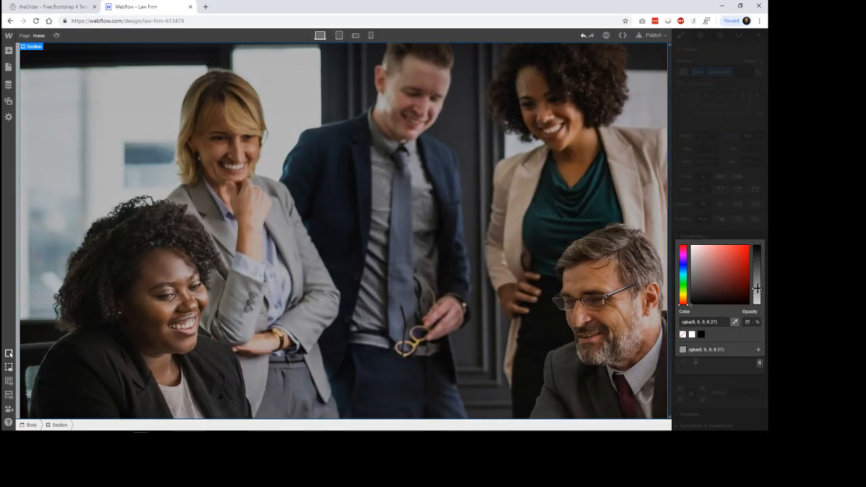
{"action": "left_click_drag", "start_coordinate": [758, 290], "coordinate": [757, 287]}
{"action": "left_click", "coordinate": [727, 255]}
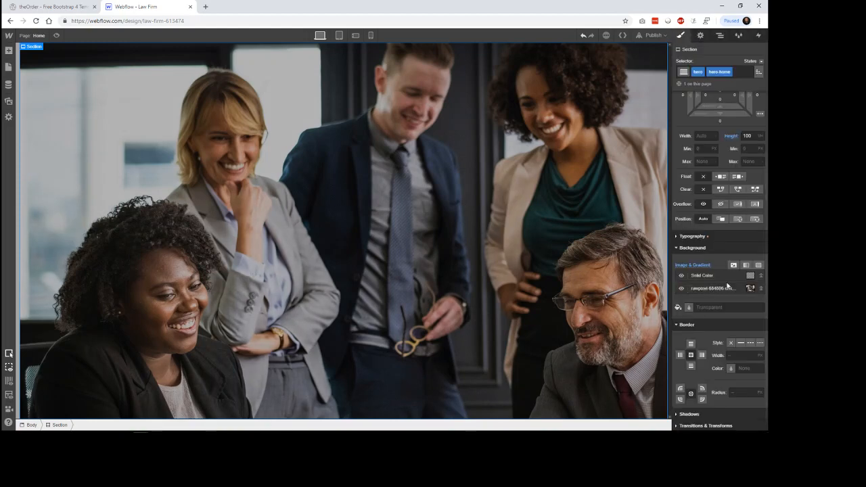
Step: Hide and show the overlay and photo background layers, move the photo above the overlay, and restore the order
{"action": "left_click", "coordinate": [686, 289]}
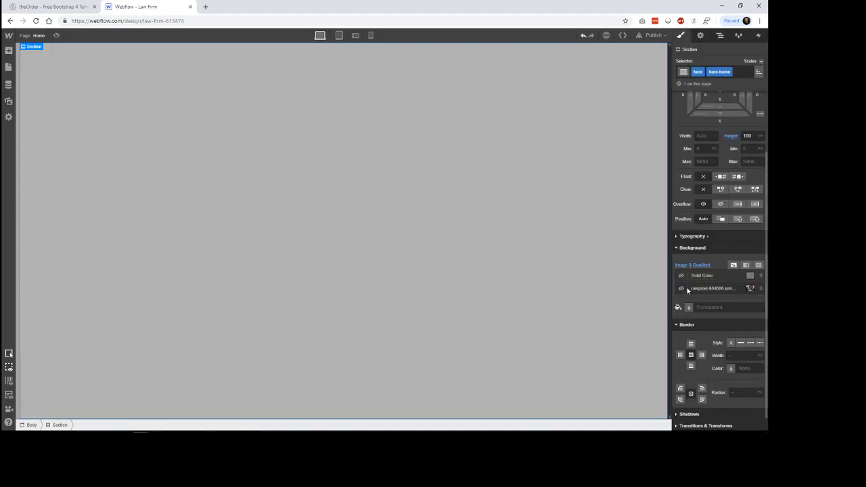
{"action": "left_click", "coordinate": [681, 291]}
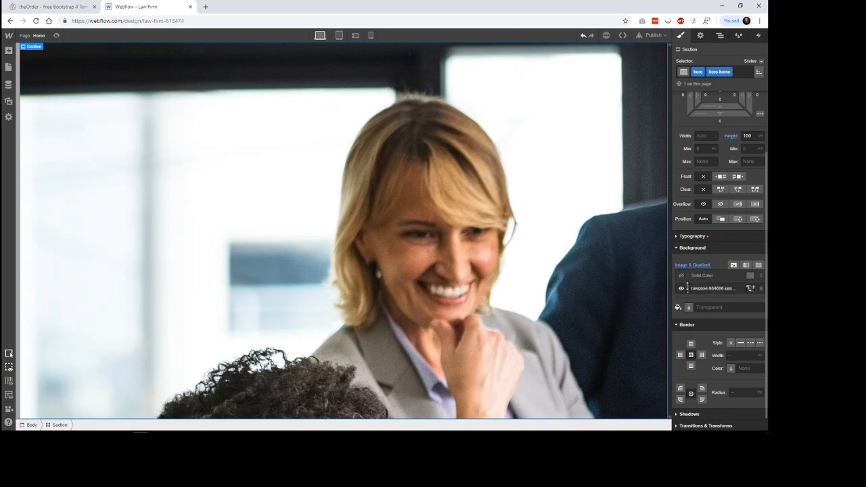
{"action": "left_click", "coordinate": [682, 275]}
{"action": "left_click_drag", "start_coordinate": [687, 285], "coordinate": [687, 275]}
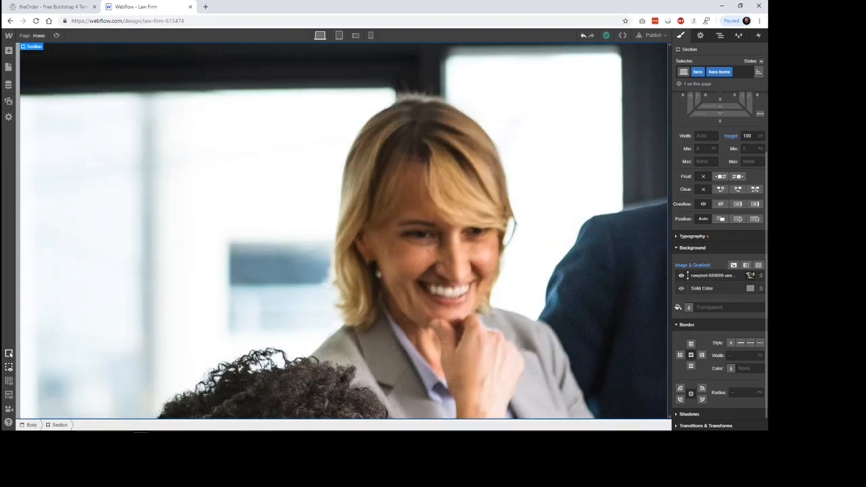
{"action": "left_click_drag", "start_coordinate": [688, 276], "coordinate": [689, 288]}
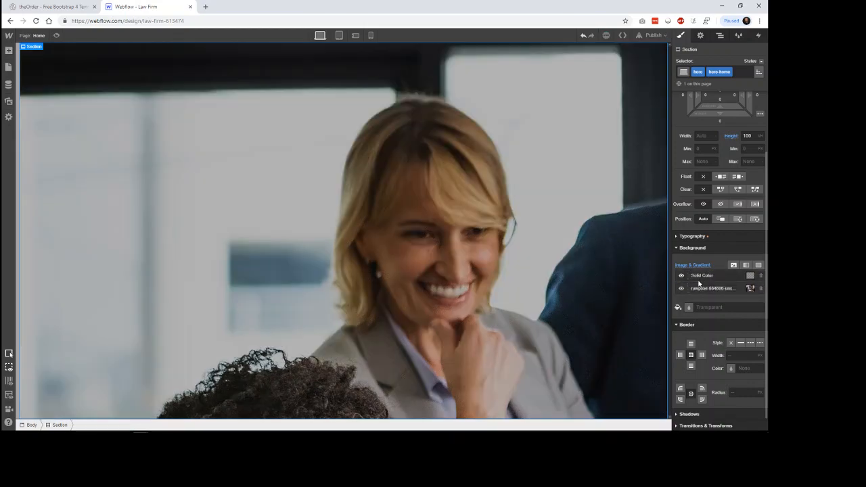
Step: Size the rawpixel background photo to Cover and set its position to top centre, trying the centre and bottom presets
{"action": "left_click", "coordinate": [740, 290]}
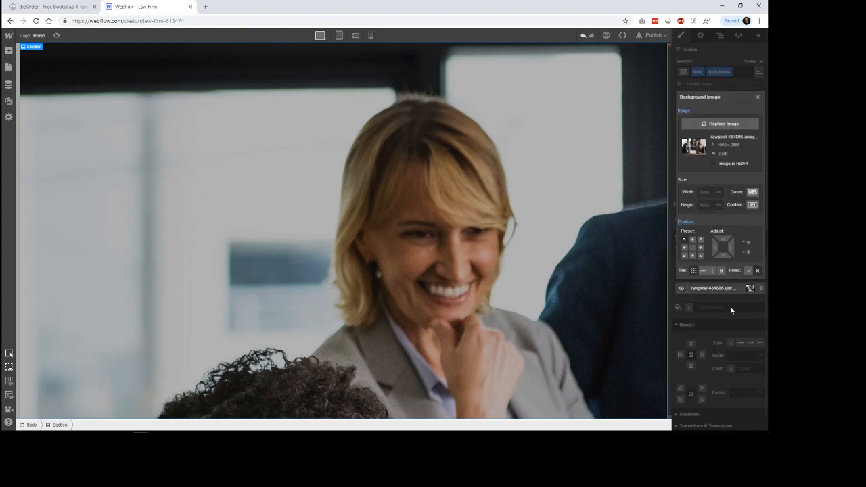
{"action": "left_click", "coordinate": [753, 194]}
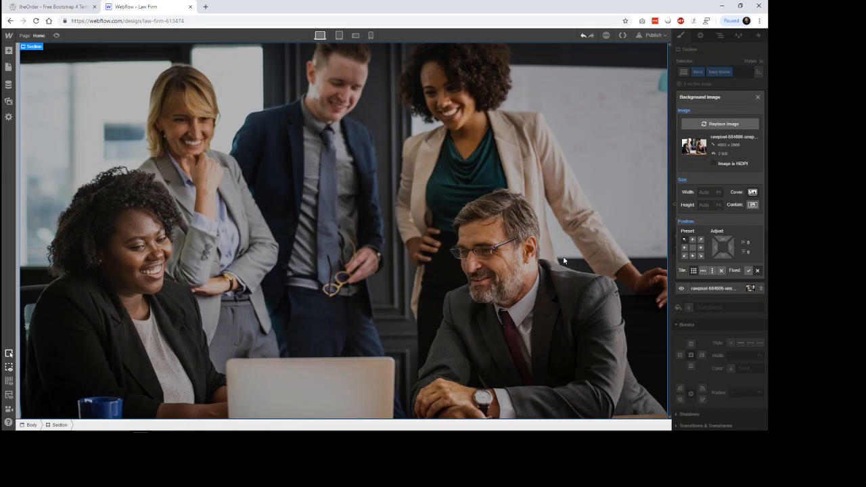
{"action": "left_click", "coordinate": [692, 248]}
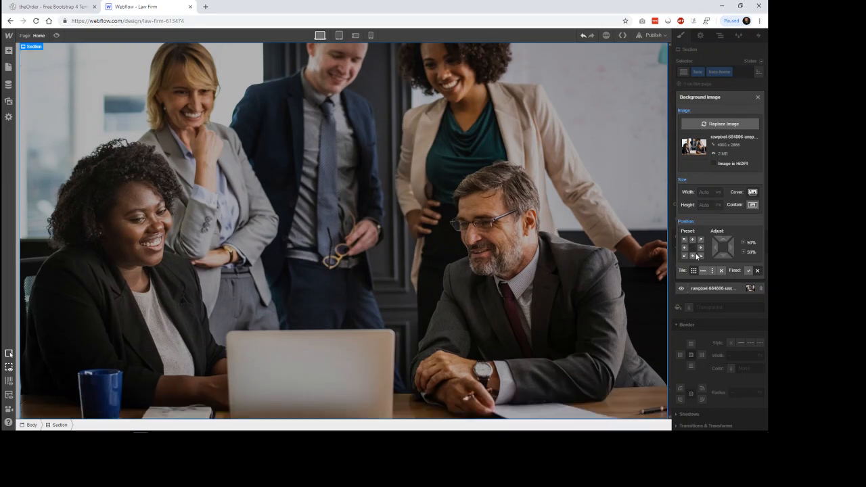
{"action": "left_click", "coordinate": [693, 239]}
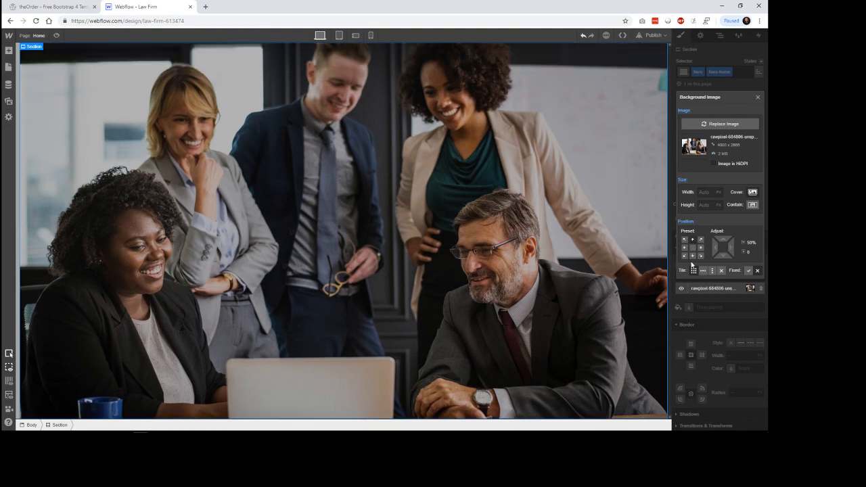
{"action": "left_click", "coordinate": [692, 248]}
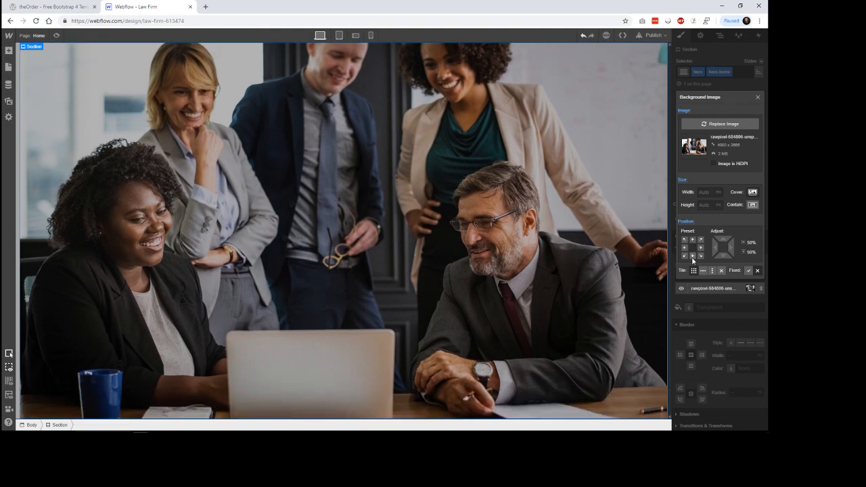
{"action": "left_click", "coordinate": [692, 256]}
{"action": "left_click", "coordinate": [692, 239]}
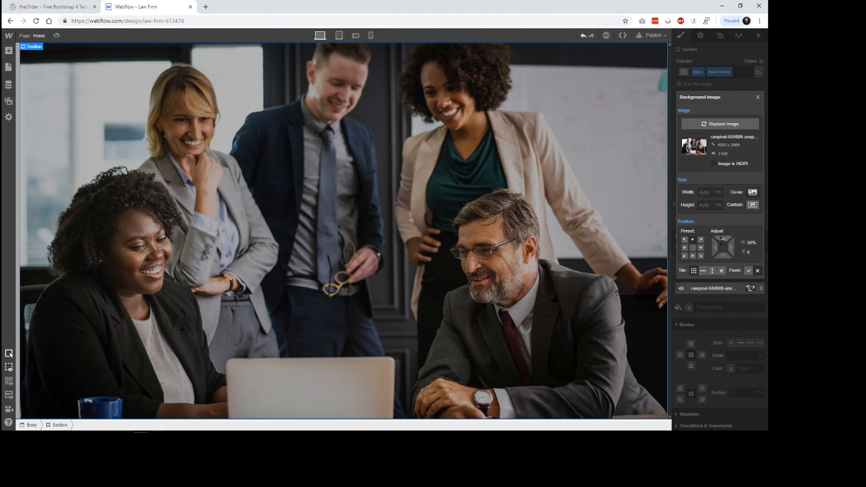
Step: Try fine adjustments of the background photo's vertical position and undo them
{"action": "left_click", "coordinate": [724, 240]}
{"action": "left_click", "coordinate": [724, 256]}
{"action": "left_click", "coordinate": [723, 256]}
{"action": "left_click_drag", "start_coordinate": [724, 270], "coordinate": [726, 223]}
{"action": "key", "text": "ctrl+z"}
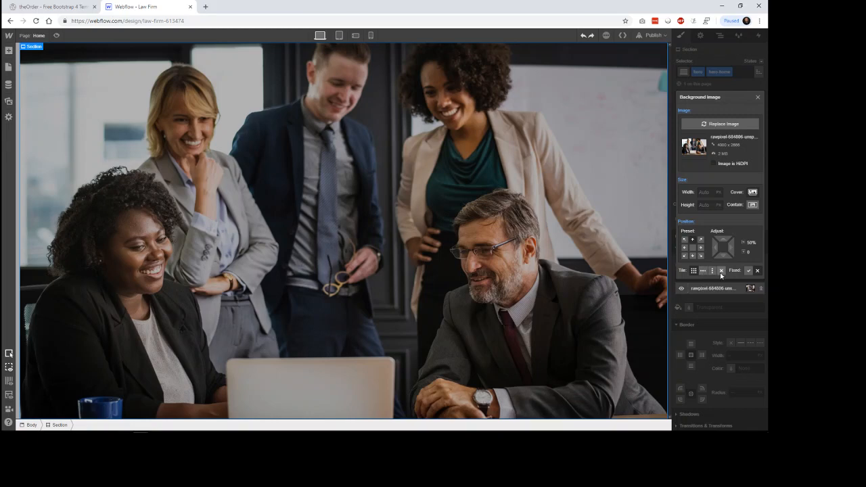
Step: Turn off tiling for the hero photo, try its fixed and Contain options, and return its size to Cover
{"action": "left_click", "coordinate": [693, 271]}
{"action": "left_click", "coordinate": [750, 272]}
{"action": "left_click", "coordinate": [752, 206]}
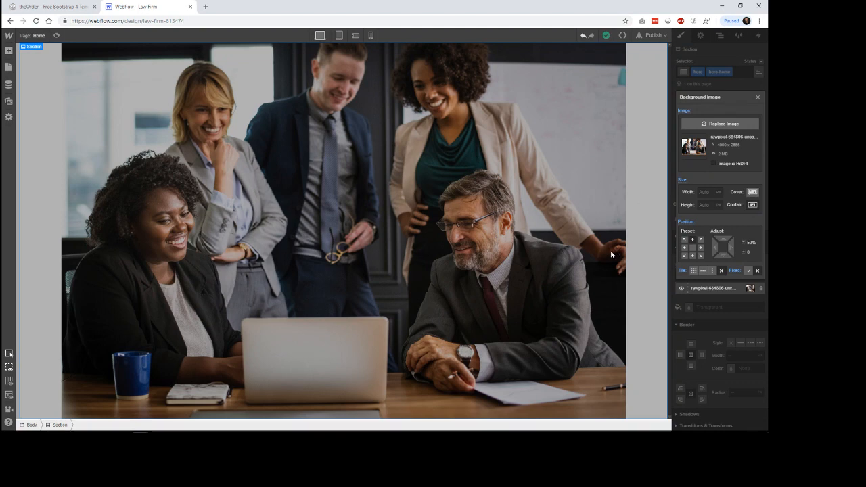
{"action": "left_click", "coordinate": [753, 193]}
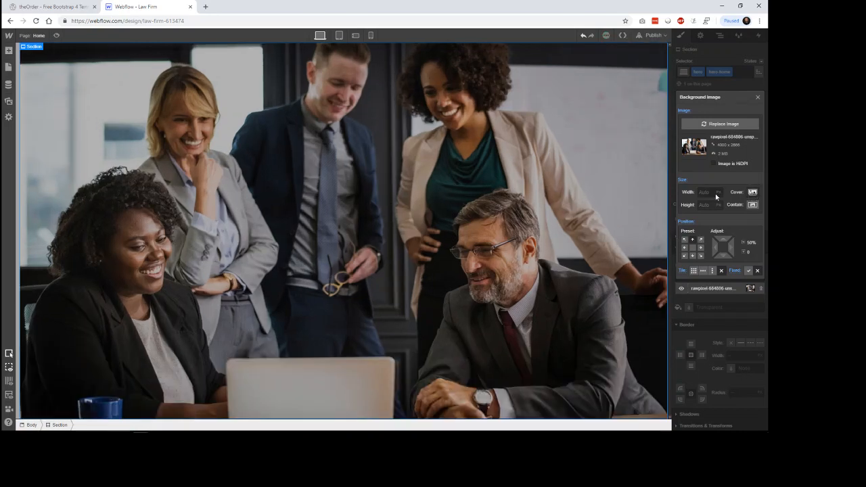
{"action": "left_click", "coordinate": [758, 98]}
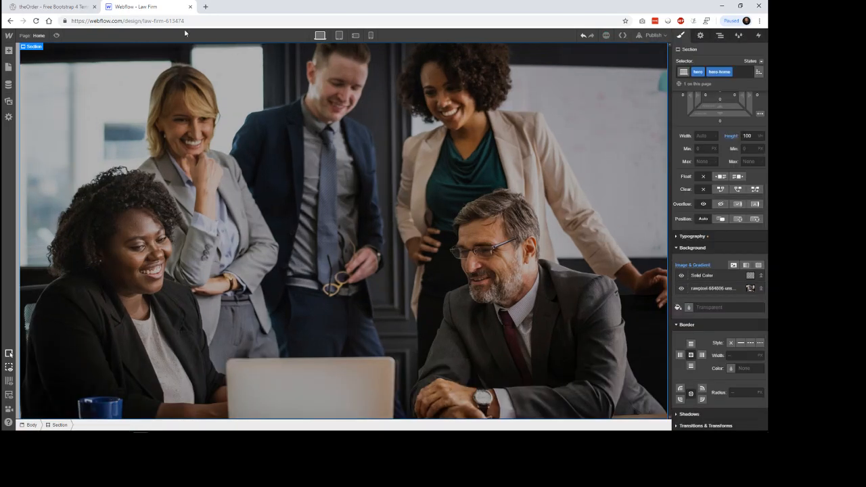
Step: Switch to the theOrder template preview and examine the hero's heading, paragraph and button for reference
{"action": "left_click", "coordinate": [59, 6]}
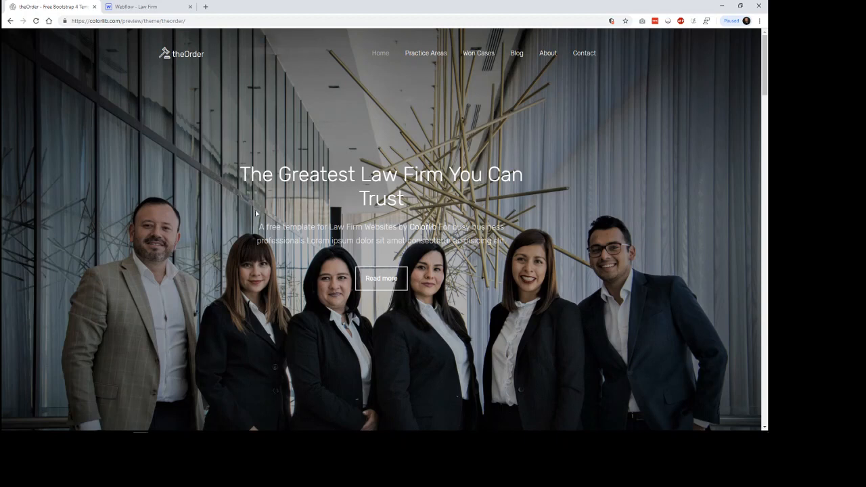
{"action": "left_click_drag", "start_coordinate": [241, 175], "coordinate": [405, 199]}
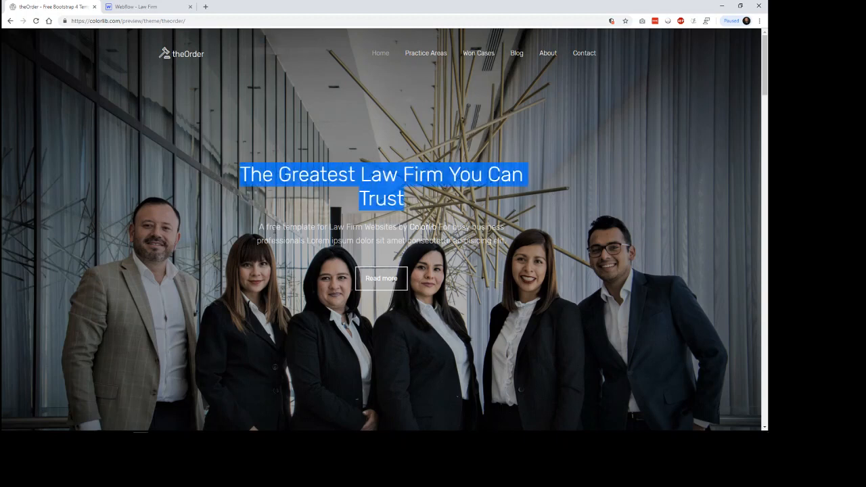
{"action": "left_click", "coordinate": [256, 228]}
{"action": "left_click_drag", "start_coordinate": [245, 173], "coordinate": [438, 202]}
{"action": "left_click_drag", "start_coordinate": [257, 228], "coordinate": [550, 250]}
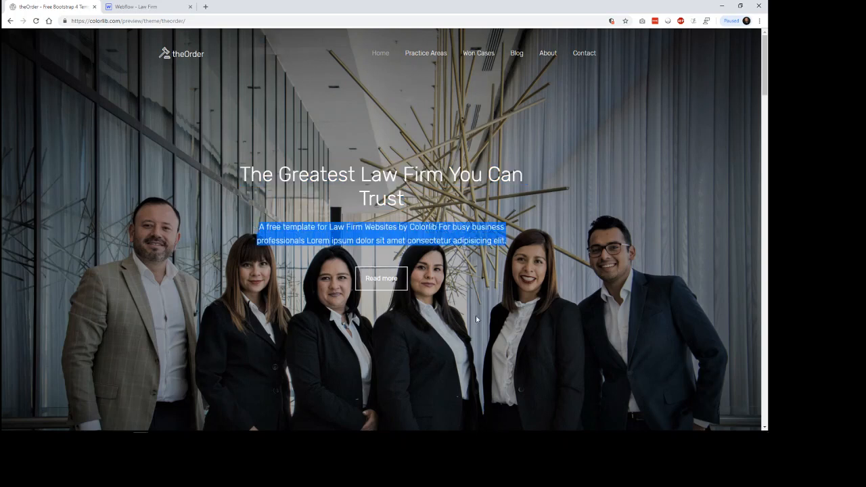
{"action": "left_click", "coordinate": [438, 307]}
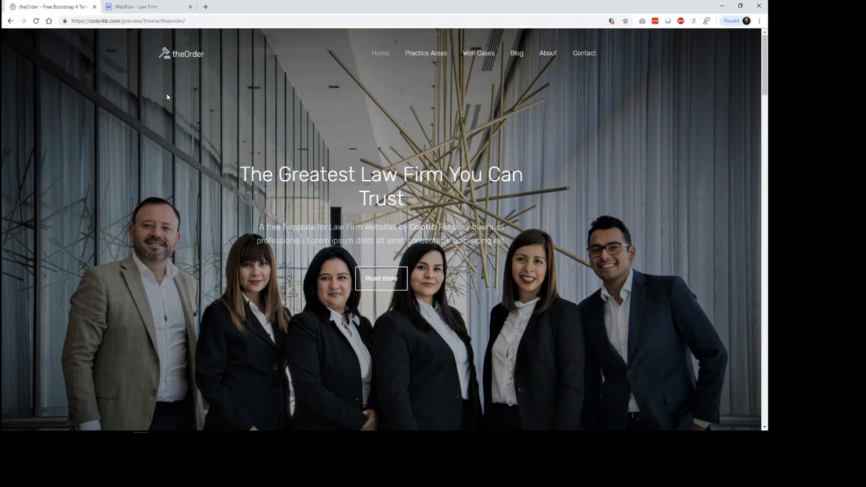
Step: Switch back to the Webflow Designer and open the collection of elements that can be added
{"action": "left_click", "coordinate": [136, 7]}
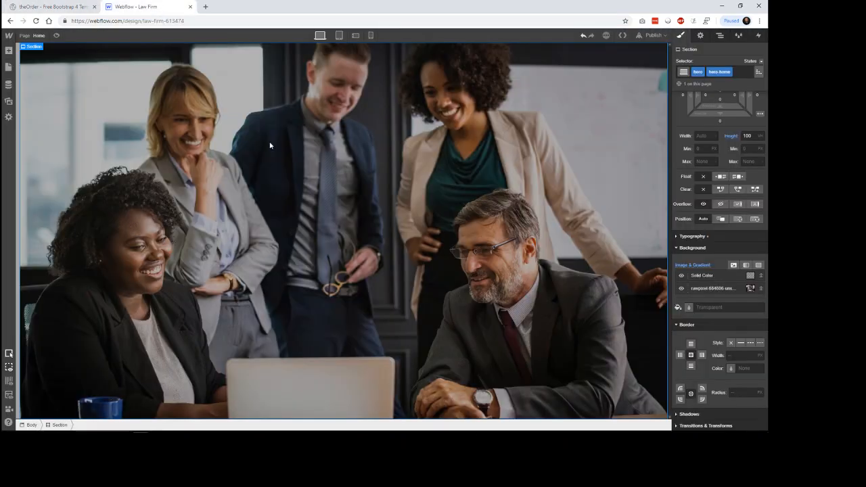
{"action": "left_click", "coordinate": [9, 50]}
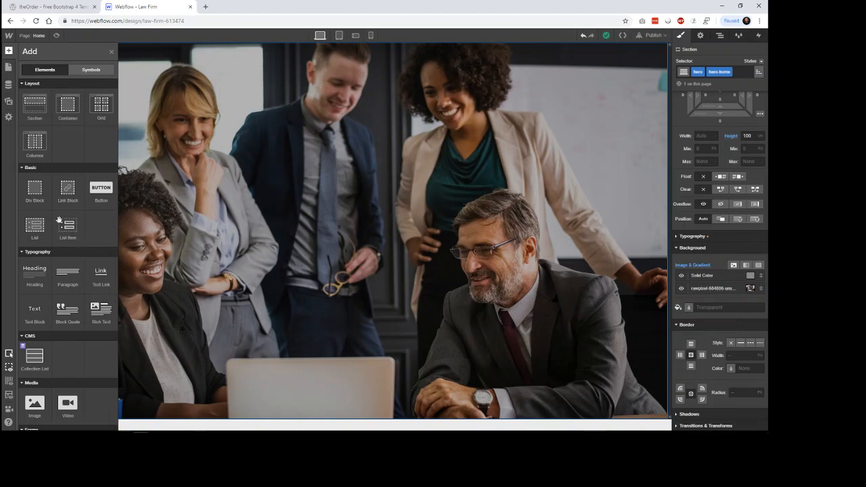
Step: Add a Div Block inside the hero section and give it the class hero-inner
{"action": "left_click_drag", "start_coordinate": [35, 192], "coordinate": [338, 208]}
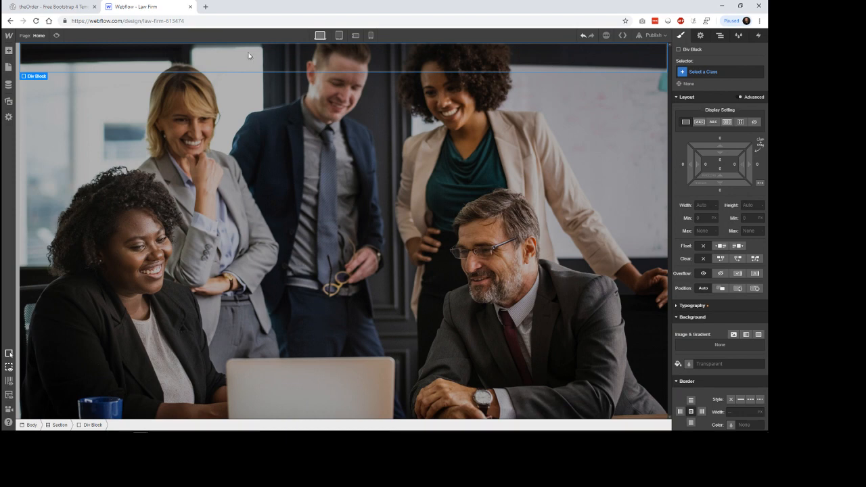
{"action": "left_click", "coordinate": [720, 36]}
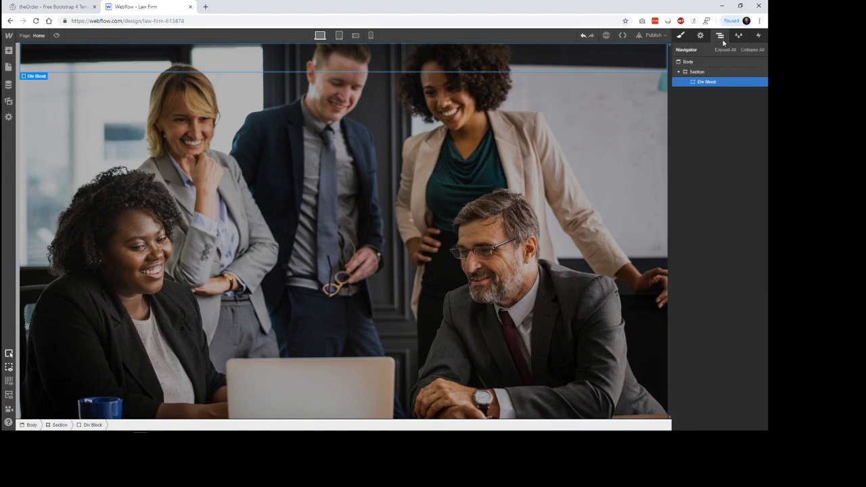
{"action": "left_click", "coordinate": [681, 36]}
{"action": "left_click", "coordinate": [712, 72]}
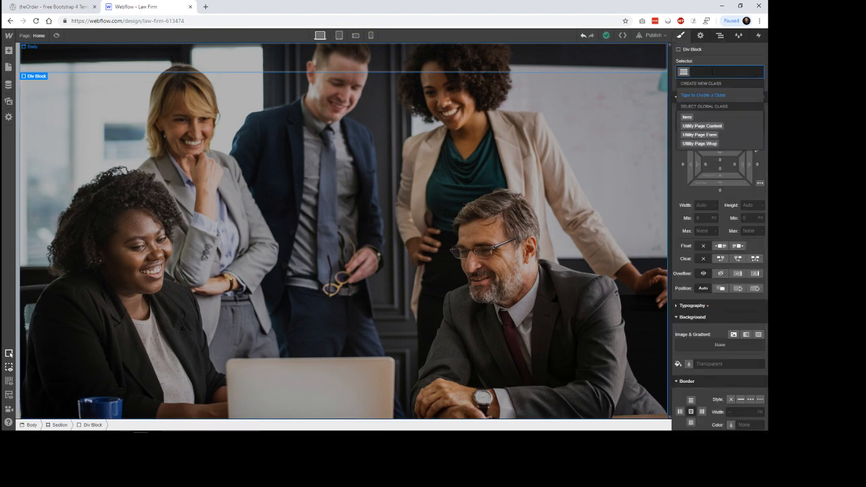
{"action": "type", "text": "hero-inner"}
{"action": "key", "text": "Return"}
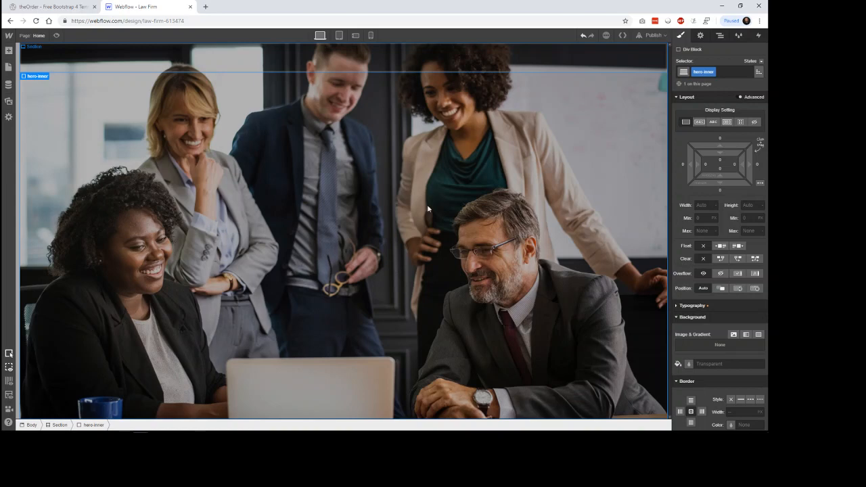
Step: Try a centred flex layout on the hero-inner block and return it to block display
{"action": "left_click", "coordinate": [727, 123]}
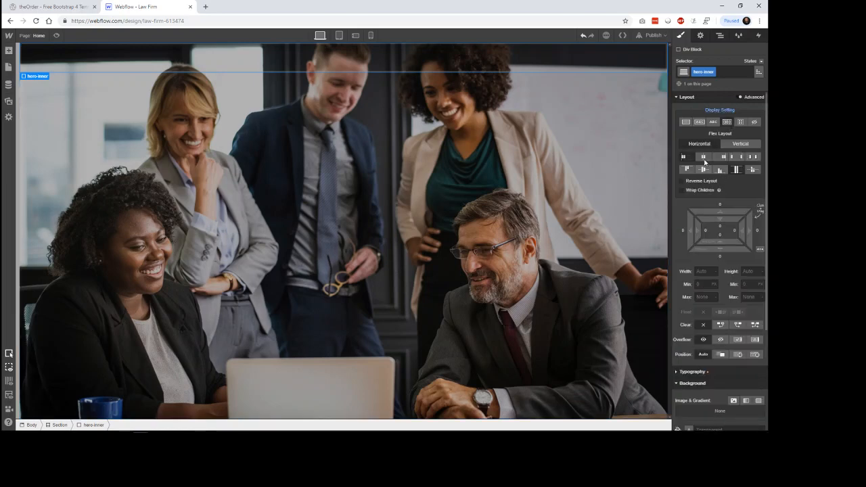
{"action": "left_click", "coordinate": [703, 160]}
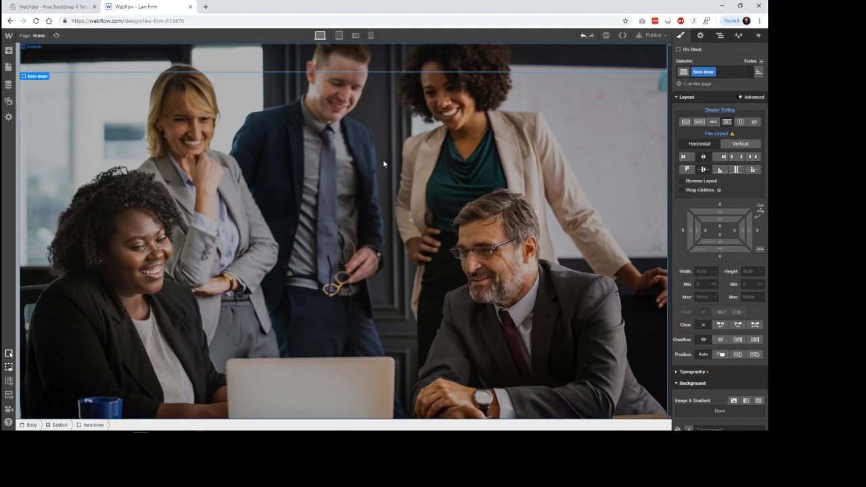
{"action": "left_click", "coordinate": [686, 122]}
Step: Set the hero section's display to horizontal flex, with its children centred both horizontally and vertically
{"action": "left_click", "coordinate": [649, 200]}
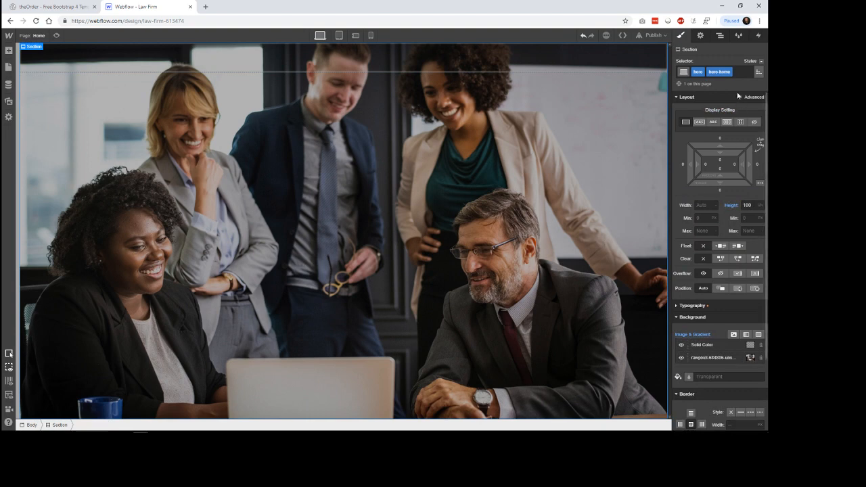
{"action": "left_click", "coordinate": [721, 35]}
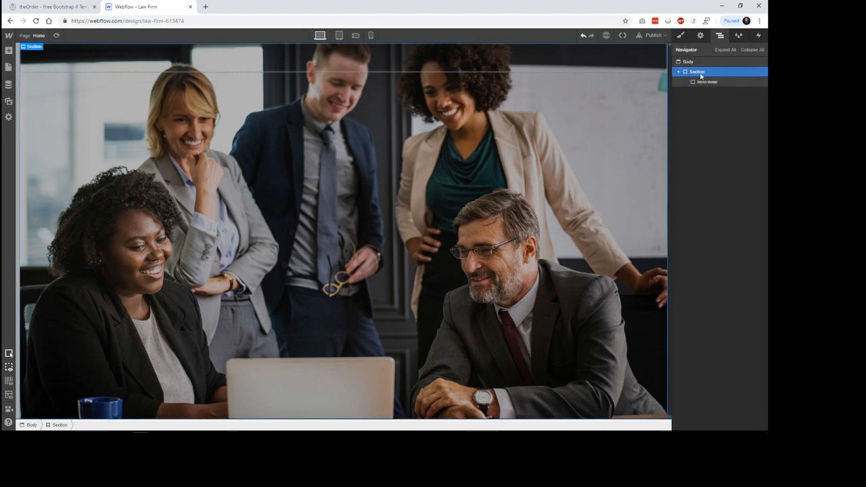
{"action": "left_click", "coordinate": [681, 36]}
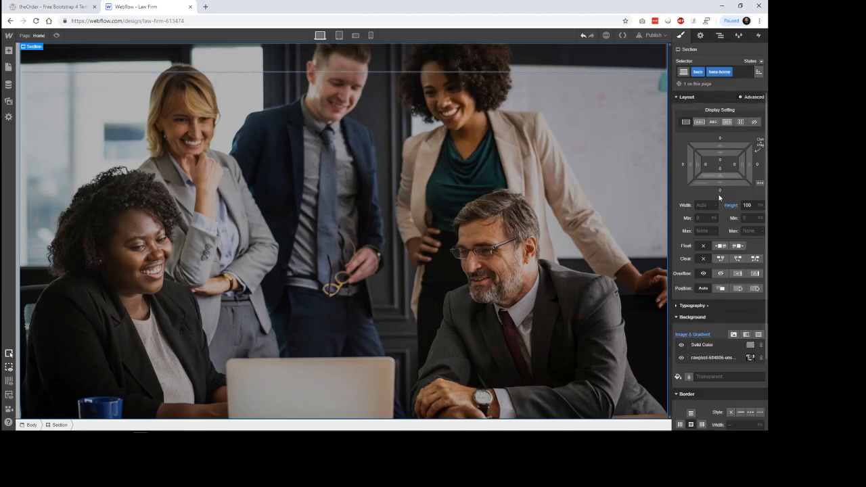
{"action": "left_click", "coordinate": [728, 121]}
{"action": "left_click", "coordinate": [705, 157]}
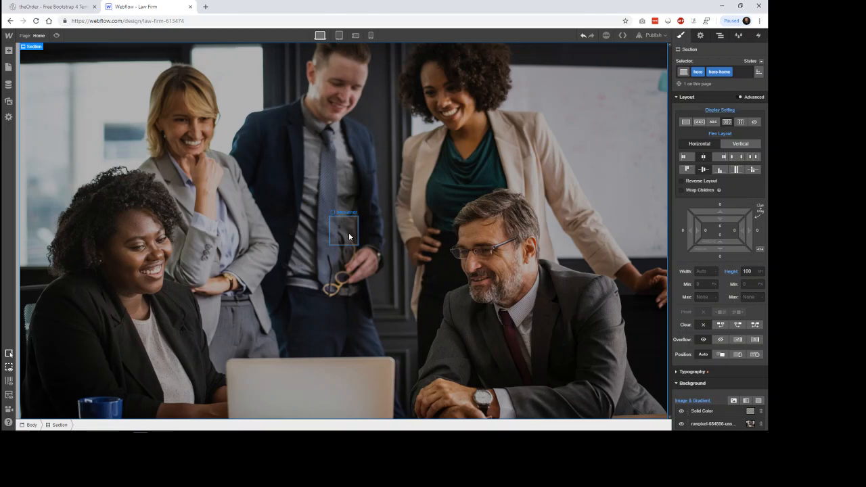
Step: Add a Heading element inside the hero-inner block
{"action": "left_click", "coordinate": [8, 50]}
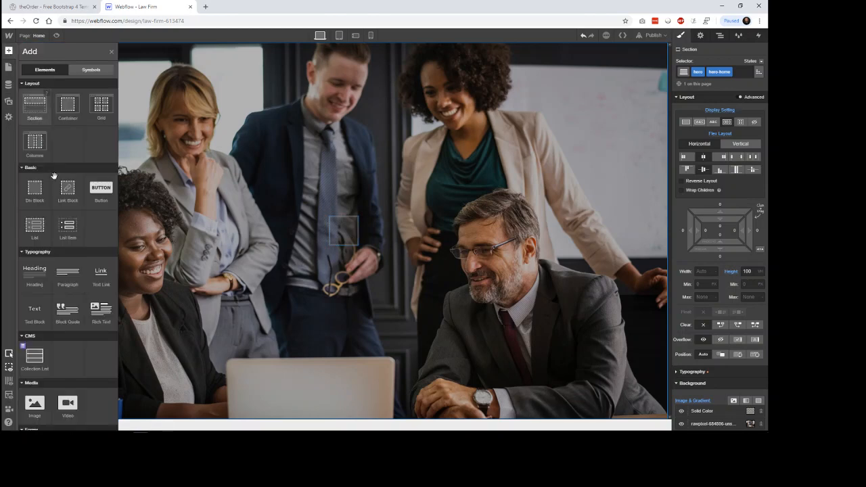
{"action": "left_click_drag", "start_coordinate": [35, 274], "coordinate": [341, 232]}
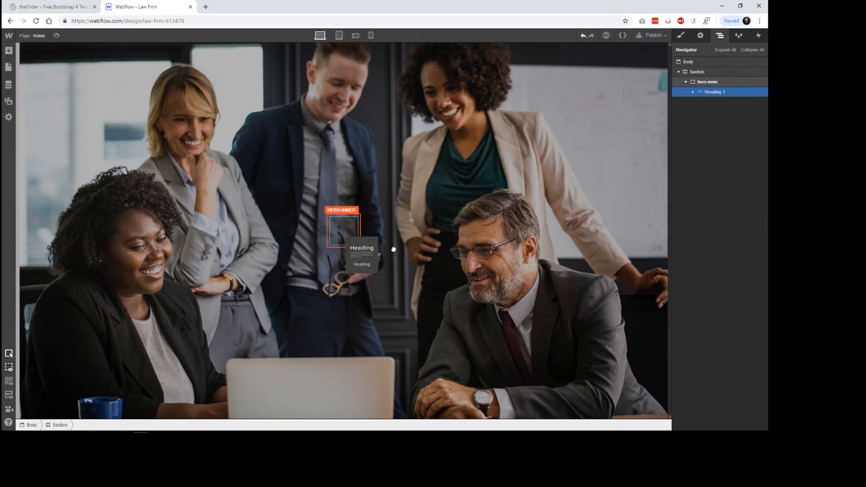
{"action": "left_click_drag", "start_coordinate": [393, 250], "coordinate": [391, 250]}
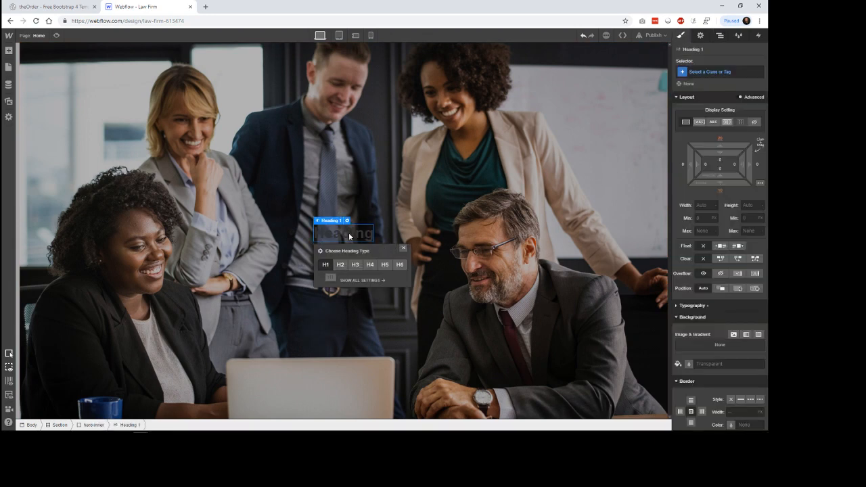
Step: Copy "The Greatest Law Firm You Can Trust" from the theOrder preview and replace the Webflow heading's text with it
{"action": "left_click", "coordinate": [51, 6]}
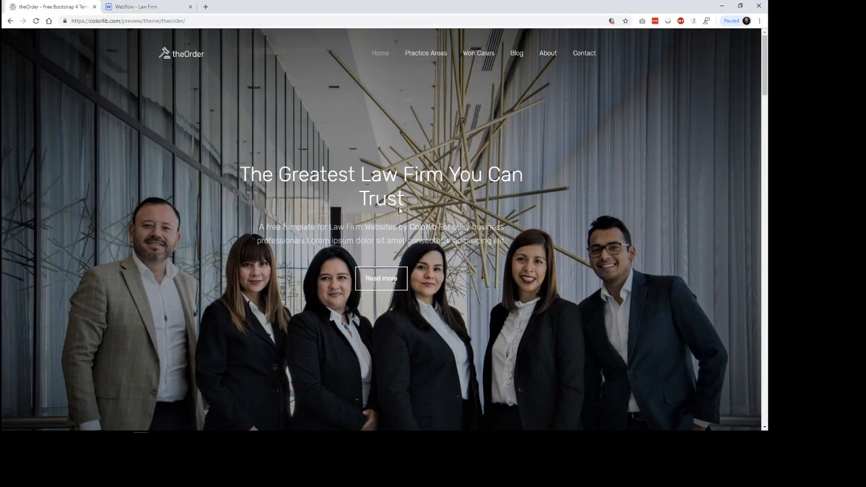
{"action": "left_click_drag", "start_coordinate": [411, 202], "coordinate": [243, 175]}
{"action": "key", "text": "ctrl+c"}
{"action": "left_click", "coordinate": [135, 7]}
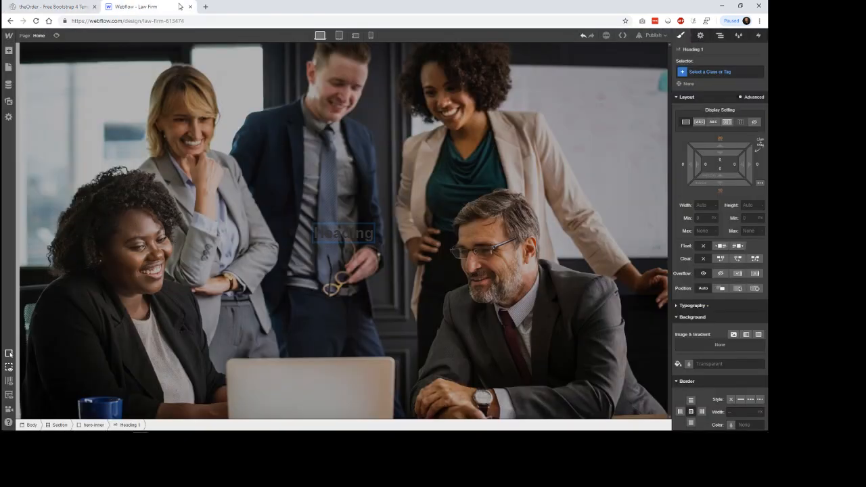
{"action": "double_click", "coordinate": [346, 233]}
{"action": "key", "text": "ctrl+v"}
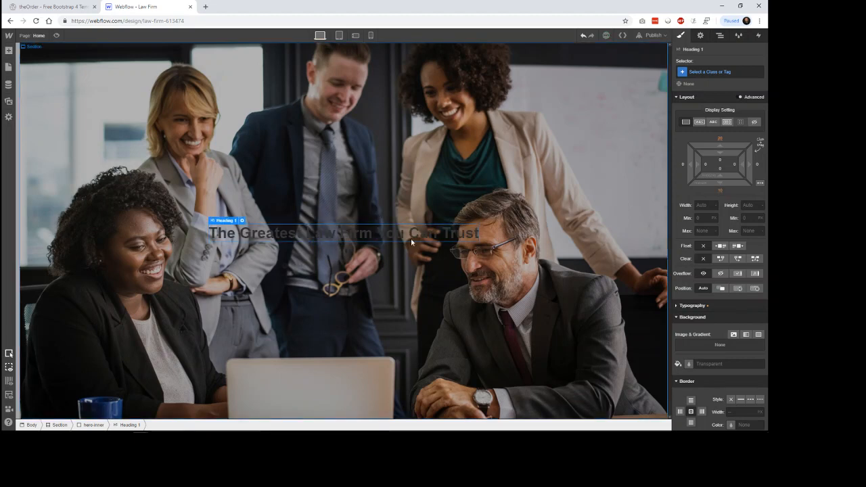
Step: Set the hero heading's font to Montserrat with weight 300 - Light
{"action": "left_click", "coordinate": [435, 242]}
{"action": "left_click", "coordinate": [436, 237]}
{"action": "left_click", "coordinate": [715, 309]}
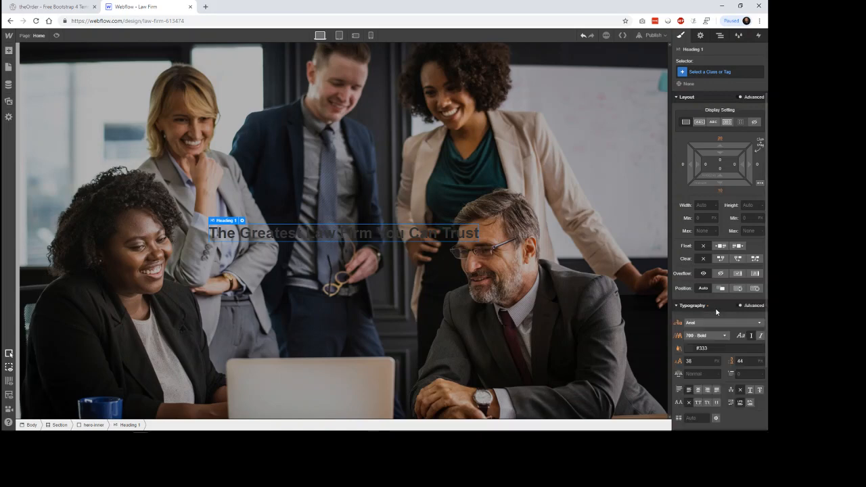
{"action": "scroll", "coordinate": [717, 312], "scroll_direction": "down", "scroll_amount": 5}
{"action": "left_click", "coordinate": [722, 163]}
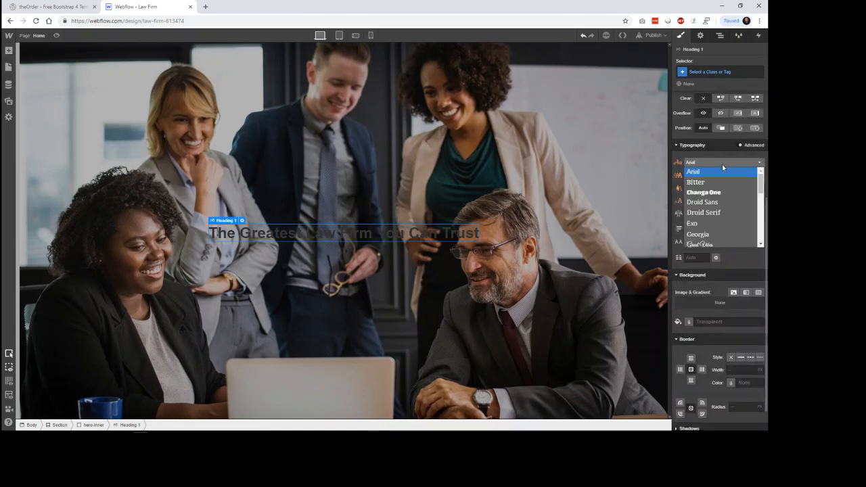
{"action": "scroll", "coordinate": [720, 222], "scroll_direction": "down", "scroll_amount": 1}
{"action": "scroll", "coordinate": [719, 224], "scroll_direction": "down", "scroll_amount": 1}
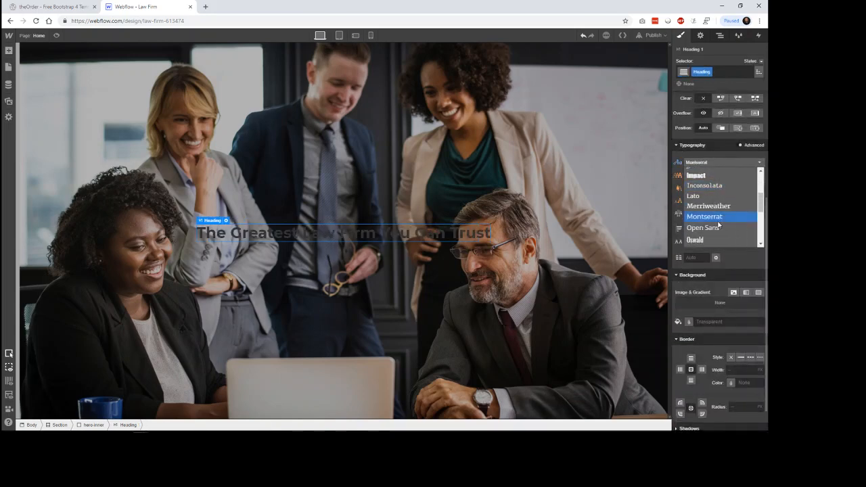
{"action": "left_click", "coordinate": [721, 222]}
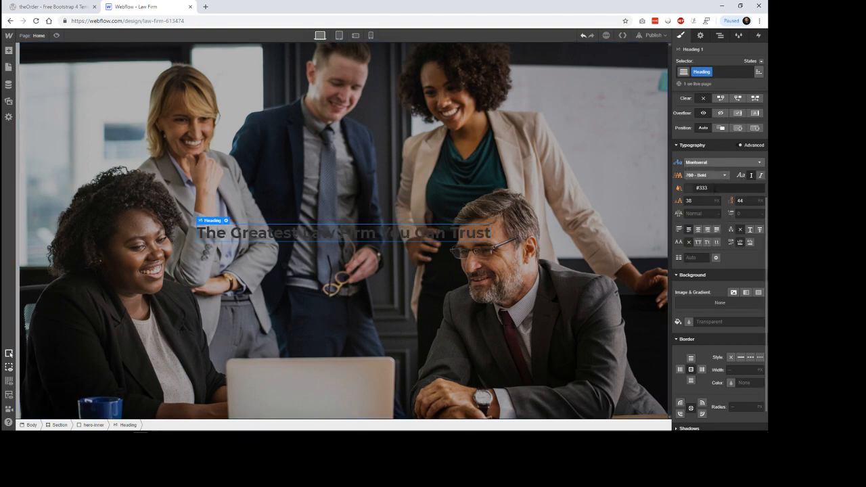
{"action": "left_click", "coordinate": [715, 177]}
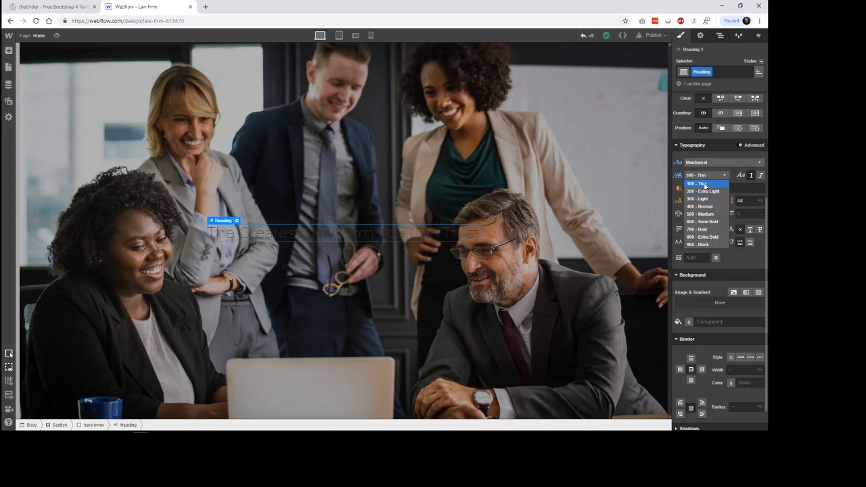
{"action": "left_click", "coordinate": [697, 198]}
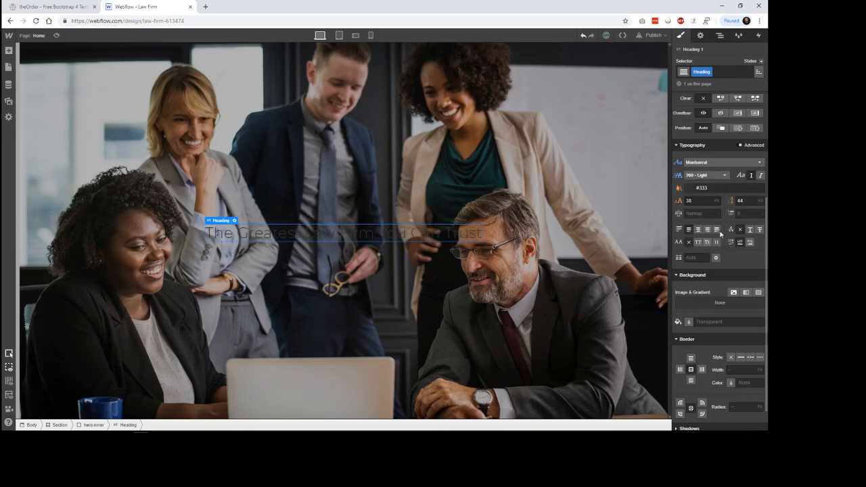
Step: Set the hero heading's text colour to #f9f9f9
{"action": "left_click", "coordinate": [686, 190]}
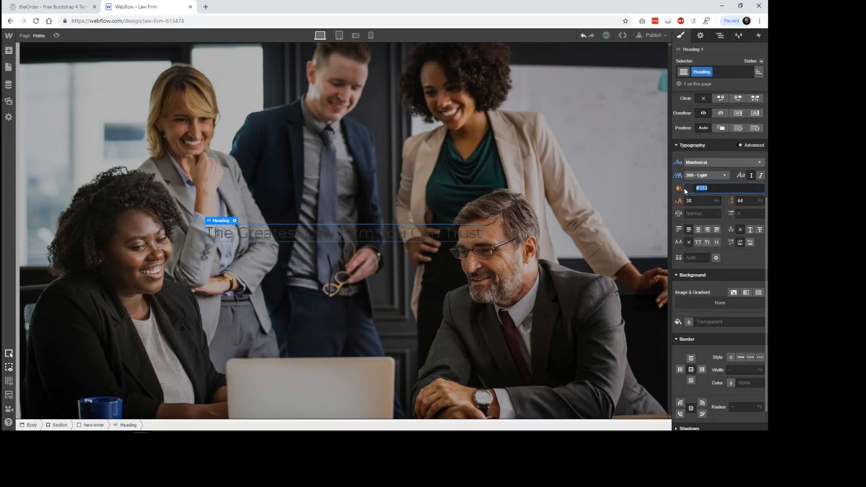
{"action": "type", "text": "#f9f9f9"}
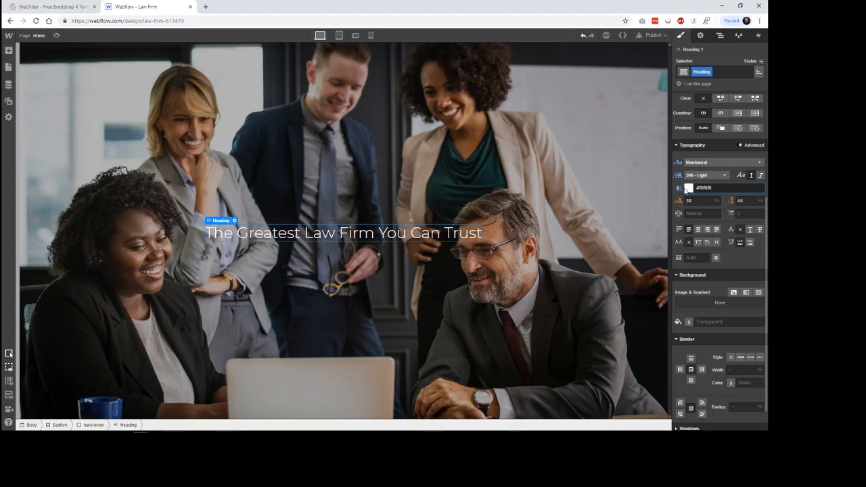
{"action": "left_click", "coordinate": [627, 243]}
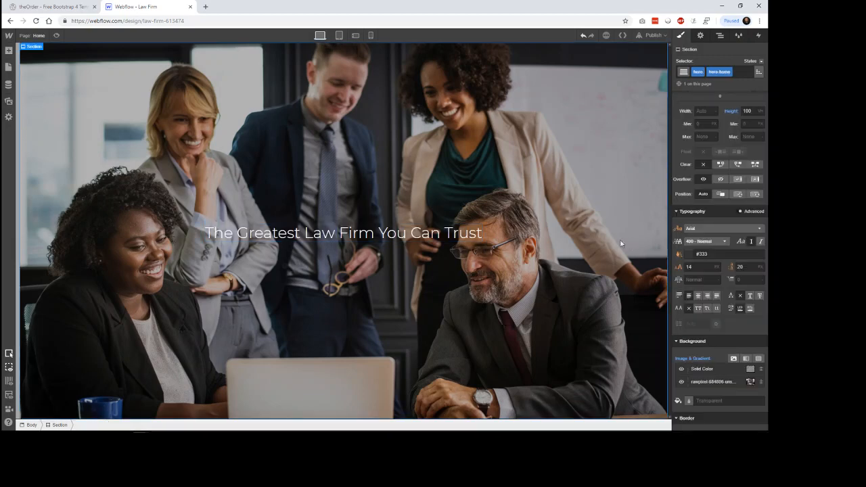
Step: Set the hero heading's font size and line height to 80 px each
{"action": "left_click", "coordinate": [457, 238]}
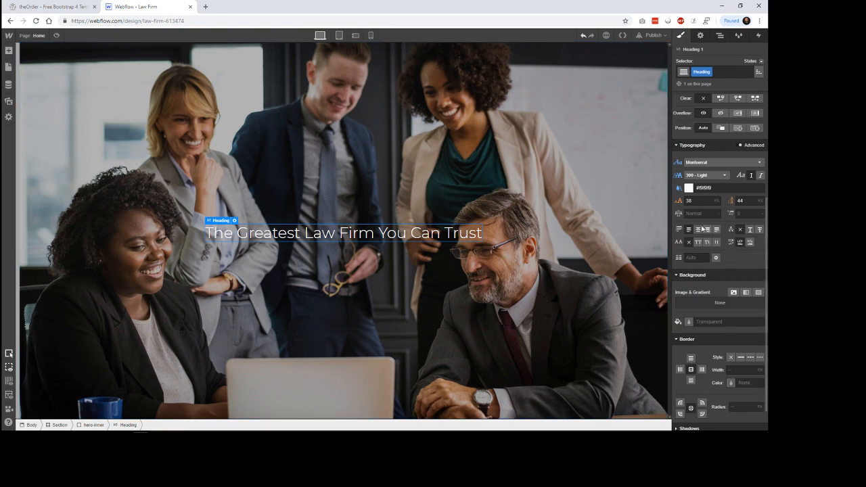
{"action": "left_click", "coordinate": [679, 201]}
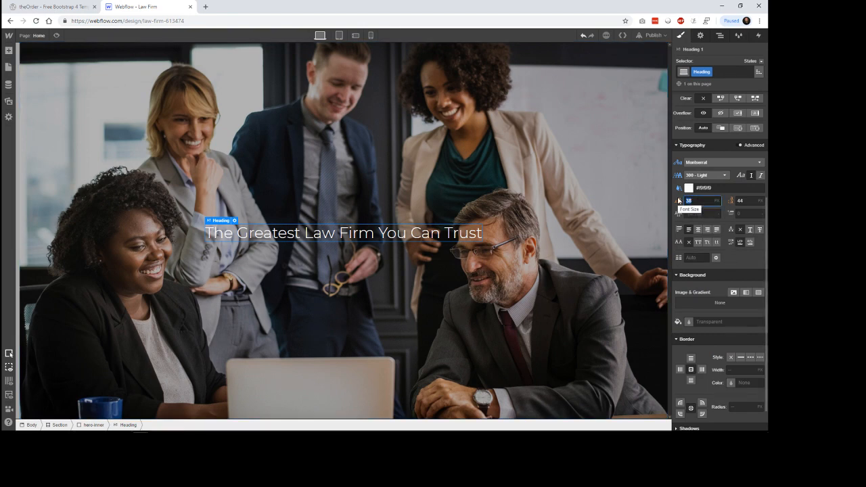
{"action": "type", "text": "80"}
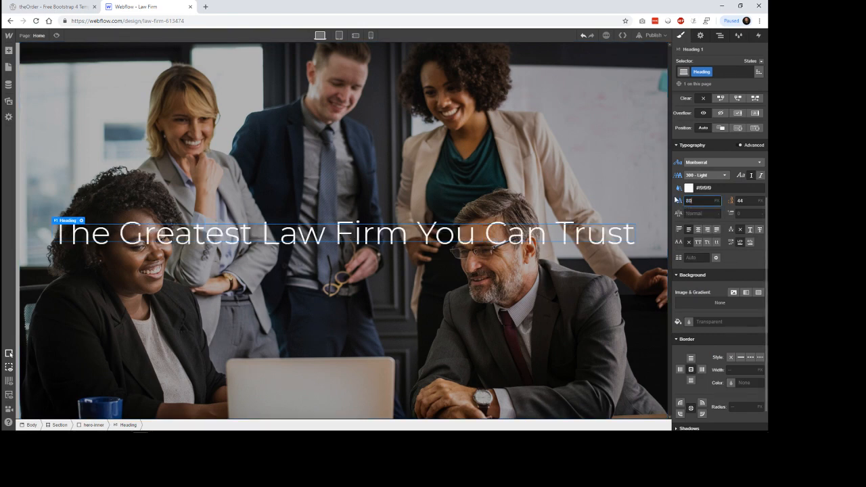
{"action": "key", "text": "Tab"}
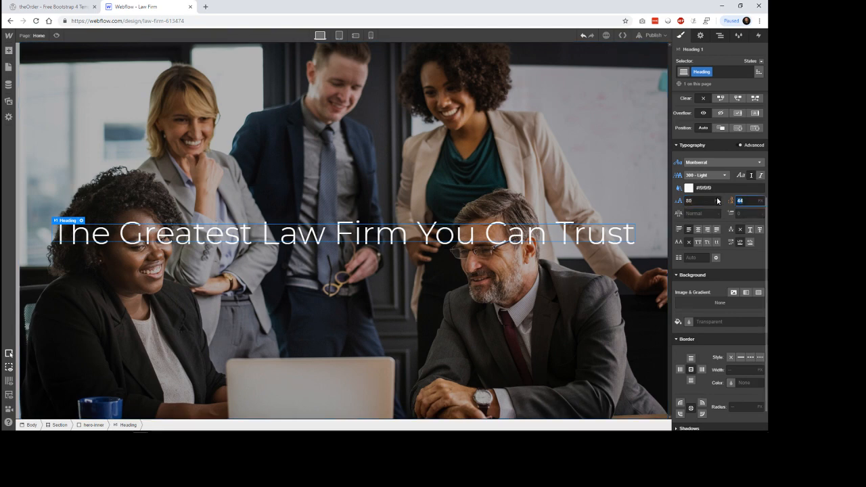
{"action": "type", "text": "80"}
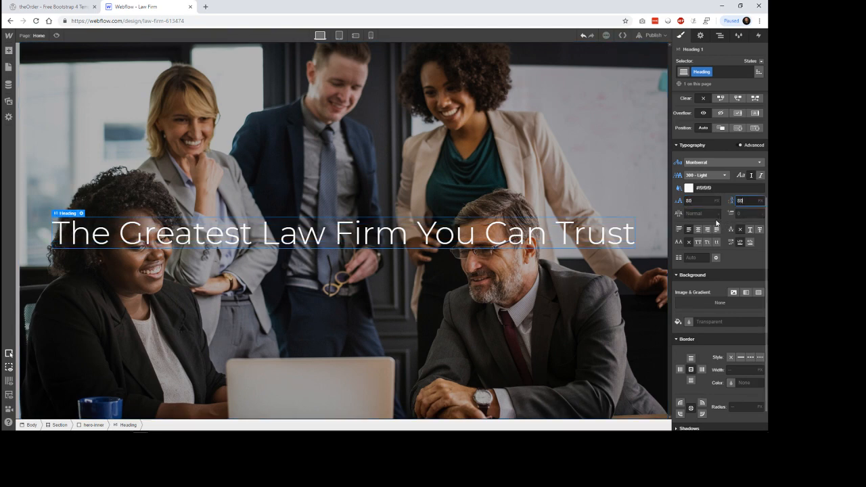
Step: Limit the hero-inner block's maximum width to 70 VW
{"action": "scroll", "coordinate": [720, 257], "scroll_direction": "up", "scroll_amount": 5}
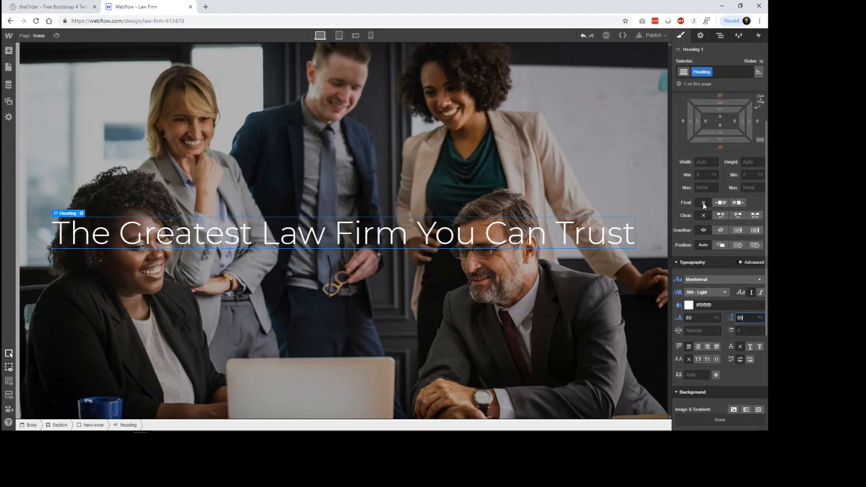
{"action": "left_click", "coordinate": [365, 212]}
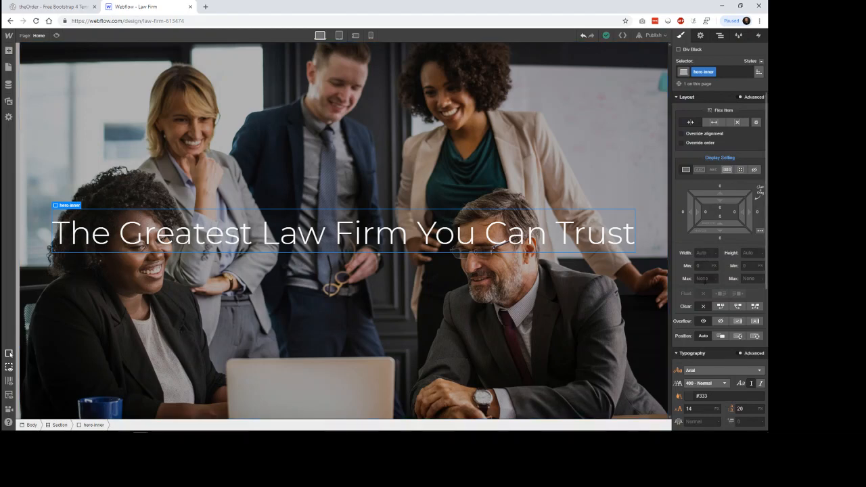
{"action": "left_click", "coordinate": [704, 278]}
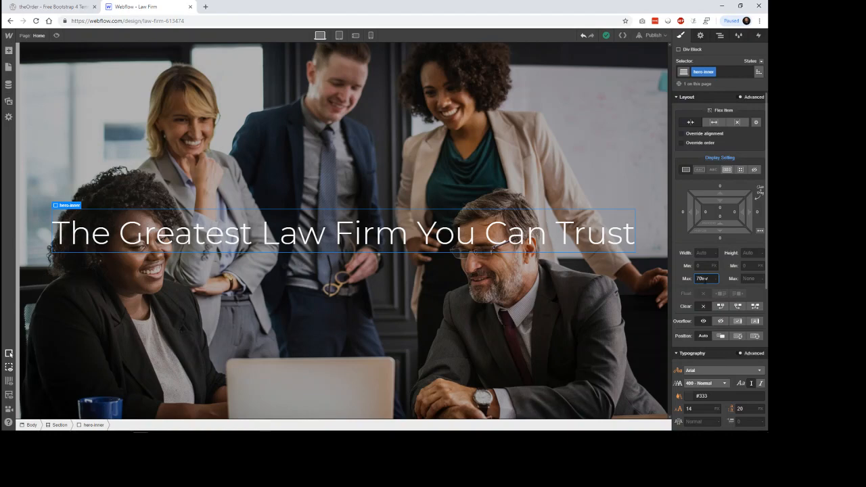
{"action": "key", "text": "Return"}
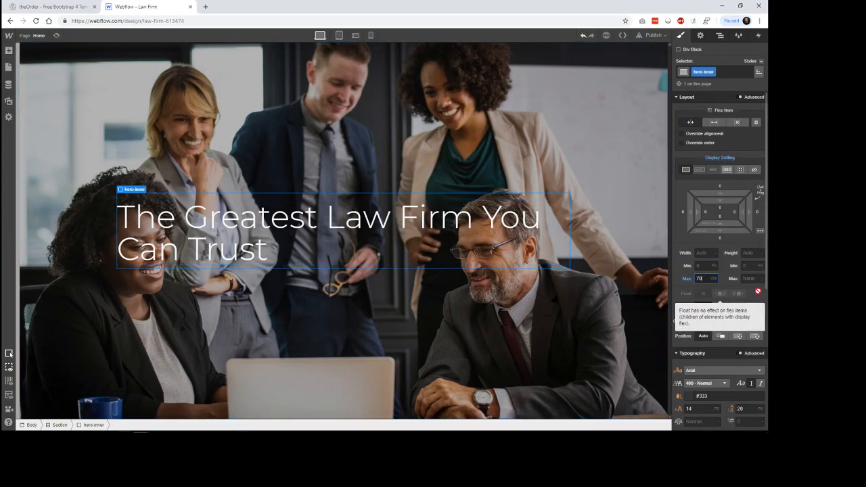
Step: Compare the hero with theOrder template and set the hero-inner block's maximum width to 50 VW
{"action": "left_click", "coordinate": [42, 7]}
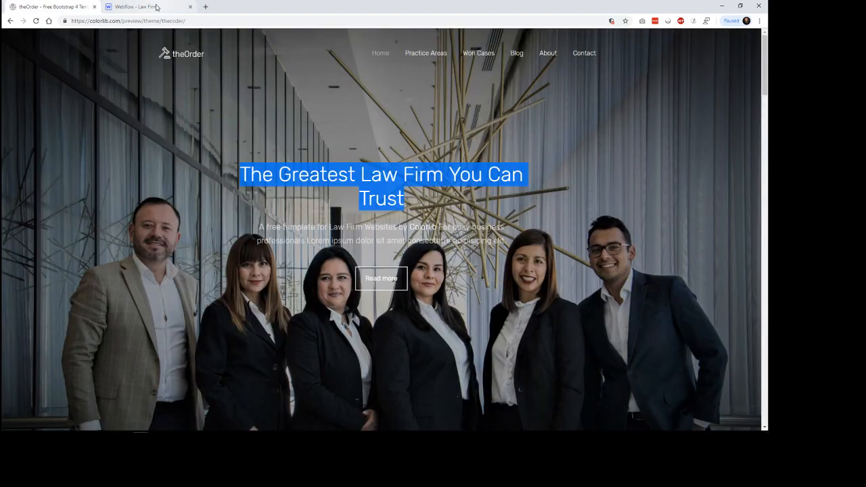
{"action": "left_click", "coordinate": [156, 7]}
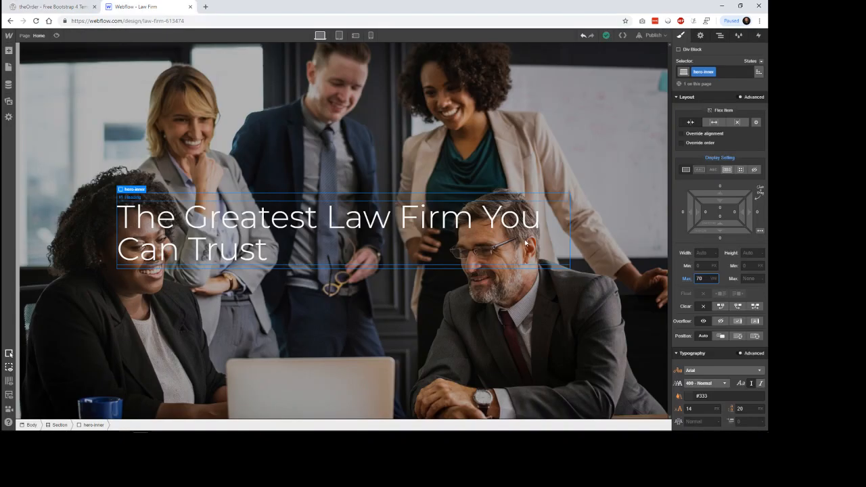
{"action": "left_click_drag", "start_coordinate": [706, 278], "coordinate": [684, 281]}
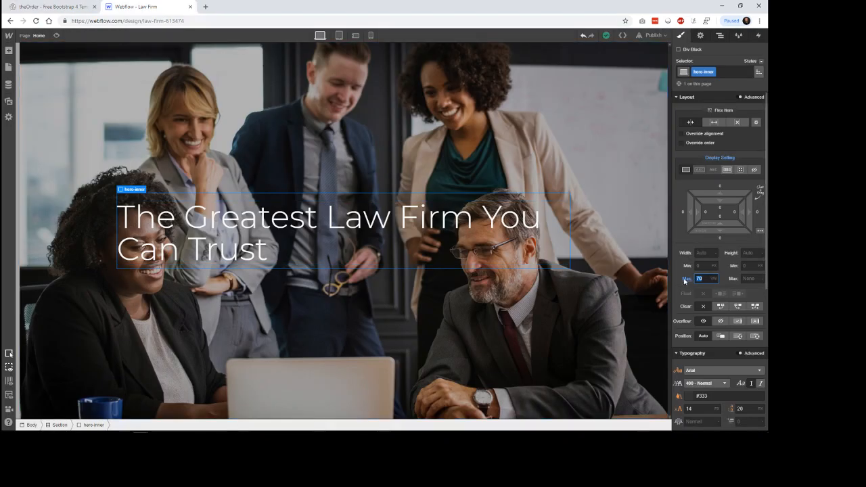
{"action": "type", "text": "50"}
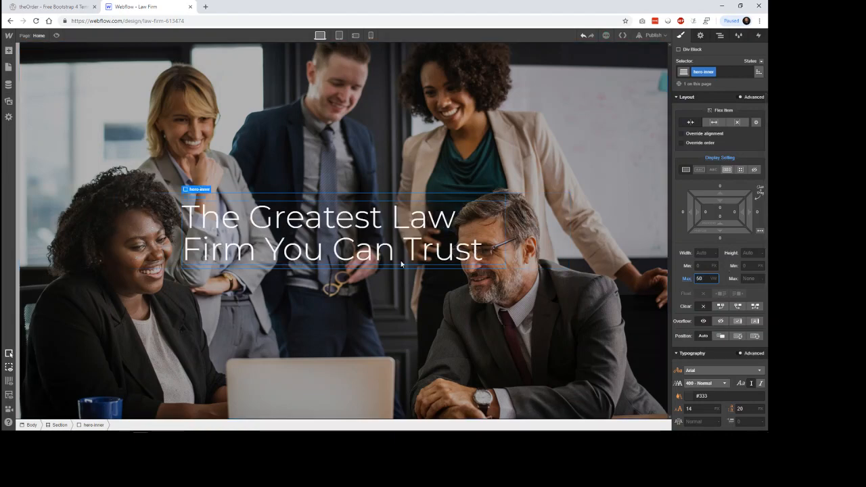
Step: Centre-align the text in the hero-inner block and check the hero in page preview
{"action": "scroll", "coordinate": [701, 342], "scroll_direction": "down", "scroll_amount": 5}
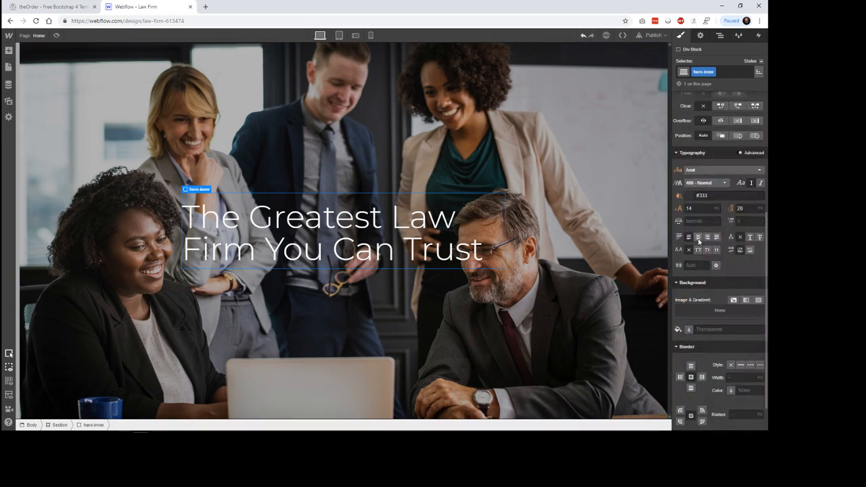
{"action": "left_click", "coordinate": [698, 236]}
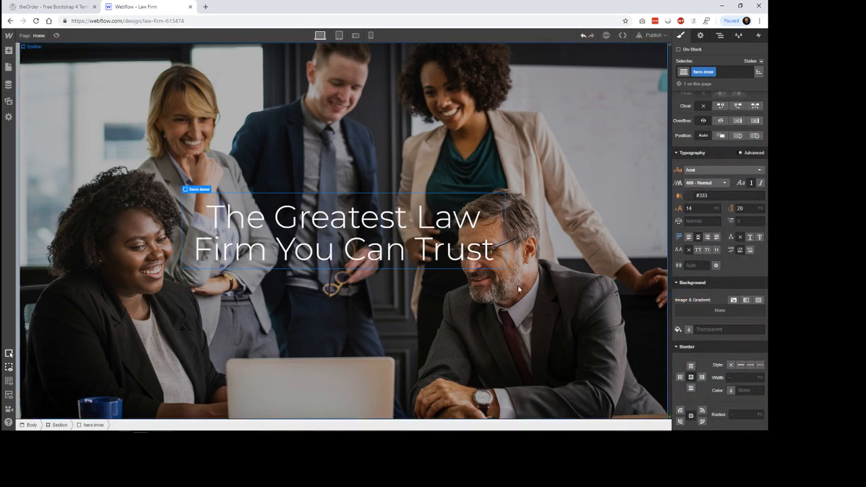
{"action": "left_click", "coordinate": [430, 272]}
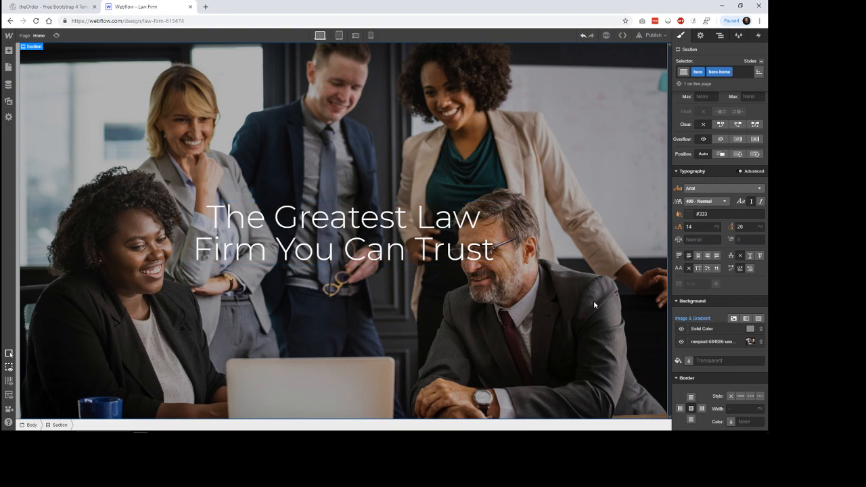
{"action": "left_click", "coordinate": [57, 37]}
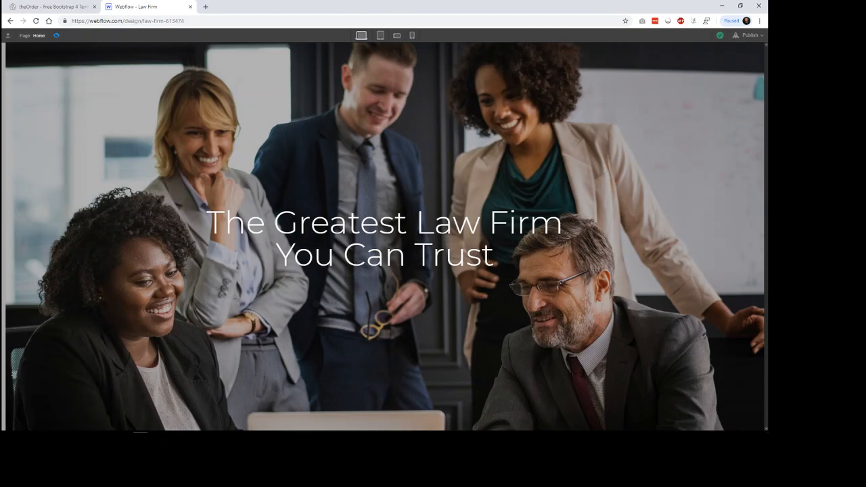
{"action": "left_click", "coordinate": [56, 36]}
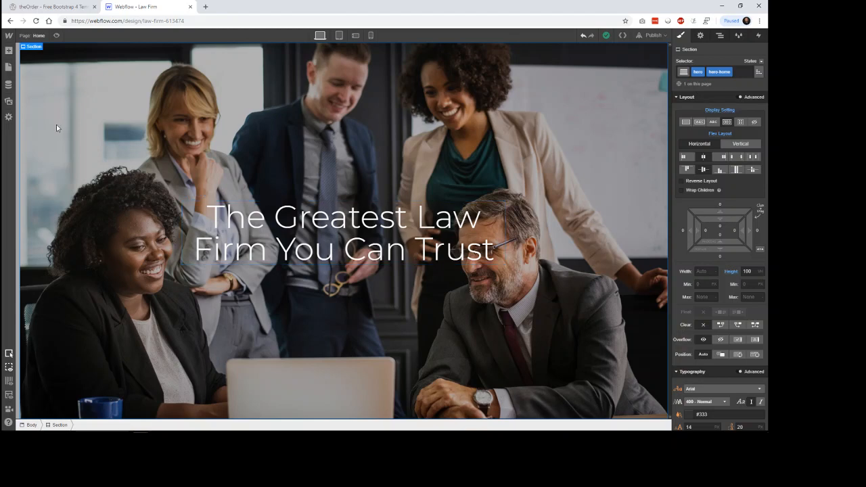
Step: Add a second heading inside hero-inner below the main heading and set its type to H2
{"action": "left_click", "coordinate": [9, 50]}
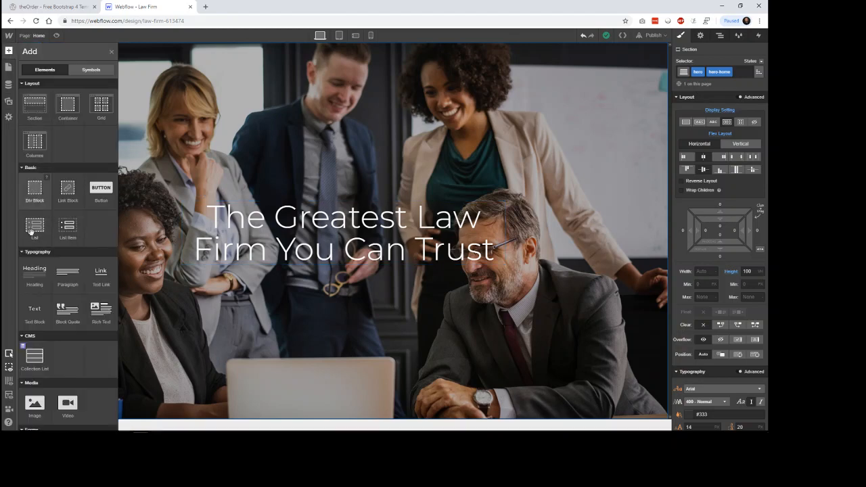
{"action": "left_click_drag", "start_coordinate": [33, 276], "coordinate": [273, 266]}
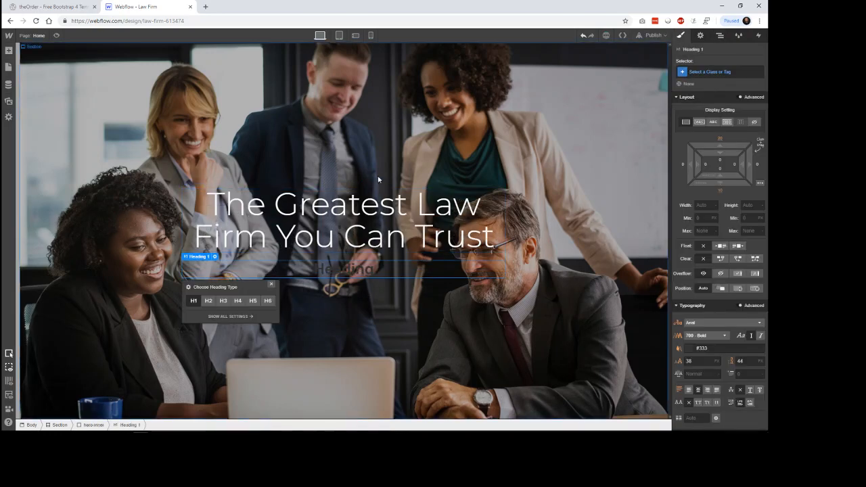
{"action": "left_click", "coordinate": [720, 35]}
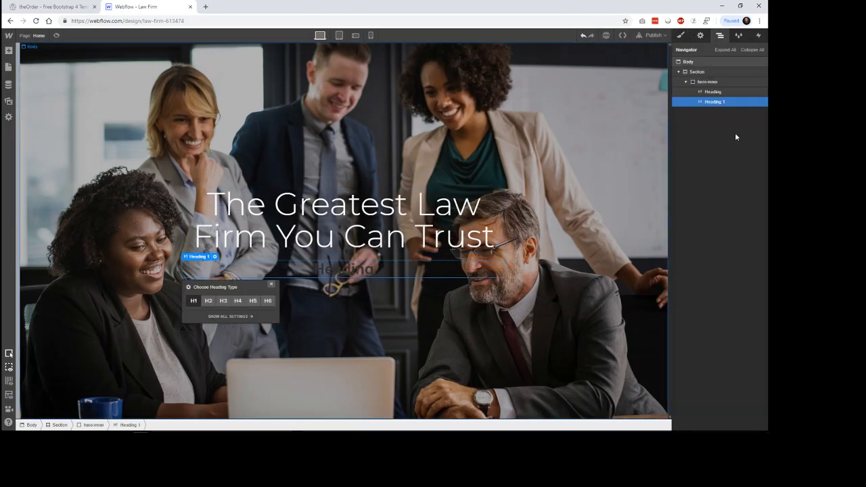
{"action": "left_click", "coordinate": [708, 82]}
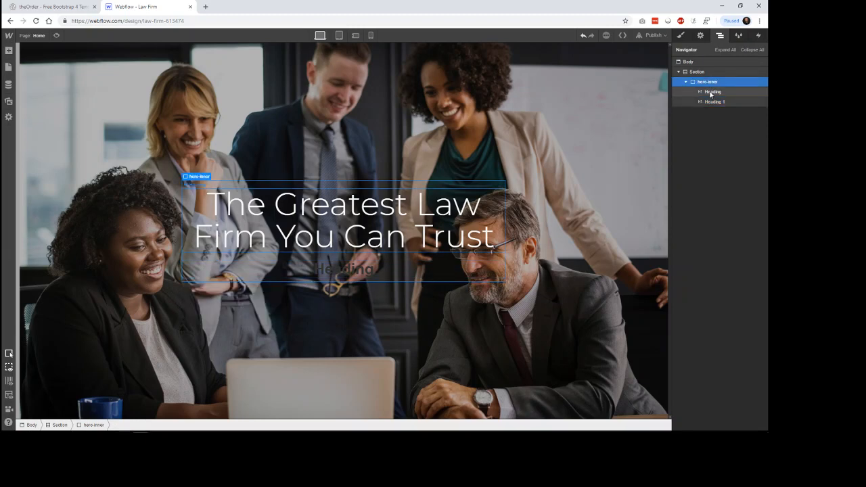
{"action": "left_click", "coordinate": [711, 93]}
{"action": "left_click", "coordinate": [710, 103]}
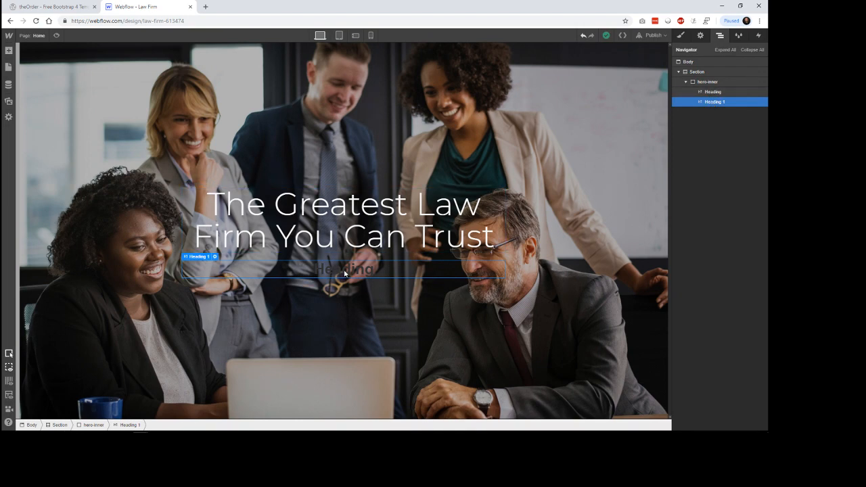
{"action": "left_click", "coordinate": [214, 256]}
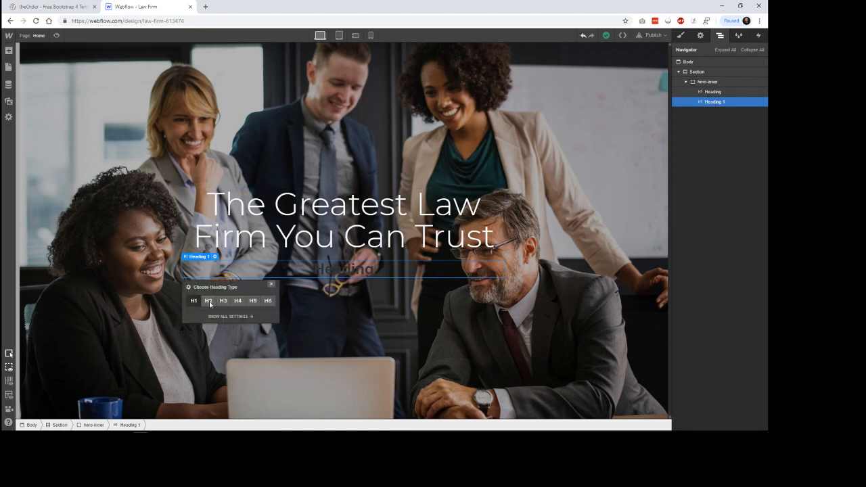
{"action": "left_click", "coordinate": [209, 301]}
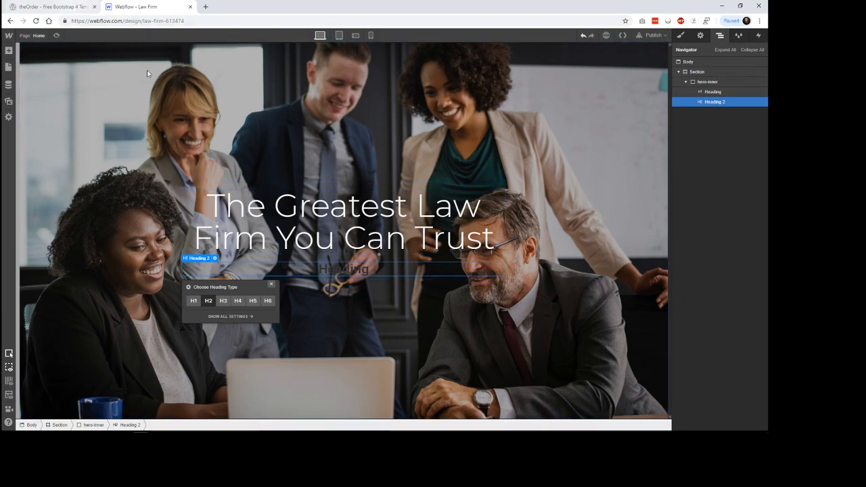
Step: Replace the H2's placeholder text with the subtitle copied from theOrder template and remove the link from the word Colorlib
{"action": "key", "text": "ctrl+Tab"}
{"action": "left_click_drag", "start_coordinate": [512, 242], "coordinate": [231, 222]}
{"action": "key", "text": "ctrl+c"}
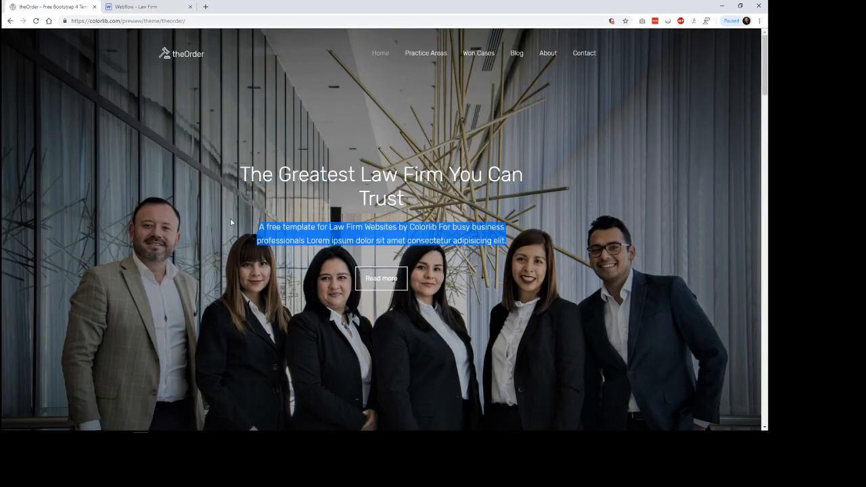
{"action": "left_click", "coordinate": [139, 7]}
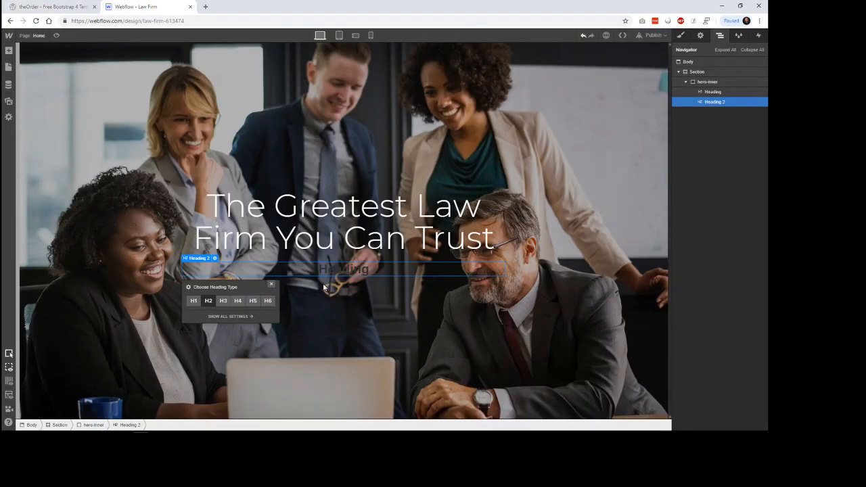
{"action": "key", "text": "Return"}
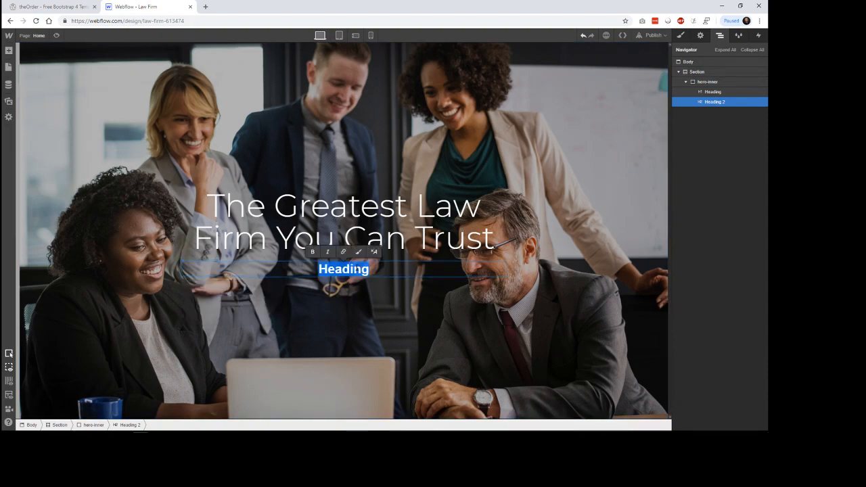
{"action": "key", "text": "ctrl+v"}
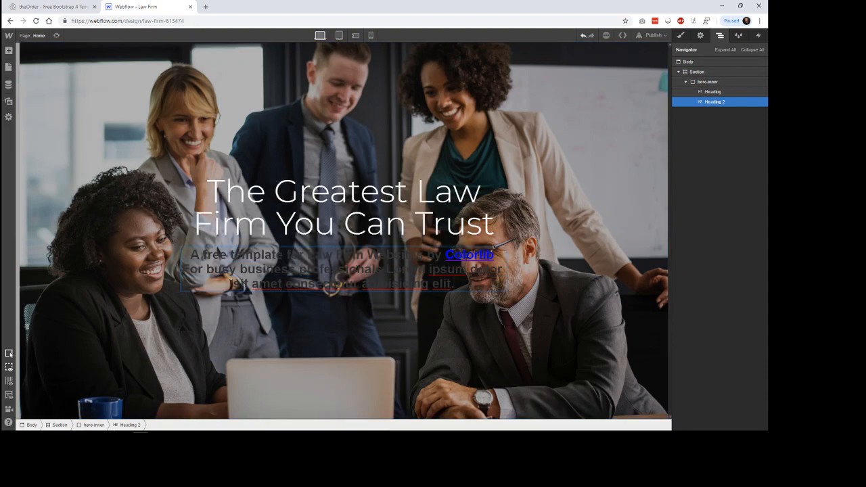
{"action": "double_click", "coordinate": [466, 255]}
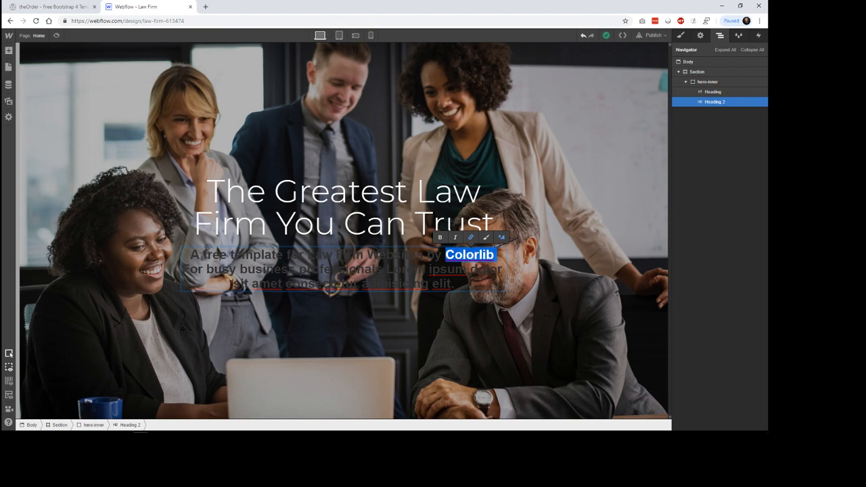
{"action": "left_click", "coordinate": [506, 255]}
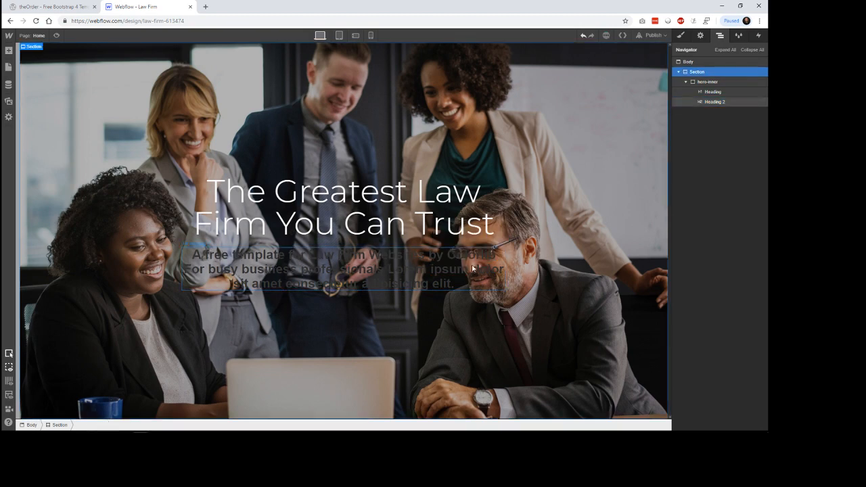
Step: Set the H2 subtitle's text colour to #f9f9f9
{"action": "left_click", "coordinate": [437, 286]}
{"action": "left_click", "coordinate": [682, 35]}
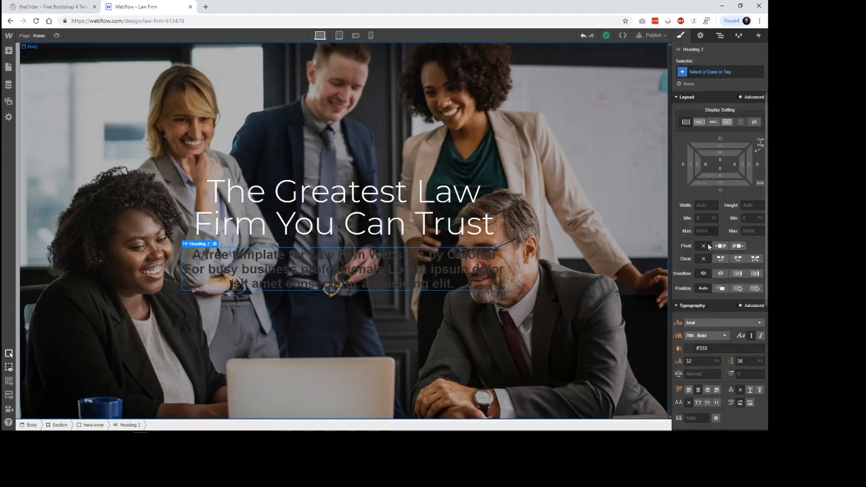
{"action": "scroll", "coordinate": [716, 313], "scroll_direction": "down", "scroll_amount": 3}
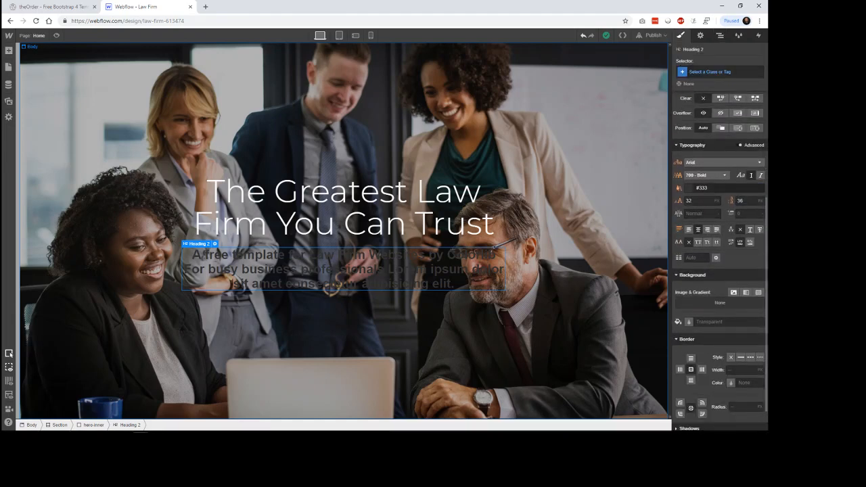
{"action": "left_click", "coordinate": [711, 189]}
{"action": "type", "text": "#"}
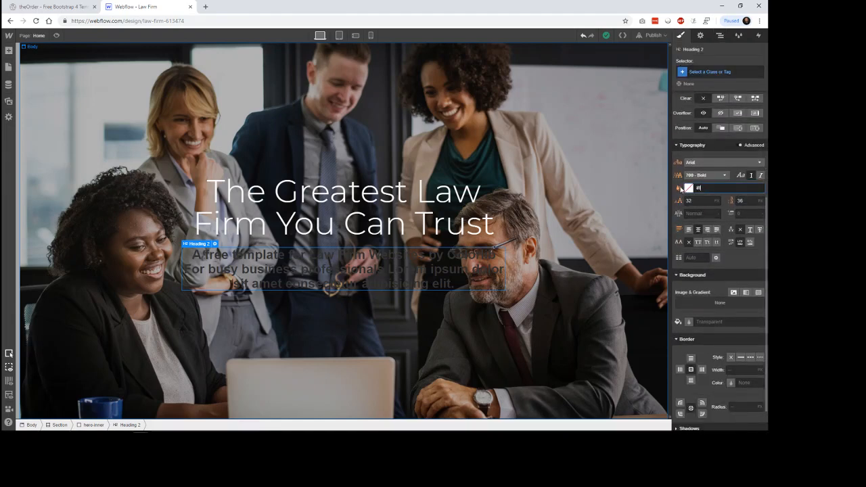
{"action": "type", "text": "f9f9f9"}
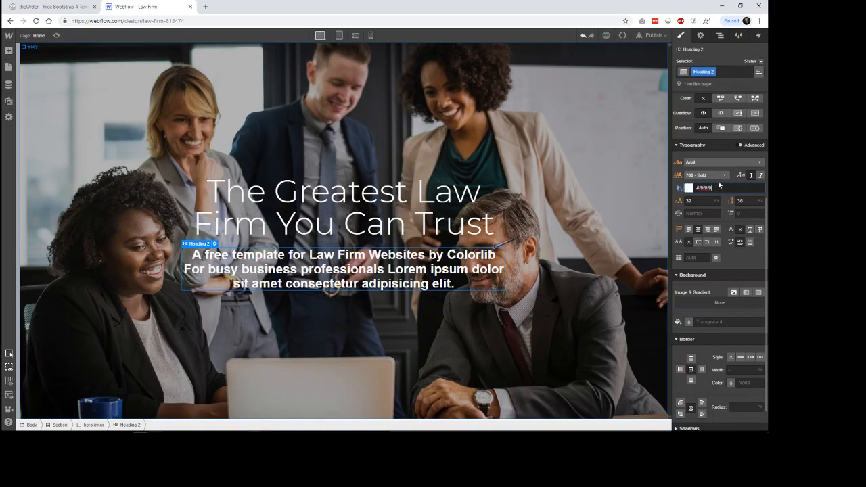
Step: Set the H2 subtitle's font to Montserrat with weight 200 - Extra Light
{"action": "left_click", "coordinate": [715, 175]}
{"action": "left_click", "coordinate": [717, 163]}
{"action": "scroll", "coordinate": [710, 229], "scroll_direction": "down", "scroll_amount": 1}
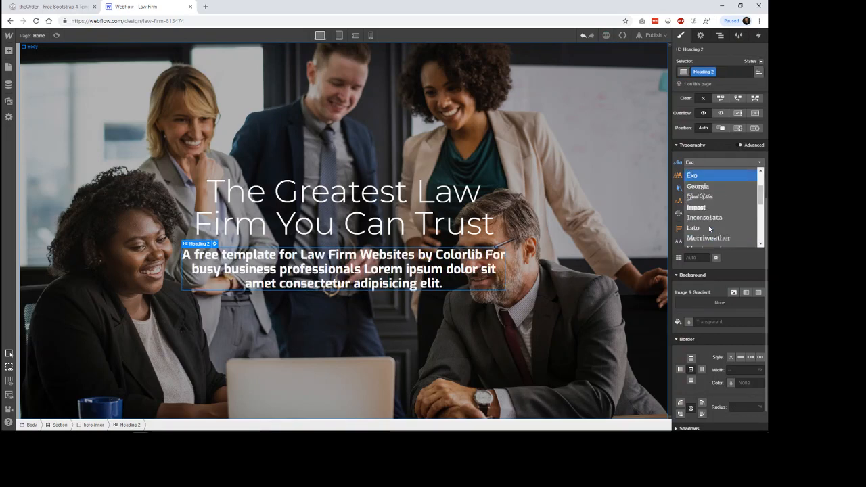
{"action": "scroll", "coordinate": [709, 228], "scroll_direction": "down", "scroll_amount": 2}
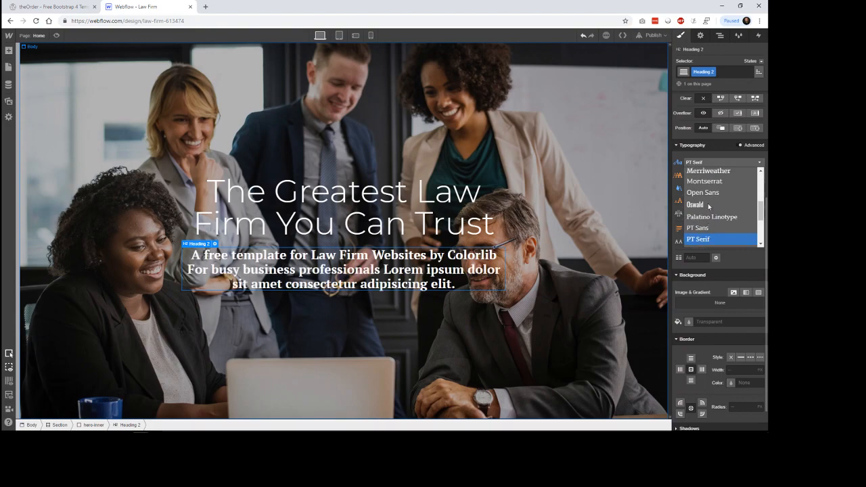
{"action": "scroll", "coordinate": [709, 206], "scroll_direction": "up", "scroll_amount": 1}
{"action": "left_click", "coordinate": [708, 215]}
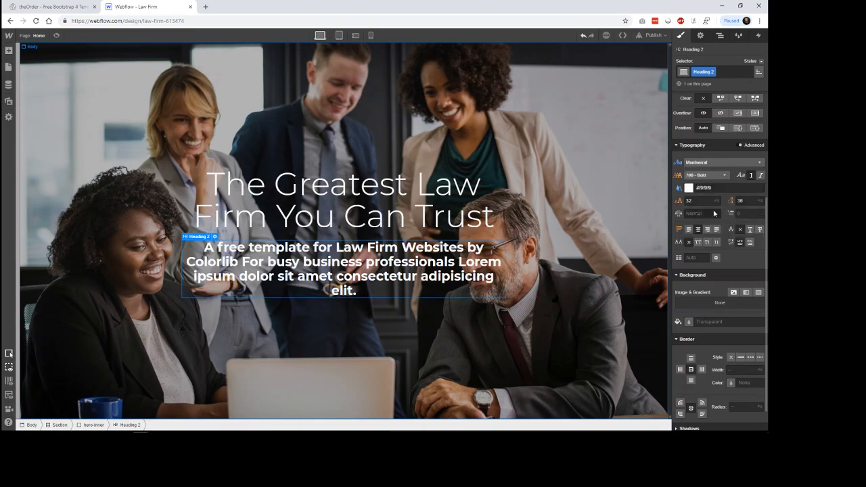
{"action": "left_click", "coordinate": [721, 176]}
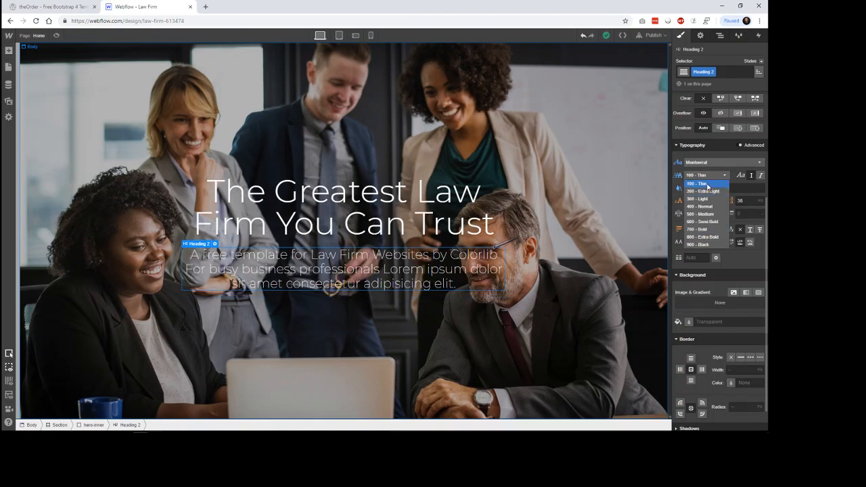
{"action": "left_click", "coordinate": [708, 184]}
{"action": "left_click", "coordinate": [706, 175]}
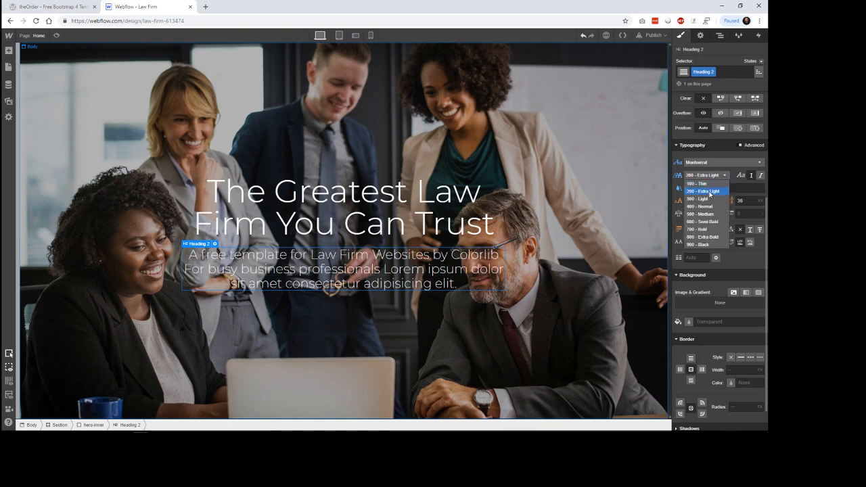
{"action": "left_click", "coordinate": [709, 192]}
Step: Set the H2 subtitle's font size to 24 px and line height to 32 px, and compare it with theOrder template
{"action": "left_click", "coordinate": [677, 202]}
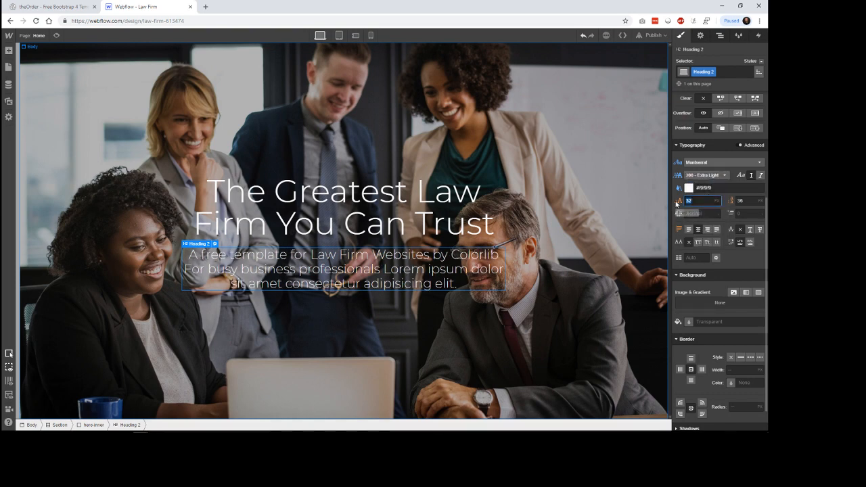
{"action": "type", "text": "24"}
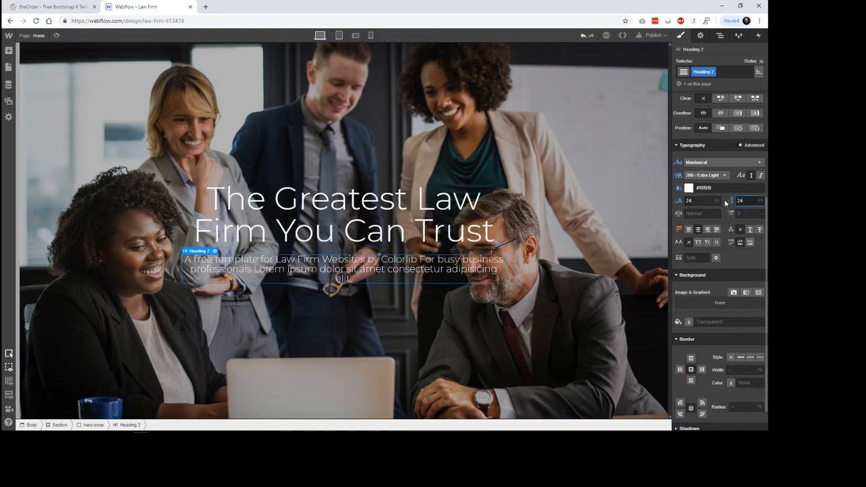
{"action": "left_click_drag", "start_coordinate": [743, 201], "coordinate": [736, 204]}
{"action": "type", "text": "32"}
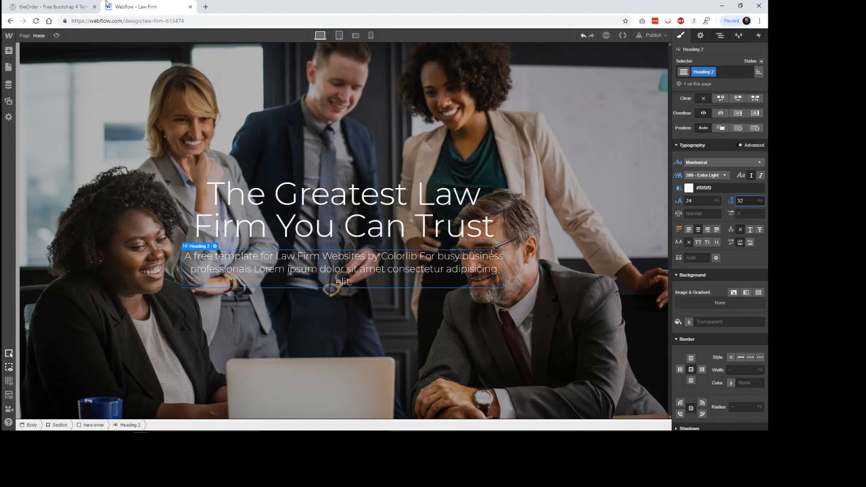
{"action": "key", "text": "ctrl+Tab"}
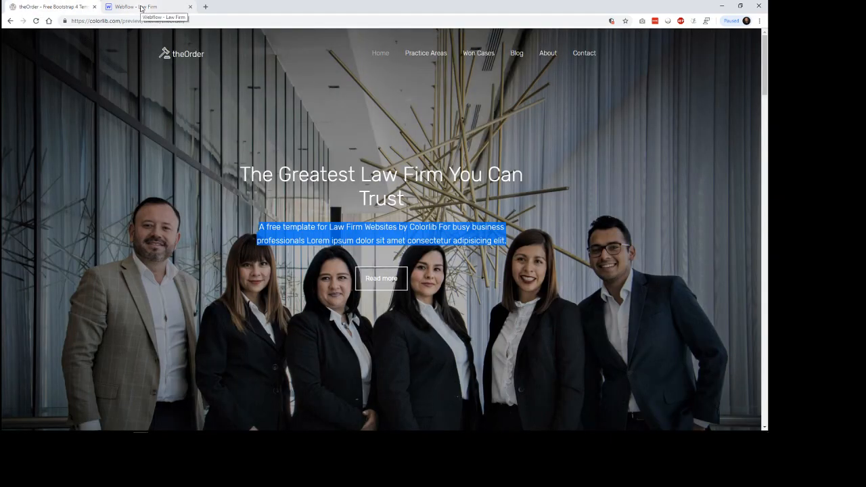
Step: Return to the Webflow Designer and try extra padding on the H2 subtitle, on its right side alone and on all four sides, reverting both
{"action": "left_click", "coordinate": [140, 8]}
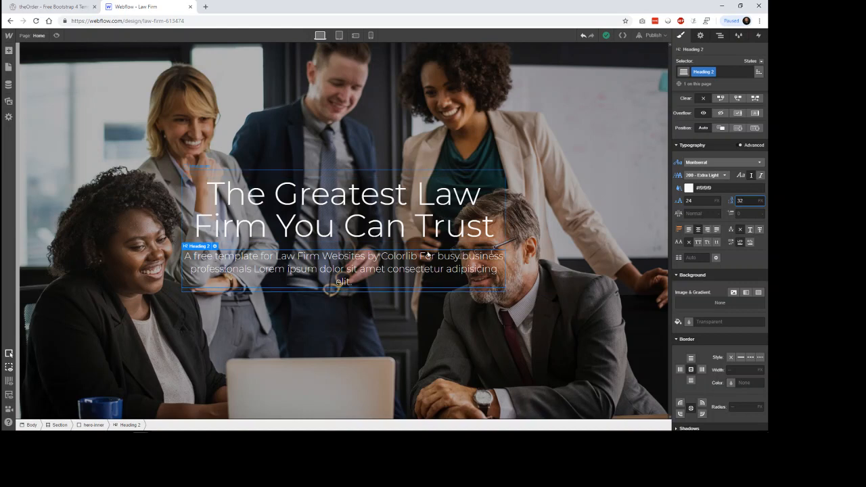
{"action": "scroll", "coordinate": [732, 264], "scroll_direction": "up", "scroll_amount": 3}
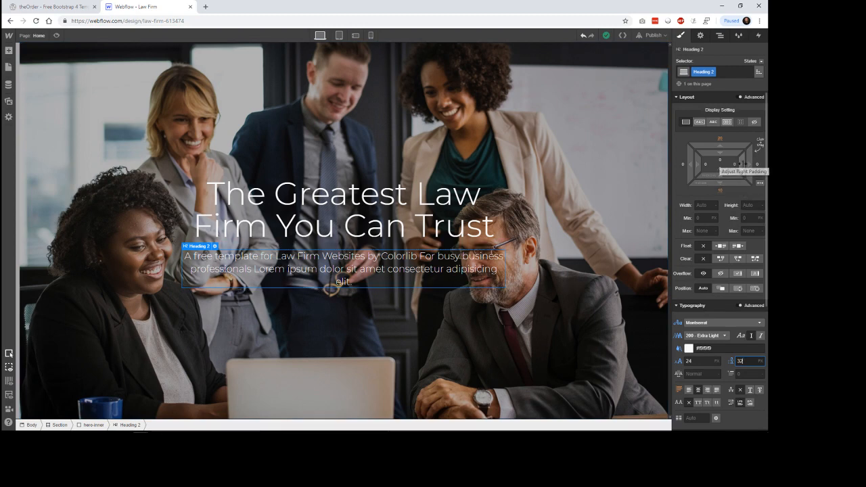
{"action": "left_click_drag", "start_coordinate": [742, 164], "coordinate": [720, 165]}
{"action": "key", "text": "ctrl+z"}
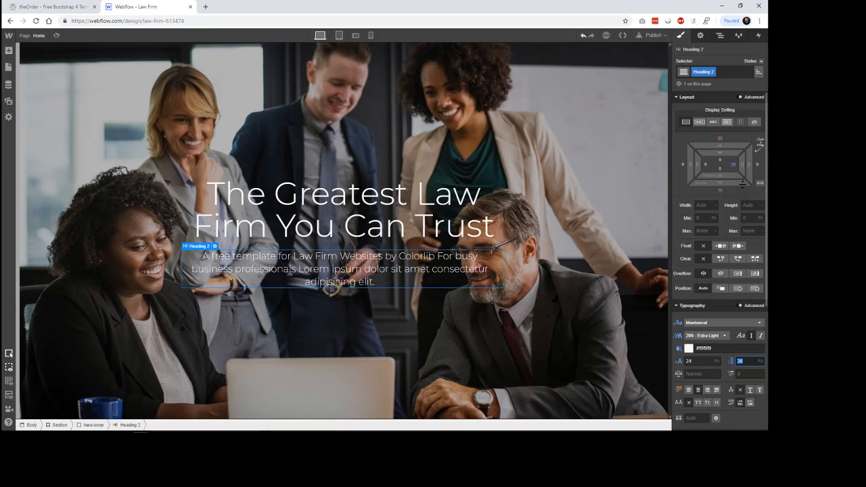
{"action": "type", "text": "36"}
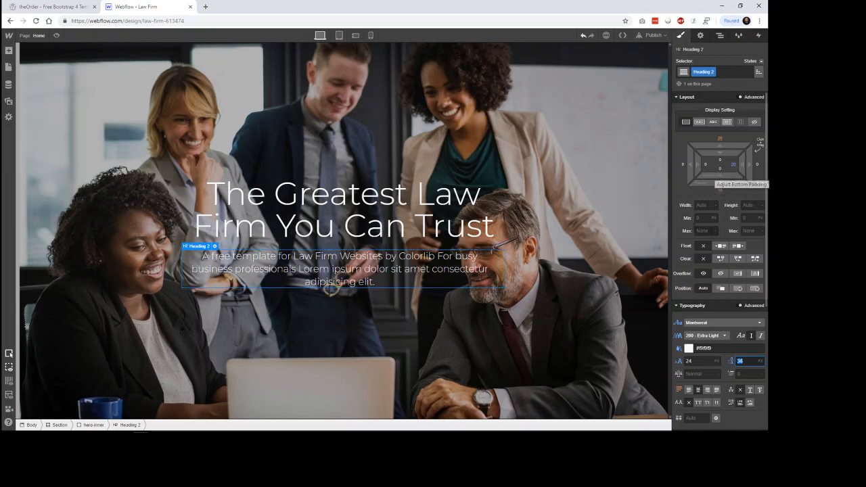
{"action": "left_click", "coordinate": [634, 214]}
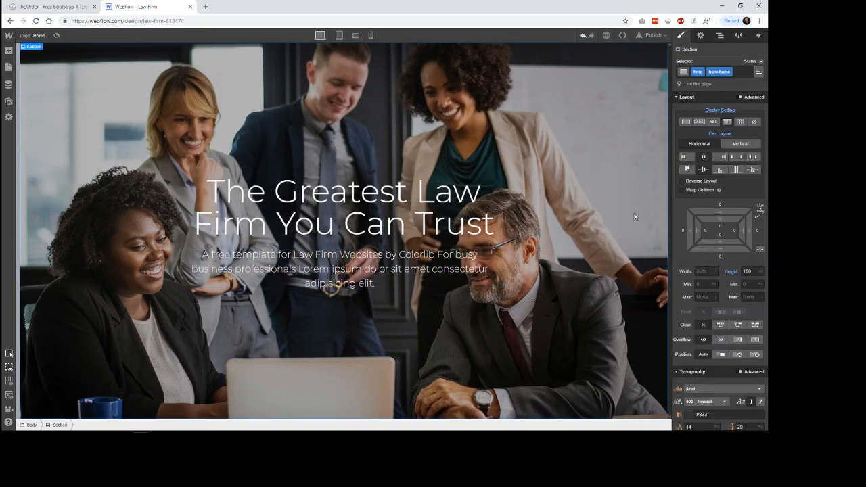
{"action": "left_click", "coordinate": [465, 258]}
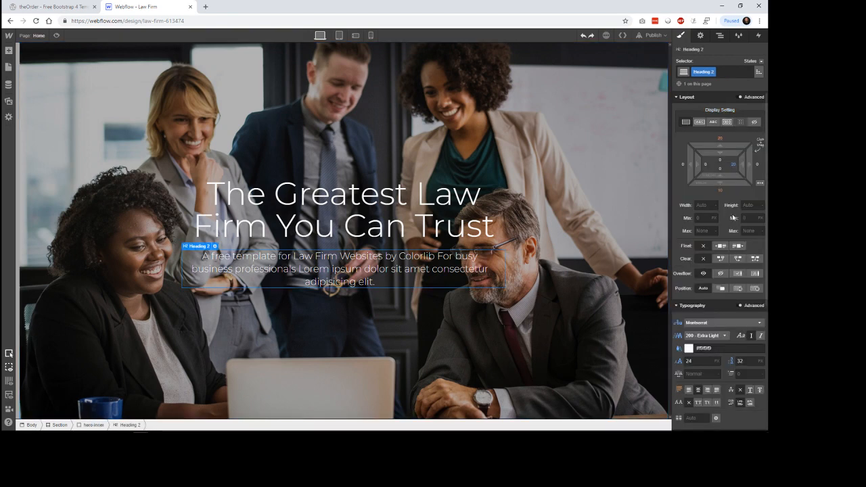
{"action": "left_click", "coordinate": [735, 166]}
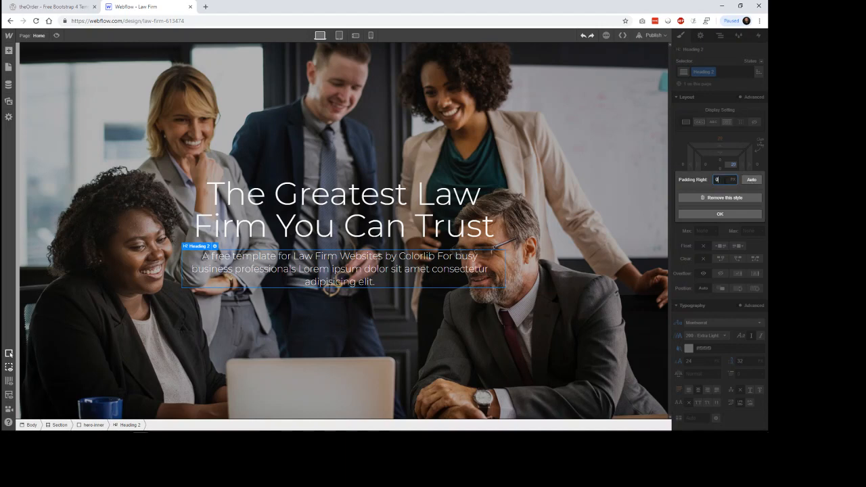
{"action": "left_click", "coordinate": [721, 197]}
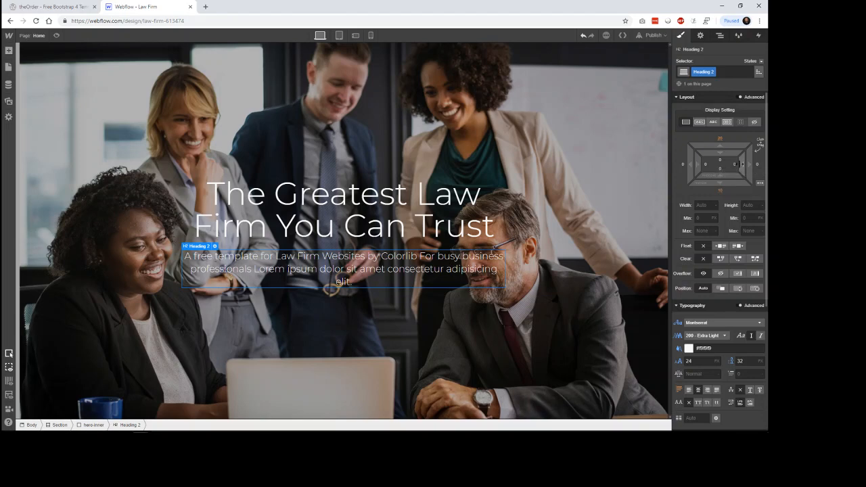
{"action": "left_click_drag", "start_coordinate": [742, 165], "coordinate": [674, 164]}
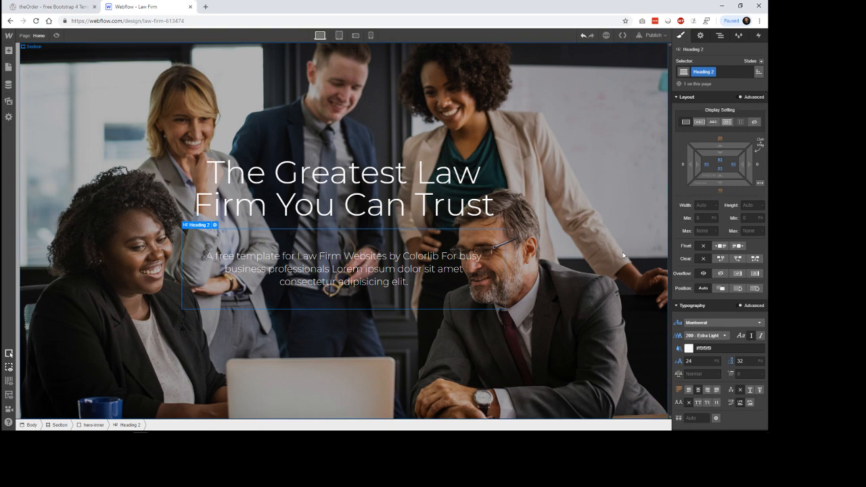
{"action": "key", "text": "ctrl+z"}
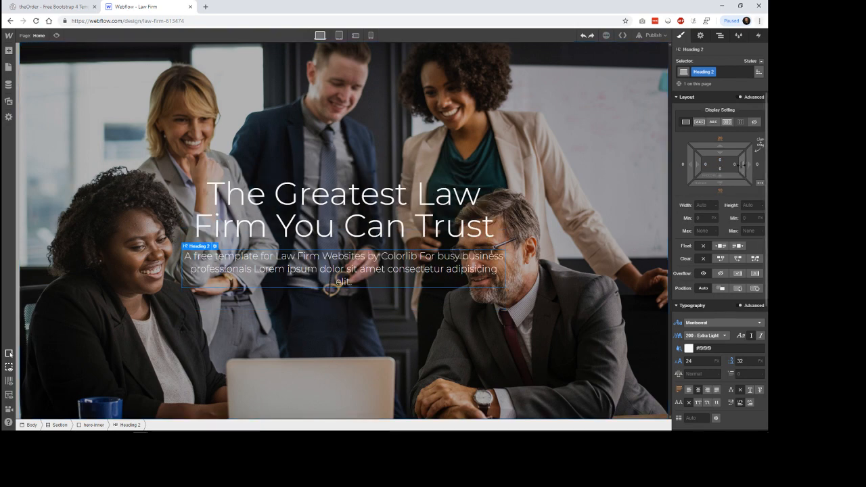
Step: Set equal padding of about 40 px on the H2 subtitle's left and right sides
{"action": "left_click_drag", "start_coordinate": [742, 165], "coordinate": [706, 164]}
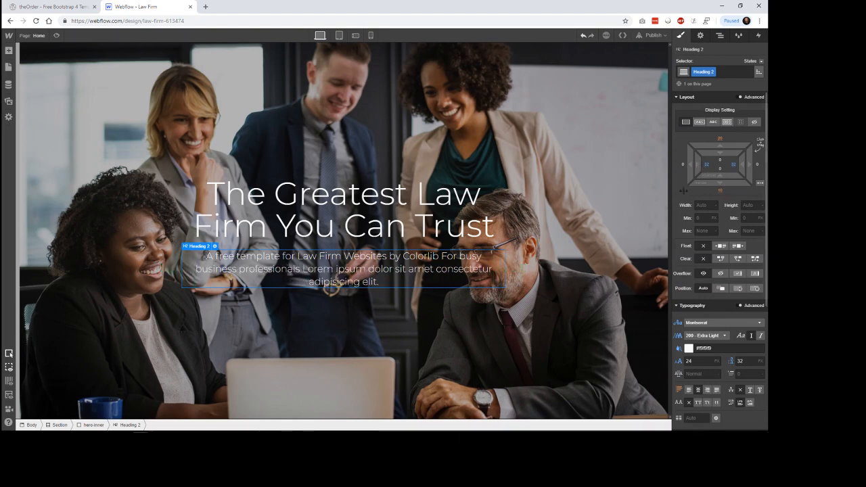
{"action": "left_click", "coordinate": [586, 245]}
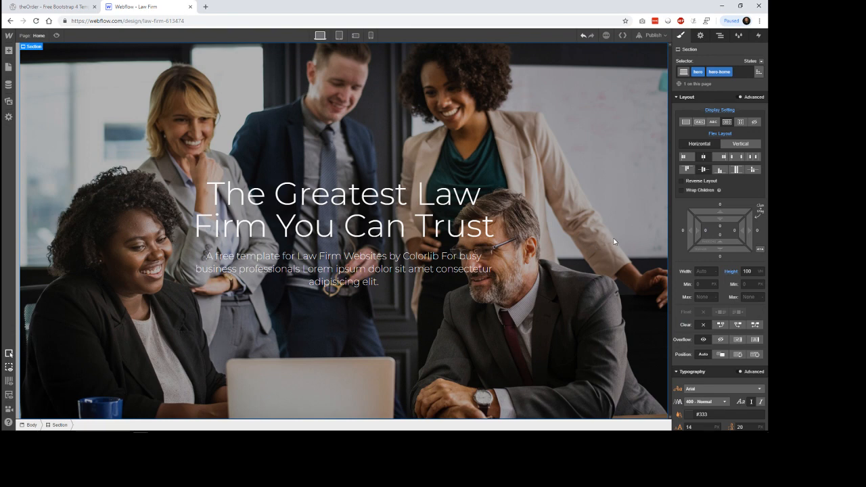
{"action": "left_click", "coordinate": [469, 270]}
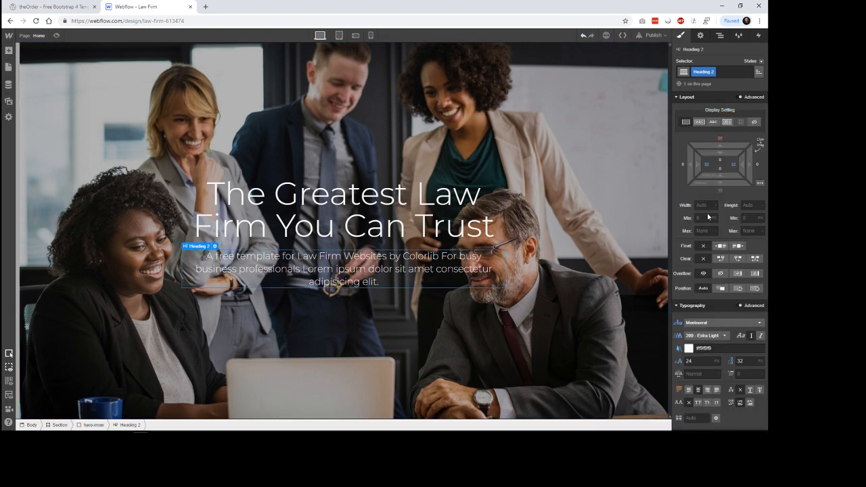
{"action": "left_click_drag", "start_coordinate": [732, 166], "coordinate": [727, 165]}
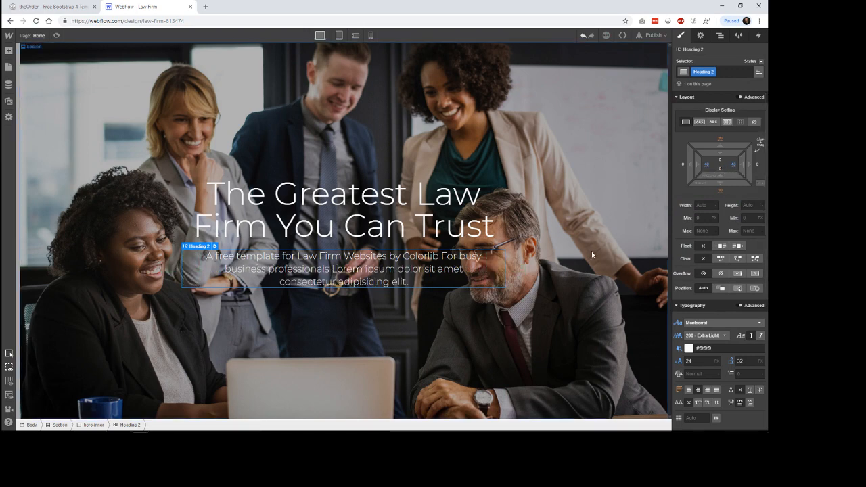
{"action": "left_click", "coordinate": [582, 250]}
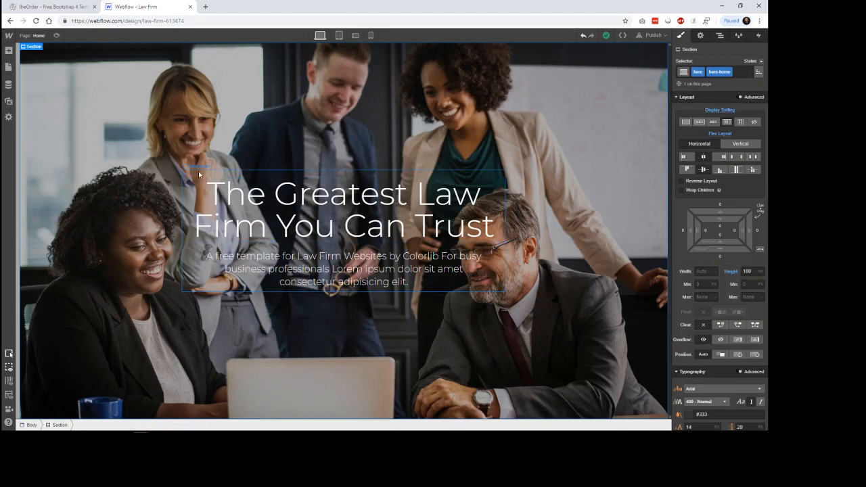
Step: Check the Read more button in theOrder template and add a Button element below the H2 subtitle inside hero-inner
{"action": "left_click", "coordinate": [54, 7]}
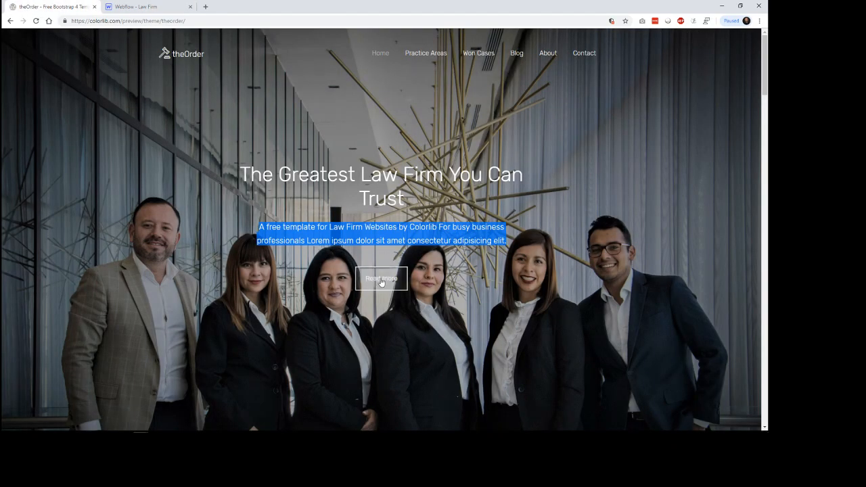
{"action": "left_click", "coordinate": [148, 8]}
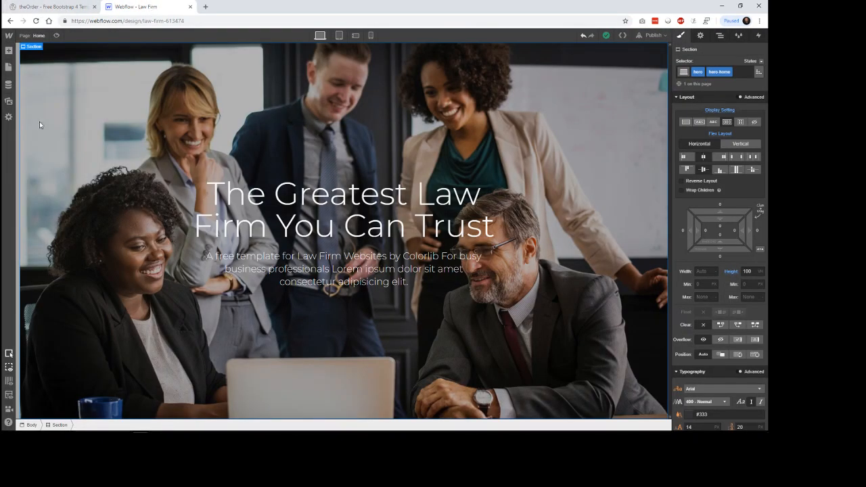
{"action": "left_click", "coordinate": [9, 51]}
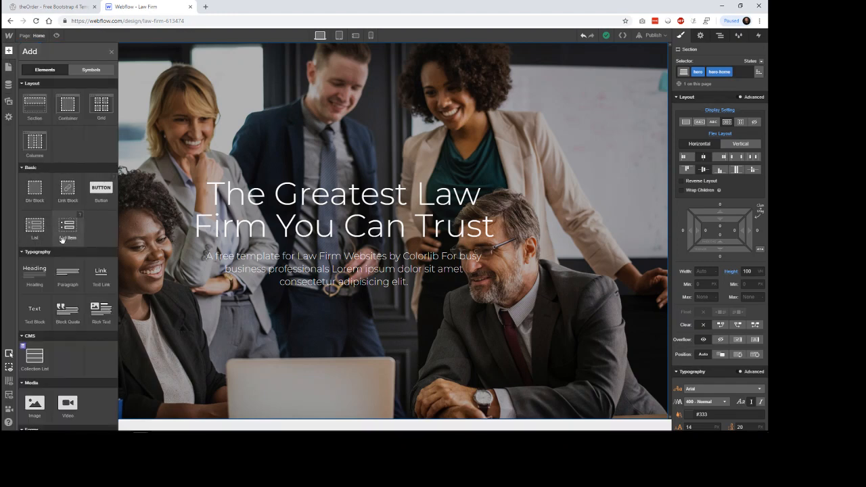
{"action": "left_click_drag", "start_coordinate": [101, 191], "coordinate": [342, 298]}
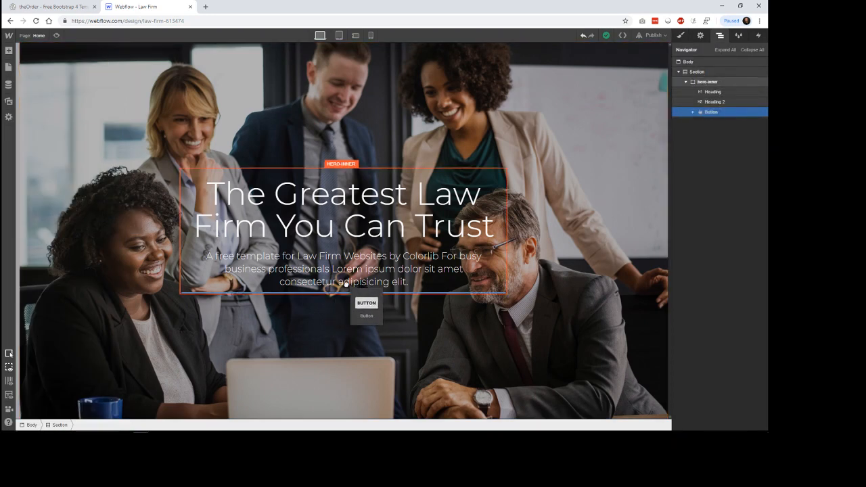
{"action": "left_click_drag", "start_coordinate": [346, 285], "coordinate": [351, 286]}
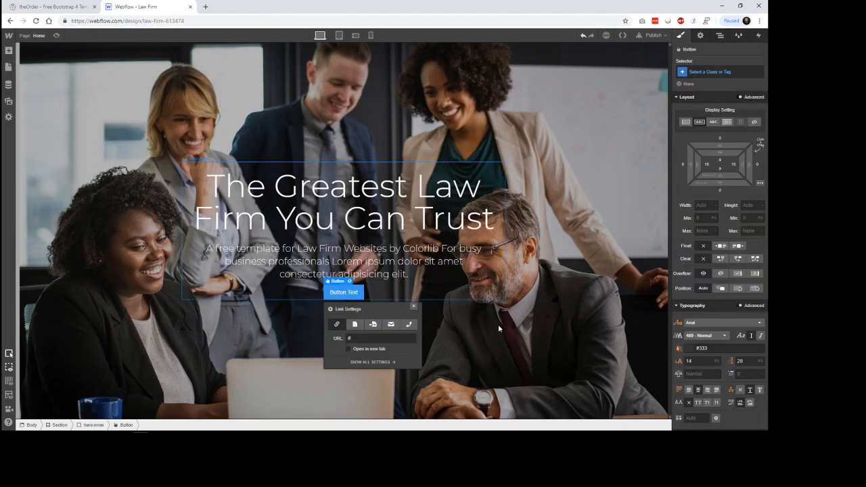
{"action": "left_click", "coordinate": [312, 334]}
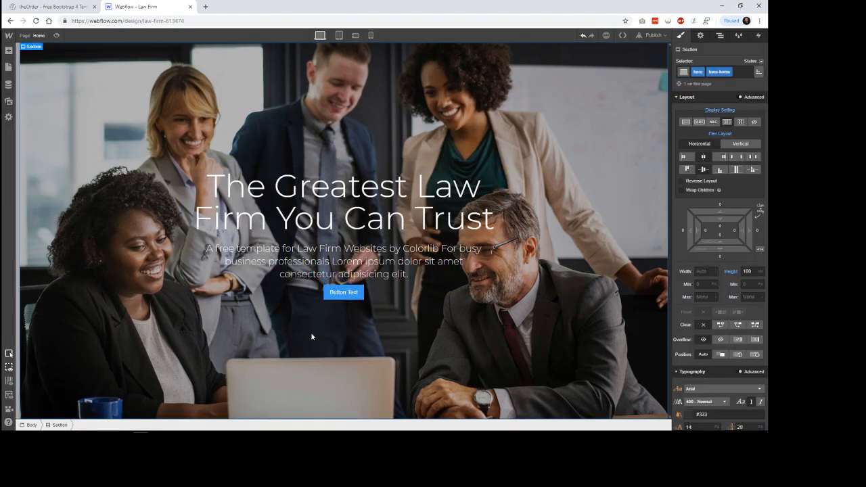
Step: Examine the new button's link URL setting and the ID in the hero section's element settings
{"action": "left_click", "coordinate": [352, 297]}
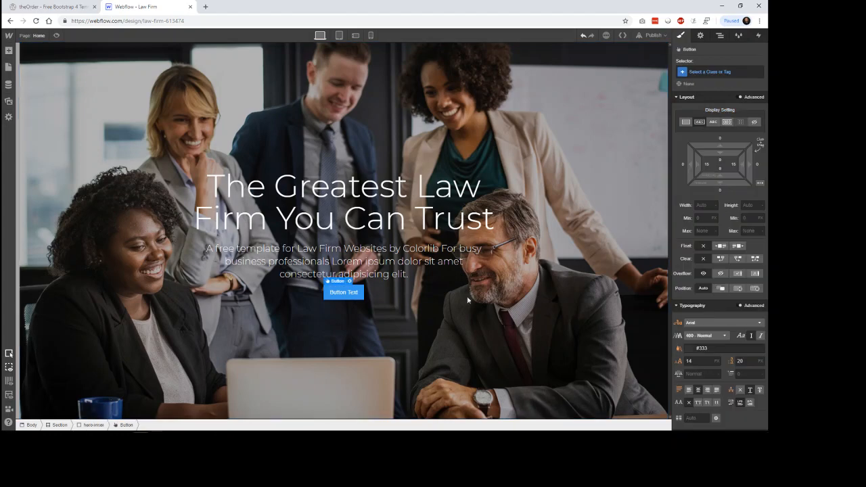
{"action": "left_click", "coordinate": [349, 281]}
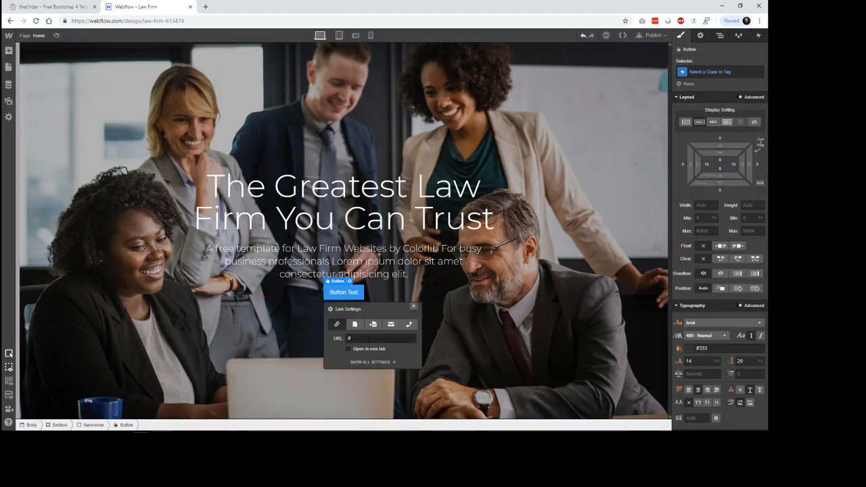
{"action": "double_click", "coordinate": [354, 339]}
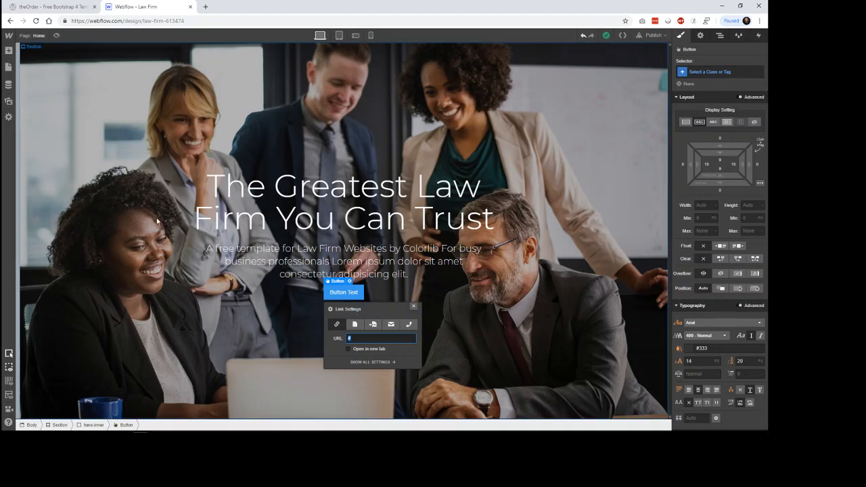
{"action": "left_click", "coordinate": [149, 279]}
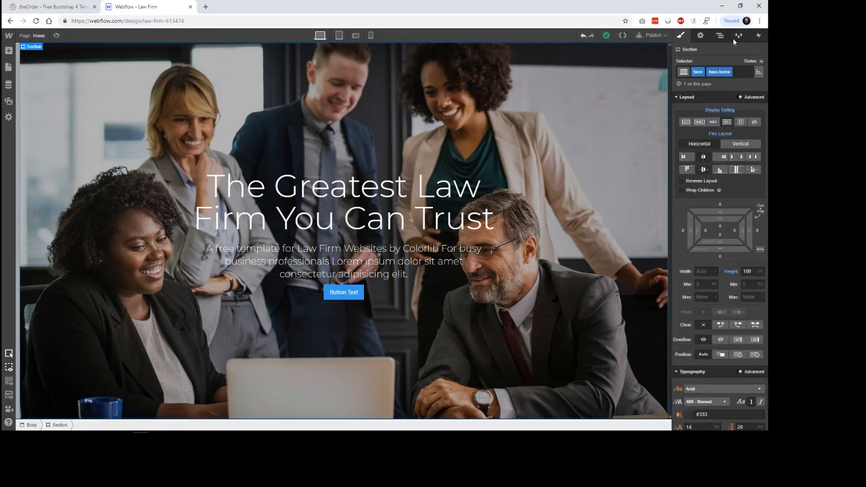
{"action": "left_click", "coordinate": [701, 36]}
{"action": "double_click", "coordinate": [694, 65]}
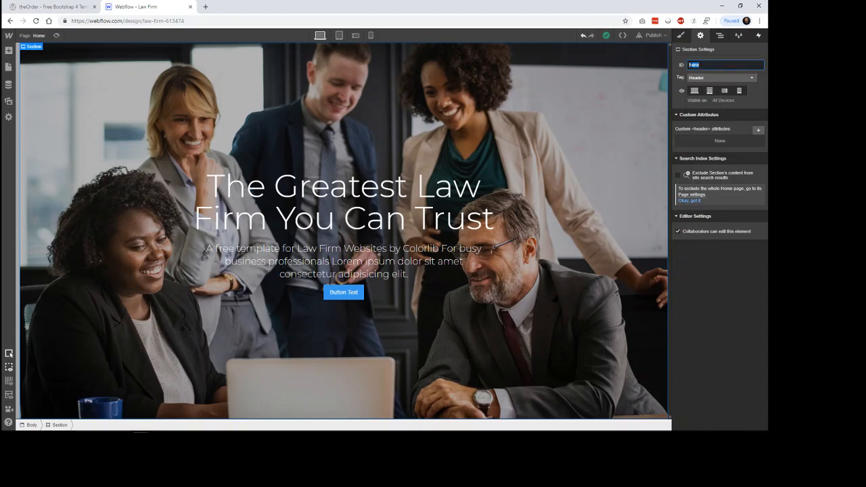
{"action": "left_click", "coordinate": [681, 35]}
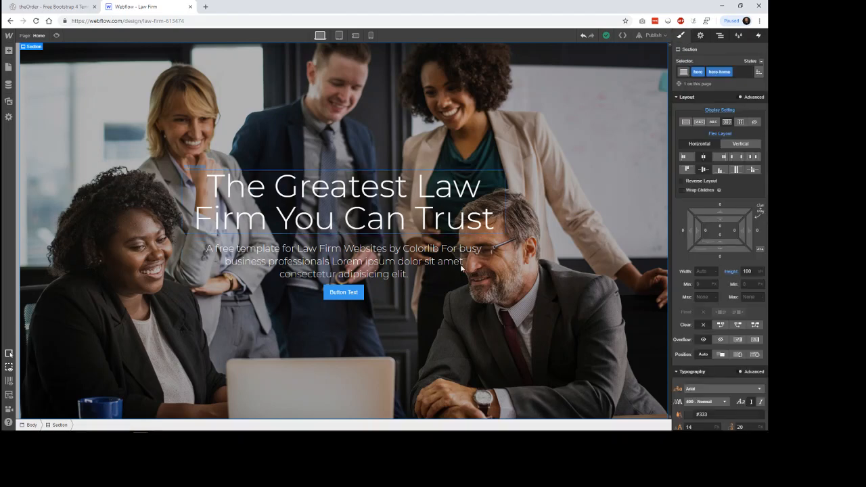
Step: Examine the page choices of the button's Page link type and switch the link back to the URL type
{"action": "left_click", "coordinate": [359, 298]}
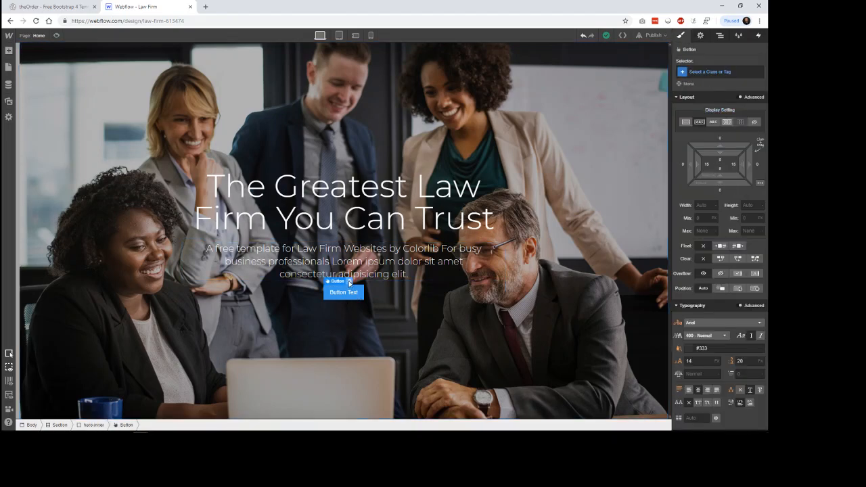
{"action": "left_click", "coordinate": [350, 281]}
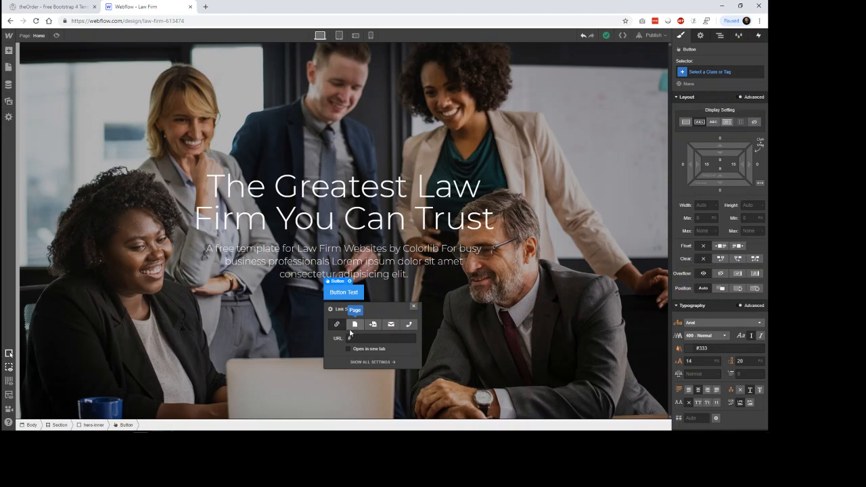
{"action": "left_click", "coordinate": [369, 339]}
{"action": "left_click", "coordinate": [355, 324]}
{"action": "left_click", "coordinate": [373, 339]}
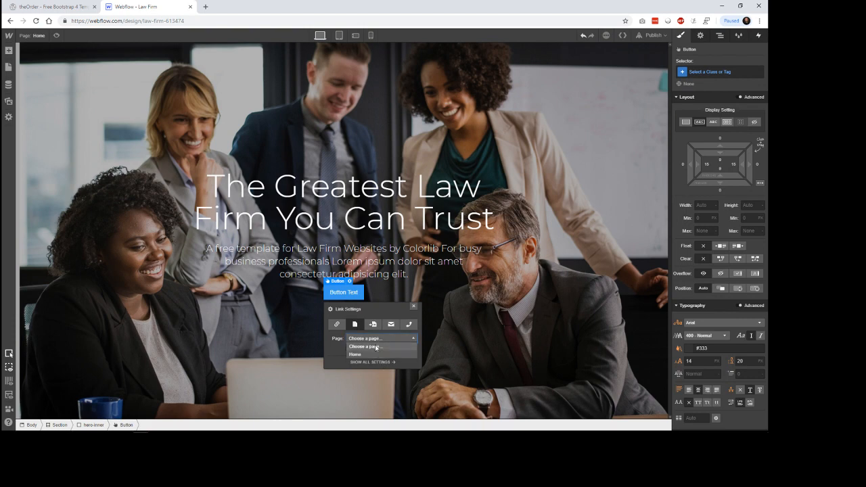
{"action": "left_click", "coordinate": [372, 341]}
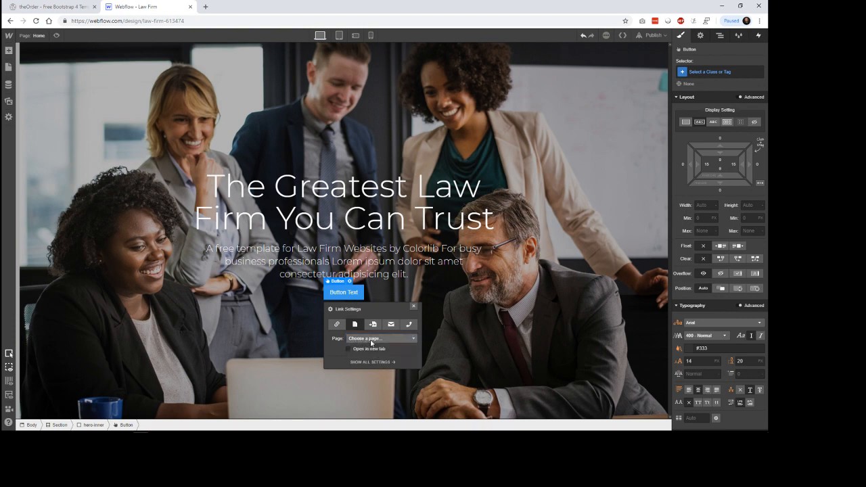
{"action": "left_click", "coordinate": [336, 324]}
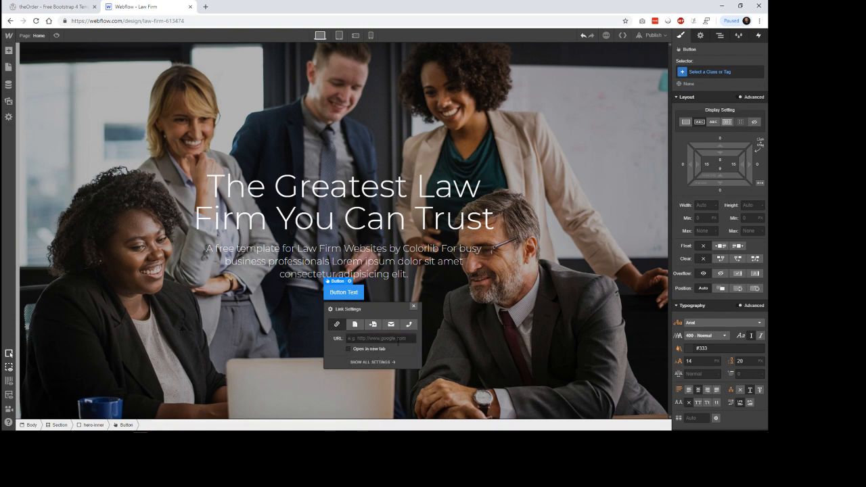
{"action": "left_click", "coordinate": [350, 282]}
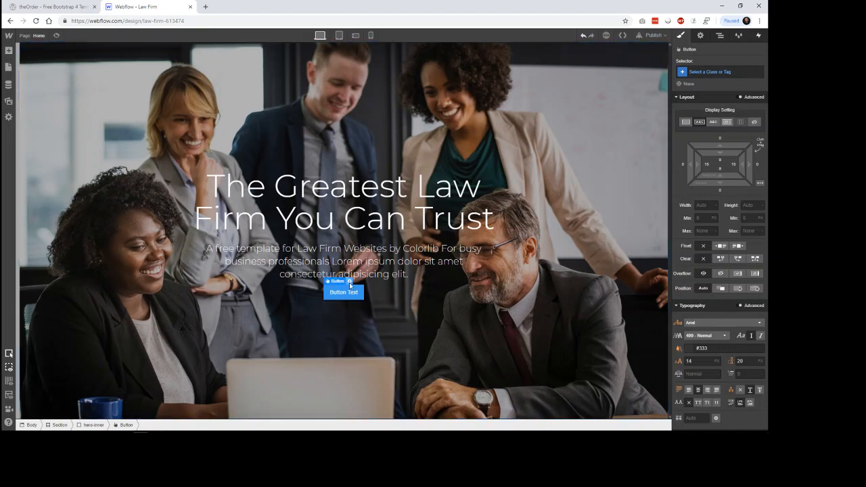
{"action": "left_click", "coordinate": [349, 281]}
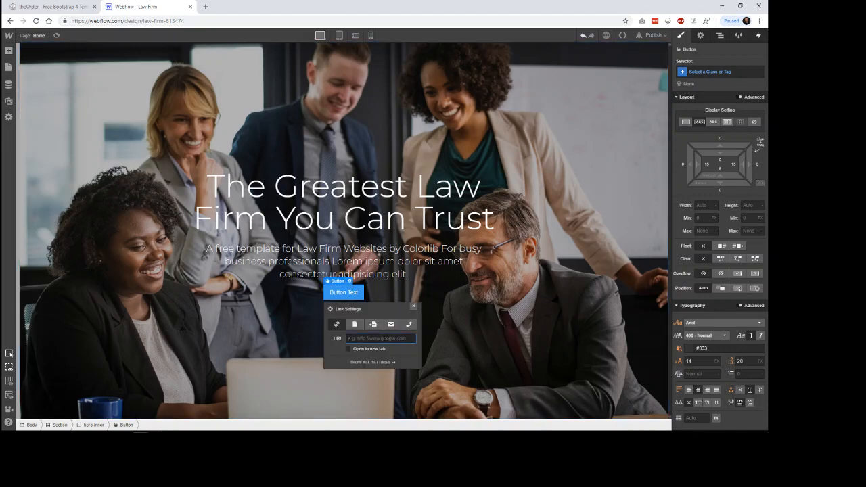
{"action": "left_click", "coordinate": [444, 345]}
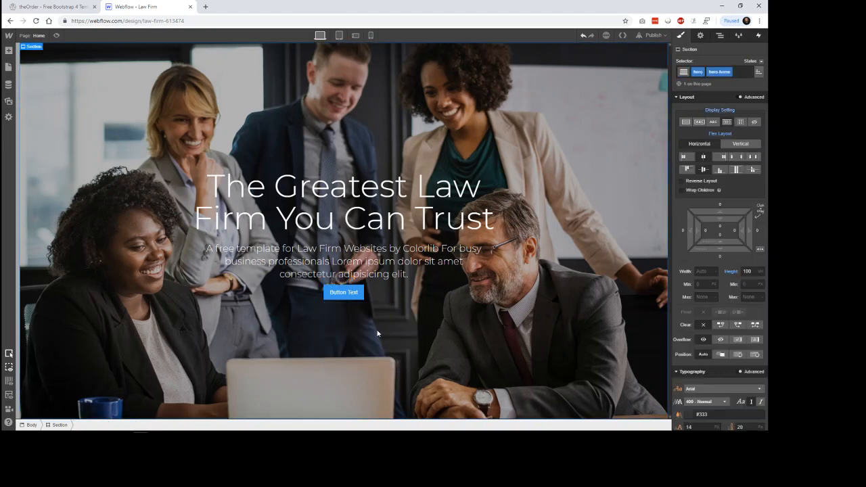
Step: Change the hero button's text to "Read more"
{"action": "left_click", "coordinate": [344, 292]}
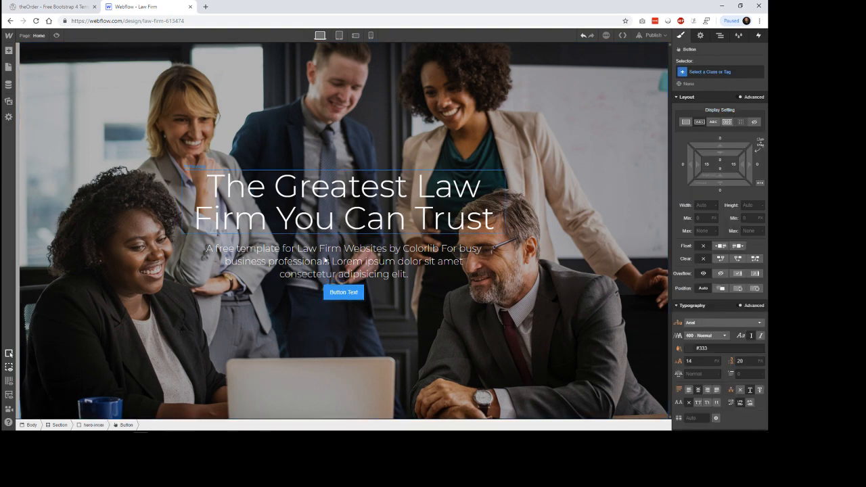
{"action": "double_click", "coordinate": [347, 291]}
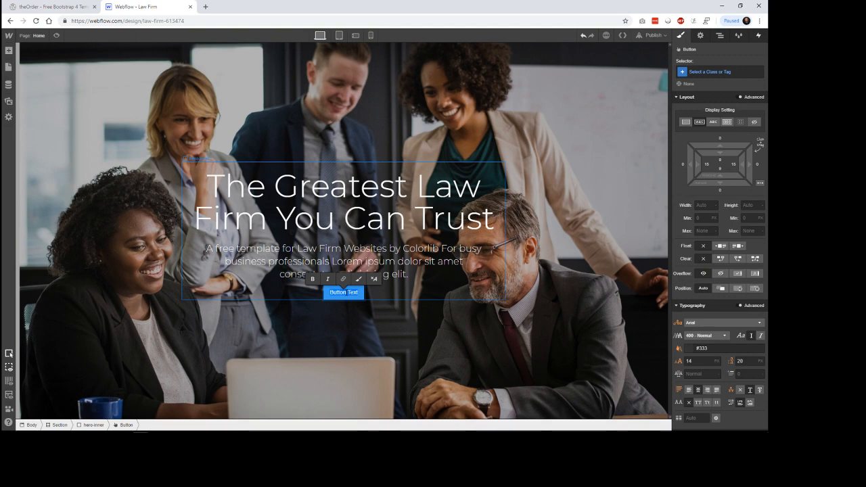
{"action": "type", "text": "Read More!"}
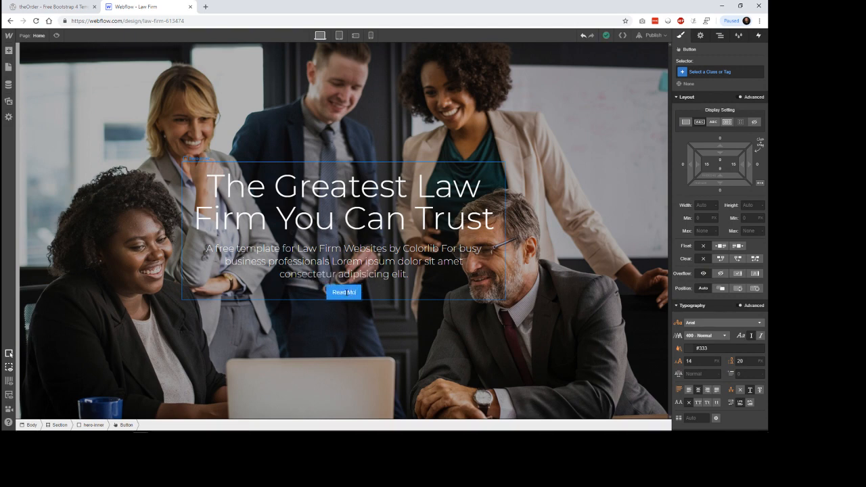
{"action": "left_click", "coordinate": [54, 6]}
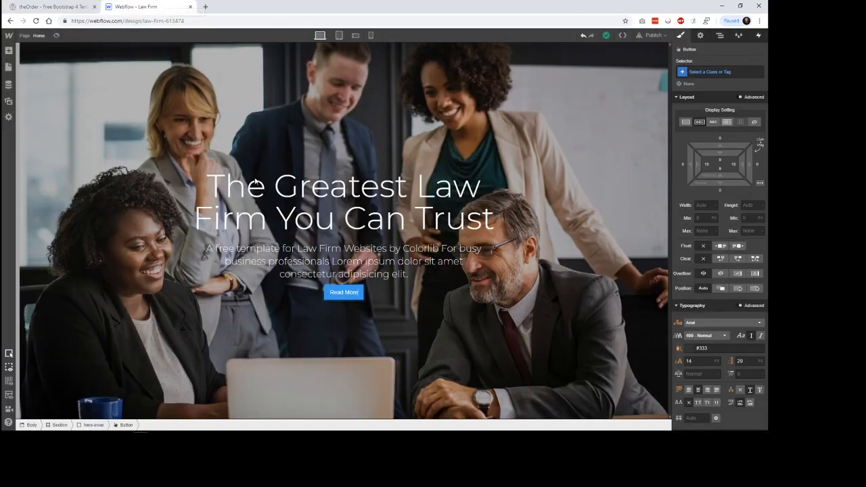
{"action": "left_click", "coordinate": [158, 6]}
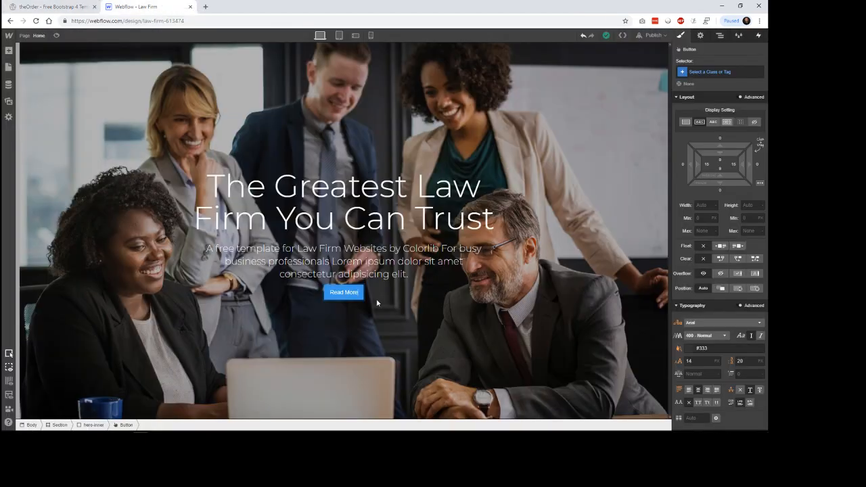
{"action": "key", "text": "BackSpace"}
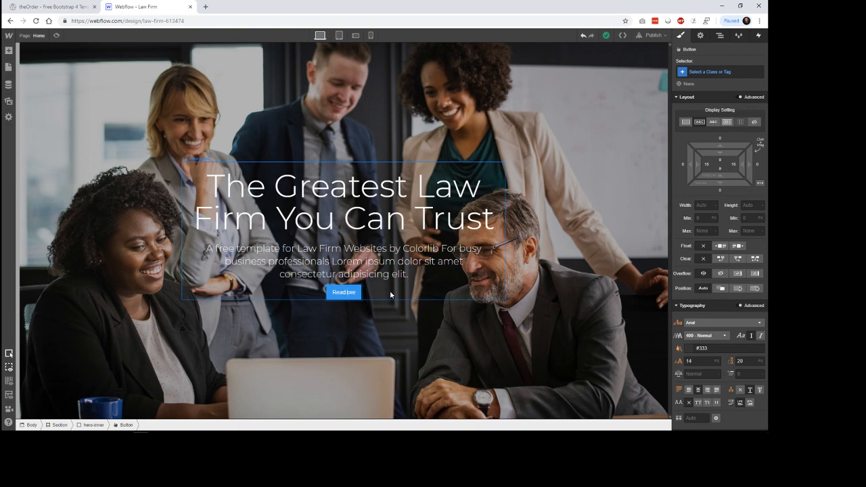
{"action": "type", "text": "m"}
{"action": "left_click", "coordinate": [377, 306]}
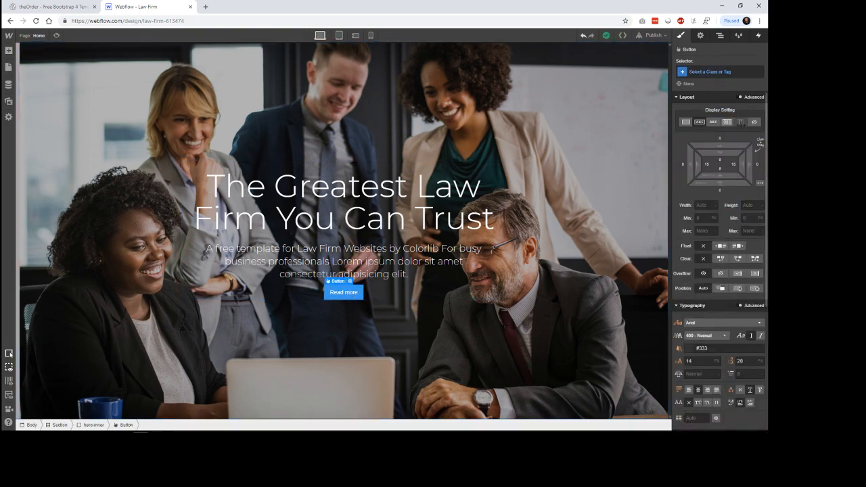
Step: Give the Read more button the class button plus the combo class ghost-button
{"action": "left_click", "coordinate": [728, 72]}
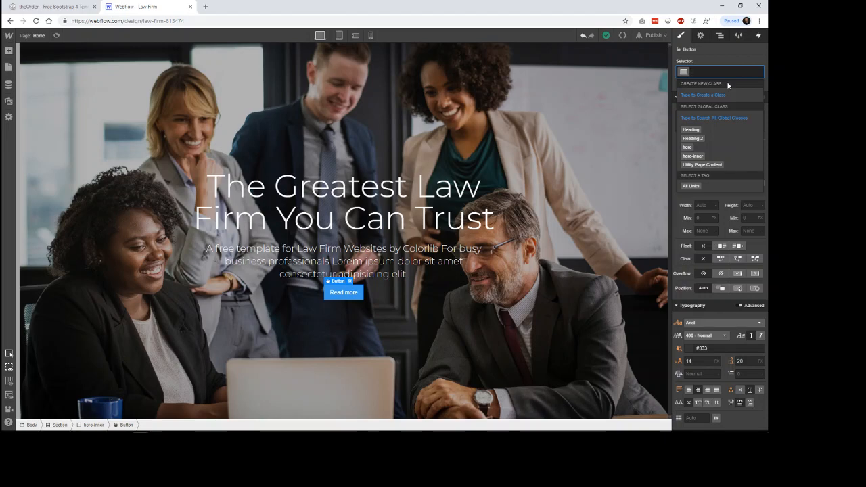
{"action": "type", "text": "button"}
{"action": "key", "text": "Escape"}
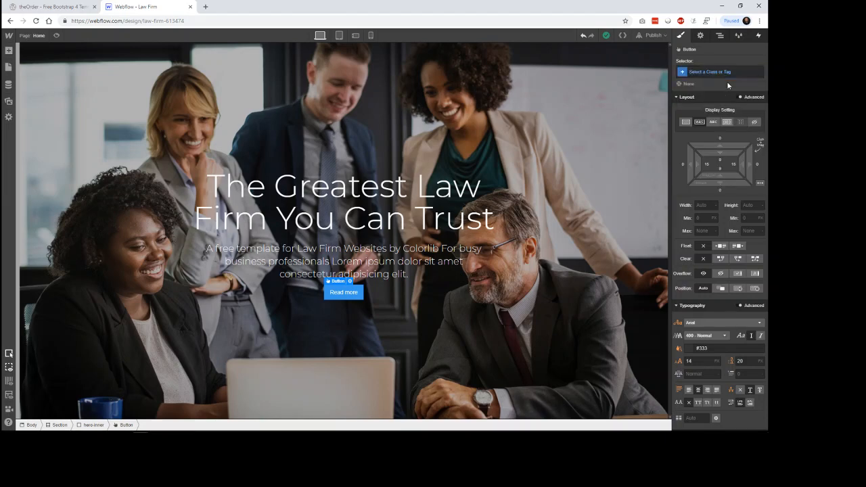
{"action": "left_click", "coordinate": [720, 73]}
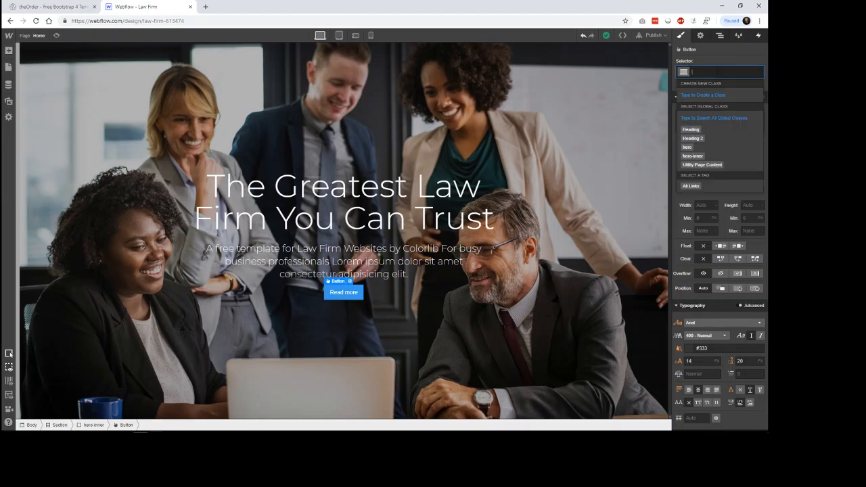
{"action": "type", "text": "button"}
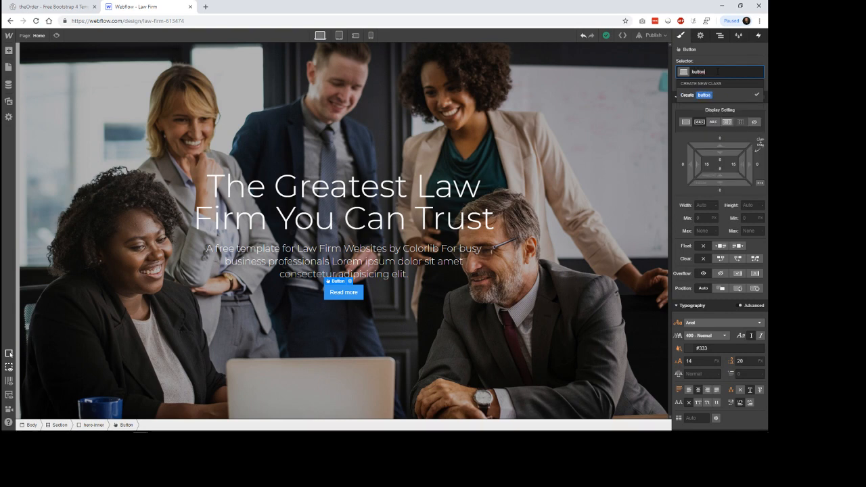
{"action": "key", "text": "Return"}
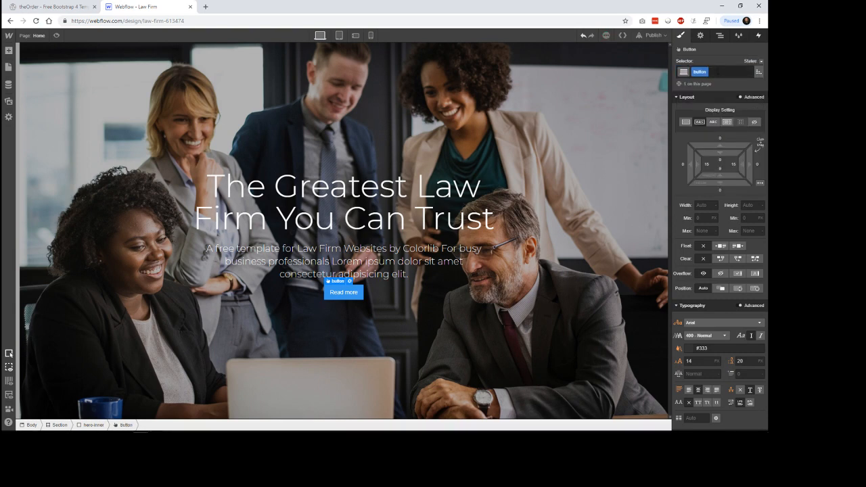
{"action": "type", "text": "ghi"}
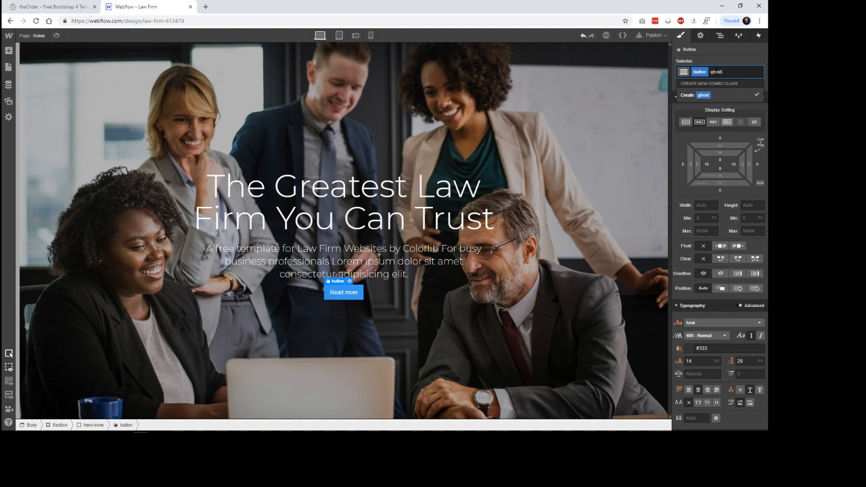
{"action": "type", "text": "st-button"}
{"action": "key", "text": "Return"}
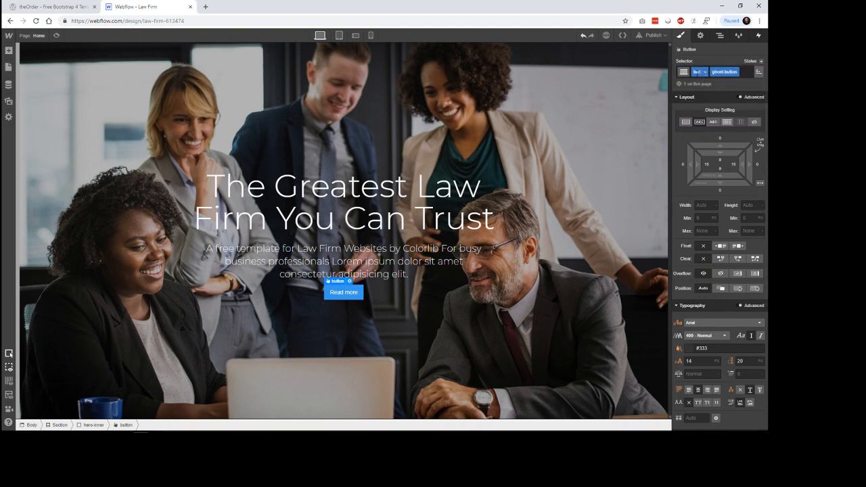
{"action": "left_click", "coordinate": [704, 73]}
{"action": "left_click", "coordinate": [676, 191]}
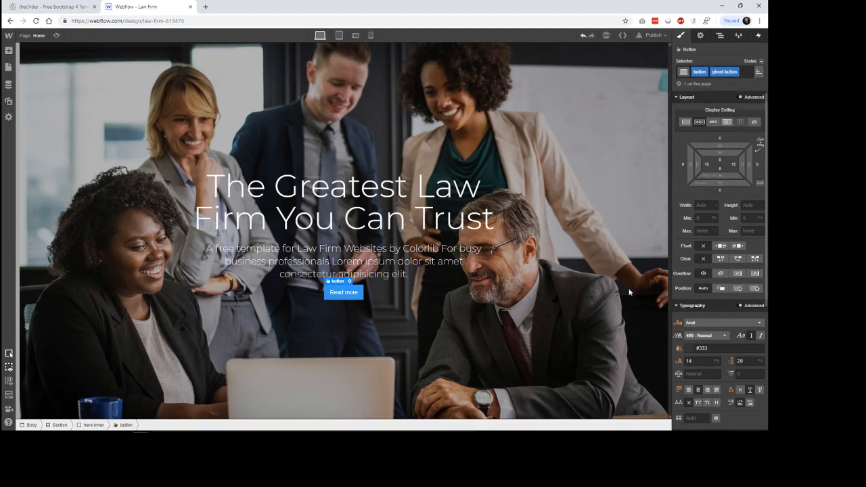
{"action": "scroll", "coordinate": [704, 328], "scroll_direction": "down", "scroll_amount": 3}
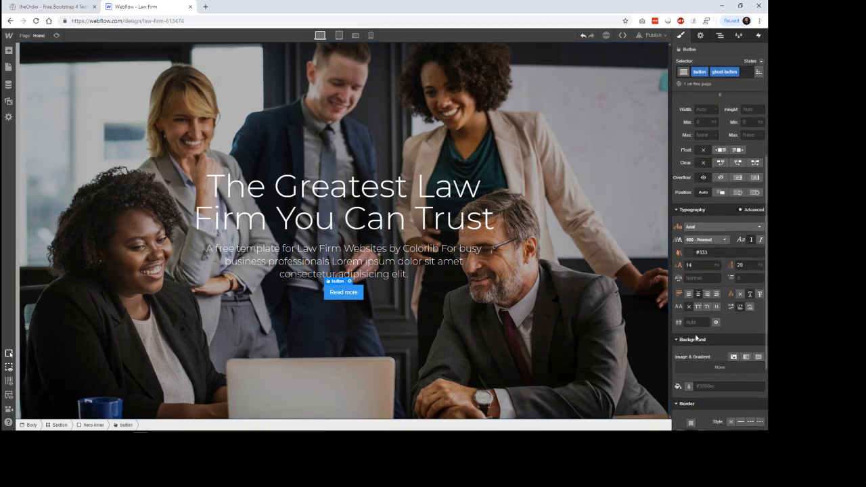
{"action": "scroll", "coordinate": [704, 328], "scroll_direction": "up", "scroll_amount": 3}
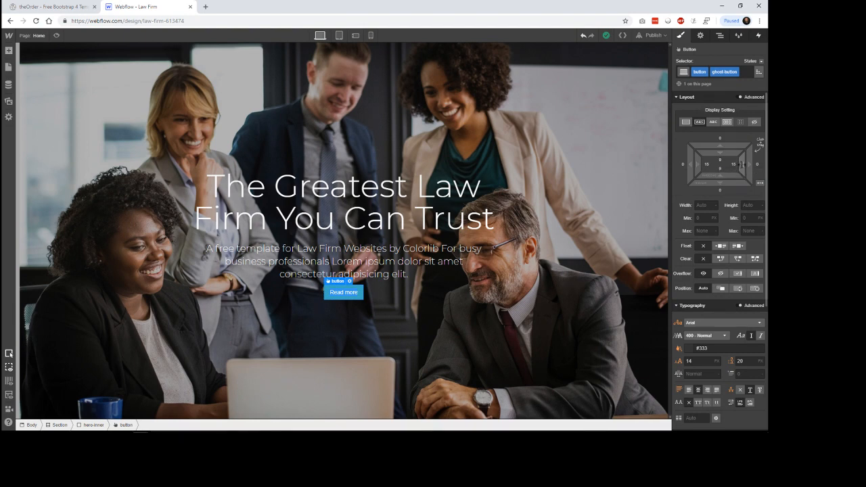
Step: Try Auto for the button's left padding and 0 for its right padding, then remove the right padding style
{"action": "left_click_drag", "start_coordinate": [743, 166], "coordinate": [739, 166]}
{"action": "left_click", "coordinate": [735, 167]}
{"action": "left_click", "coordinate": [737, 198]}
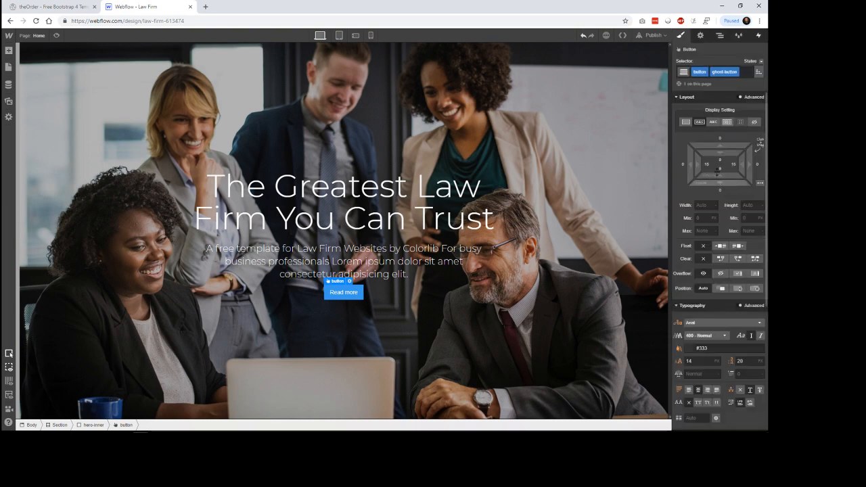
{"action": "left_click", "coordinate": [708, 167]}
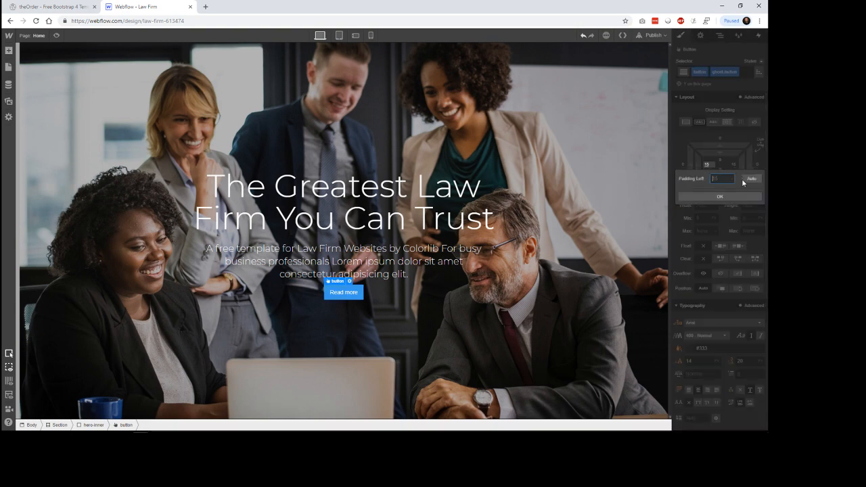
{"action": "left_click", "coordinate": [748, 181]}
{"action": "left_click", "coordinate": [736, 170]}
{"action": "left_click", "coordinate": [736, 166]}
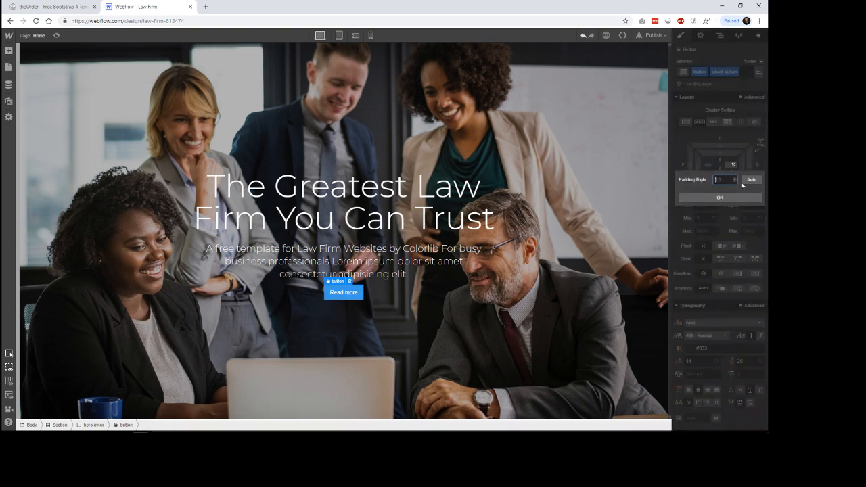
{"action": "left_click", "coordinate": [737, 199]}
{"action": "left_click", "coordinate": [735, 167]}
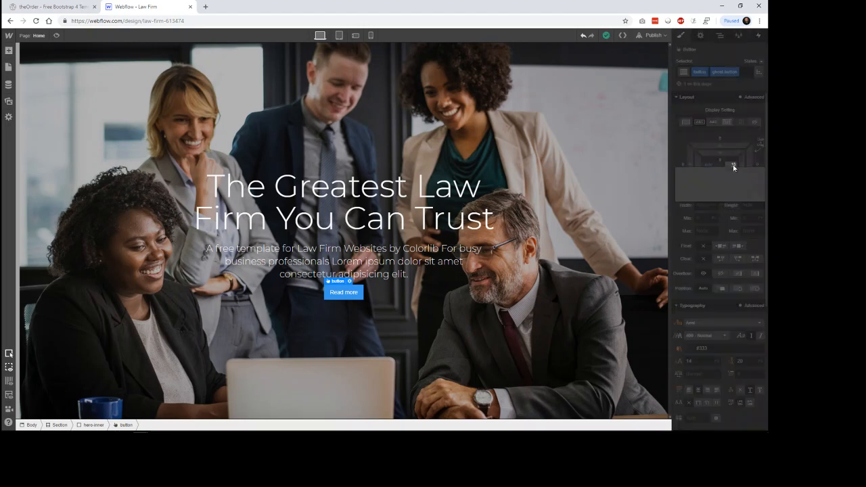
{"action": "type", "text": "0"}
{"action": "key", "text": "Return"}
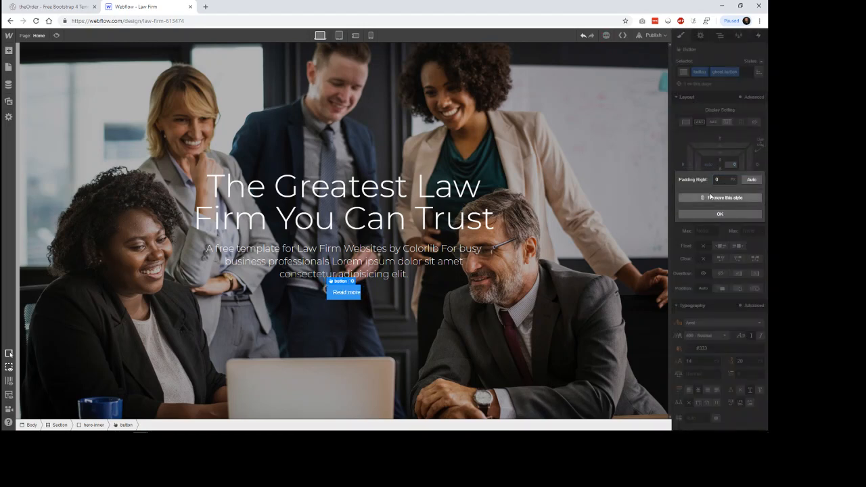
{"action": "left_click", "coordinate": [712, 198]}
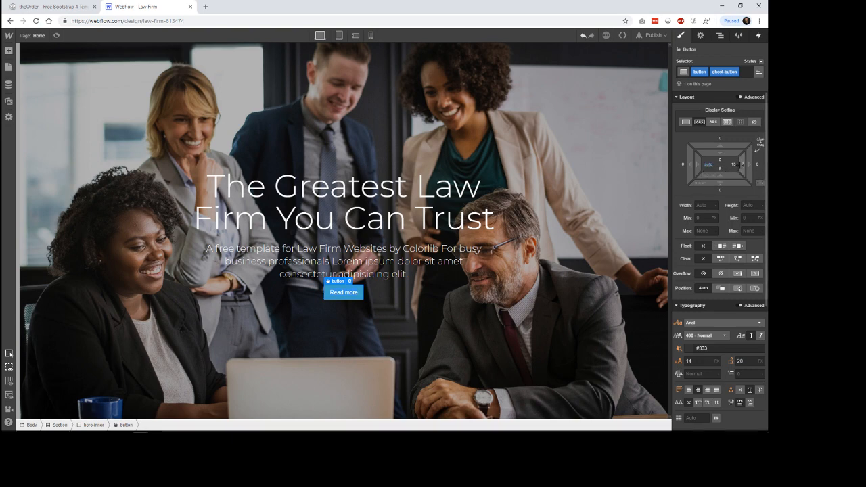
Step: Set the Read more button's padding to about 32 px on the left and right and about 16 px above and below its text
{"action": "left_click_drag", "start_coordinate": [735, 166], "coordinate": [733, 165]}
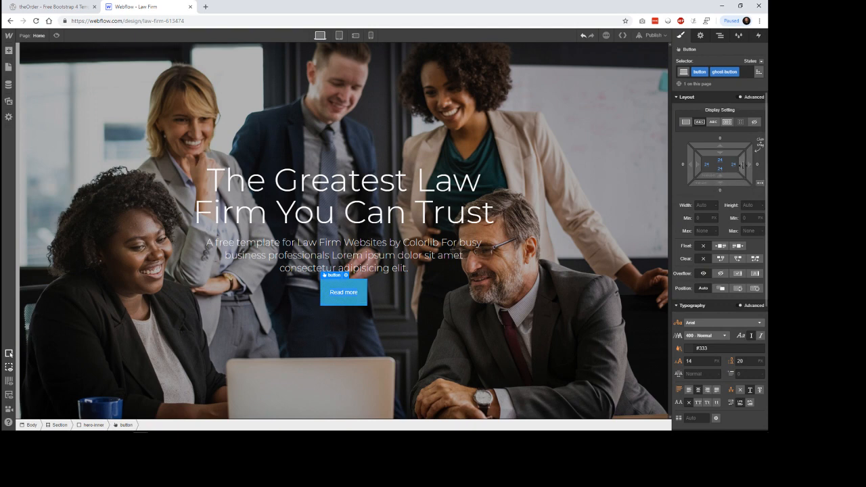
{"action": "left_click_drag", "start_coordinate": [741, 165], "coordinate": [734, 166]}
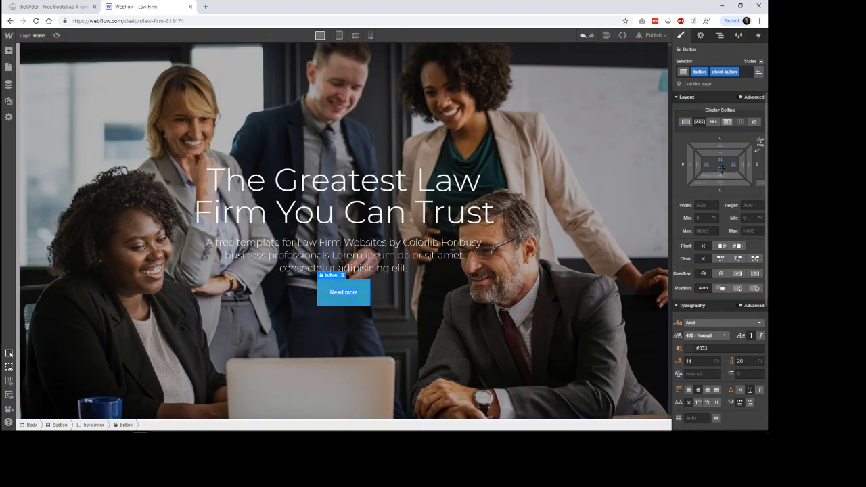
{"action": "left_click_drag", "start_coordinate": [722, 167], "coordinate": [721, 190]}
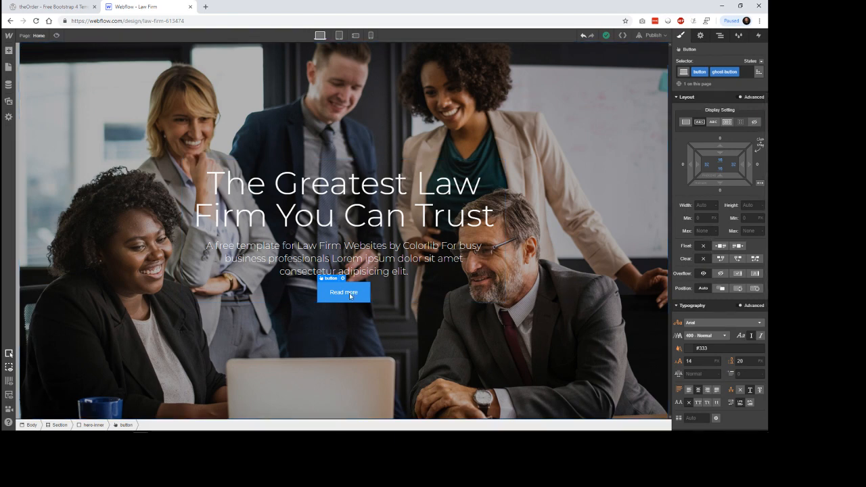
Step: Set the Read more button's font to Montserrat with the 700 - Bold weight
{"action": "scroll", "coordinate": [721, 325], "scroll_direction": "down", "scroll_amount": 3}
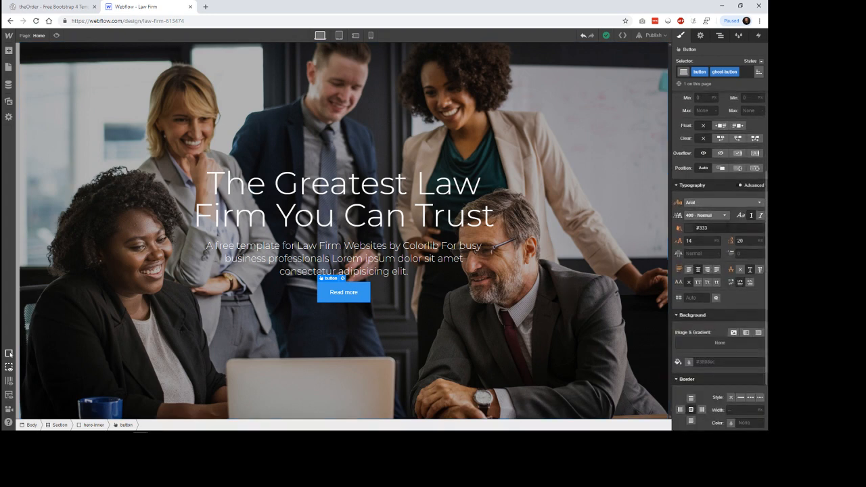
{"action": "left_click", "coordinate": [723, 202]}
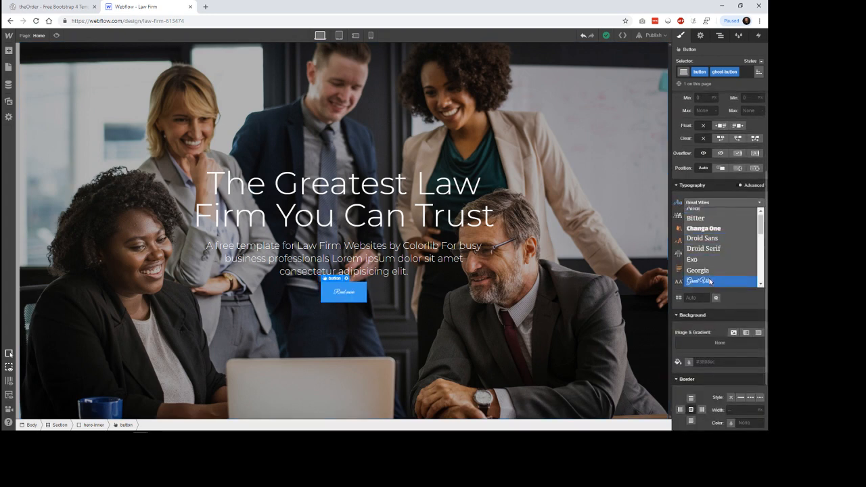
{"action": "scroll", "coordinate": [711, 281], "scroll_direction": "down", "scroll_amount": 4}
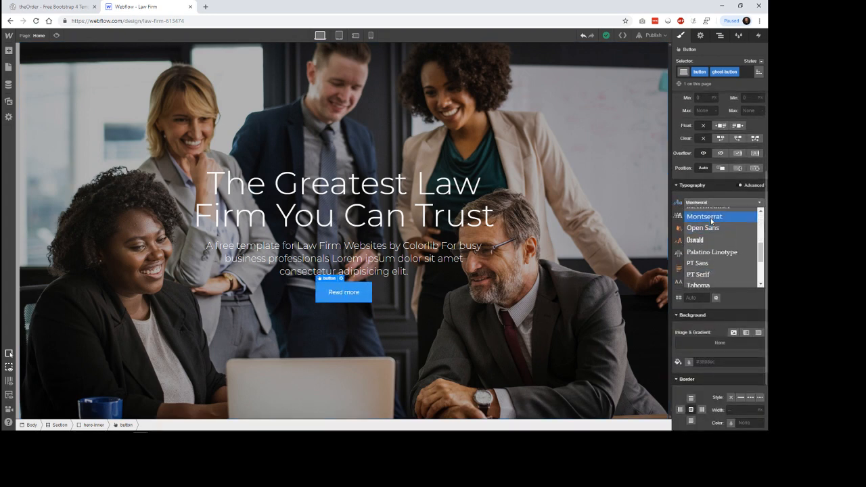
{"action": "left_click", "coordinate": [711, 216]}
{"action": "left_click", "coordinate": [706, 216]}
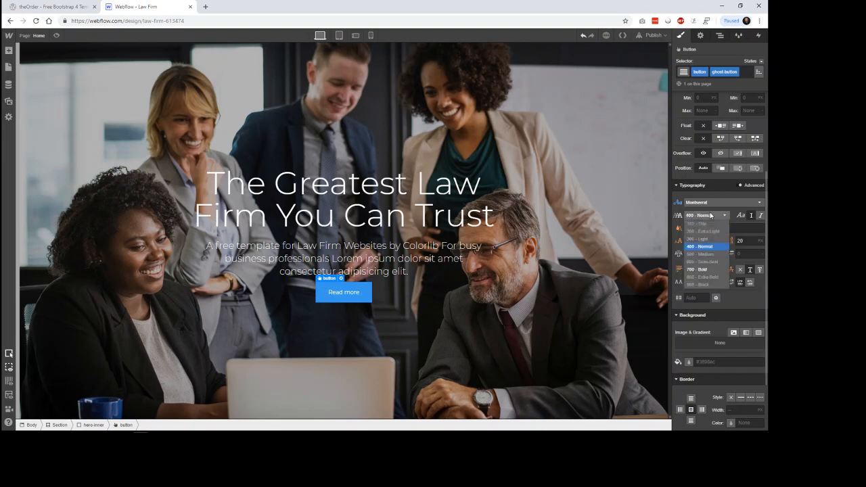
{"action": "left_click", "coordinate": [701, 271]}
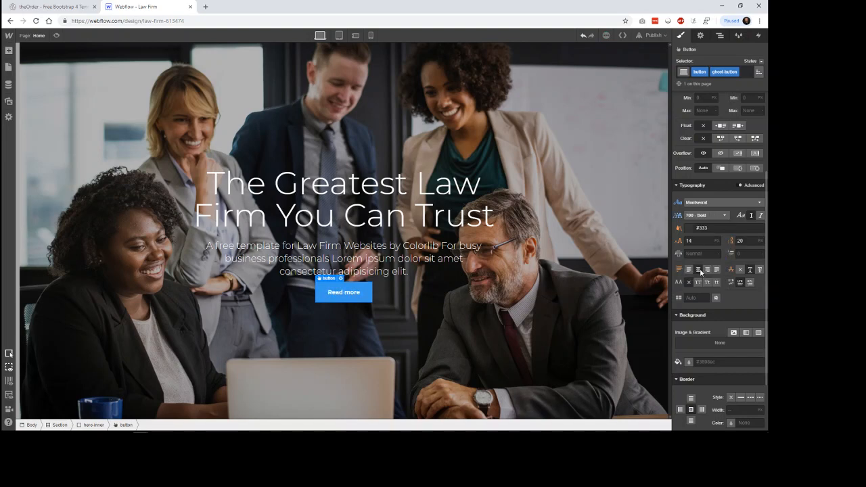
Step: Set the Read more button's text colour to #f9f9f9
{"action": "left_click", "coordinate": [694, 230]}
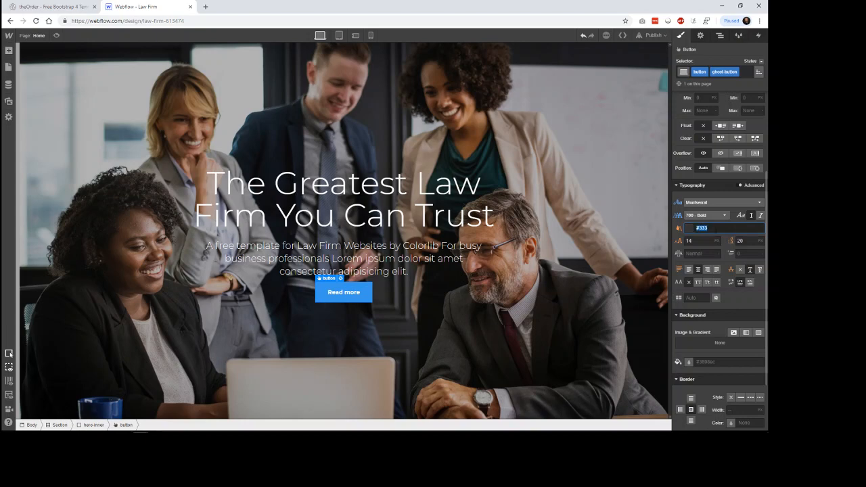
{"action": "type", "text": "#f9f9f9"}
Step: Set the button's font size to 24 px and increase its upper and lower padding to about 32 px
{"action": "left_click", "coordinate": [680, 241]}
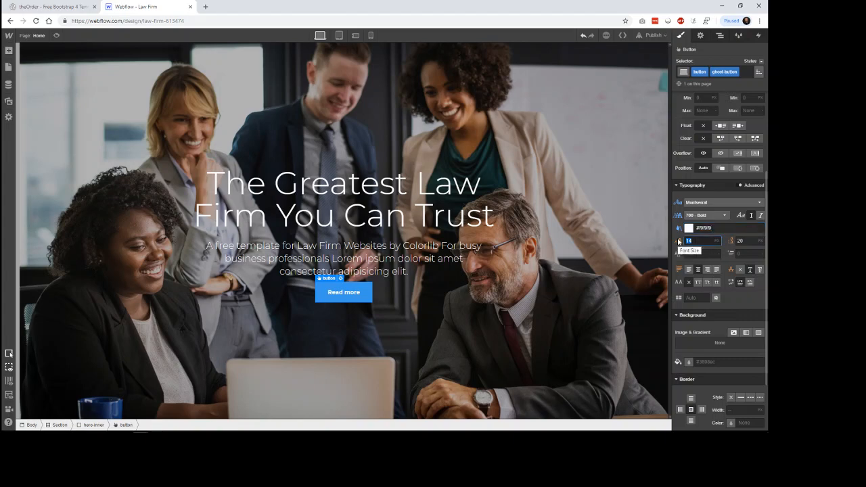
{"action": "type", "text": "24"}
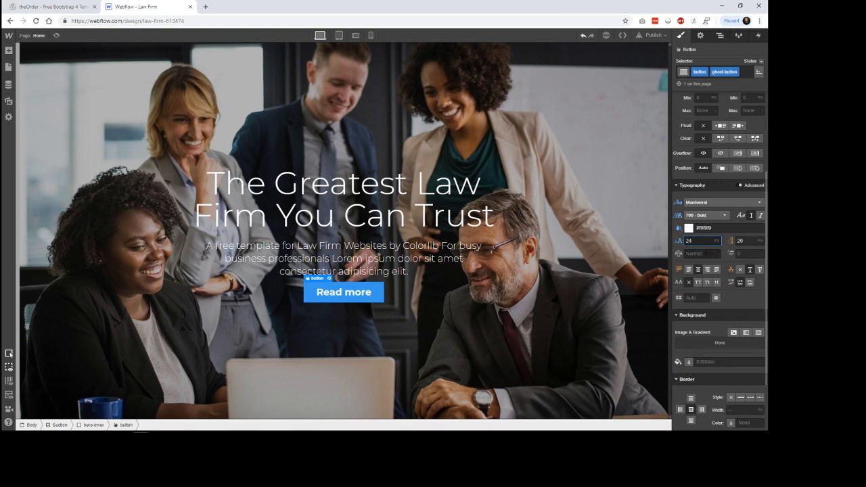
{"action": "scroll", "coordinate": [729, 178], "scroll_direction": "up", "scroll_amount": 3}
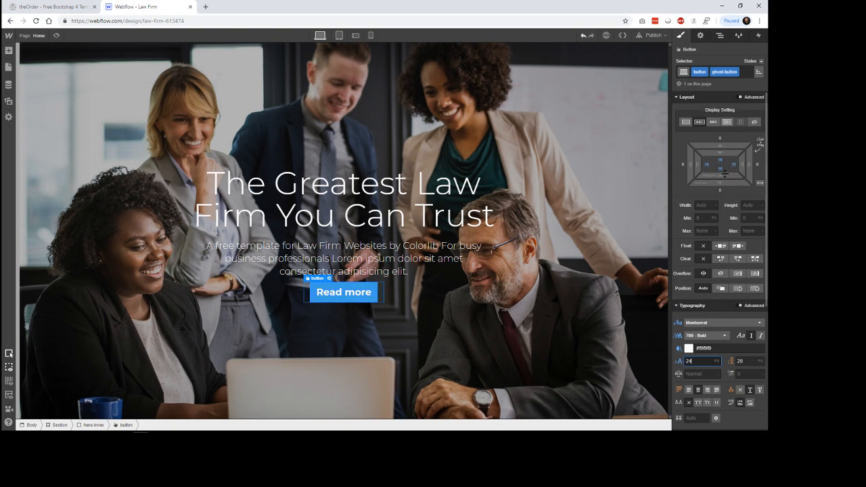
{"action": "left_click_drag", "start_coordinate": [722, 175], "coordinate": [726, 156]}
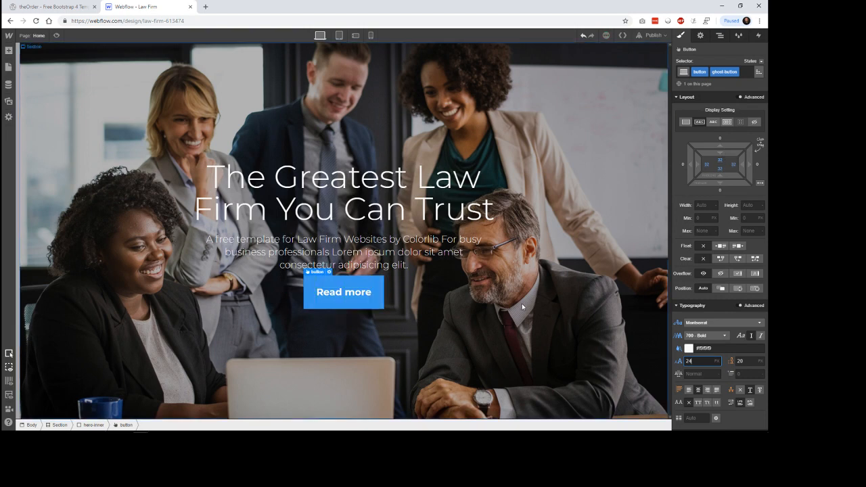
Step: Make the Read more button's background colour transparent
{"action": "scroll", "coordinate": [721, 342], "scroll_direction": "down", "scroll_amount": 3}
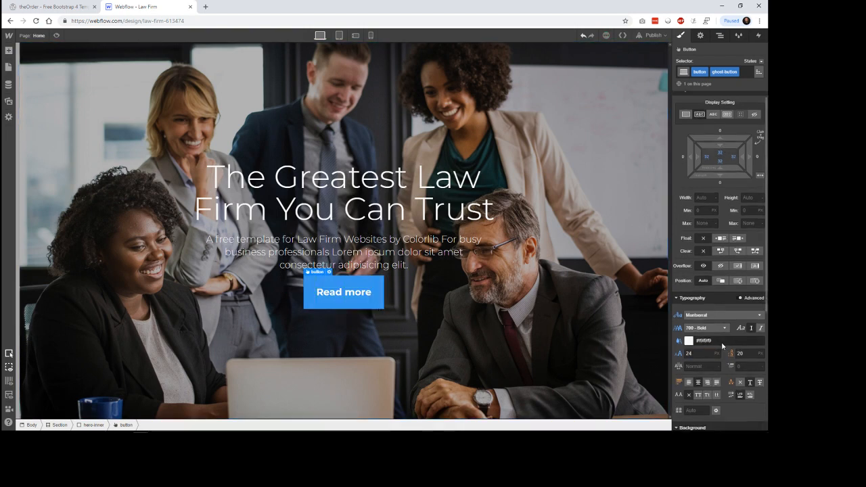
{"action": "scroll", "coordinate": [726, 339], "scroll_direction": "down", "scroll_amount": 1}
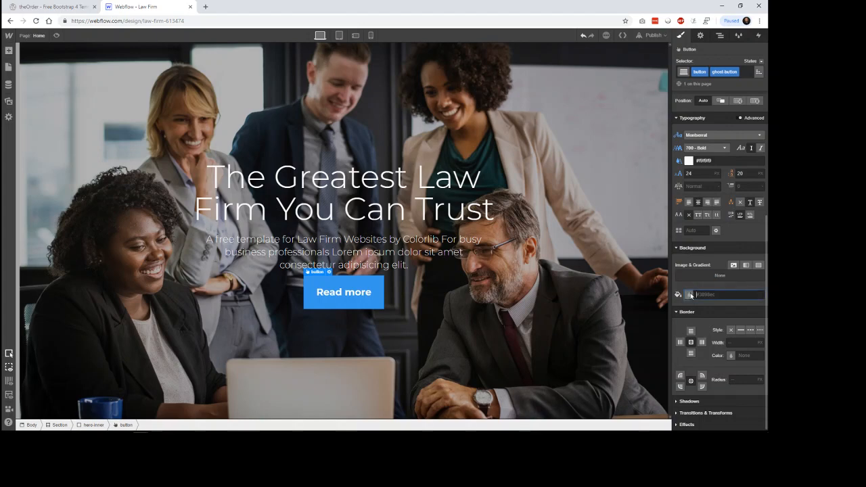
{"action": "type", "text": "transparent"}
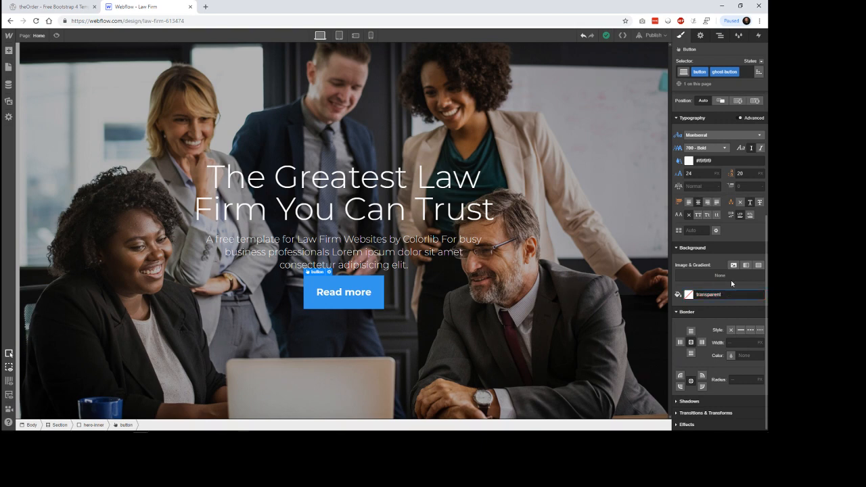
{"action": "key", "text": "Return"}
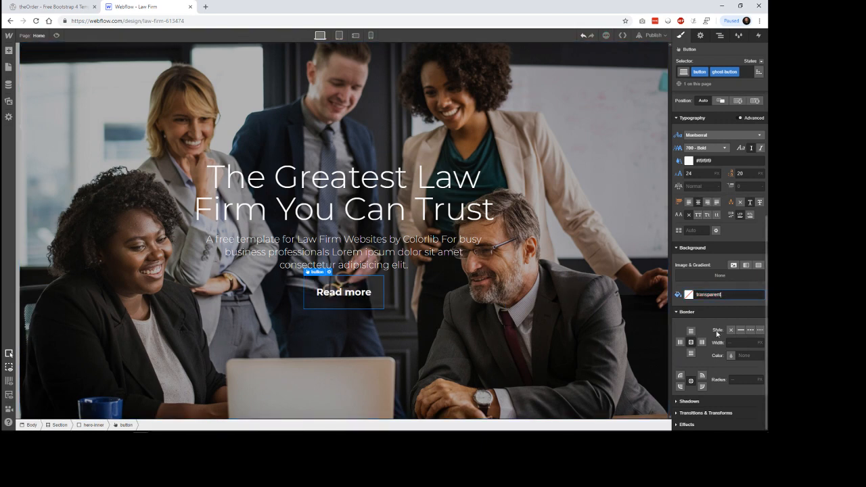
Step: Give the Read more button a solid border 2 px wide in colour #f9f9f9 on all sides
{"action": "left_click", "coordinate": [741, 329]}
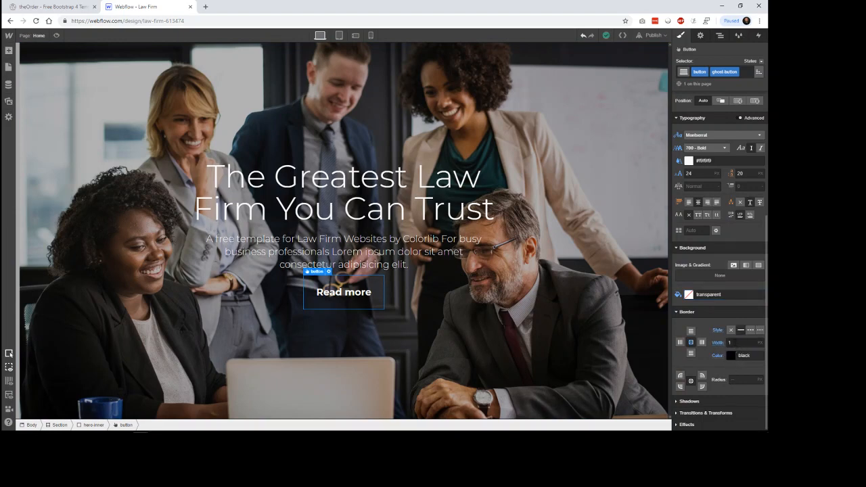
{"action": "left_click", "coordinate": [740, 344]}
{"action": "left_click", "coordinate": [732, 356]}
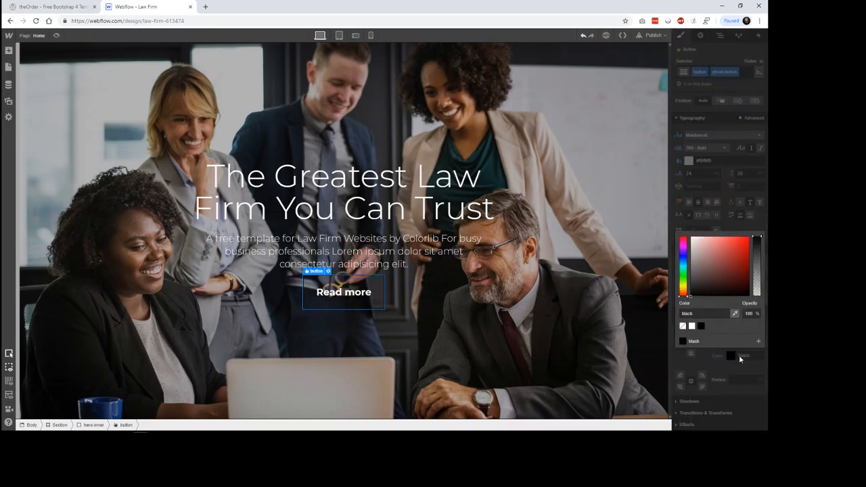
{"action": "left_click", "coordinate": [692, 327]}
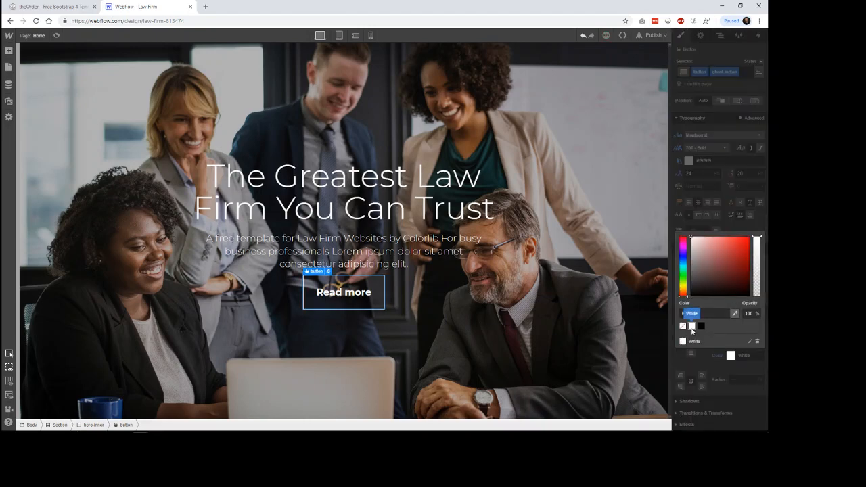
{"action": "left_click_drag", "start_coordinate": [698, 313], "coordinate": [674, 316]}
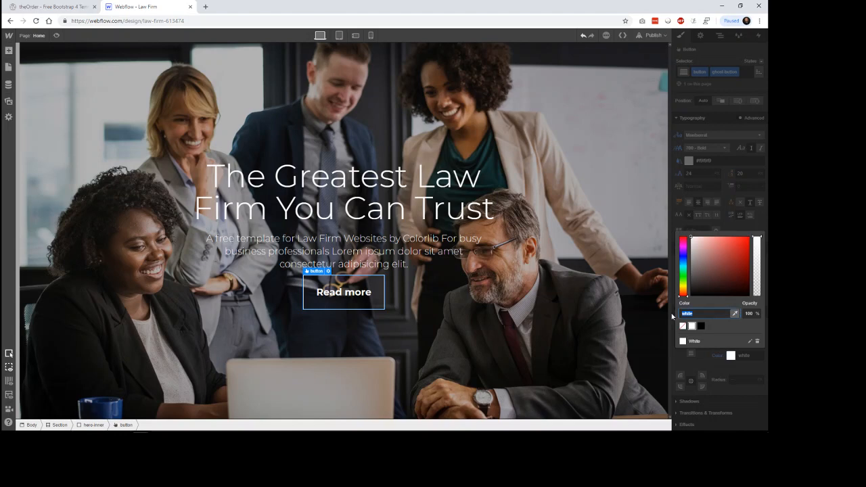
{"action": "type", "text": "#f9f9f9"}
{"action": "key", "text": "Return"}
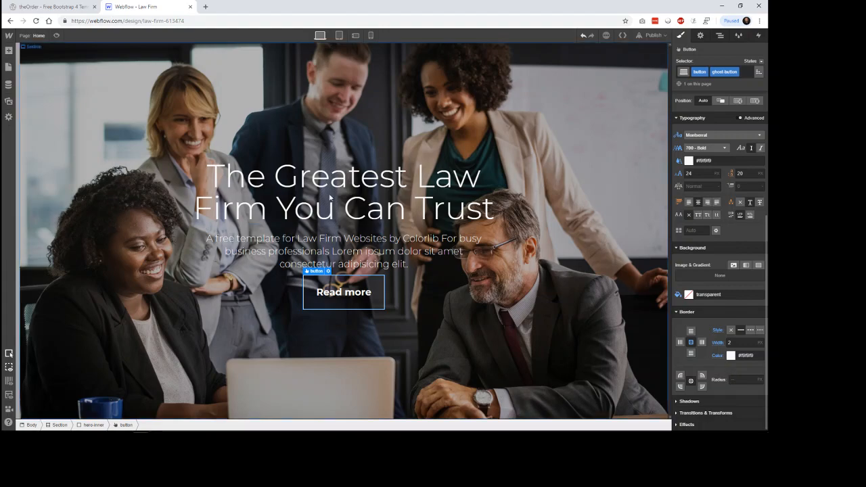
Step: Compare with theOrder template's hero and add a top margin of about 16 px to the Read more button
{"action": "left_click", "coordinate": [78, 8]}
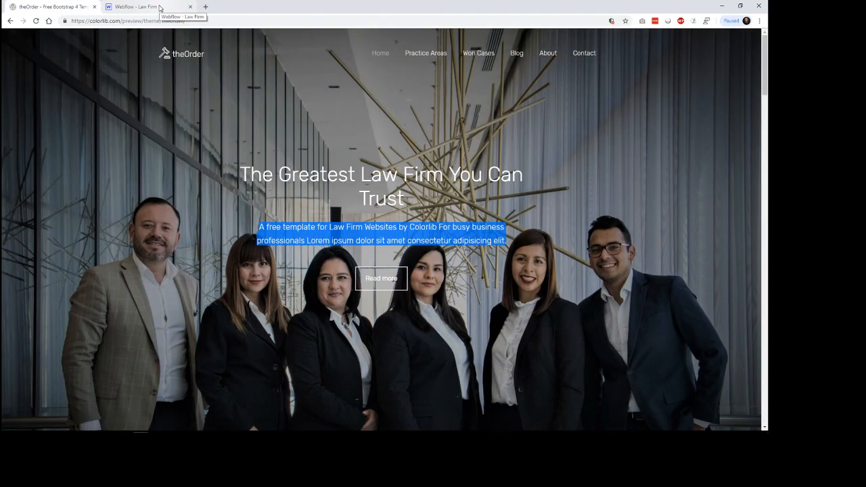
{"action": "left_click", "coordinate": [160, 8]}
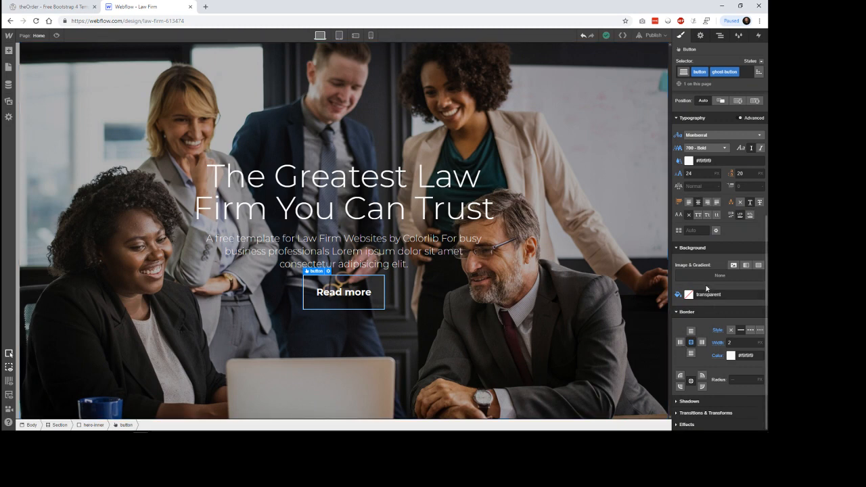
{"action": "scroll", "coordinate": [707, 289], "scroll_direction": "up", "scroll_amount": 3}
{"action": "scroll", "coordinate": [721, 223], "scroll_direction": "up", "scroll_amount": 1}
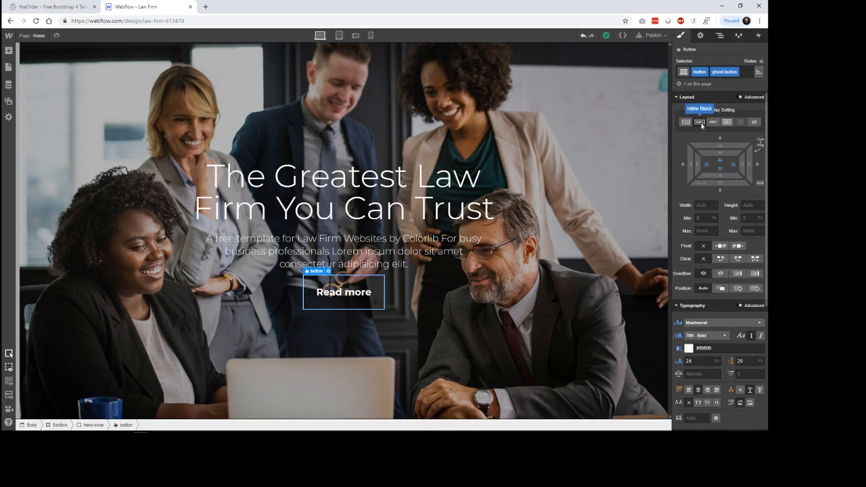
{"action": "left_click_drag", "start_coordinate": [722, 159], "coordinate": [719, 128]}
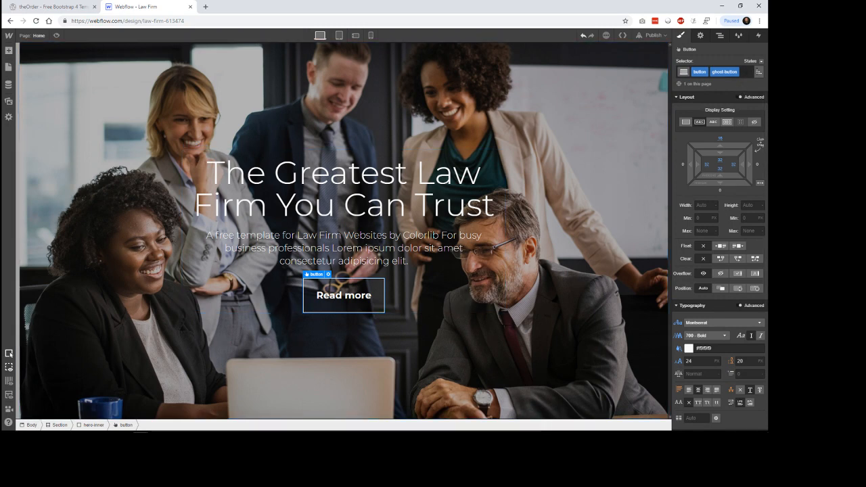
Step: Set the background colour of the Read more button's Hover state to #f9f9f9
{"action": "left_click", "coordinate": [762, 61]}
{"action": "left_click", "coordinate": [753, 82]}
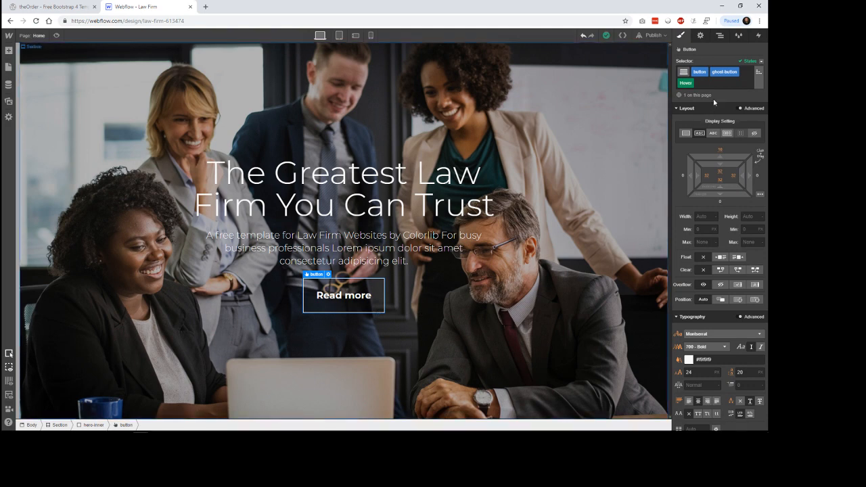
{"action": "scroll", "coordinate": [731, 303], "scroll_direction": "down", "scroll_amount": 1}
{"action": "scroll", "coordinate": [731, 303], "scroll_direction": "down", "scroll_amount": 4}
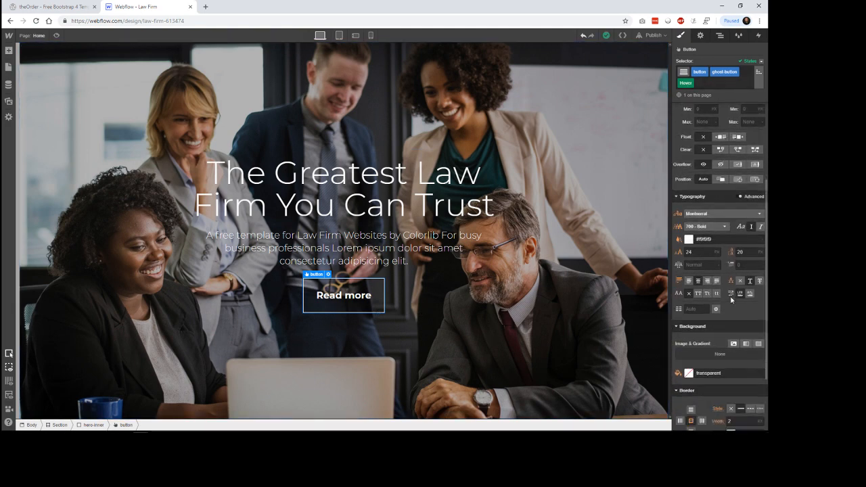
{"action": "scroll", "coordinate": [727, 303], "scroll_direction": "down", "scroll_amount": 1}
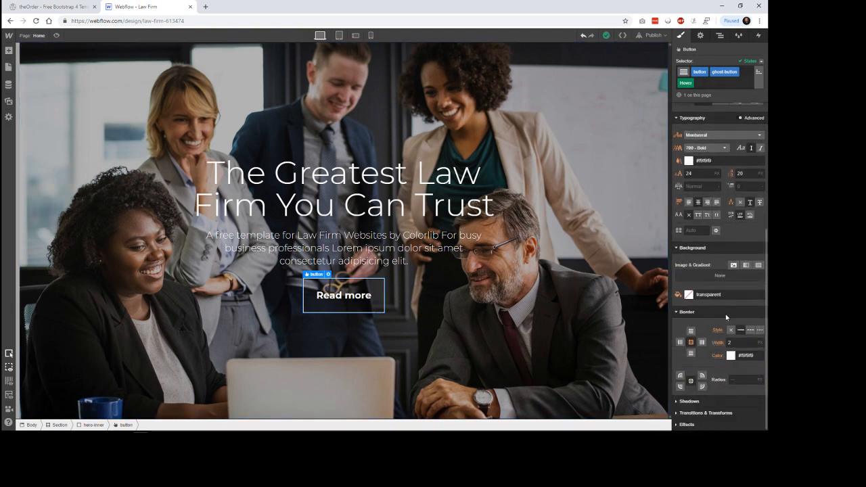
{"action": "left_click", "coordinate": [689, 295]}
{"action": "left_click_drag", "start_coordinate": [713, 386], "coordinate": [662, 391]}
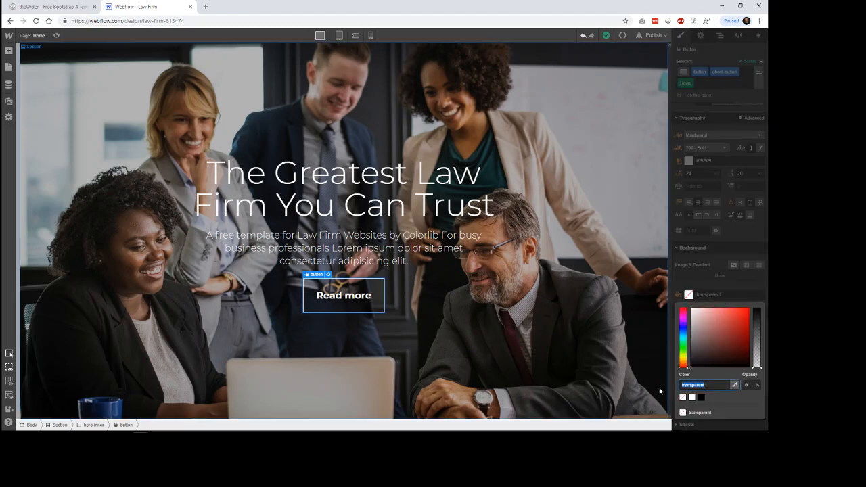
{"action": "type", "text": "#ffff"}
{"action": "type", "text": "f9f9f9"}
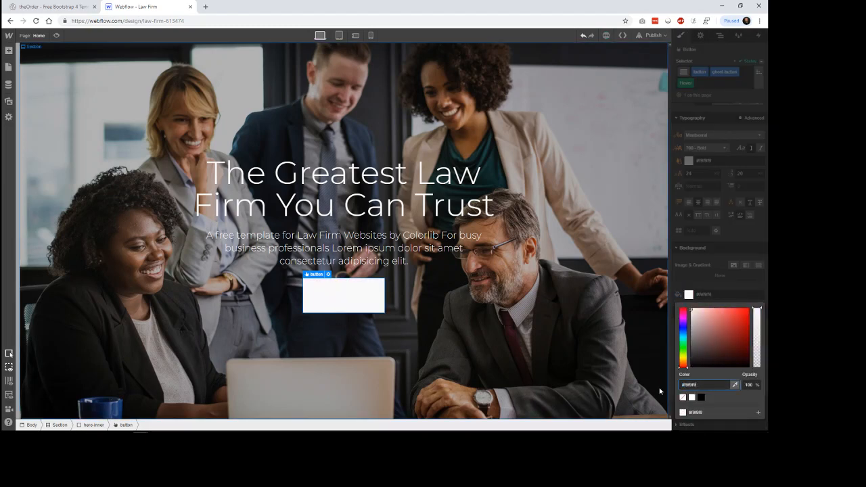
{"action": "key", "text": "Return"}
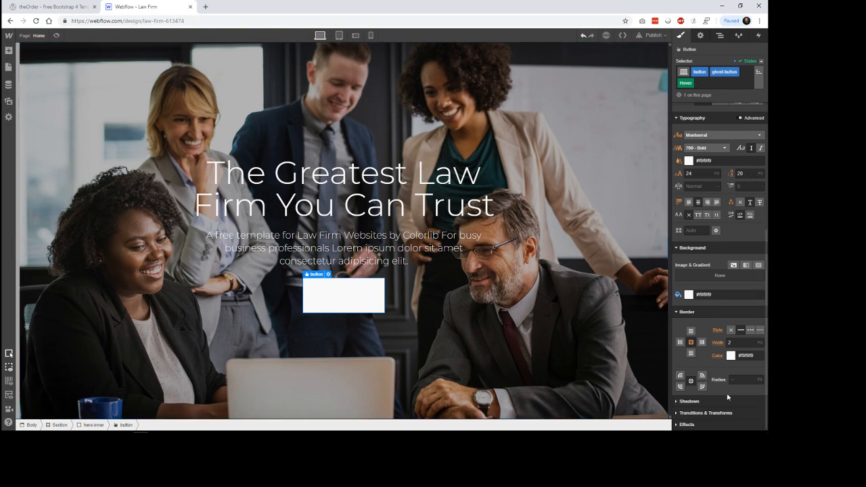
Step: Set the Read more button's text colour to black in the Hover state and check the effect in page preview
{"action": "scroll", "coordinate": [700, 280], "scroll_direction": "up", "scroll_amount": 1}
{"action": "left_click", "coordinate": [691, 242]}
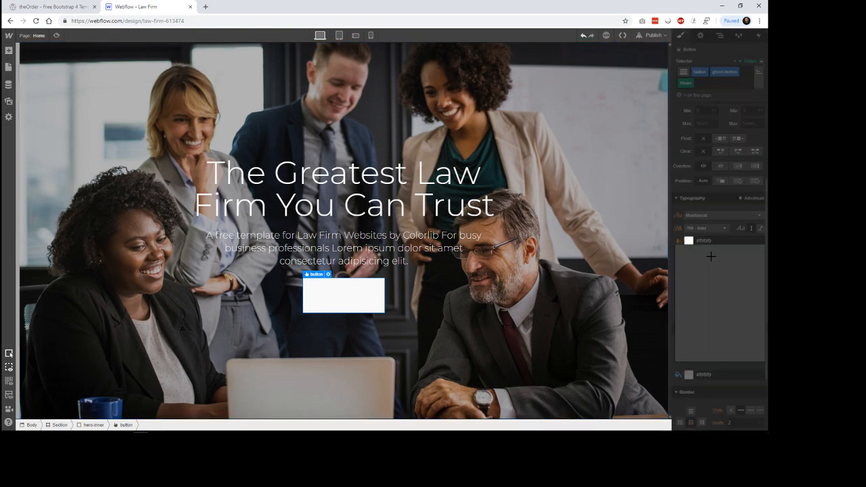
{"action": "left_click", "coordinate": [702, 344]}
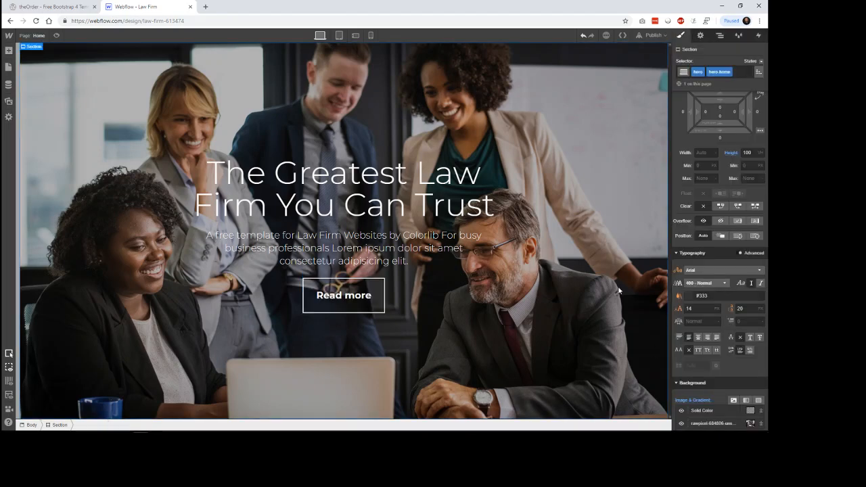
{"action": "left_click", "coordinate": [57, 35]}
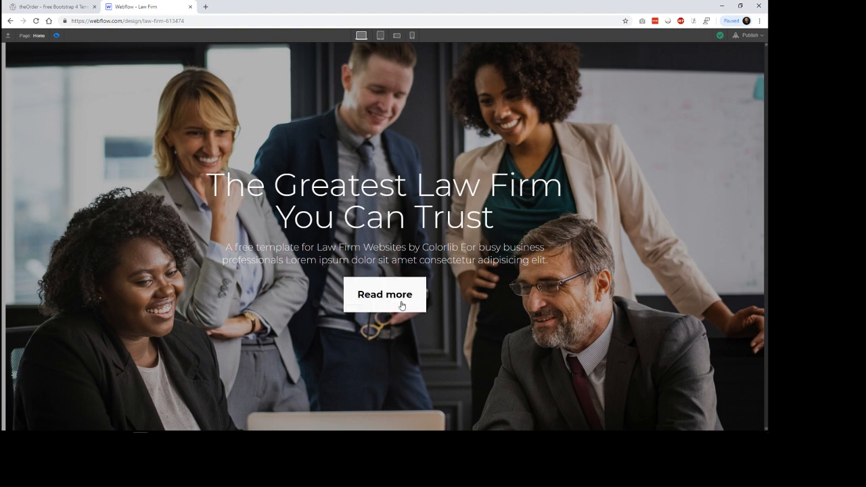
{"action": "left_click", "coordinate": [56, 35]}
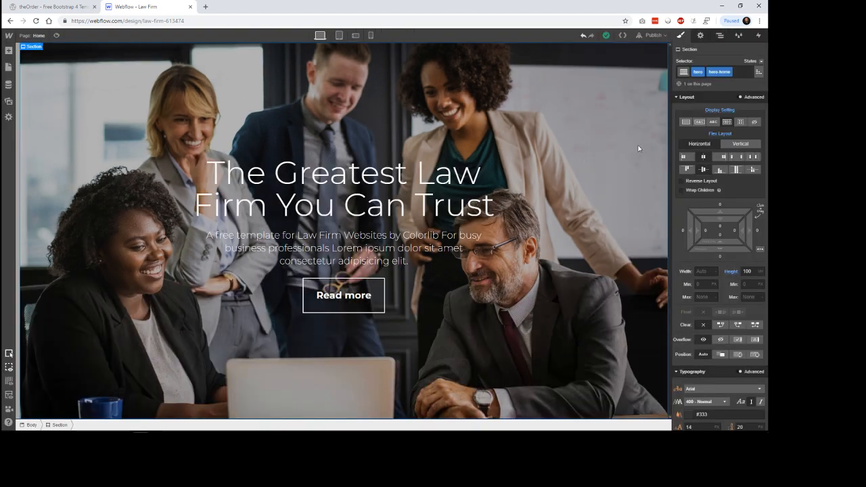
Step: Look at the hero section's Hover state and its background settings
{"action": "left_click", "coordinate": [759, 62]}
{"action": "left_click", "coordinate": [746, 78]}
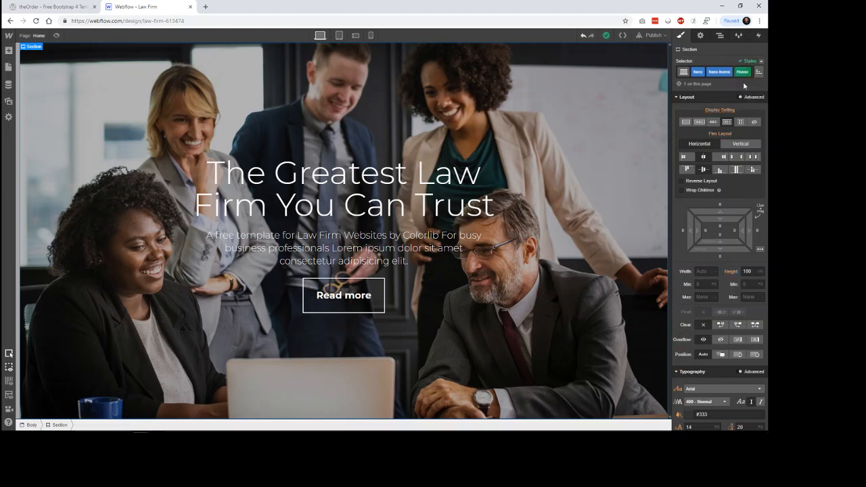
{"action": "scroll", "coordinate": [708, 305], "scroll_direction": "down", "scroll_amount": 5}
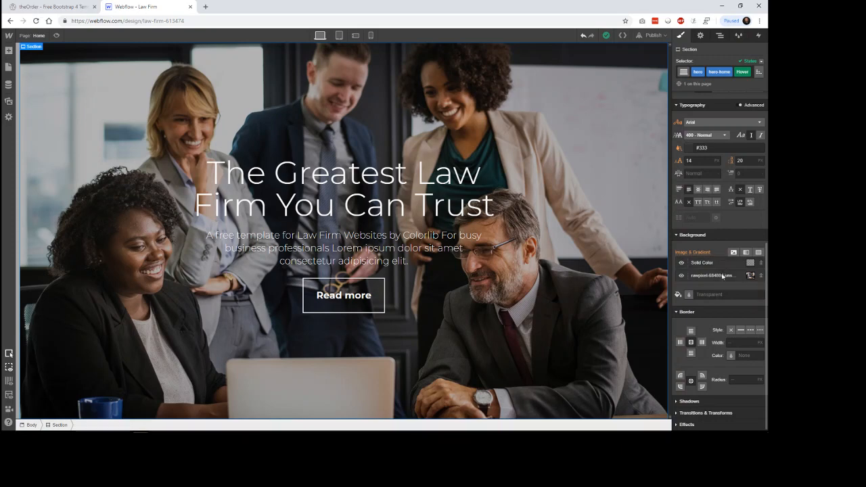
Step: Try the dark red #611515 as the background of the Read more button's Hover state
{"action": "left_click", "coordinate": [373, 309]}
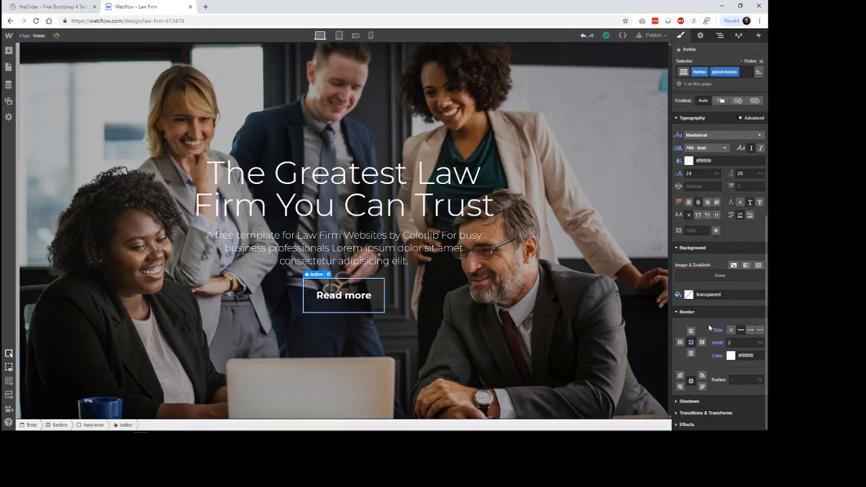
{"action": "scroll", "coordinate": [697, 285], "scroll_direction": "up", "scroll_amount": 3}
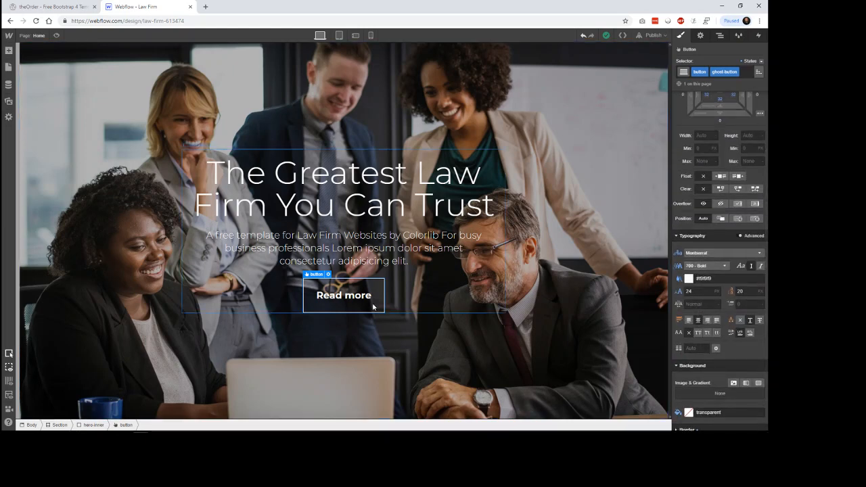
{"action": "left_click", "coordinate": [764, 64]}
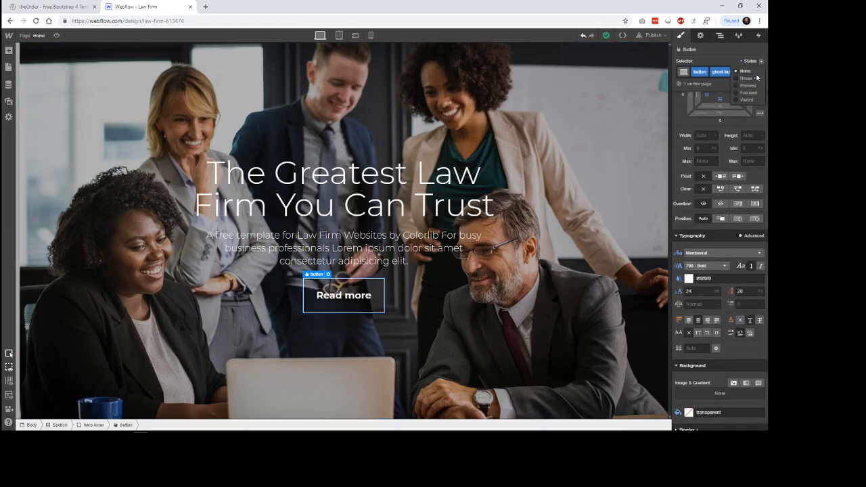
{"action": "left_click", "coordinate": [755, 80]}
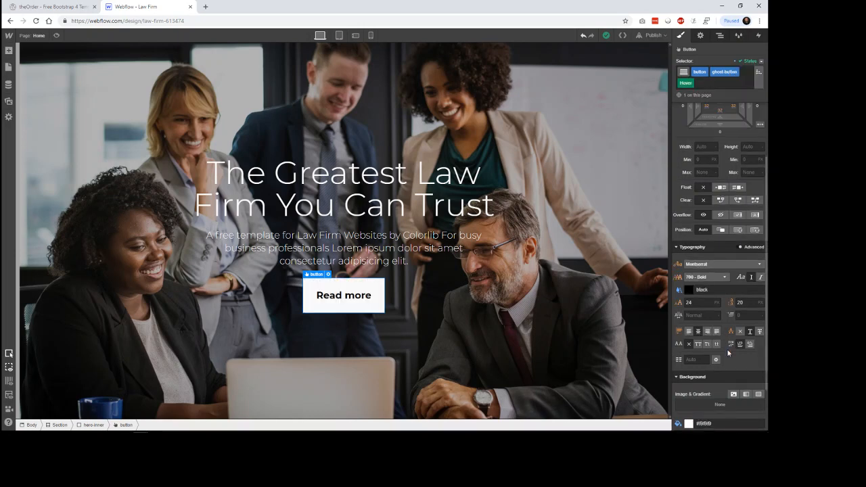
{"action": "scroll", "coordinate": [723, 334], "scroll_direction": "down", "scroll_amount": 1}
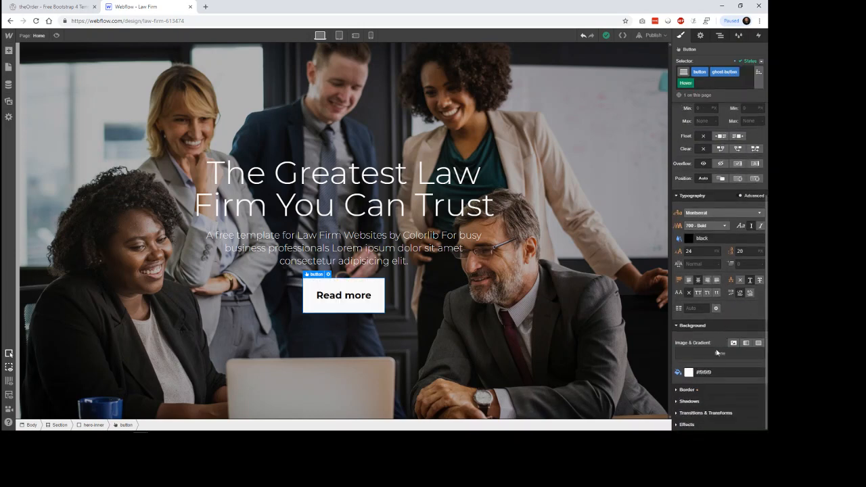
{"action": "left_click", "coordinate": [690, 373]}
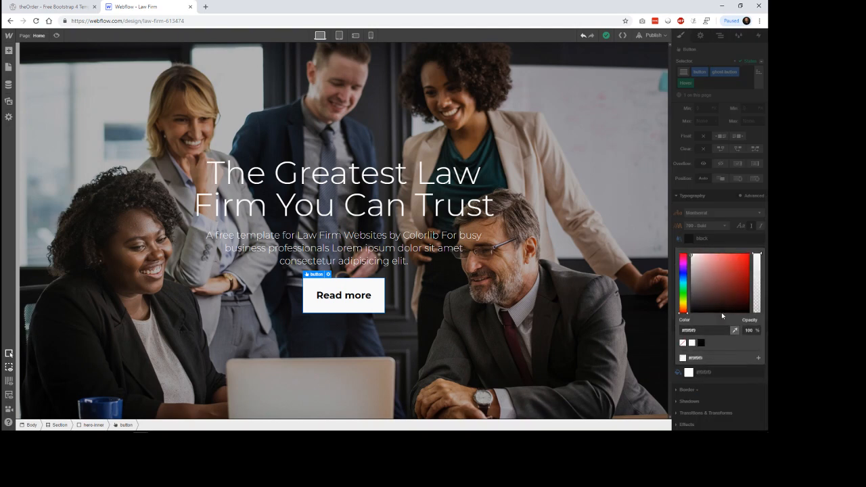
{"action": "left_click", "coordinate": [738, 291]}
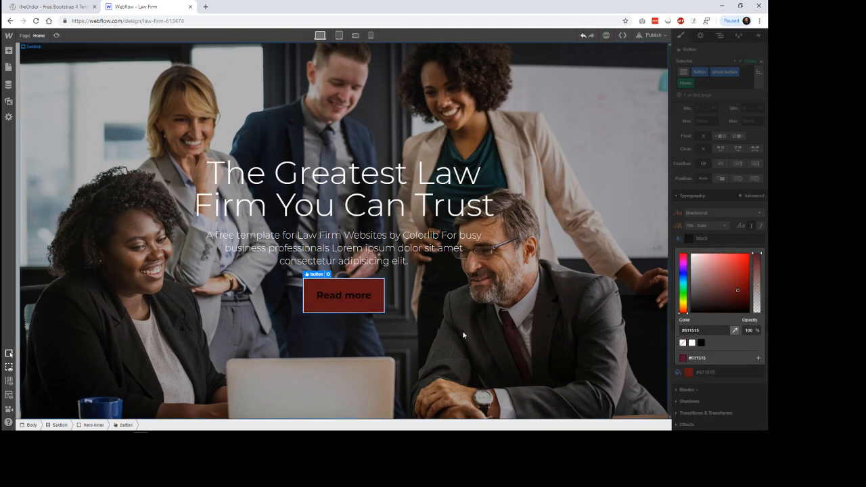
Step: Undo and redo the button's recent hover colour changes, finishing with only the dark red background undone
{"action": "key", "text": "ctrl+z"}
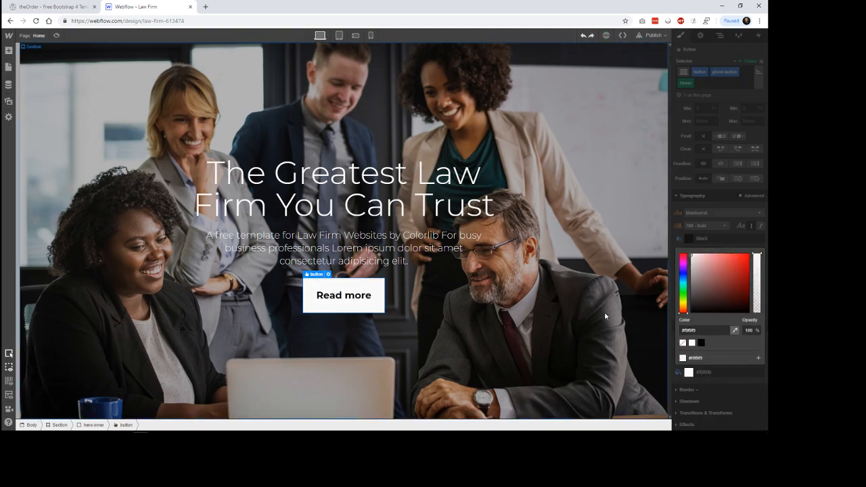
{"action": "left_click", "coordinate": [704, 233]}
{"action": "key", "text": "ctrl+z"}
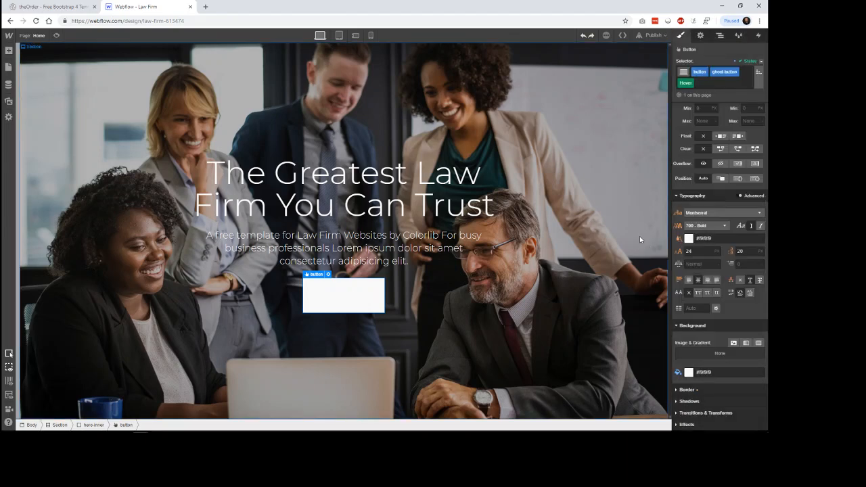
{"action": "left_click", "coordinate": [591, 35]}
{"action": "left_click", "coordinate": [591, 36]}
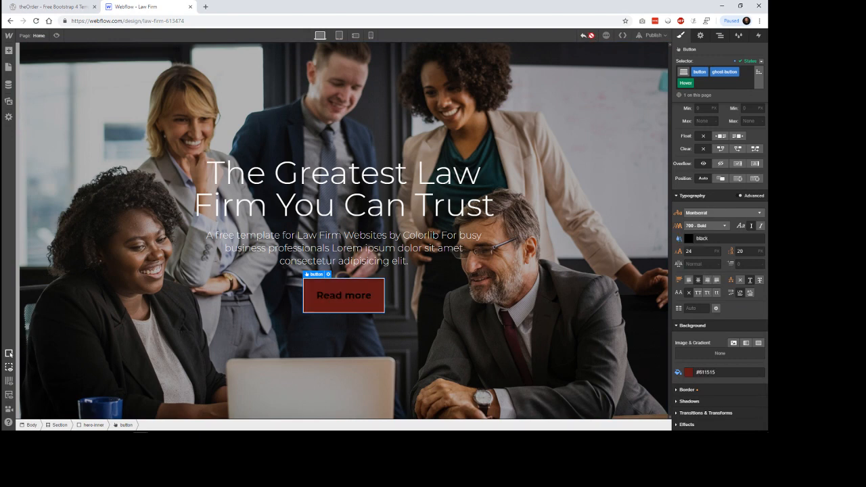
{"action": "left_click", "coordinate": [583, 36]}
{"action": "left_click", "coordinate": [579, 261]}
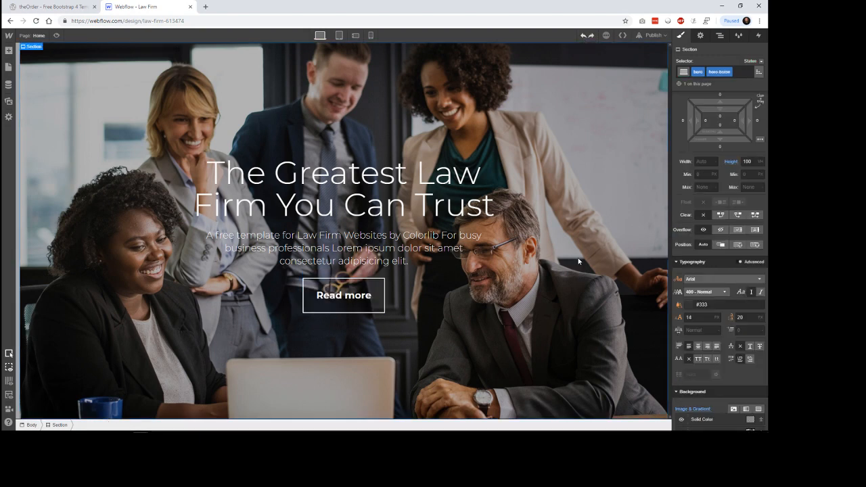
Step: Add a Background Color transition to the Read more button in its normal state
{"action": "left_click", "coordinate": [344, 296]}
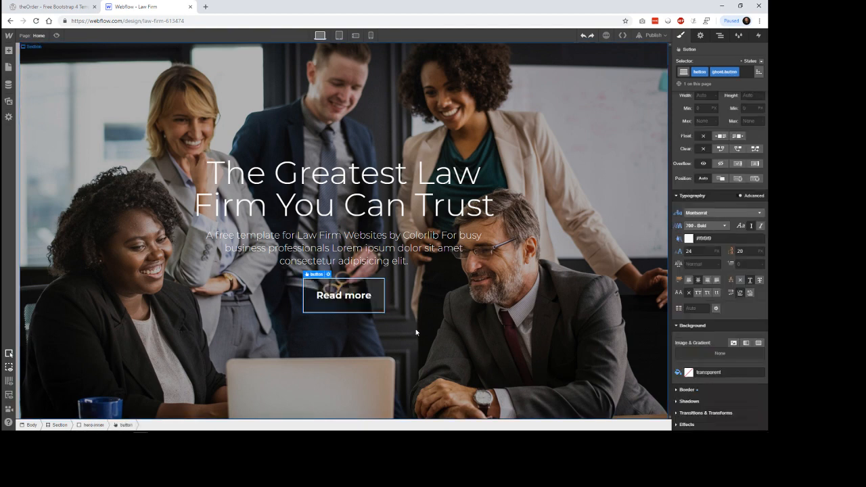
{"action": "left_click", "coordinate": [707, 413]}
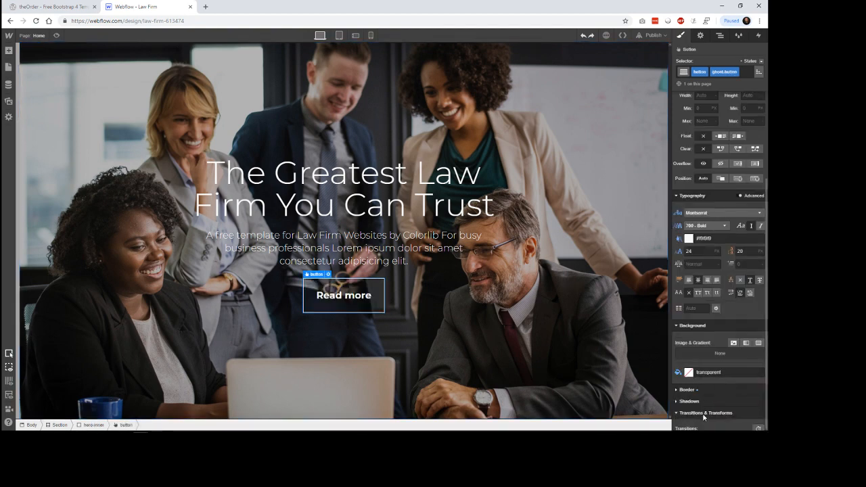
{"action": "scroll", "coordinate": [721, 304], "scroll_direction": "down", "scroll_amount": 3}
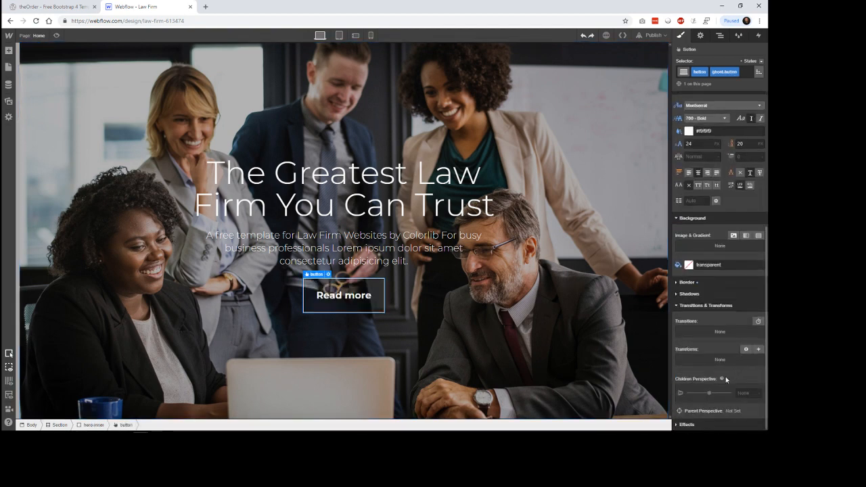
{"action": "left_click", "coordinate": [758, 321]}
{"action": "left_click", "coordinate": [720, 281]}
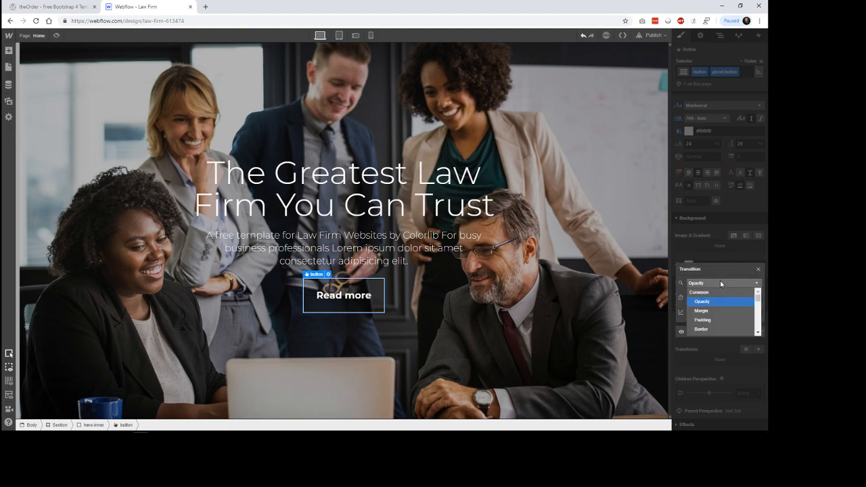
{"action": "scroll", "coordinate": [718, 325], "scroll_direction": "down", "scroll_amount": 3}
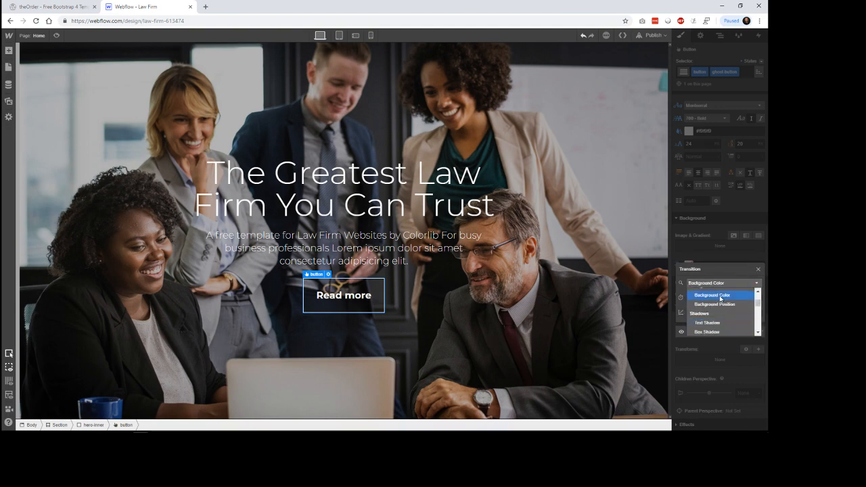
{"action": "left_click", "coordinate": [720, 297]}
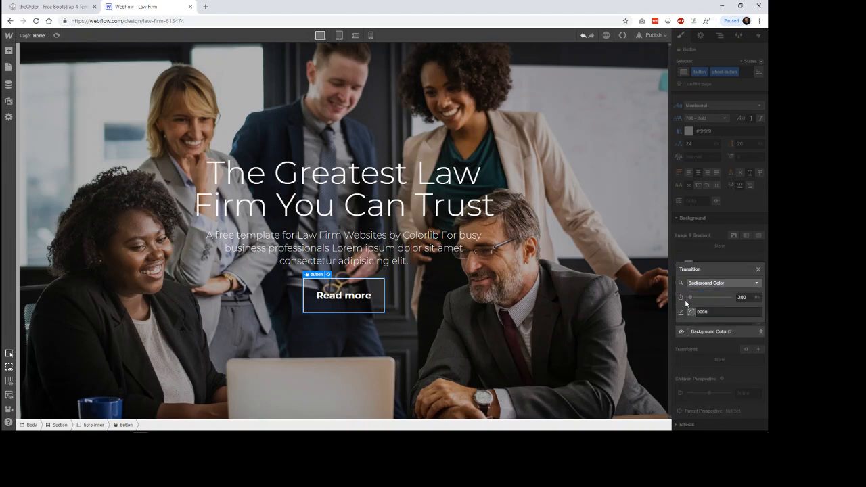
Step: Try durations of 300 ms and 1375 ms for the button's Background Color transition
{"action": "left_click_drag", "start_coordinate": [690, 297], "coordinate": [689, 297]}
{"action": "left_click", "coordinate": [750, 299]}
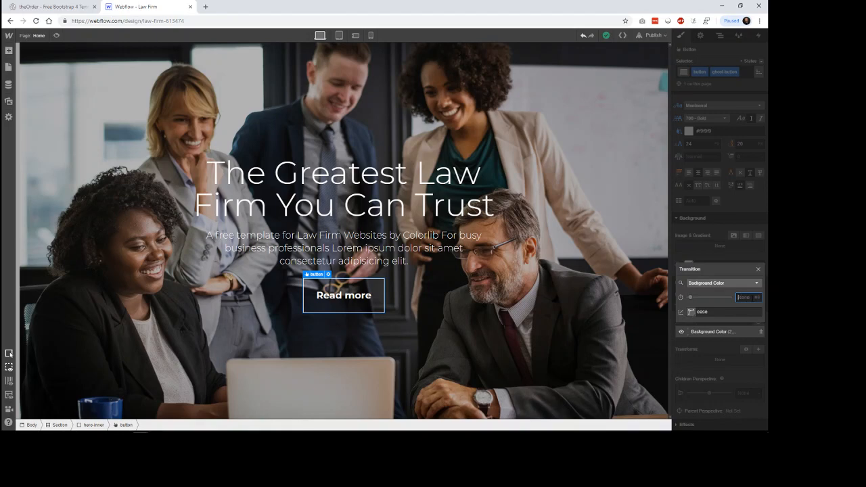
{"action": "type", "text": "300"}
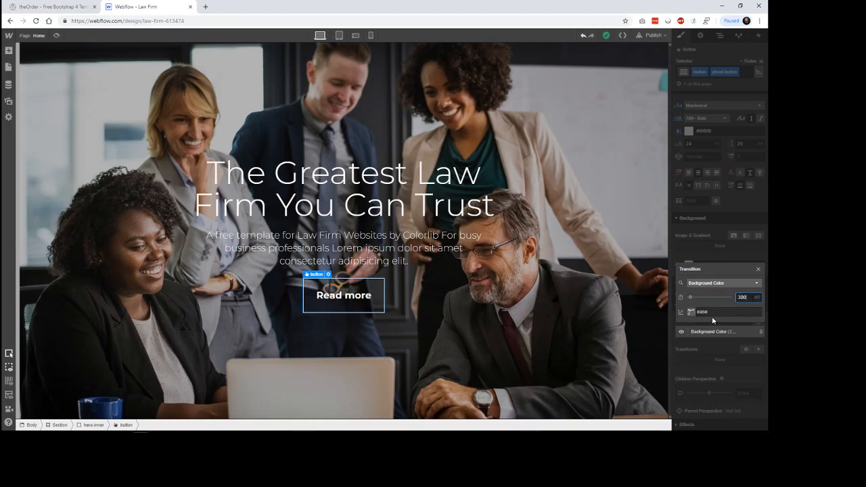
{"action": "left_click", "coordinate": [717, 297]}
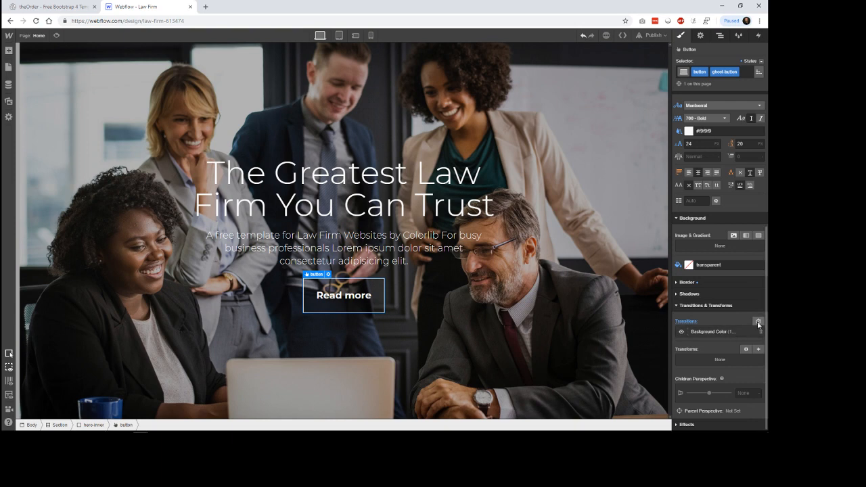
{"action": "left_click", "coordinate": [754, 330]}
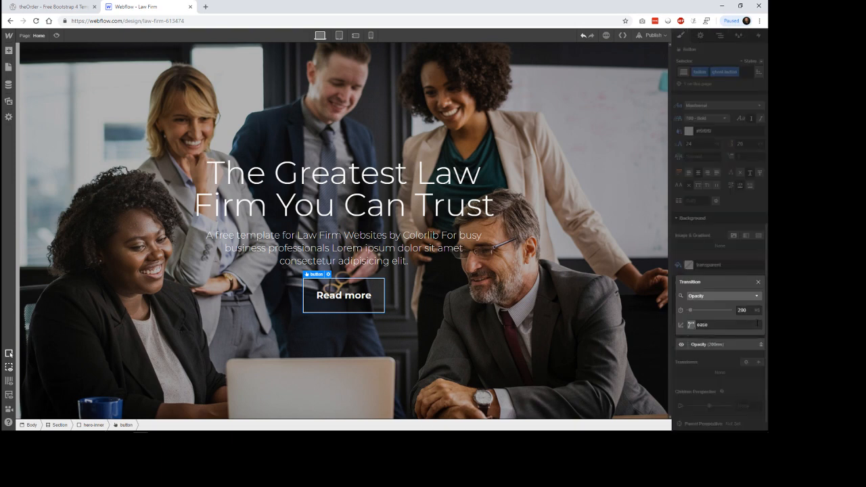
{"action": "left_click", "coordinate": [724, 351]}
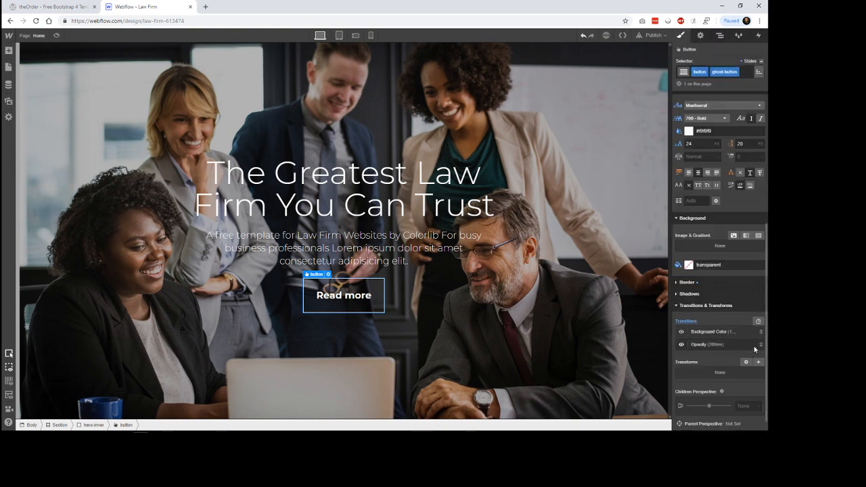
{"action": "left_click", "coordinate": [761, 344]}
Step: Set the Background Color transition's duration to 300 ms and check the Read more button in page preview
{"action": "left_click", "coordinate": [718, 332]}
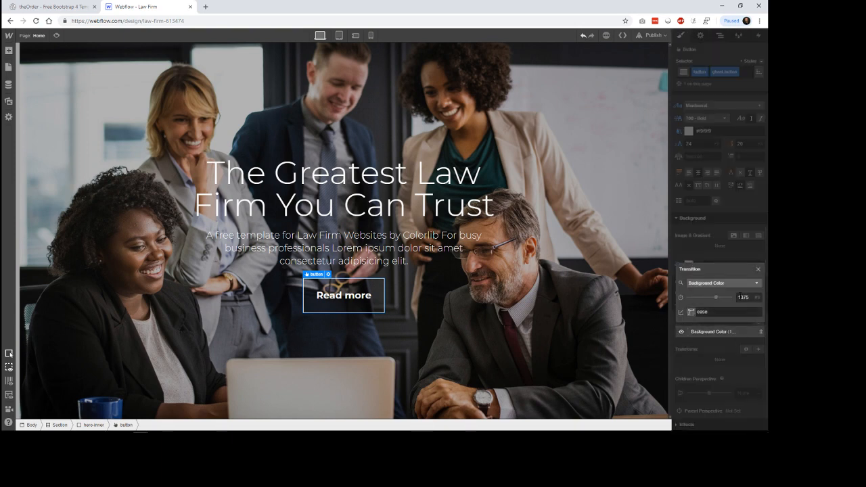
{"action": "left_click", "coordinate": [740, 296]}
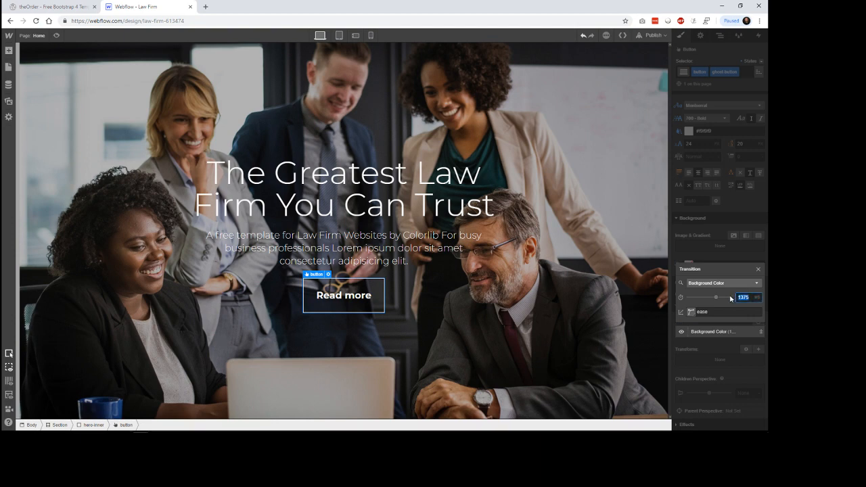
{"action": "type", "text": "300"}
{"action": "left_click", "coordinate": [759, 269]}
{"action": "left_click", "coordinate": [721, 334]}
{"action": "left_click", "coordinate": [720, 358]}
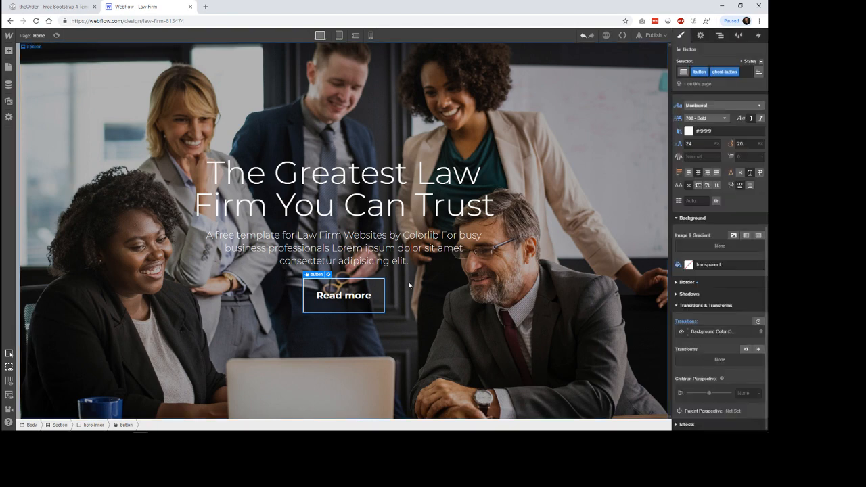
{"action": "left_click", "coordinate": [56, 35]}
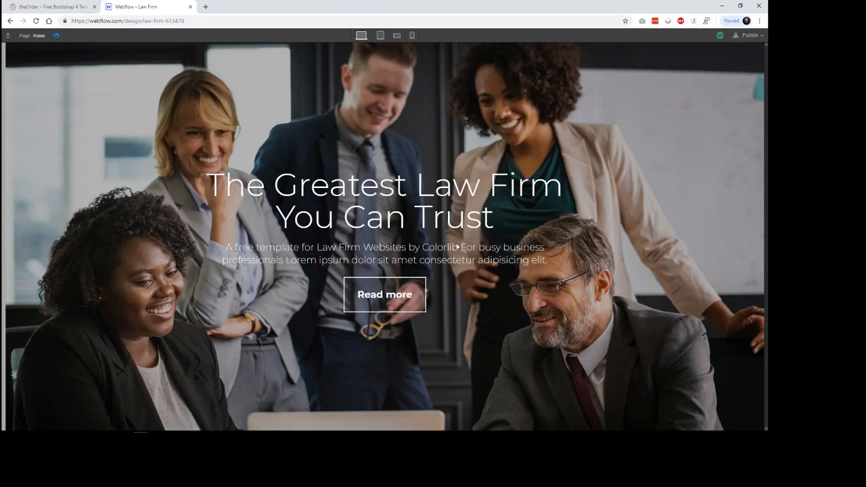
{"action": "key", "text": "ctrl+shift+p"}
Step: Add a second transition to the Read more button for the Font Color property
{"action": "scroll", "coordinate": [732, 349], "scroll_direction": "down", "scroll_amount": 5}
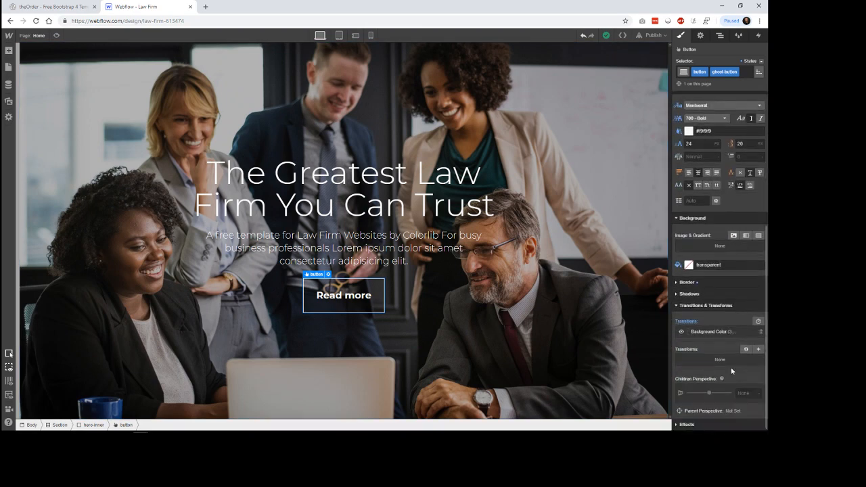
{"action": "left_click", "coordinate": [758, 321]}
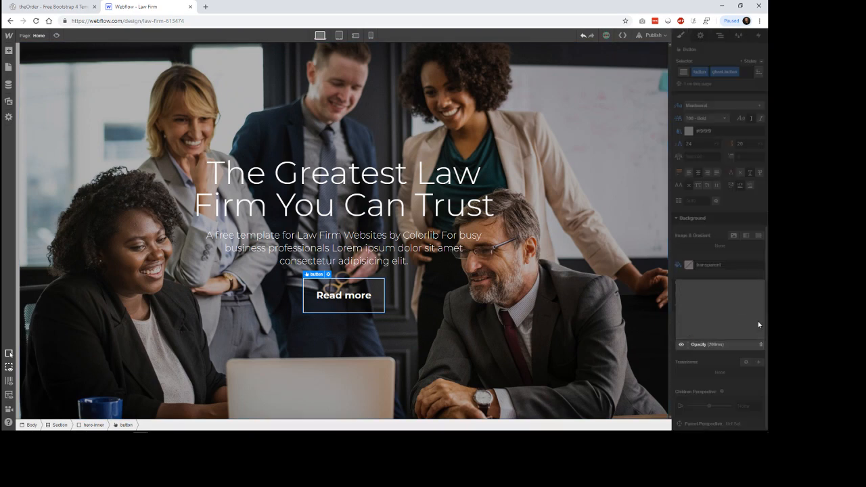
{"action": "left_click", "coordinate": [728, 296]}
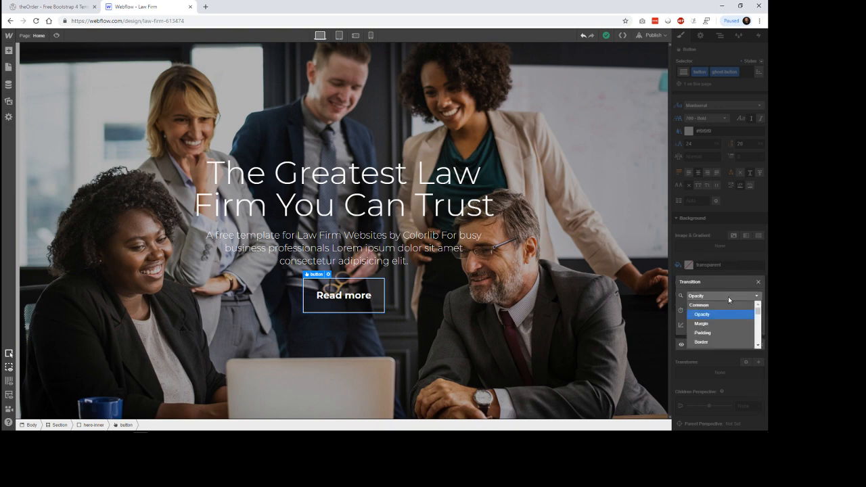
{"action": "scroll", "coordinate": [716, 325], "scroll_direction": "down", "scroll_amount": 2}
{"action": "scroll", "coordinate": [714, 330], "scroll_direction": "down", "scroll_amount": 5}
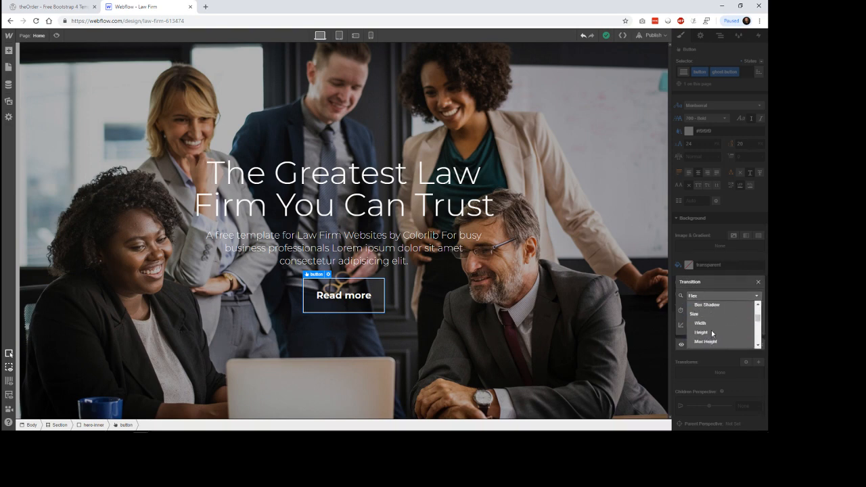
{"action": "scroll", "coordinate": [712, 332], "scroll_direction": "up", "scroll_amount": 4}
{"action": "scroll", "coordinate": [712, 332], "scroll_direction": "up", "scroll_amount": 1}
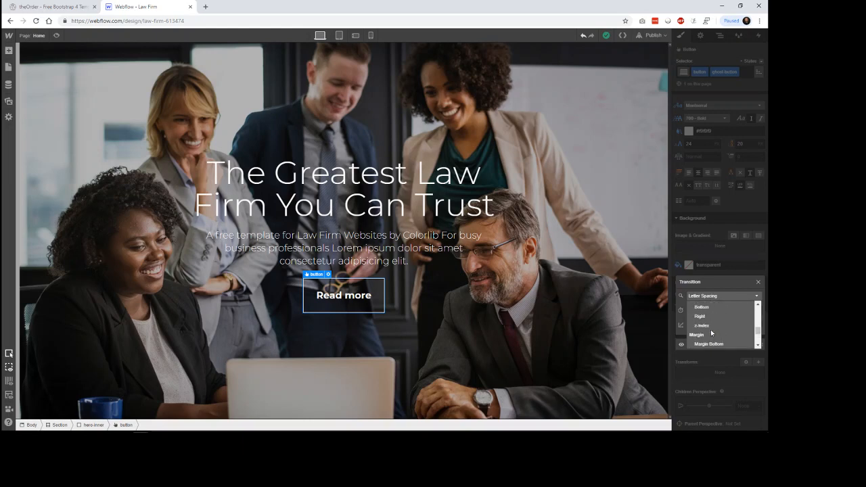
{"action": "scroll", "coordinate": [713, 332], "scroll_direction": "down", "scroll_amount": 3}
{"action": "scroll", "coordinate": [712, 333], "scroll_direction": "down", "scroll_amount": 1}
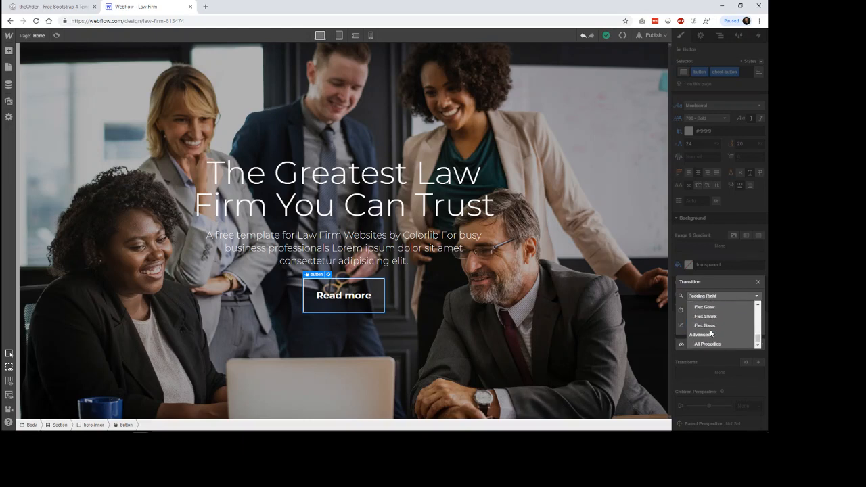
{"action": "scroll", "coordinate": [712, 333], "scroll_direction": "up", "scroll_amount": 4}
{"action": "scroll", "coordinate": [711, 332], "scroll_direction": "up", "scroll_amount": 6}
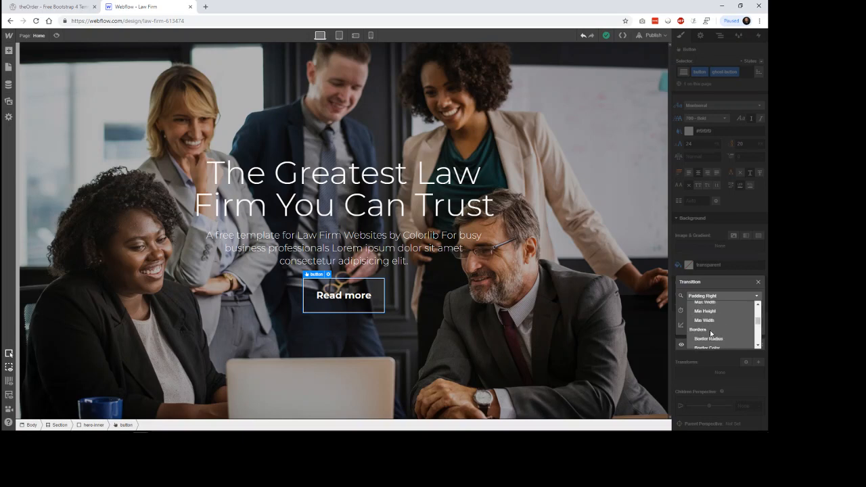
{"action": "scroll", "coordinate": [712, 333], "scroll_direction": "up", "scroll_amount": 2}
{"action": "scroll", "coordinate": [711, 334], "scroll_direction": "up", "scroll_amount": 2}
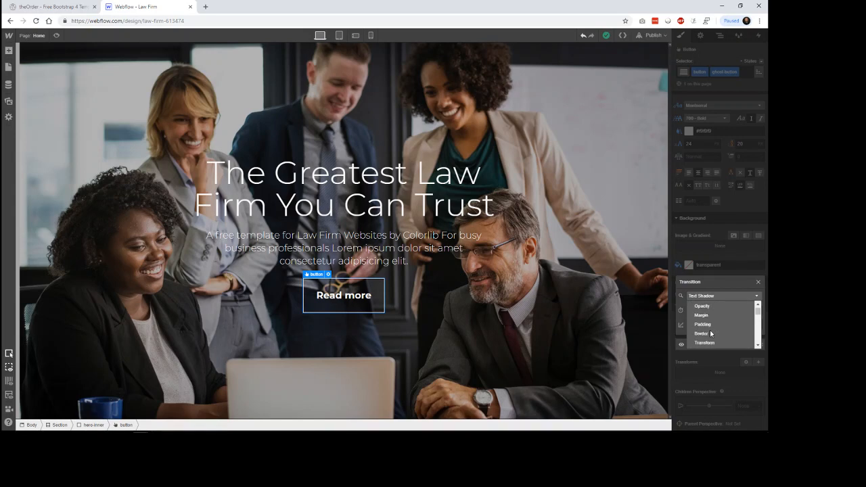
{"action": "scroll", "coordinate": [711, 333], "scroll_direction": "up", "scroll_amount": 1}
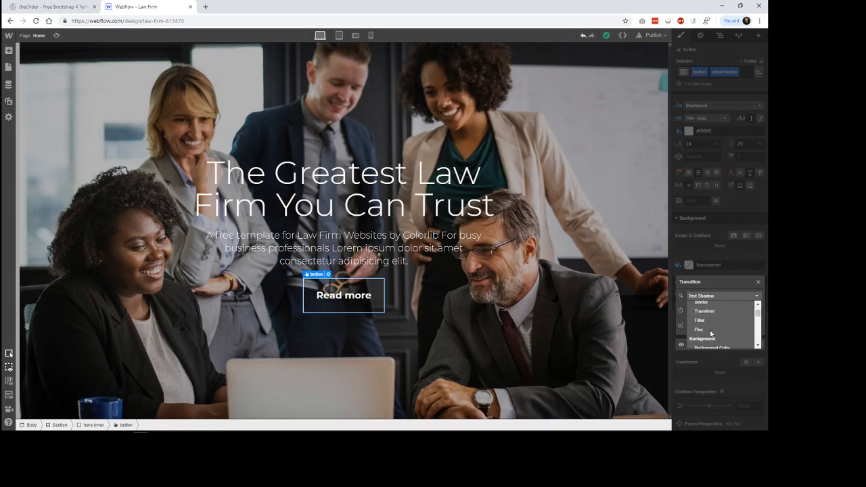
{"action": "scroll", "coordinate": [711, 332], "scroll_direction": "down", "scroll_amount": 2}
{"action": "scroll", "coordinate": [710, 330], "scroll_direction": "down", "scroll_amount": 2}
{"action": "scroll", "coordinate": [711, 333], "scroll_direction": "down", "scroll_amount": 2}
{"action": "left_click", "coordinate": [711, 308]}
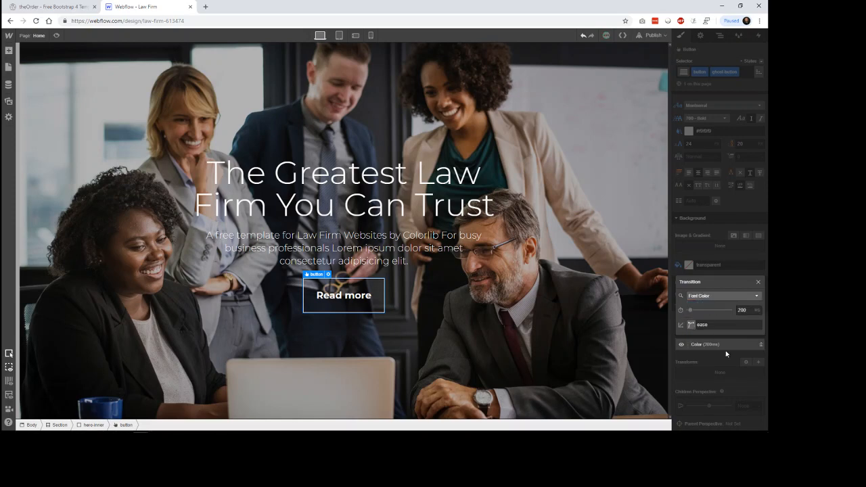
Step: Set the Font Color transition's duration to 300 ms and open the page preview to check the button
{"action": "left_click", "coordinate": [742, 310]}
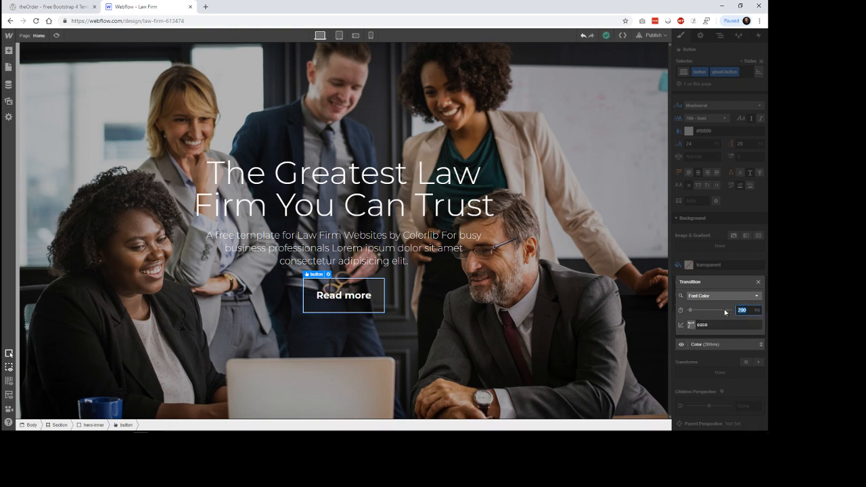
{"action": "type", "text": "300"}
{"action": "left_click", "coordinate": [736, 381]}
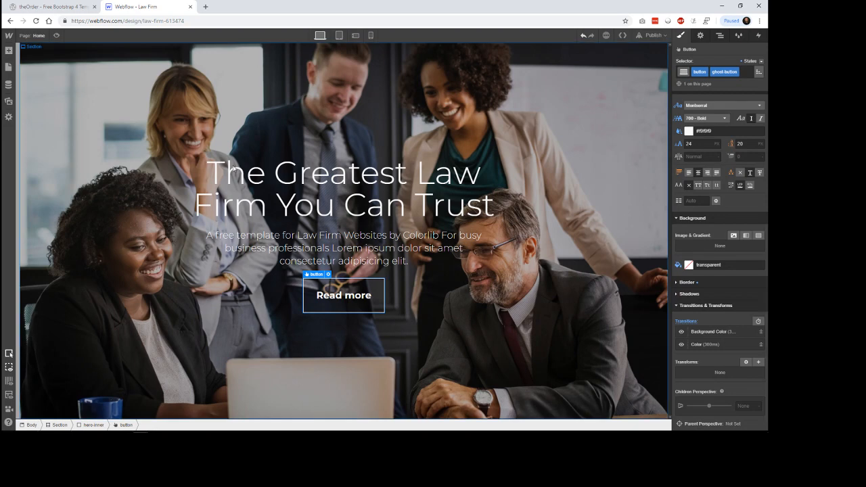
{"action": "left_click", "coordinate": [57, 36]}
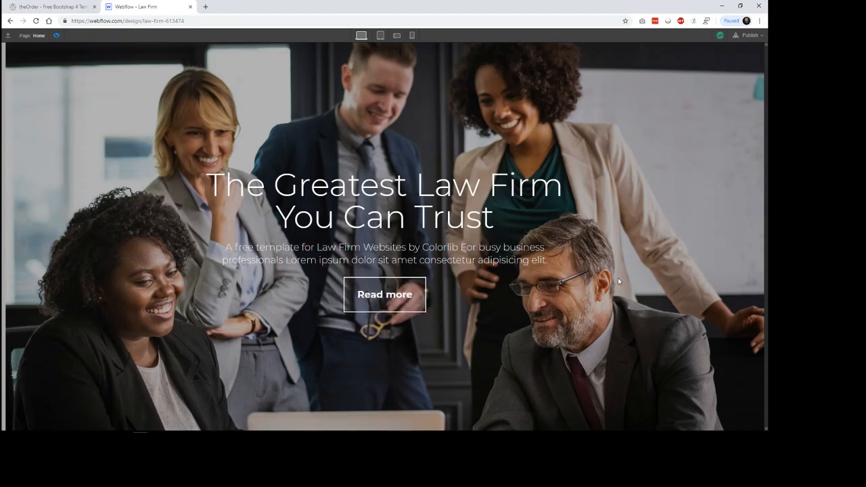
Step: Compare theOrder template's hero with the previewed Law Firm page, and return to the Read more button's style settings
{"action": "left_click", "coordinate": [54, 7]}
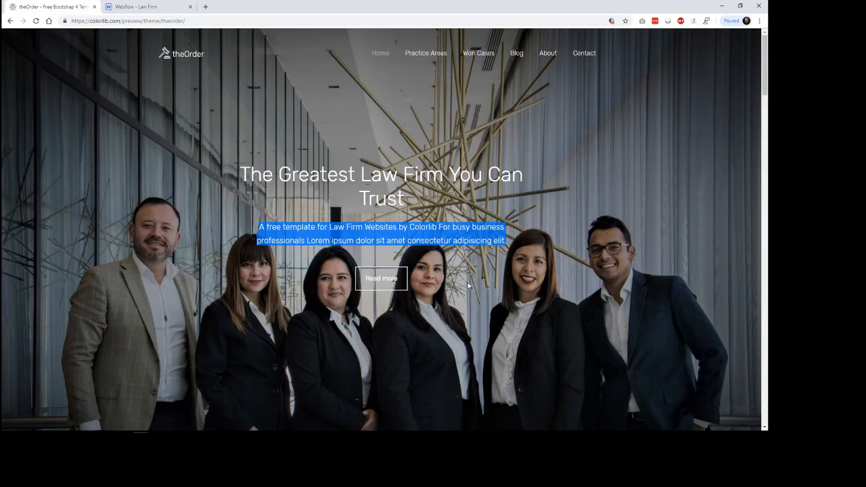
{"action": "left_click", "coordinate": [574, 277]}
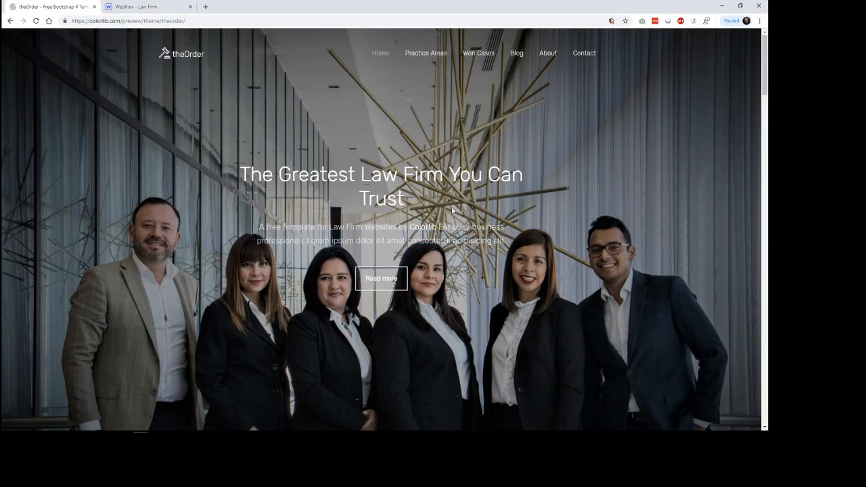
{"action": "left_click", "coordinate": [135, 7]}
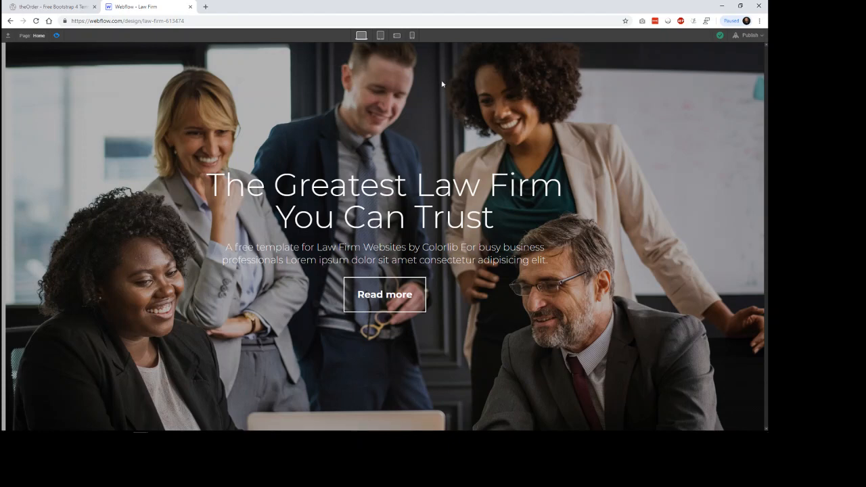
{"action": "left_click", "coordinate": [84, 5]}
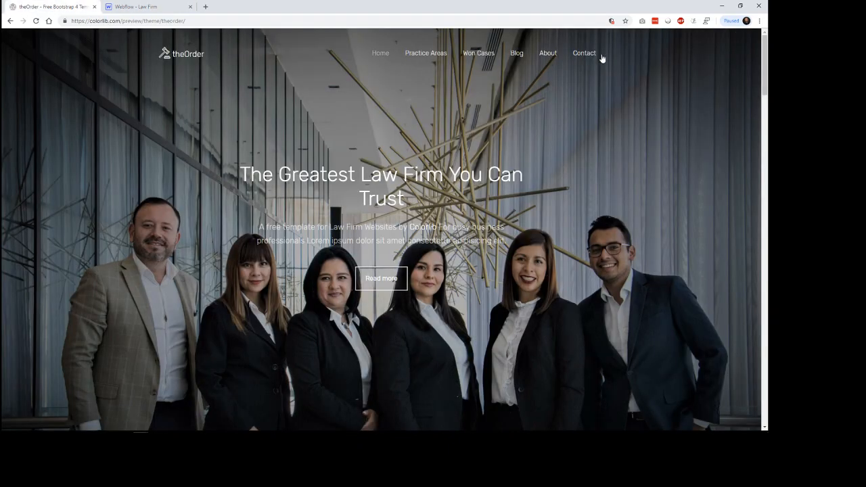
{"action": "left_click", "coordinate": [136, 6]}
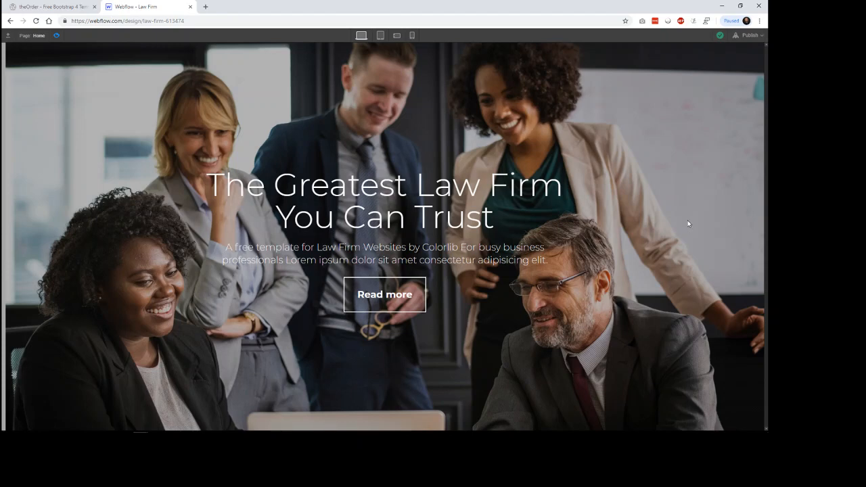
{"action": "left_click", "coordinate": [56, 37]}
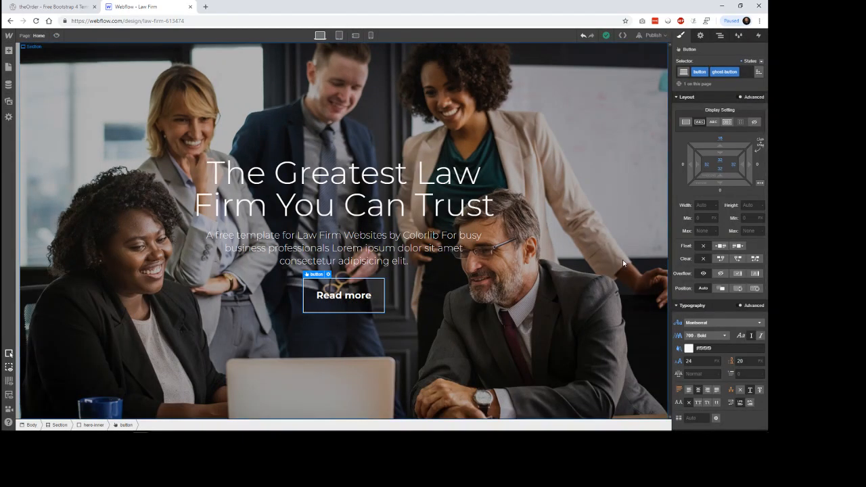
{"action": "scroll", "coordinate": [721, 305], "scroll_direction": "down", "scroll_amount": 5}
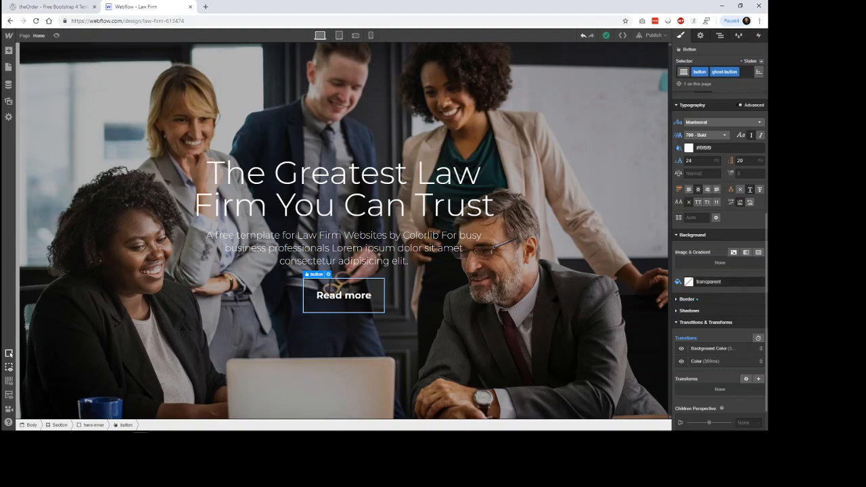
Step: Open the site's code export and examine the generated HTML and CSS down to the ghost-button rules
{"action": "left_click", "coordinate": [622, 35]}
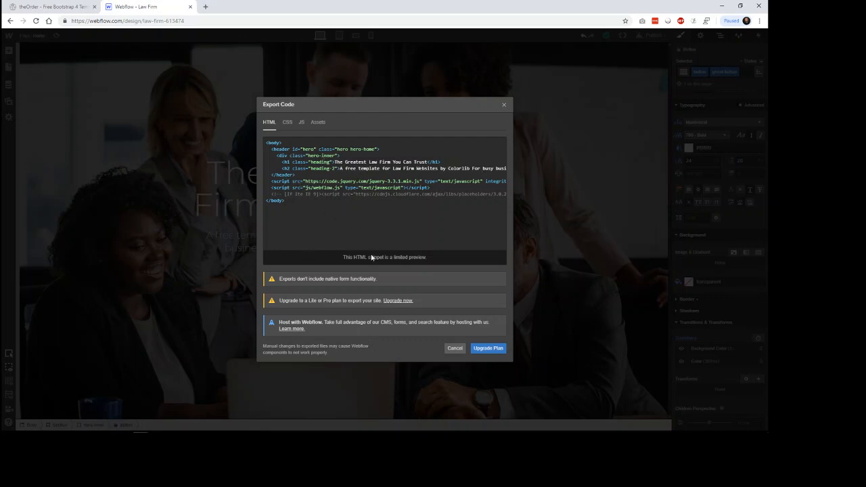
{"action": "left_click", "coordinate": [287, 121]}
{"action": "scroll", "coordinate": [386, 210], "scroll_direction": "down", "scroll_amount": 5}
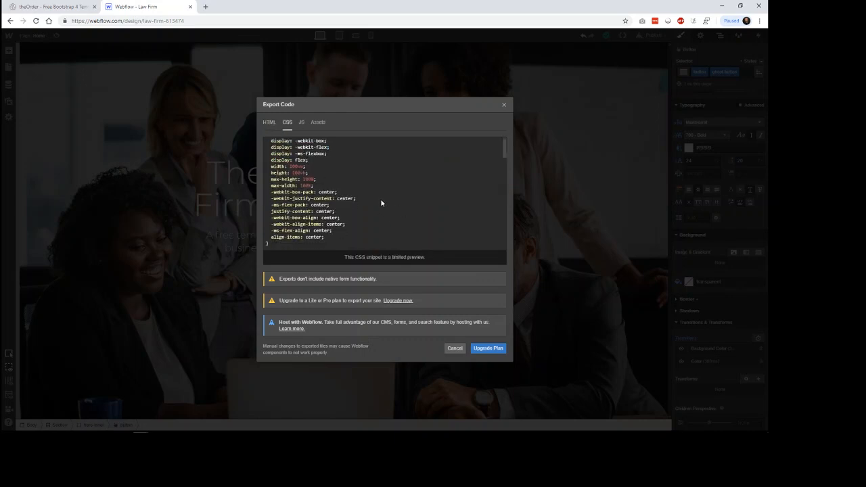
{"action": "scroll", "coordinate": [381, 201], "scroll_direction": "down", "scroll_amount": 10}
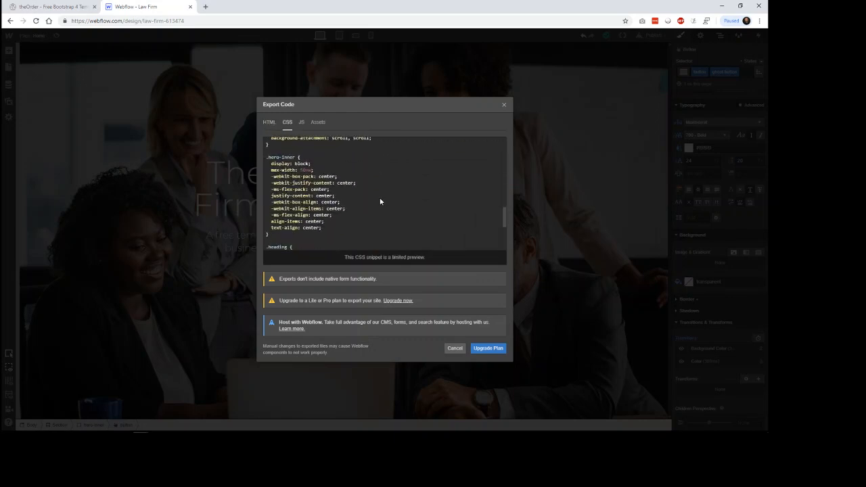
{"action": "scroll", "coordinate": [381, 201], "scroll_direction": "down", "scroll_amount": 6}
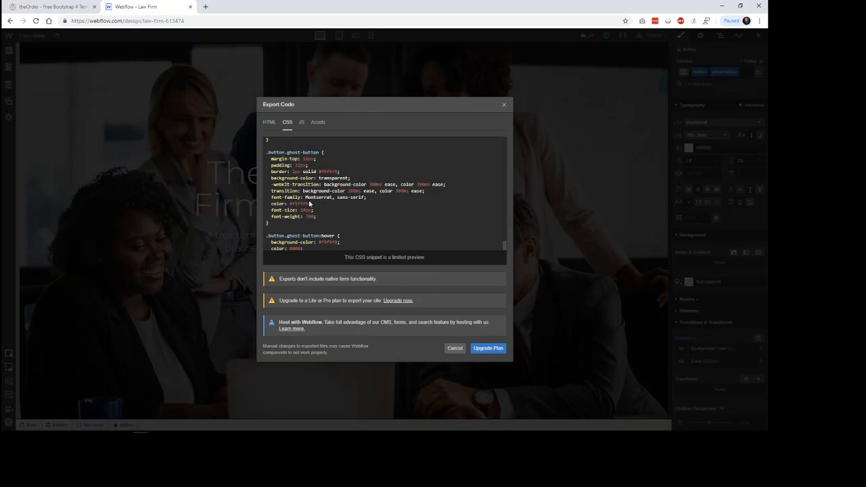
Step: Review the export's JS code and image assets, return to the HTML, and close the export window
{"action": "left_click", "coordinate": [301, 122]}
{"action": "scroll", "coordinate": [415, 197], "scroll_direction": "up", "scroll_amount": 5}
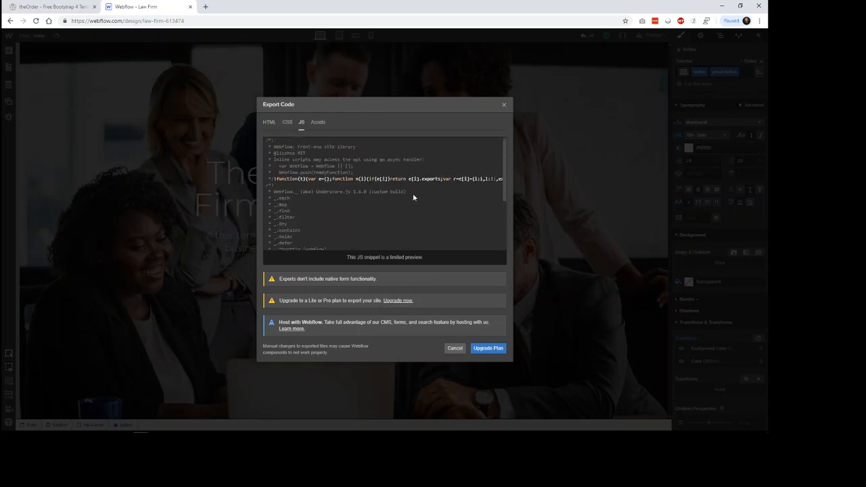
{"action": "left_click", "coordinate": [318, 122]}
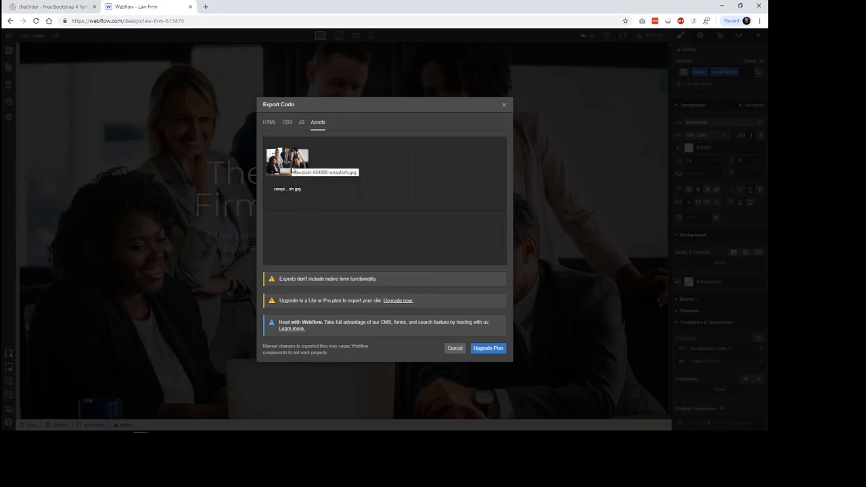
{"action": "left_click", "coordinate": [269, 123]}
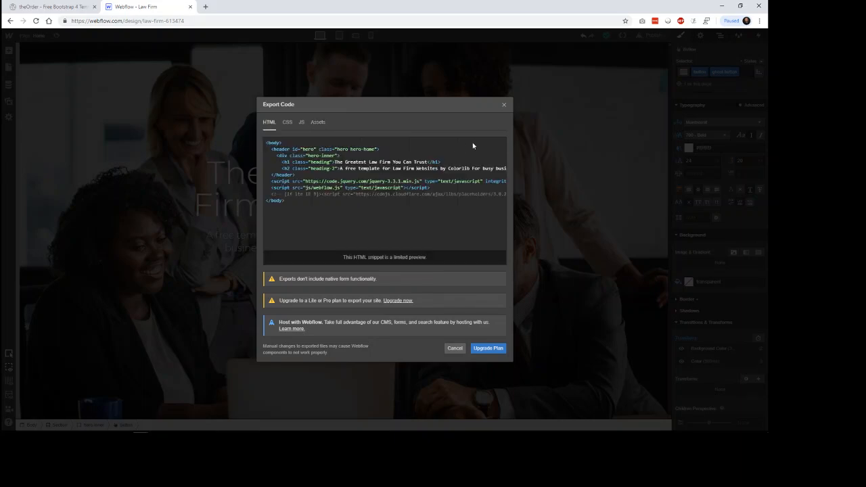
{"action": "left_click", "coordinate": [505, 105]}
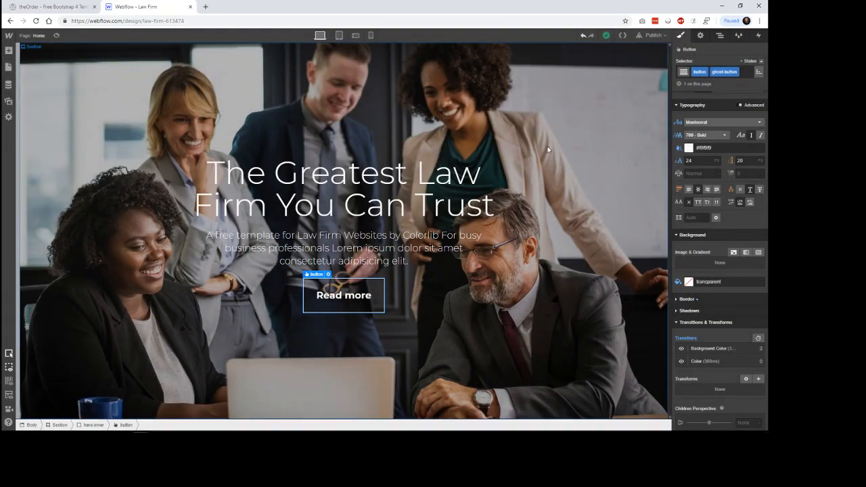
Step: Publish the site to law-firm-613474.webflow.io, view the live page in the browser, and return to the Designer
{"action": "left_click", "coordinate": [655, 35]}
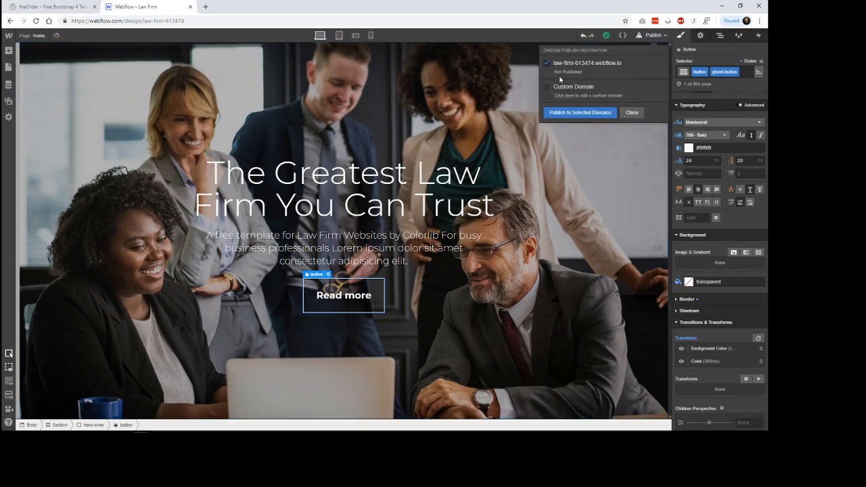
{"action": "left_click", "coordinate": [581, 113]}
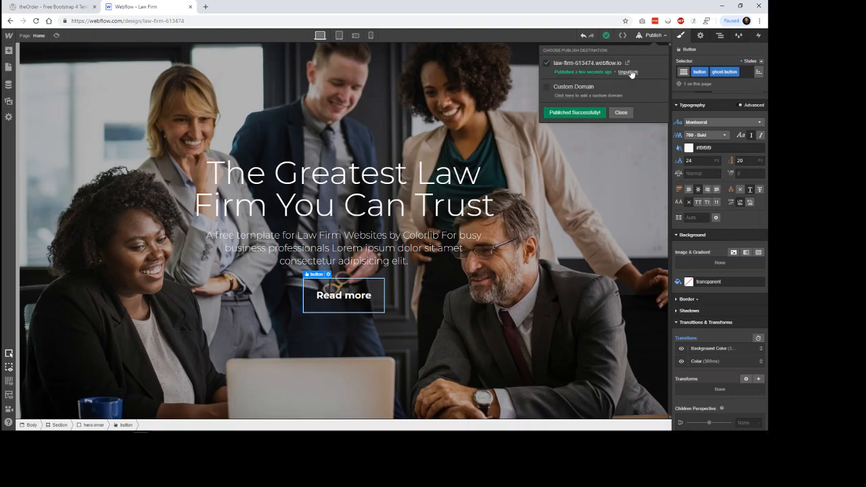
{"action": "left_click", "coordinate": [627, 63]}
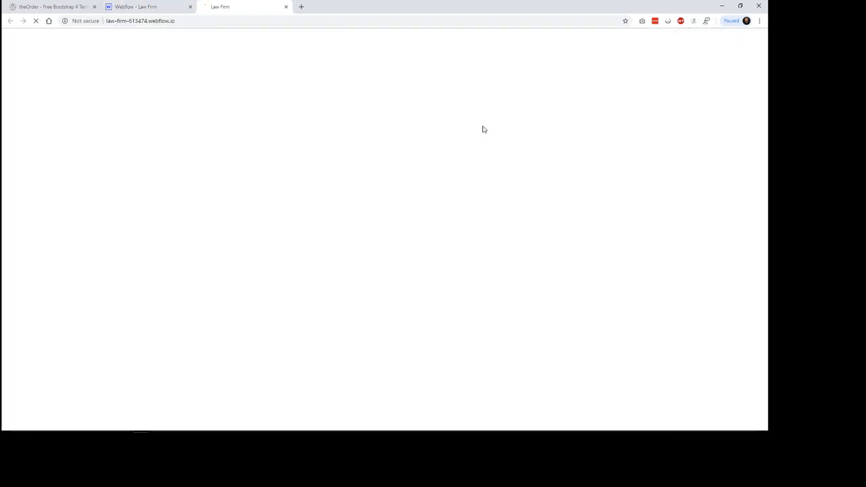
{"action": "left_click_drag", "start_coordinate": [178, 21], "coordinate": [106, 21]}
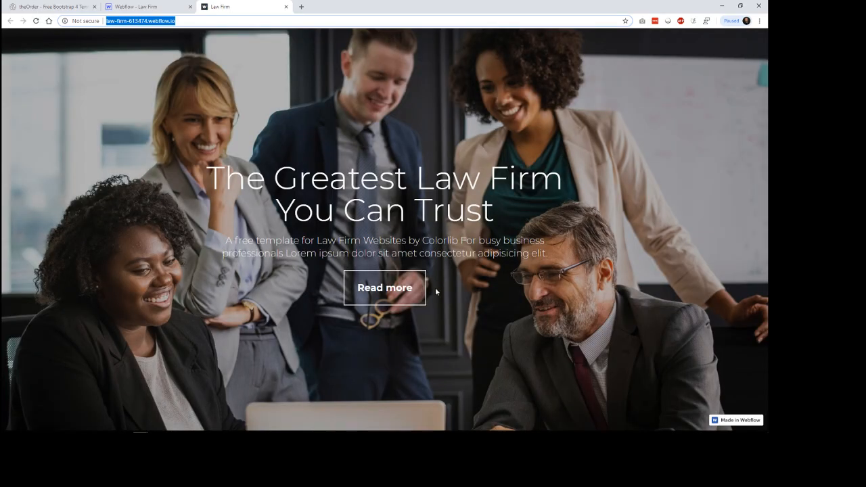
{"action": "left_click", "coordinate": [285, 6]}
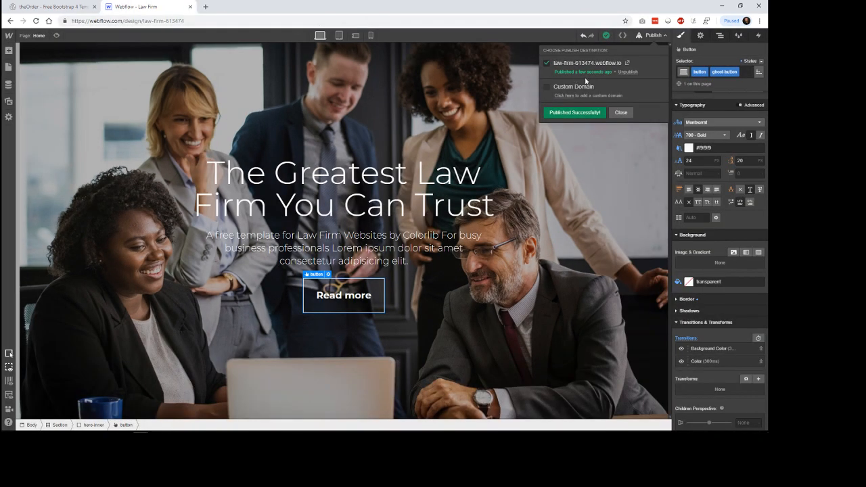
Step: Dismiss the publishing options and select the hero section on the canvas
{"action": "left_click", "coordinate": [654, 37]}
{"action": "left_click", "coordinate": [595, 203]}
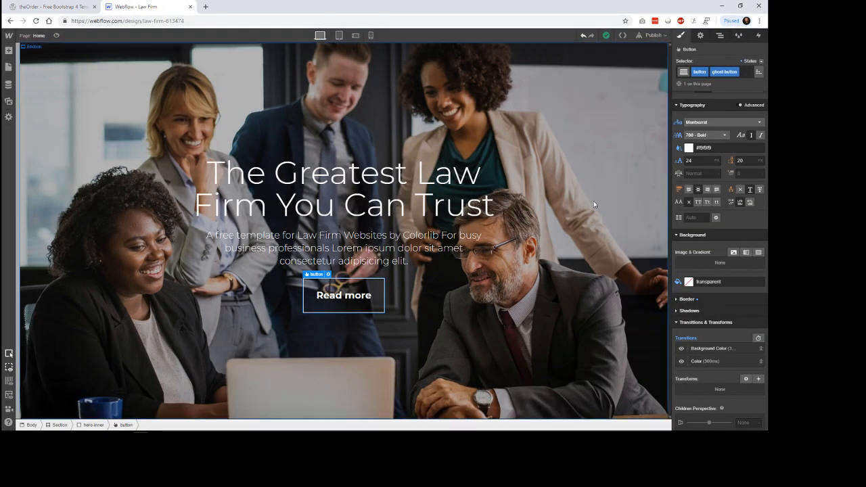
{"action": "left_click", "coordinate": [593, 201]}
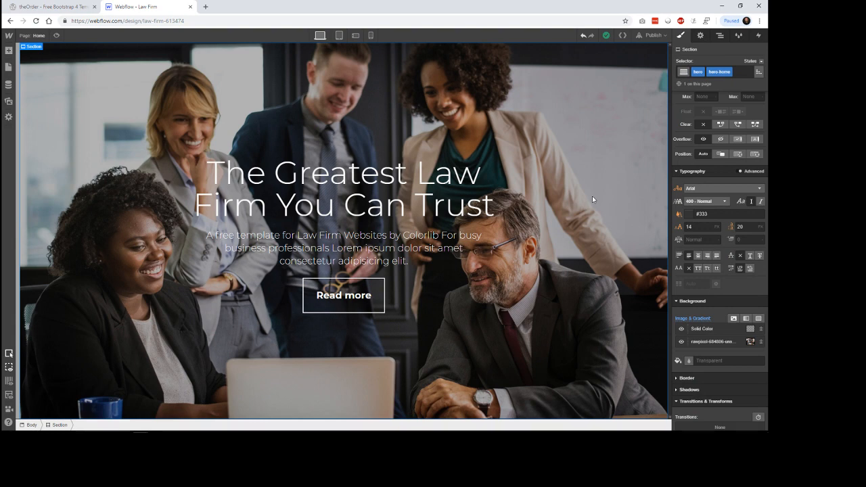